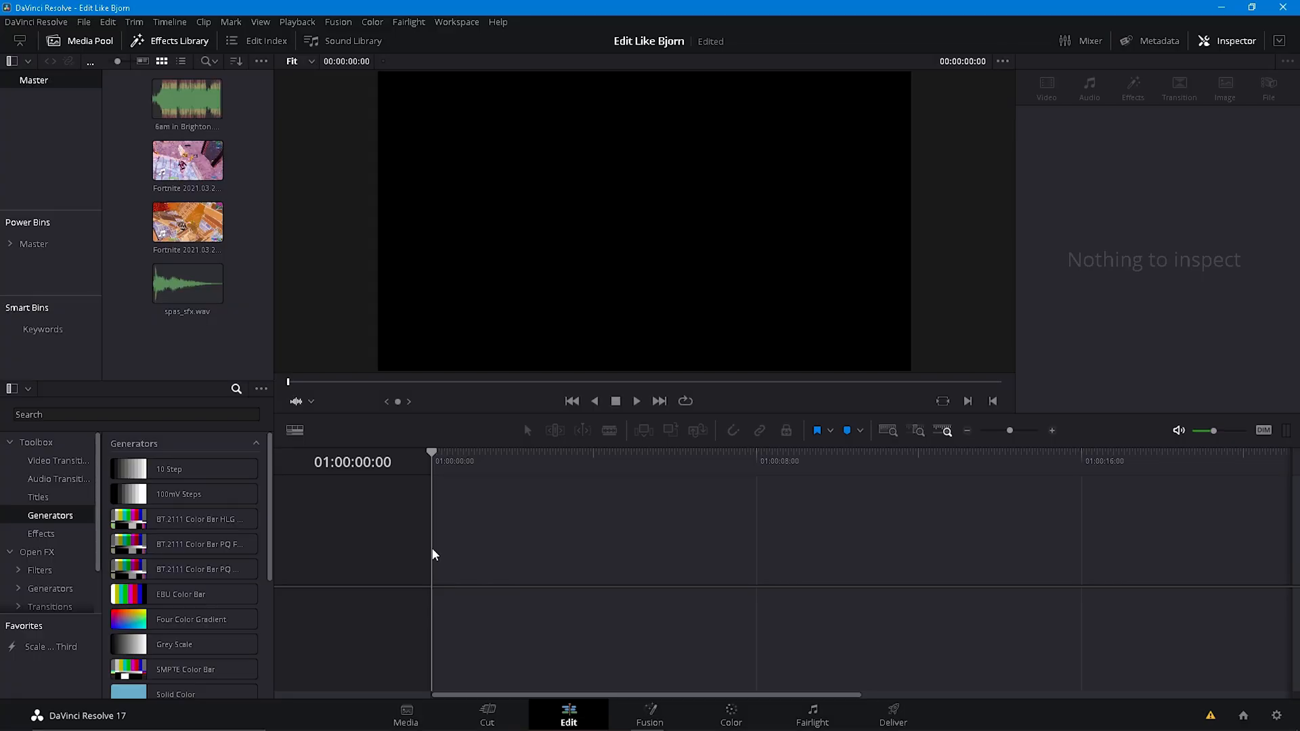
Create an empty timeline named Timeline 1 using the project settings, and check the project's master settings without changing them.
{"action": "right_click", "coordinate": [191, 344]}
{"action": "mouse_move", "coordinate": [254, 362]}
{"action": "left_click", "coordinate": [518, 354]}
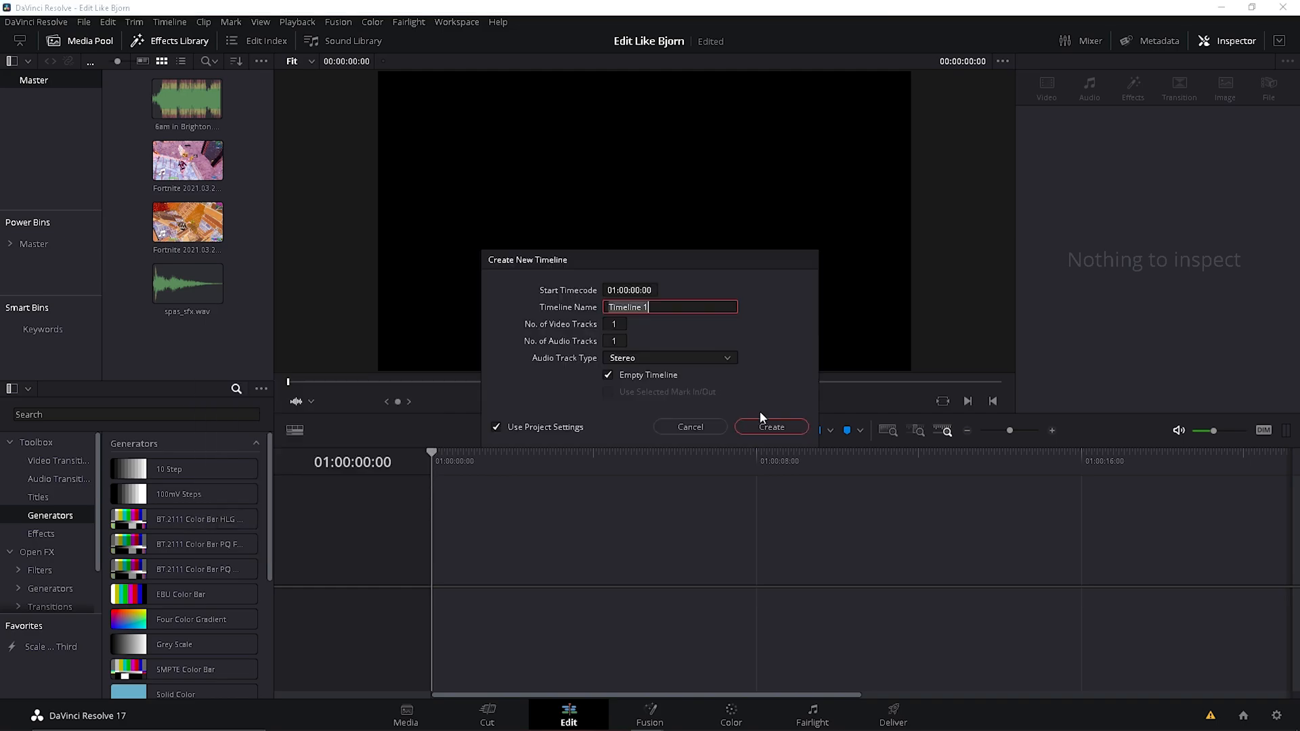
{"action": "left_click", "coordinate": [760, 424]}
{"action": "left_click", "coordinate": [1277, 715]}
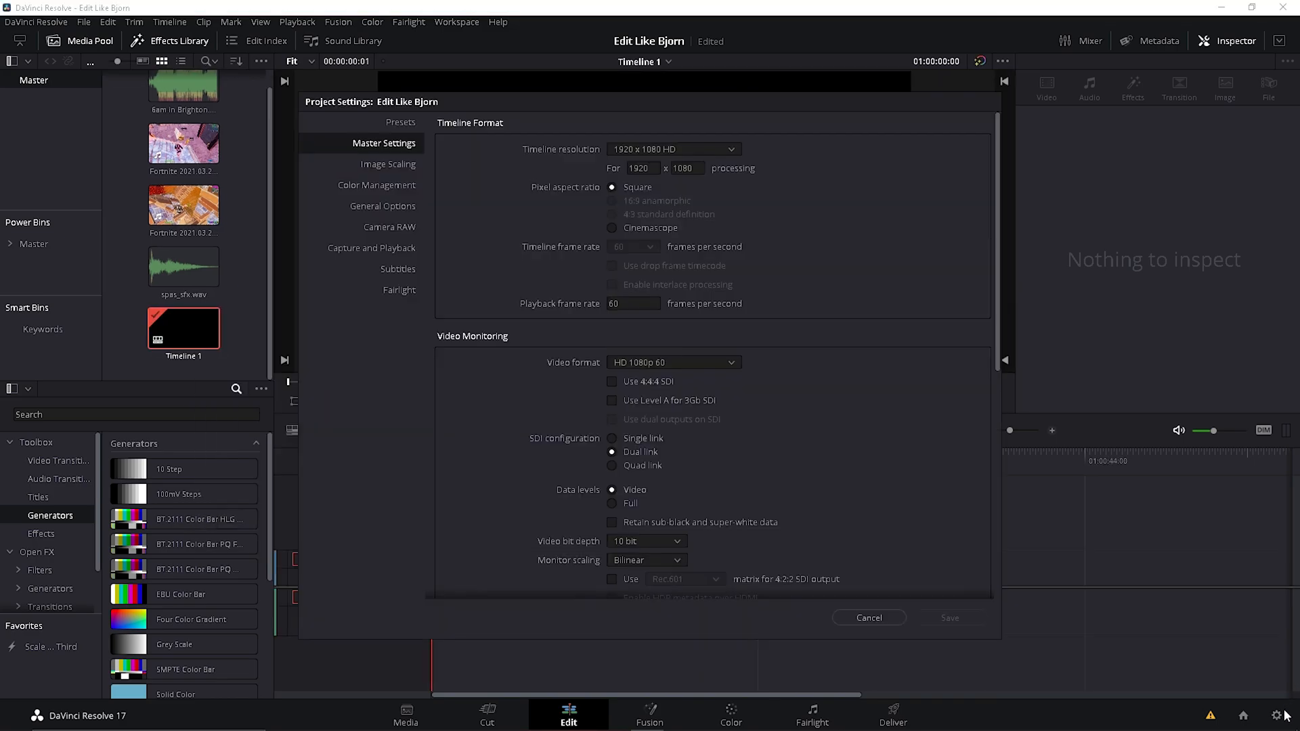
{"action": "left_click", "coordinate": [879, 620]}
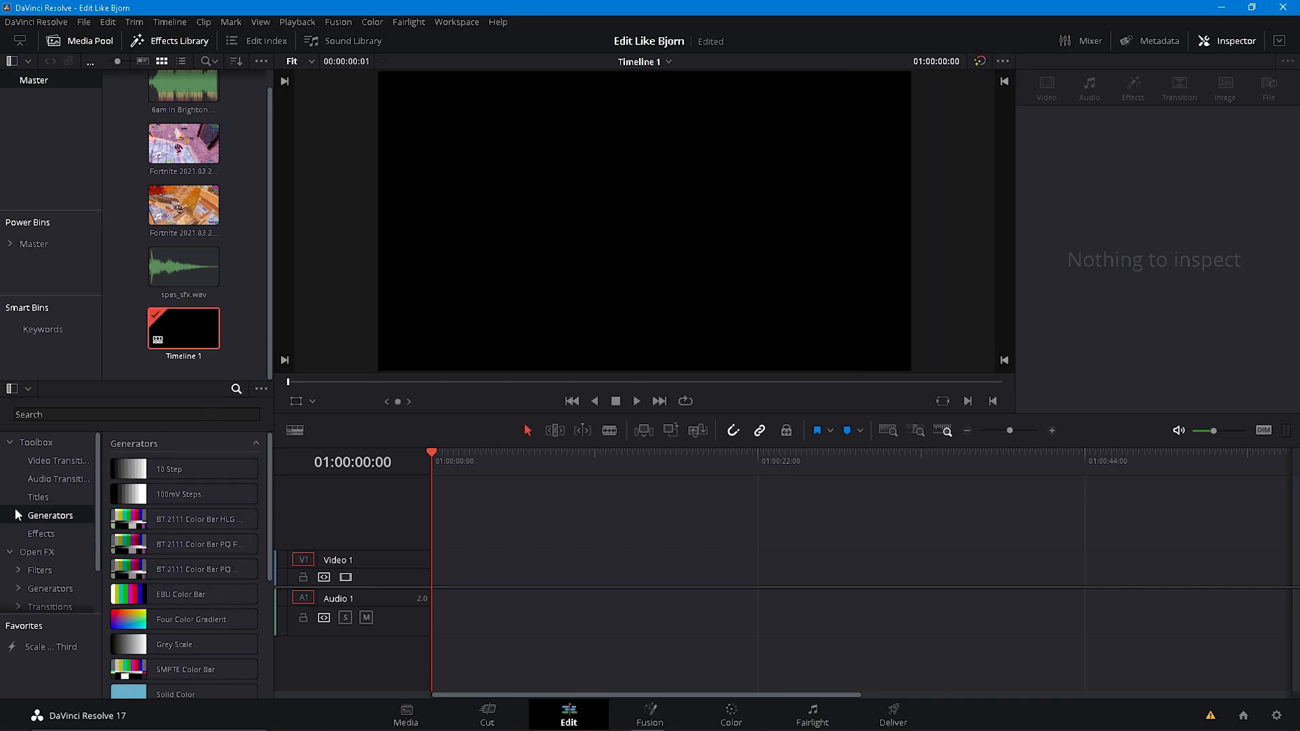
Place the music file 6am in Brighton.mp3 on Audio 1 at the start of the timeline.
{"action": "left_click_drag", "start_coordinate": [177, 190], "coordinate": [183, 278]}
{"action": "left_click_drag", "start_coordinate": [188, 82], "coordinate": [467, 637]}
{"action": "mouse_move", "coordinate": [1010, 431]}
{"action": "left_mouse_down"}
{"action": "mouse_move", "coordinate": [994, 429]}
{"action": "mouse_move", "coordinate": [1006, 431]}
{"action": "left_mouse_up"}
{"action": "left_click", "coordinate": [657, 463]}
{"action": "key", "text": "ctrl+equal"}
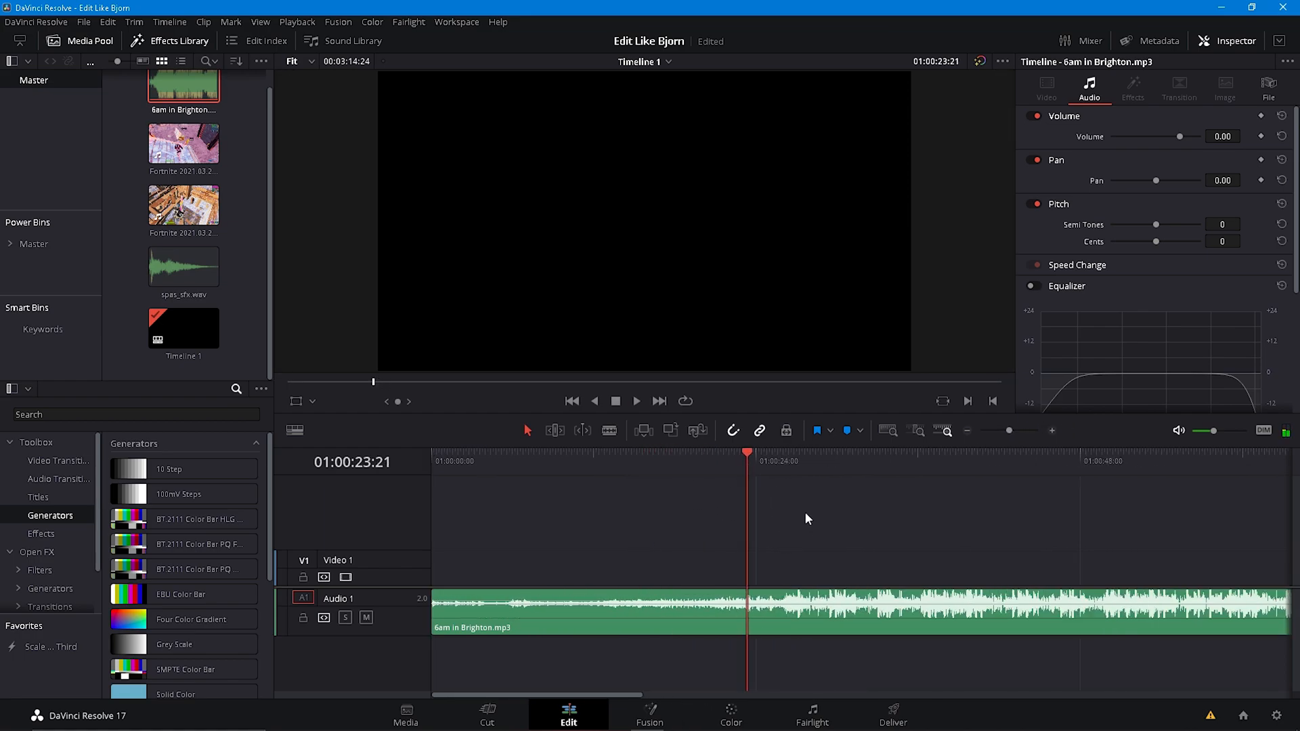
Play the music to find the beat drop and add a marker to the music clip at 01:00:27:05.
{"action": "left_click", "coordinate": [795, 469]}
{"action": "key", "text": "space"}
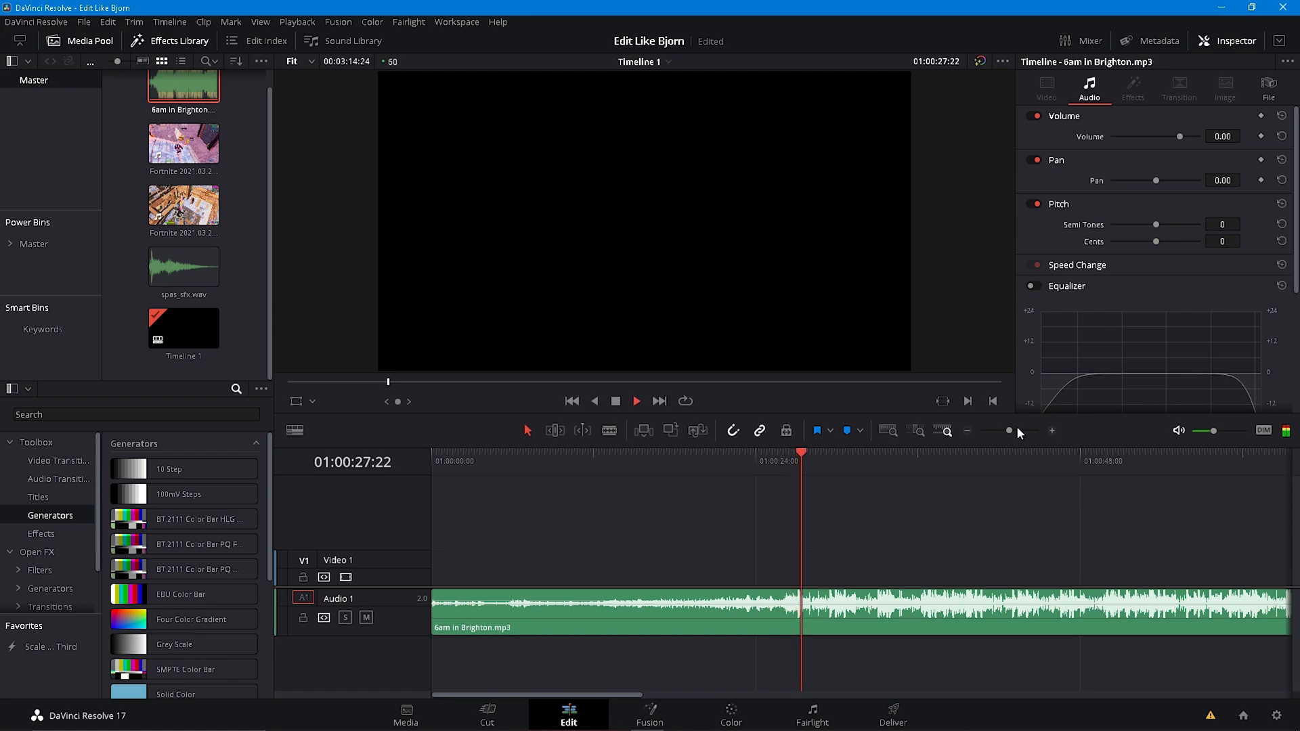
{"action": "left_click", "coordinate": [1020, 431]}
{"action": "left_click_drag", "start_coordinate": [829, 463], "coordinate": [817, 458]}
{"action": "key", "text": "space"}
{"action": "left_click", "coordinate": [816, 458]}
{"action": "key", "text": "shift+v"}
{"action": "key", "text": "m"}
Add three more markers to the music clip on the strong beats after 01:00:29:19.
{"action": "left_click", "coordinate": [985, 462]}
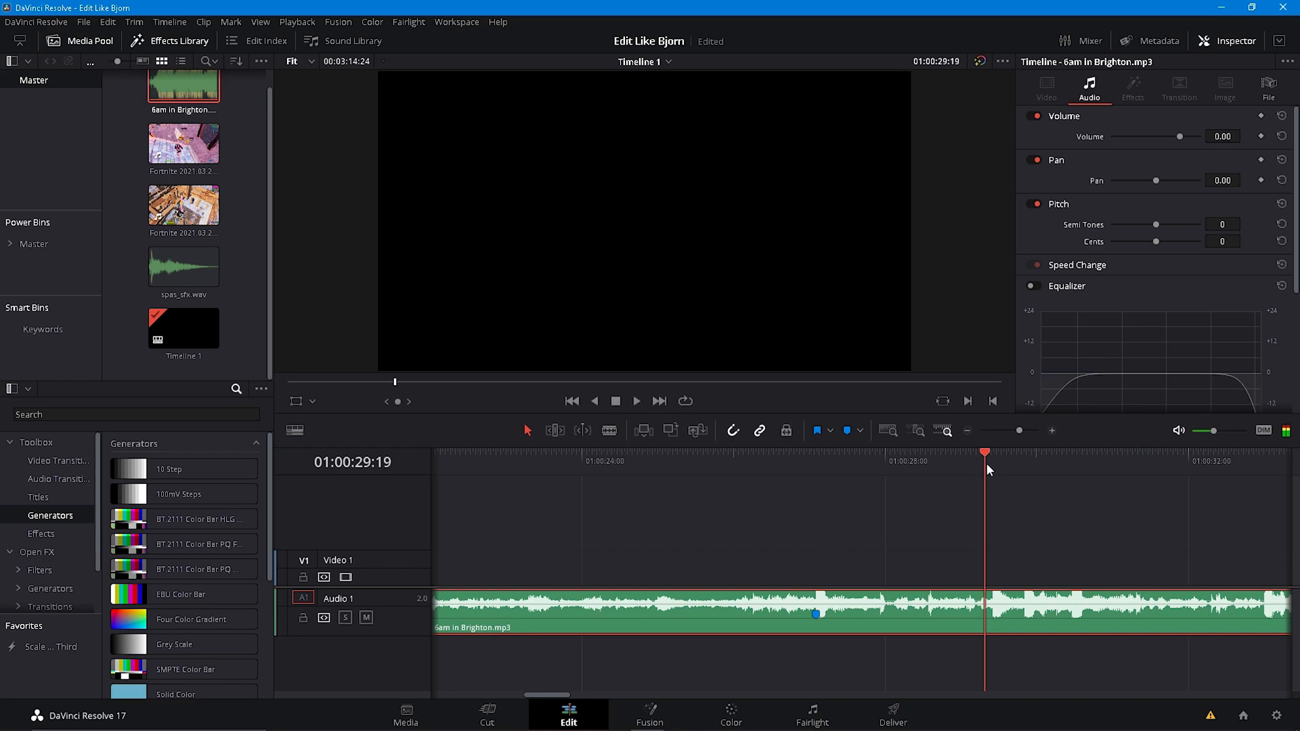
{"action": "mouse_move", "coordinate": [993, 461]}
{"action": "left_mouse_down"}
{"action": "mouse_move", "coordinate": [1016, 457]}
{"action": "mouse_move", "coordinate": [994, 457]}
{"action": "left_mouse_up"}
{"action": "left_click", "coordinate": [846, 434]}
{"action": "left_click", "coordinate": [1013, 457]}
{"action": "mouse_move", "coordinate": [1014, 457]}
{"action": "left_mouse_down"}
{"action": "mouse_move", "coordinate": [1074, 454]}
{"action": "mouse_move", "coordinate": [955, 468]}
{"action": "mouse_move", "coordinate": [714, 460]}
{"action": "left_mouse_up"}
{"action": "left_click", "coordinate": [852, 433]}
{"action": "left_click", "coordinate": [849, 431]}
{"action": "left_click", "coordinate": [851, 430]}
Place Fortnite 2021.03.25 - 16.12.51.70.DVR.mp4 on Video 1 and Audio 1 from 01:00:25:44, with the music moved to Audio 2.
{"action": "left_click_drag", "start_coordinate": [184, 205], "coordinate": [783, 561]}
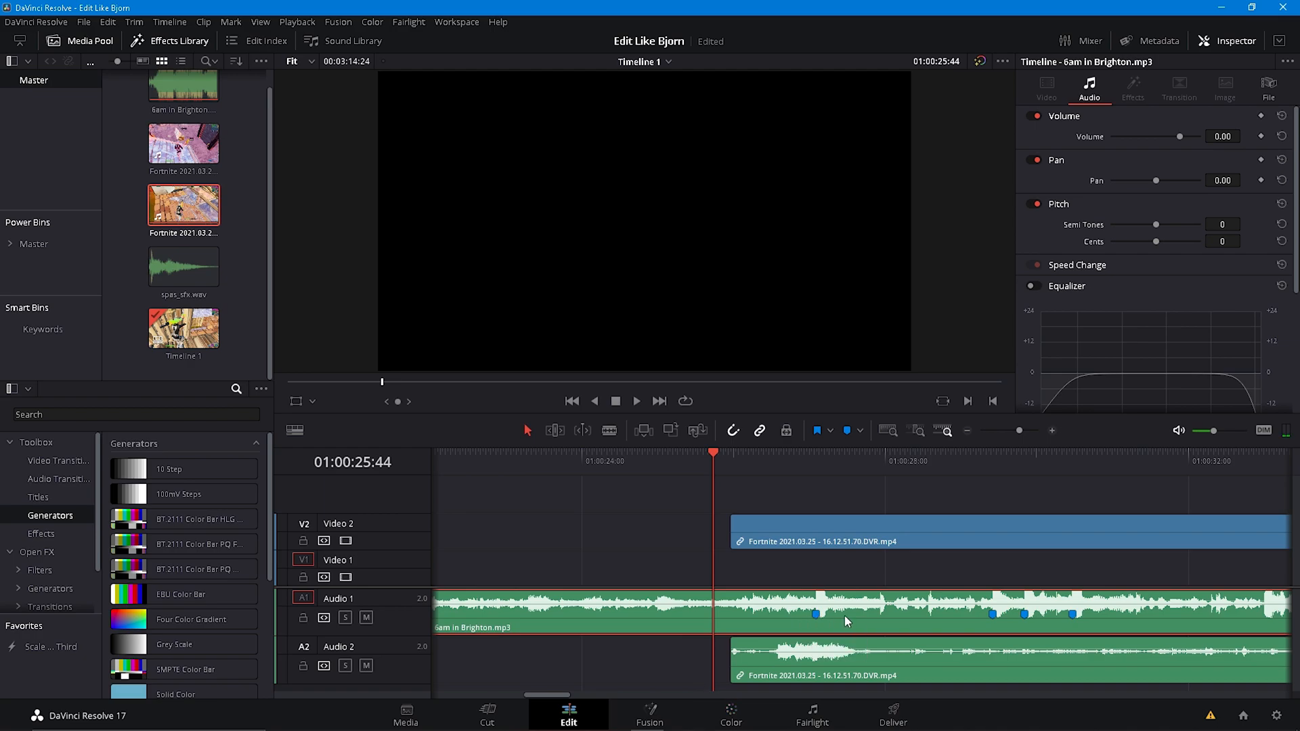
{"action": "left_click_drag", "start_coordinate": [854, 649], "coordinate": [872, 617]}
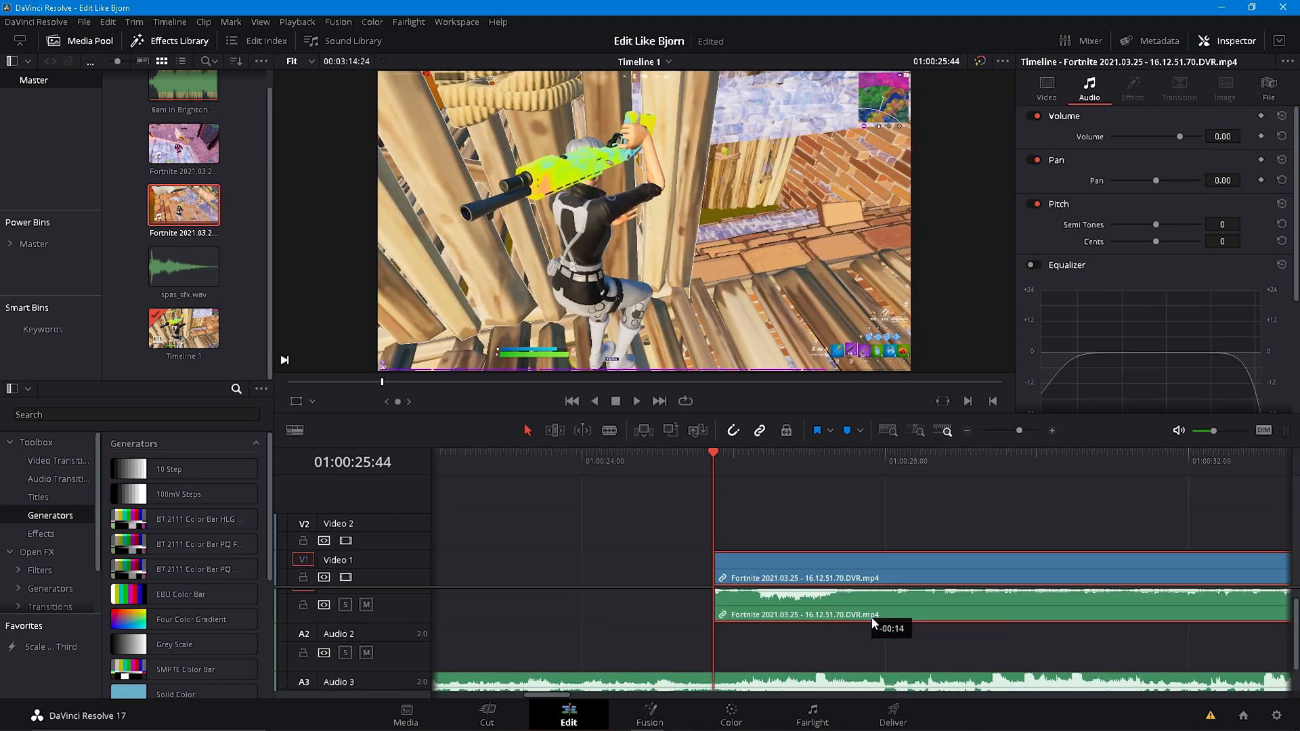
{"action": "left_click_drag", "start_coordinate": [861, 679], "coordinate": [870, 627]}
Slide the gameplay clip earlier until its shot lines up with the first music marker at 01:00:27:05.
{"action": "left_click_drag", "start_coordinate": [879, 462], "coordinate": [879, 473]}
{"action": "left_click_drag", "start_coordinate": [786, 473], "coordinate": [807, 465]}
{"action": "key", "text": "space"}
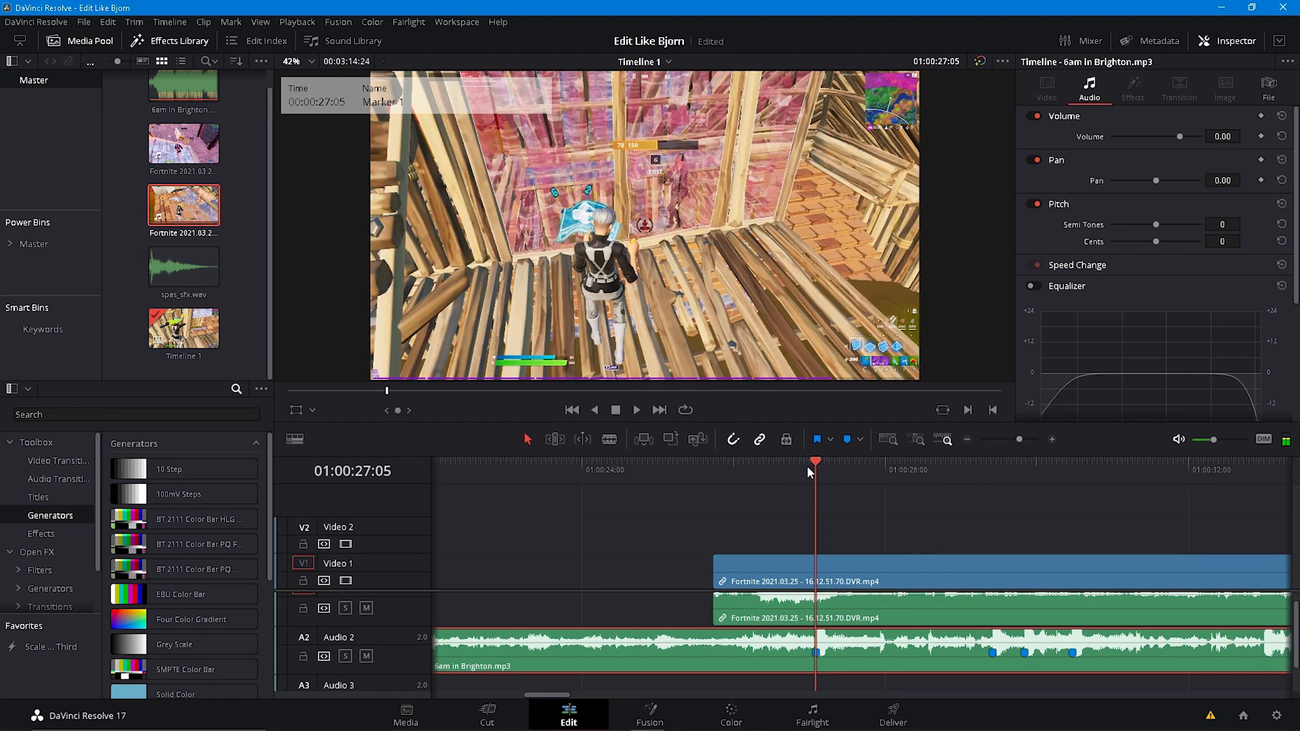
{"action": "left_click_drag", "start_coordinate": [1138, 570], "coordinate": [546, 576]}
{"action": "scroll", "coordinate": [970, 602], "scroll_direction": "down", "scroll_amount": 4}
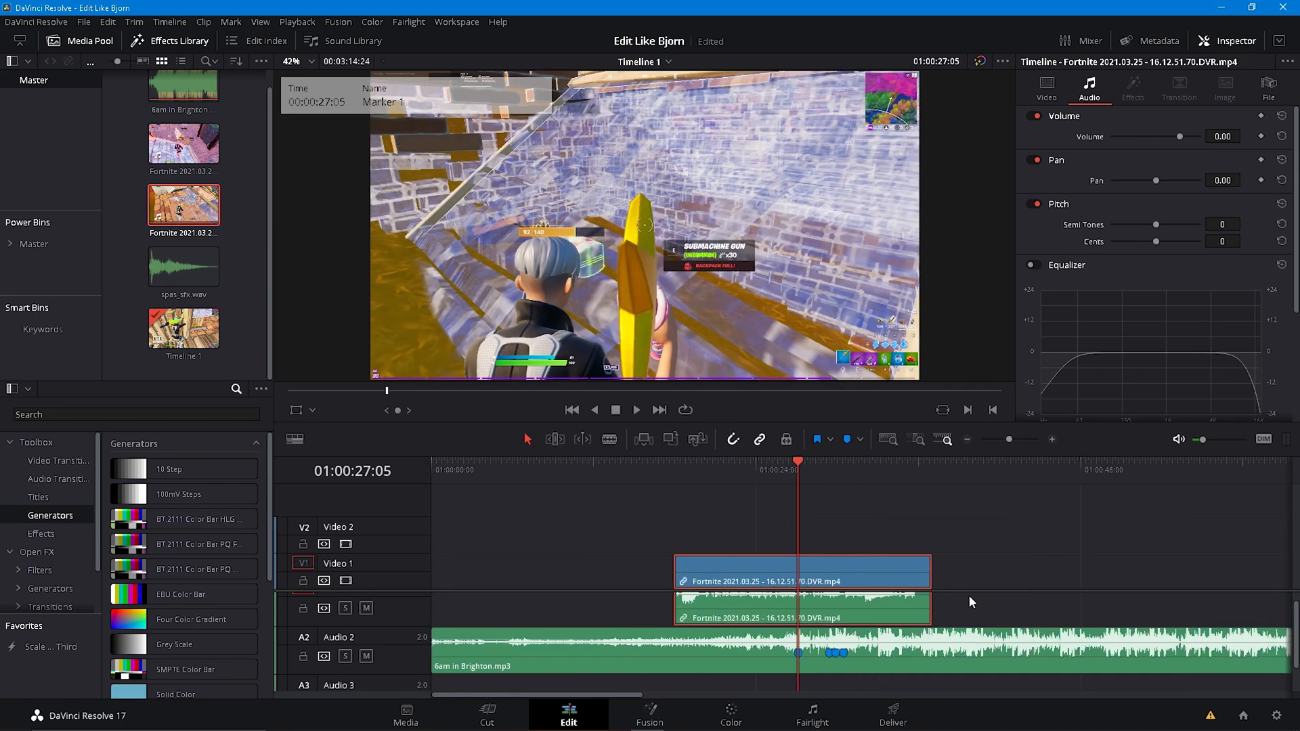
{"action": "left_click_drag", "start_coordinate": [868, 596], "coordinate": [802, 593]}
{"action": "scroll", "coordinate": [801, 592], "scroll_direction": "up", "scroll_amount": 2}
{"action": "left_click_drag", "start_coordinate": [903, 575], "coordinate": [872, 585]}
{"action": "scroll", "coordinate": [893, 587], "scroll_direction": "up", "scroll_amount": 2}
Turn on the retime controls for the gameplay clip and add a speed point at 01:00:27:05.
{"action": "right_click", "coordinate": [882, 586]}
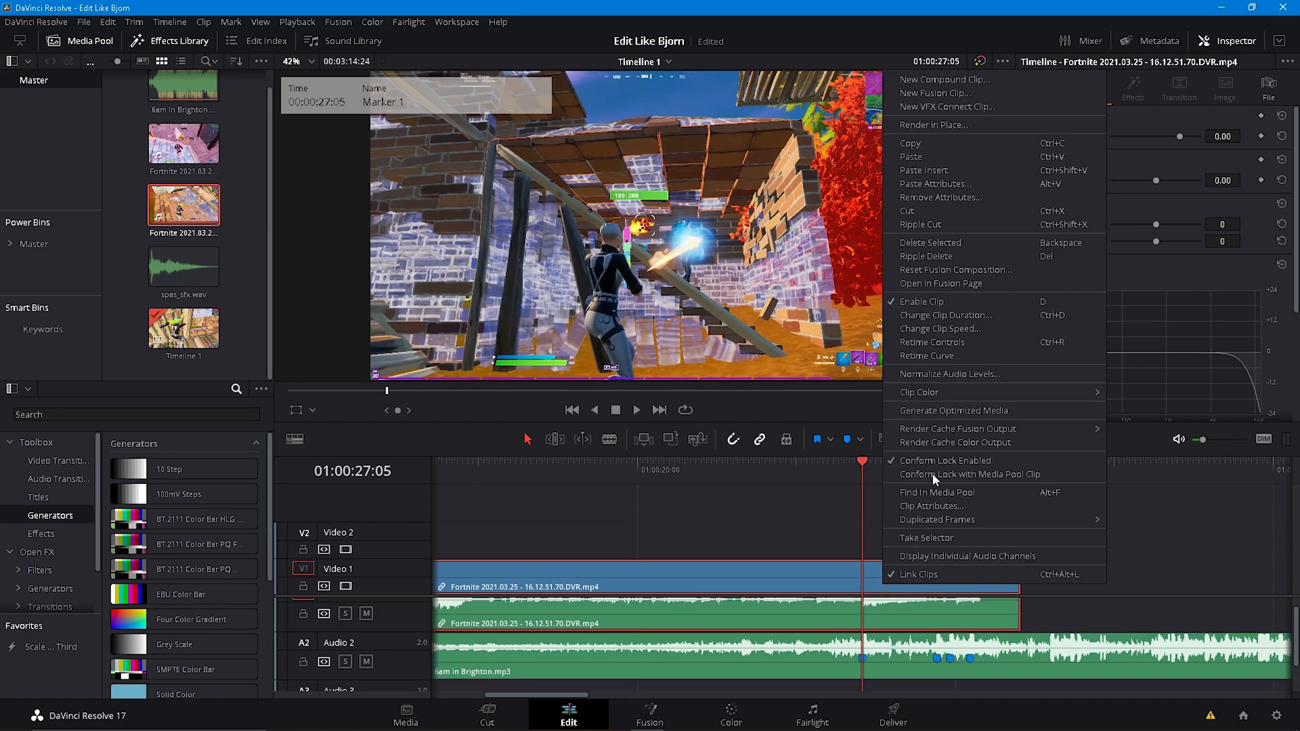
{"action": "left_click", "coordinate": [954, 335]}
{"action": "left_click", "coordinate": [737, 588]}
{"action": "left_click", "coordinate": [766, 586]}
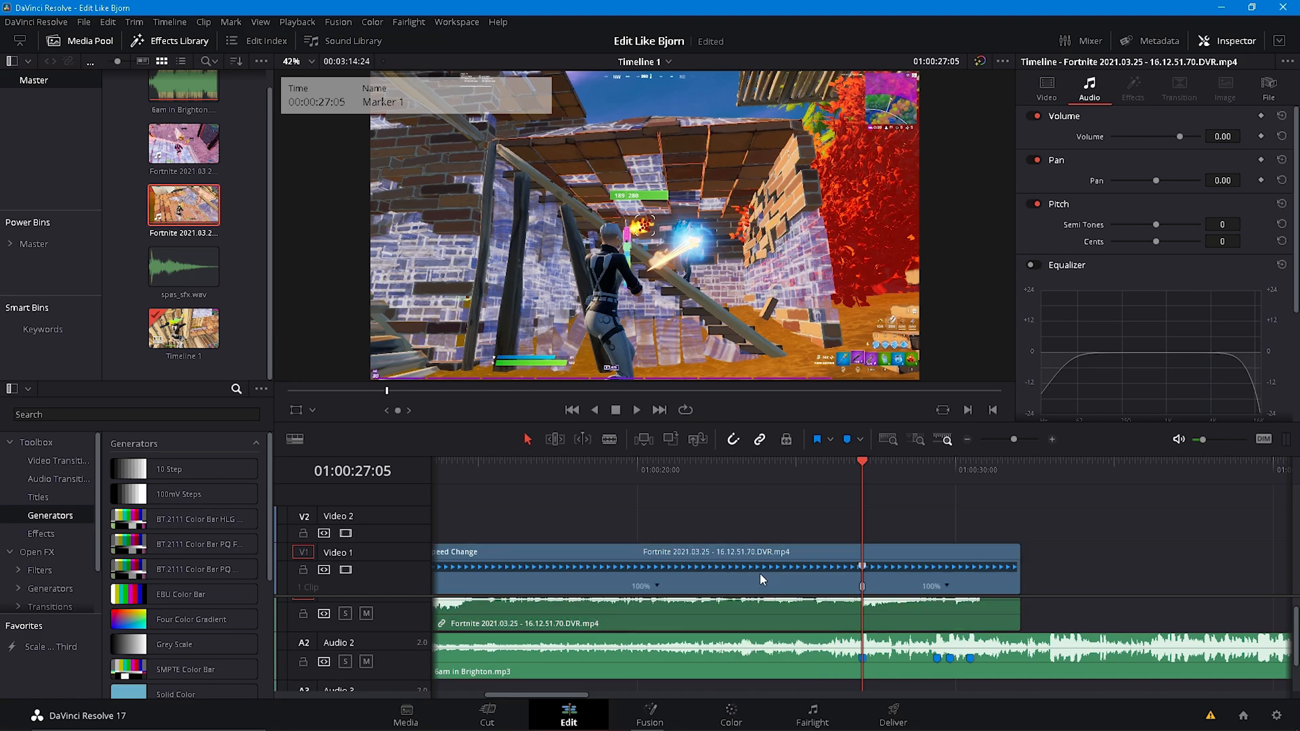
Add a speed point to the gameplay clip shortly before the shot, at 01:00:26:55.
{"action": "key", "text": "Left"}
{"action": "key", "text": "Left"}
{"action": "key", "text": "Left"}
{"action": "key", "text": "Left"}
{"action": "key", "text": "Left"}
{"action": "key", "text": "Left"}
{"action": "key", "text": "Left"}
{"action": "key", "text": "Left"}
{"action": "key", "text": "Left"}
{"action": "key", "text": "Left"}
{"action": "key", "text": "Left"}
{"action": "key", "text": "Left"}
{"action": "key", "text": "Left"}
{"action": "key", "text": "Left"}
{"action": "key", "text": "Left"}
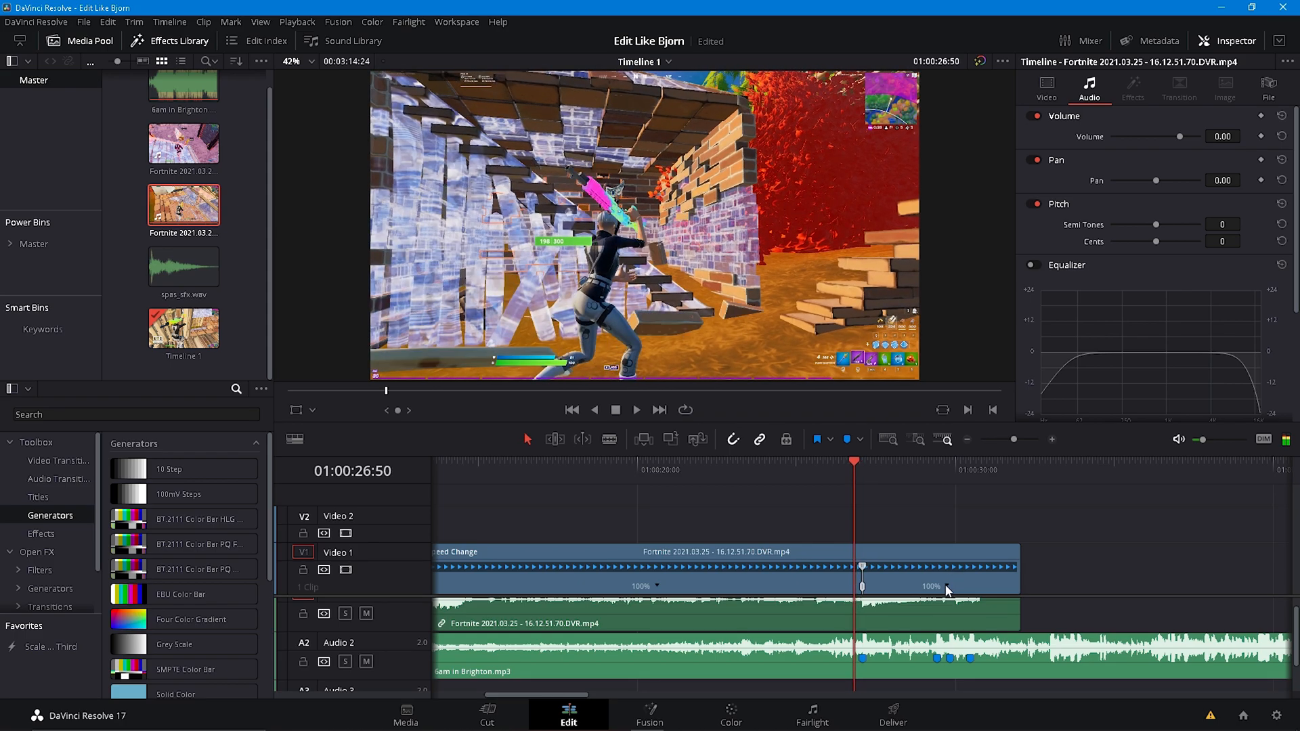
{"action": "key", "text": "Right"}
{"action": "key", "text": "Right"}
{"action": "key", "text": "Right"}
{"action": "key", "text": "Right"}
{"action": "key", "text": "Right"}
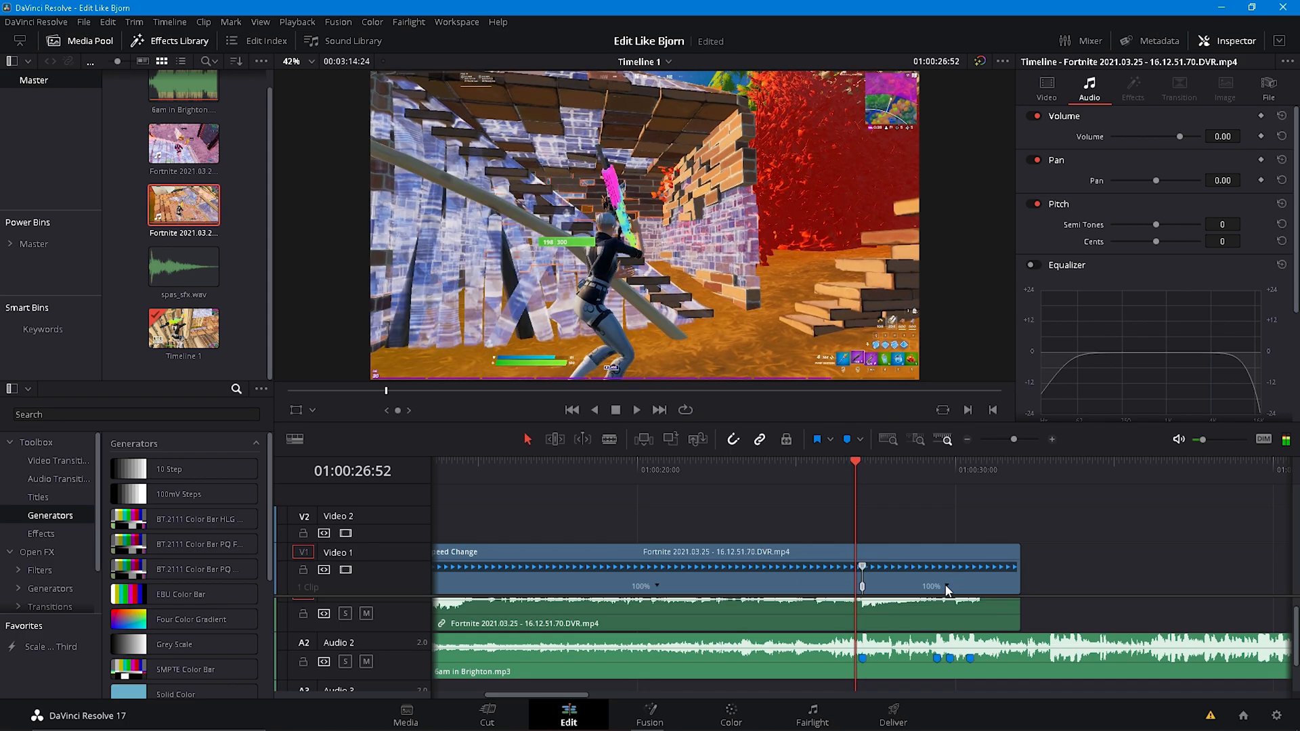
{"action": "left_click", "coordinate": [947, 586]}
{"action": "left_click", "coordinate": [964, 586]}
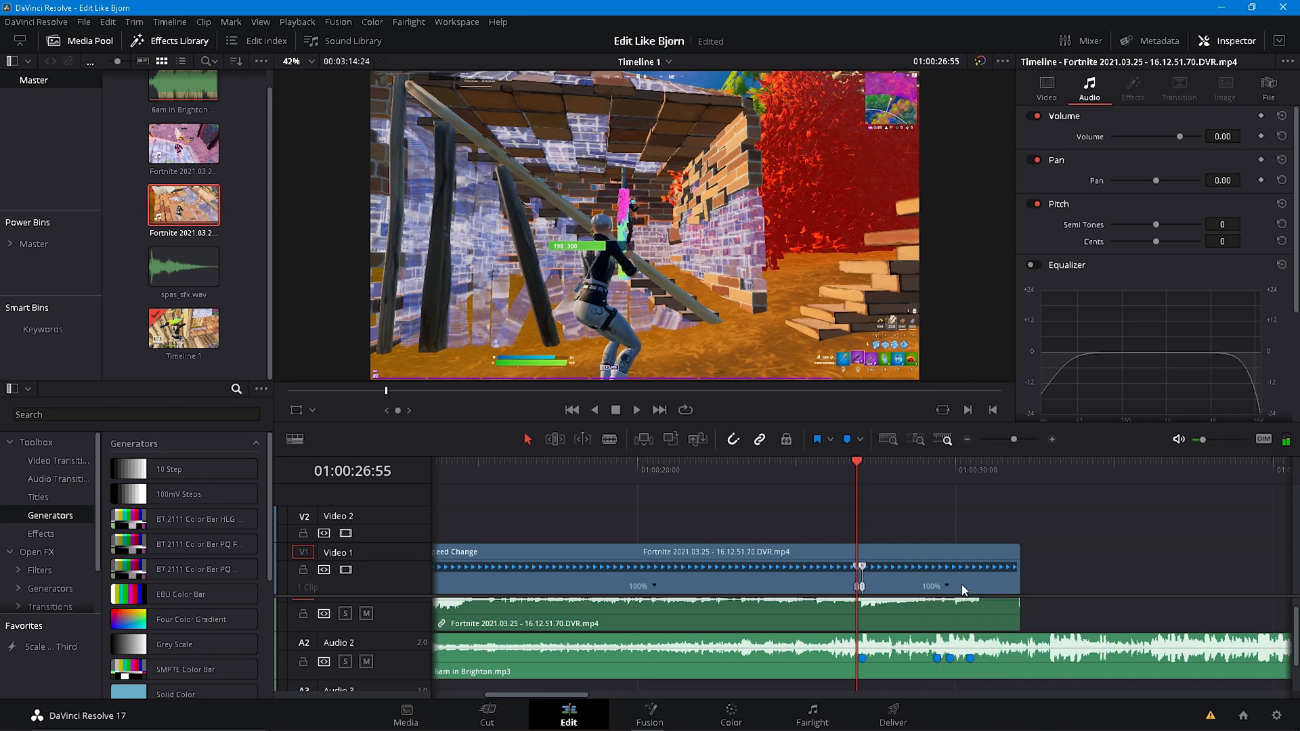
Add another speed point to the gameplay clip further before the shot, at 01:00:26:40.
{"action": "key", "text": "Left"}
{"action": "key", "text": "Left"}
{"action": "key", "text": "Left"}
{"action": "key", "text": "Left"}
{"action": "key", "text": "Left"}
{"action": "key", "text": "Left"}
{"action": "key", "text": "Left"}
{"action": "key", "text": "Left"}
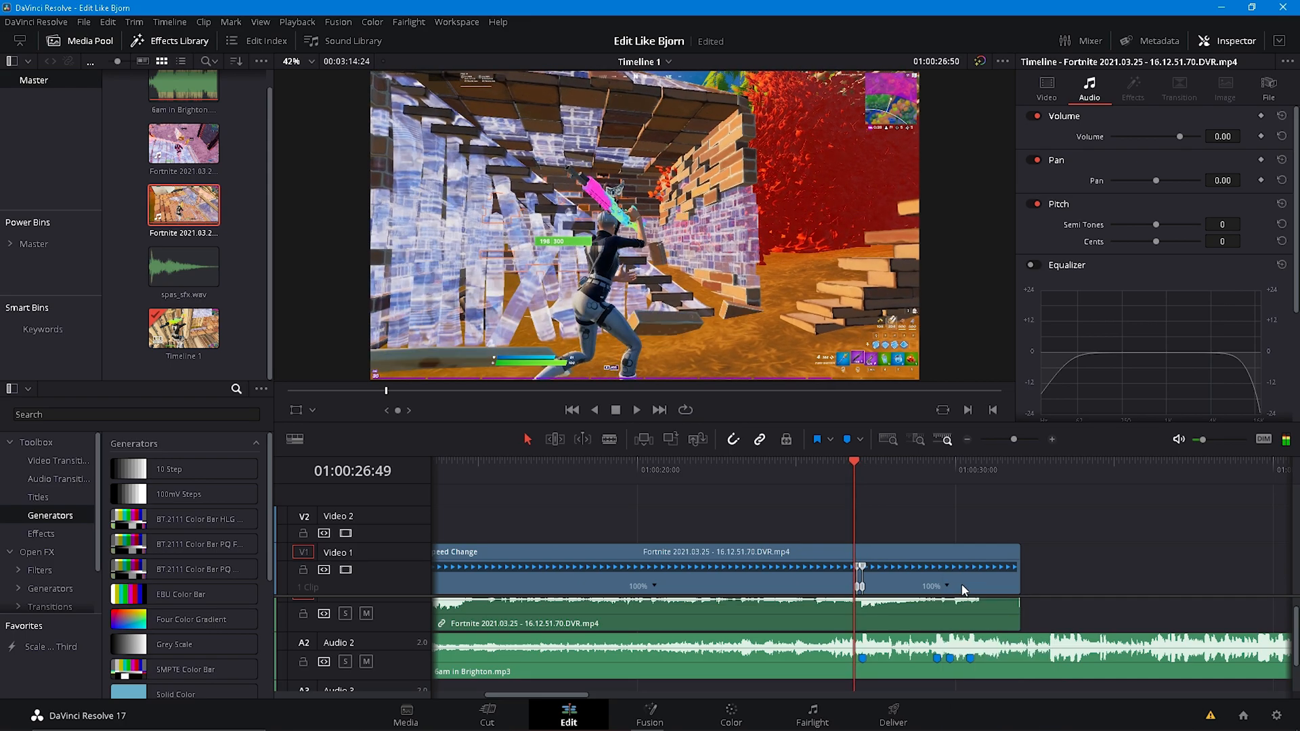
{"action": "key", "text": "Left"}
{"action": "key", "text": "Left"}
{"action": "key", "text": "Left"}
{"action": "key", "text": "Left"}
{"action": "key", "text": "Left"}
{"action": "key", "text": "Left"}
{"action": "key", "text": "Left"}
{"action": "left_click", "coordinate": [964, 589]}
{"action": "left_click", "coordinate": [964, 591]}
Add a speed point to the gameplay clip just after the shot, at 01:00:27:10.
{"action": "scroll", "coordinate": [850, 482], "scroll_direction": "up", "scroll_amount": 3}
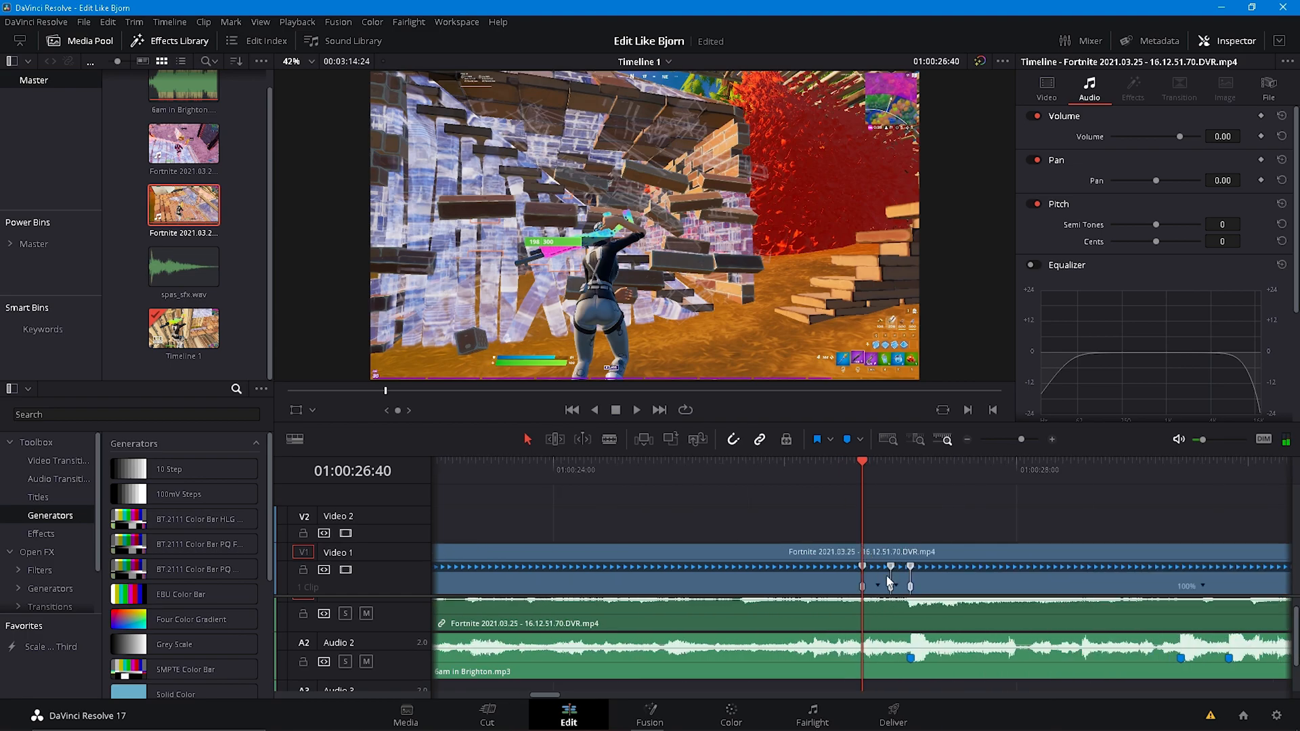
{"action": "mouse_move", "coordinate": [914, 474]}
{"action": "left_mouse_down"}
{"action": "mouse_move", "coordinate": [938, 474]}
{"action": "mouse_move", "coordinate": [920, 478]}
{"action": "left_mouse_up"}
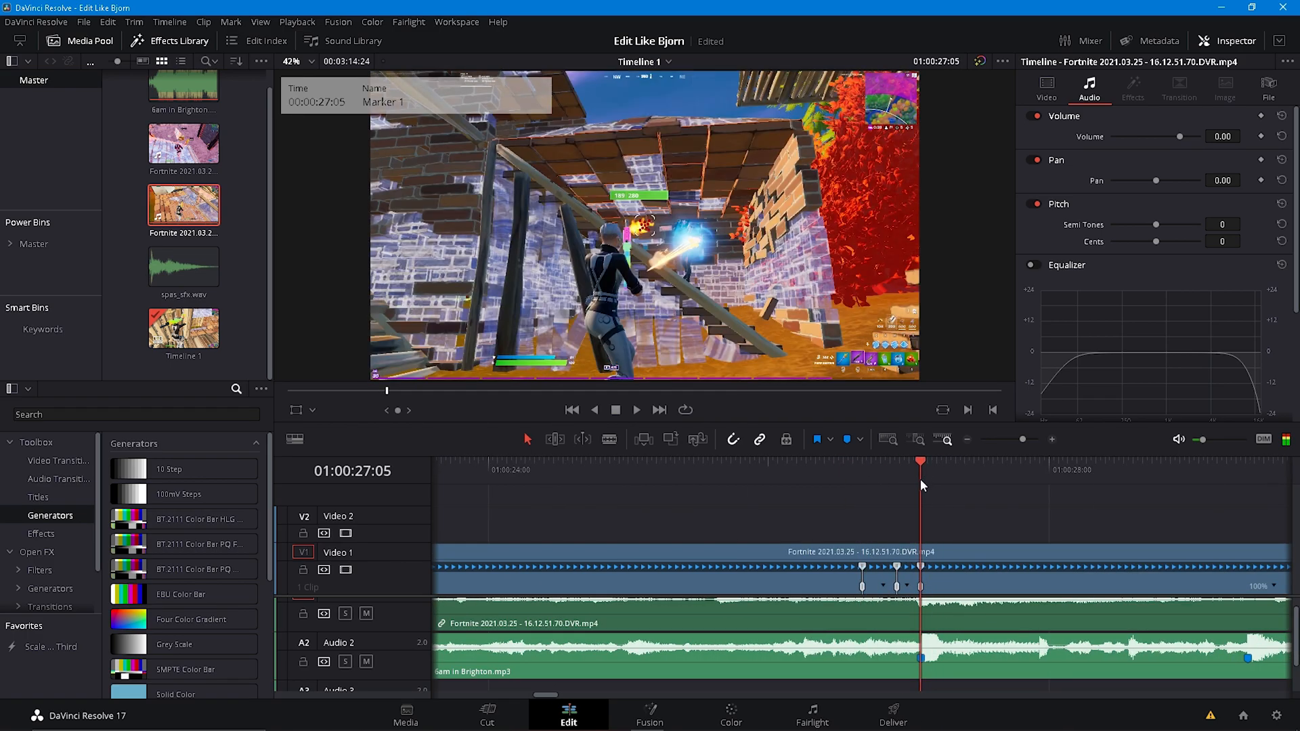
{"action": "key", "text": "Right"}
{"action": "key", "text": "Right"}
{"action": "key", "text": "Right"}
{"action": "key", "text": "Right"}
{"action": "key", "text": "Right"}
{"action": "key", "text": "Right"}
{"action": "key", "text": "Right"}
{"action": "key", "text": "Right"}
{"action": "key", "text": "Right"}
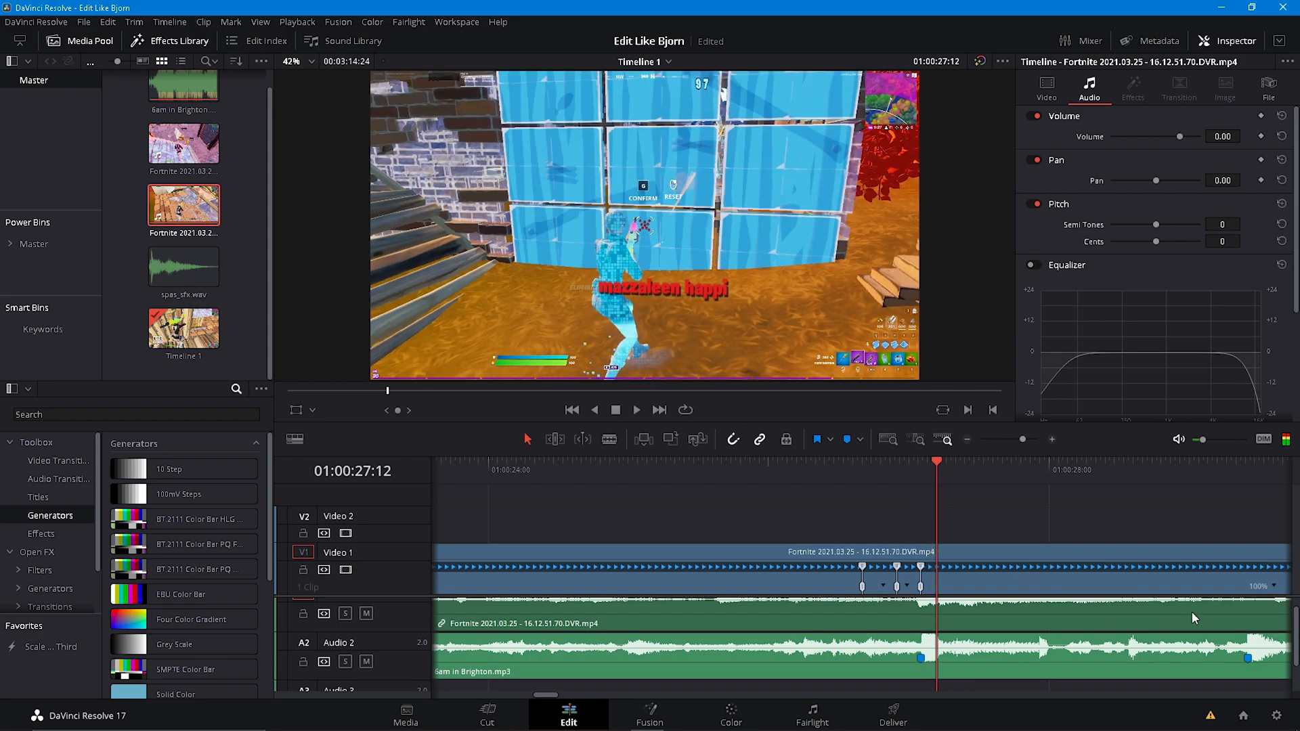
{"action": "key", "text": "Right"}
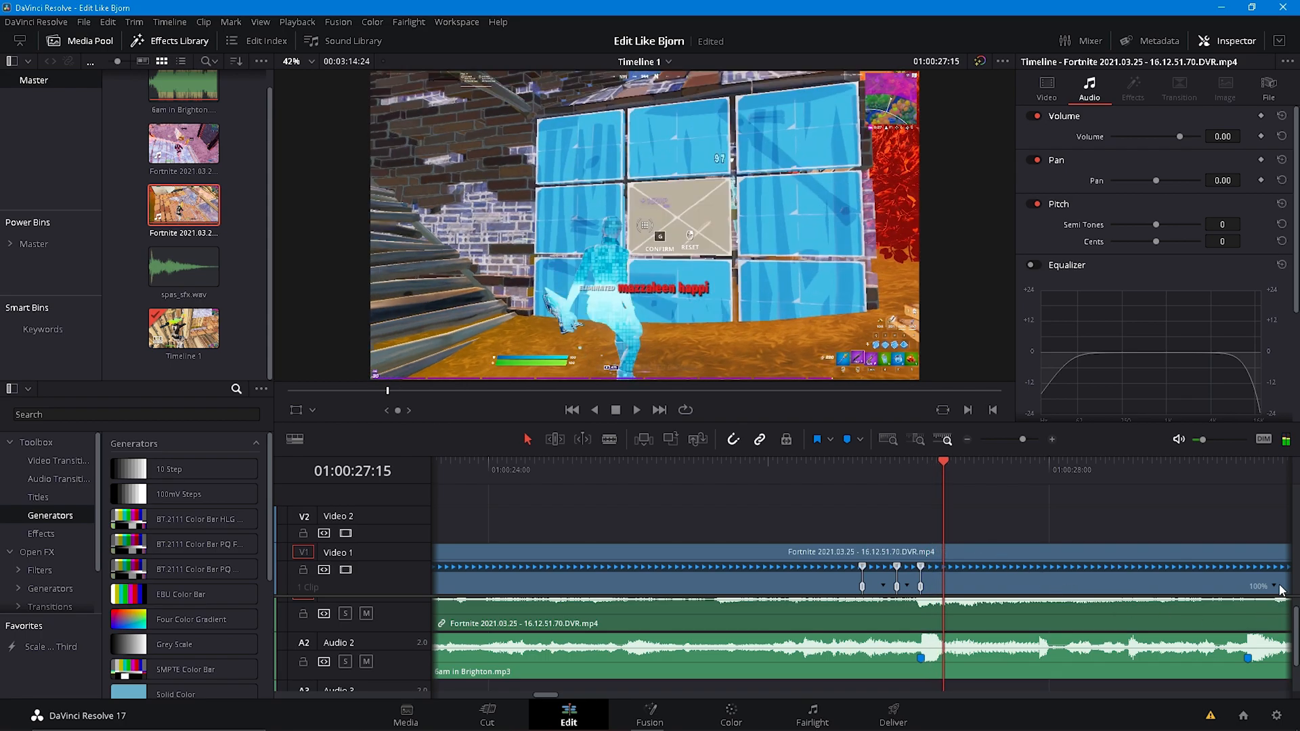
{"action": "key", "text": "Left"}
{"action": "key", "text": "Left"}
{"action": "key", "text": "Left"}
{"action": "key", "text": "Left"}
{"action": "key", "text": "Left"}
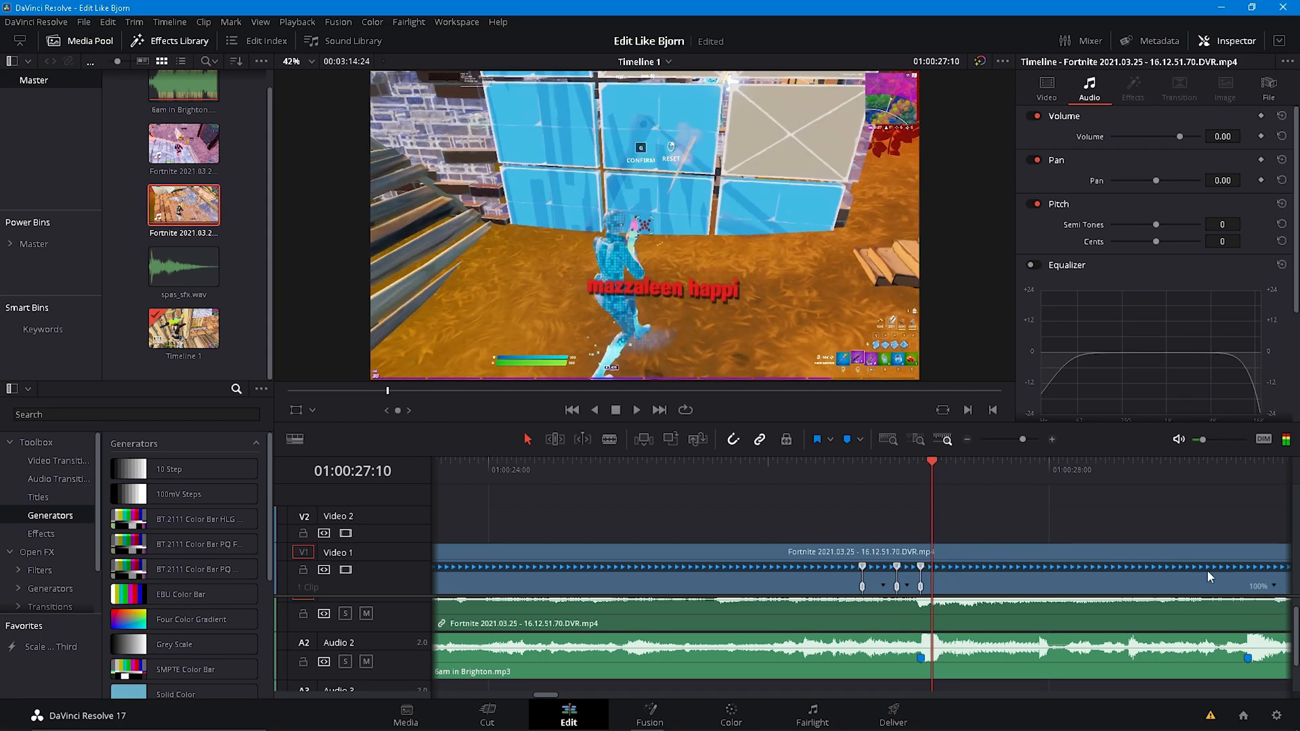
{"action": "left_click", "coordinate": [1272, 586]}
{"action": "left_click", "coordinate": [1268, 588]}
Move the playhead back to 01:00:26:40 and unlink the gameplay clip's video from its audio.
{"action": "left_click_drag", "start_coordinate": [929, 460], "coordinate": [905, 464]}
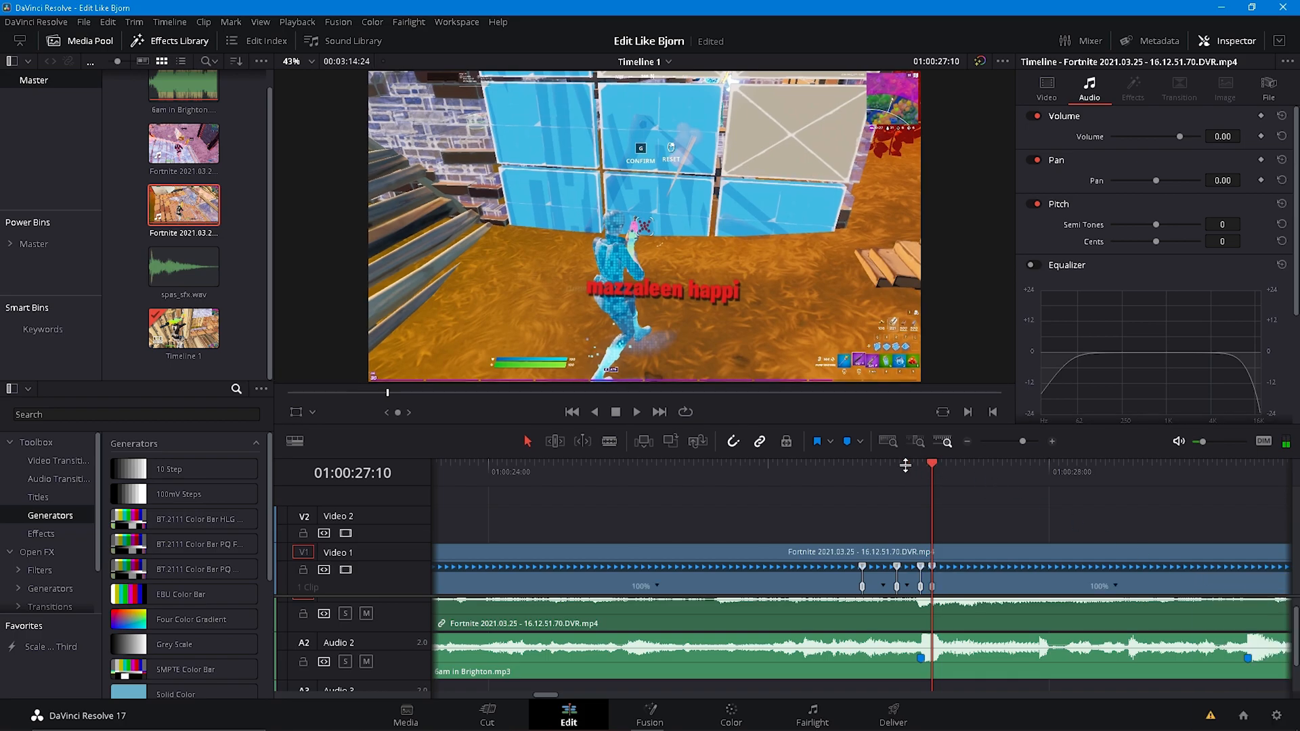
{"action": "left_click", "coordinate": [908, 464]}
{"action": "left_click", "coordinate": [900, 465]}
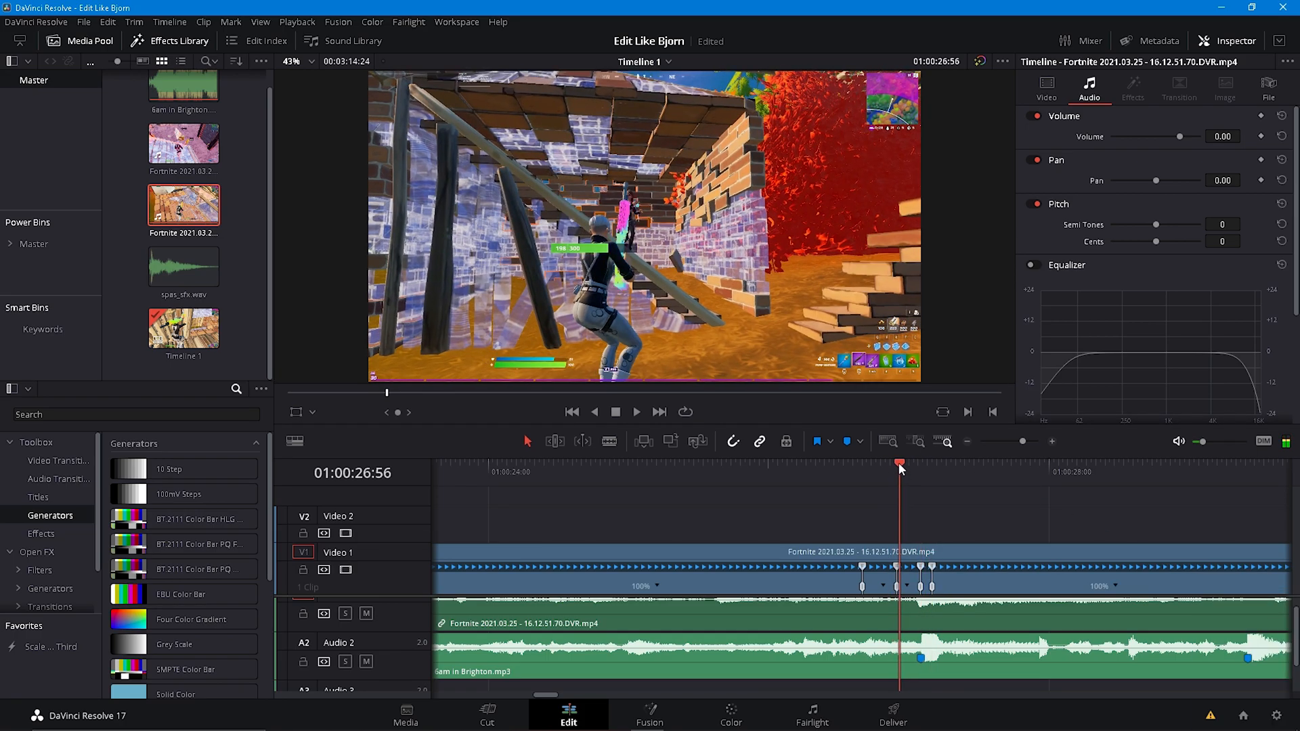
{"action": "left_click", "coordinate": [861, 465]}
{"action": "left_click", "coordinate": [885, 586]}
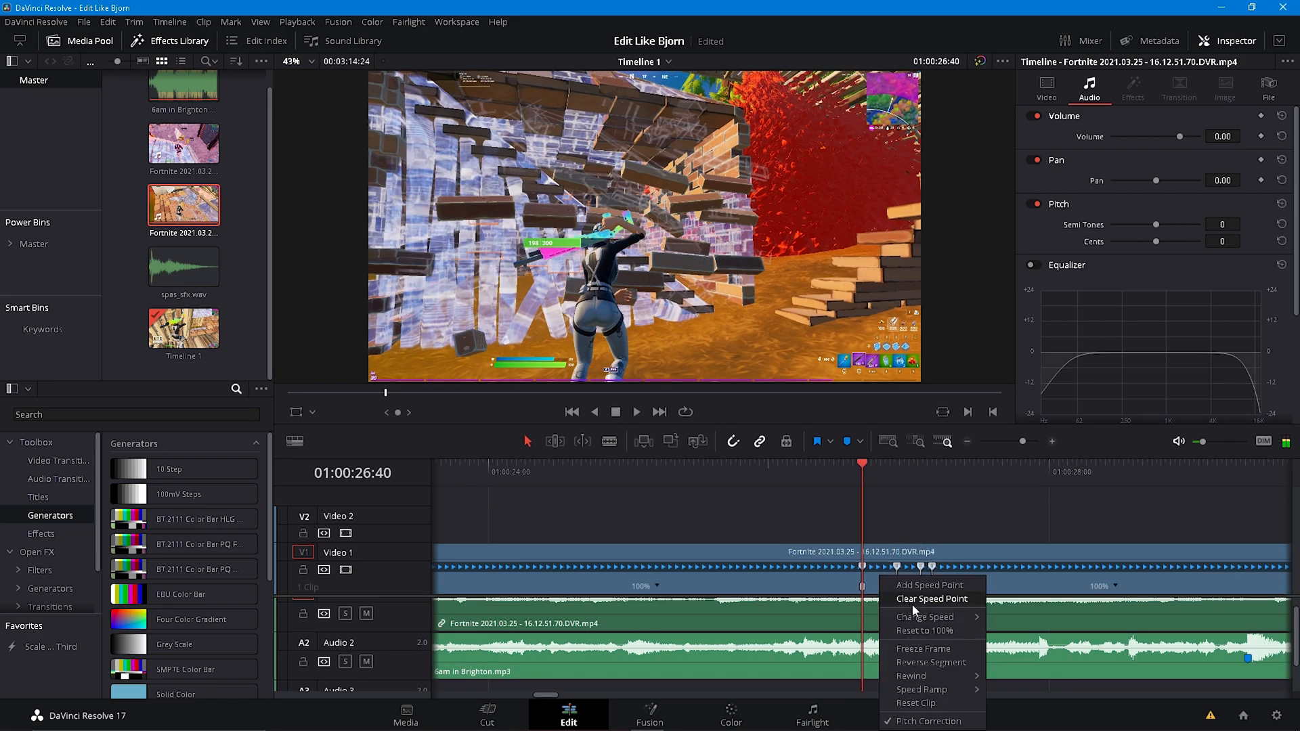
{"action": "right_click", "coordinate": [1056, 564]}
{"action": "left_click", "coordinate": [1110, 555]}
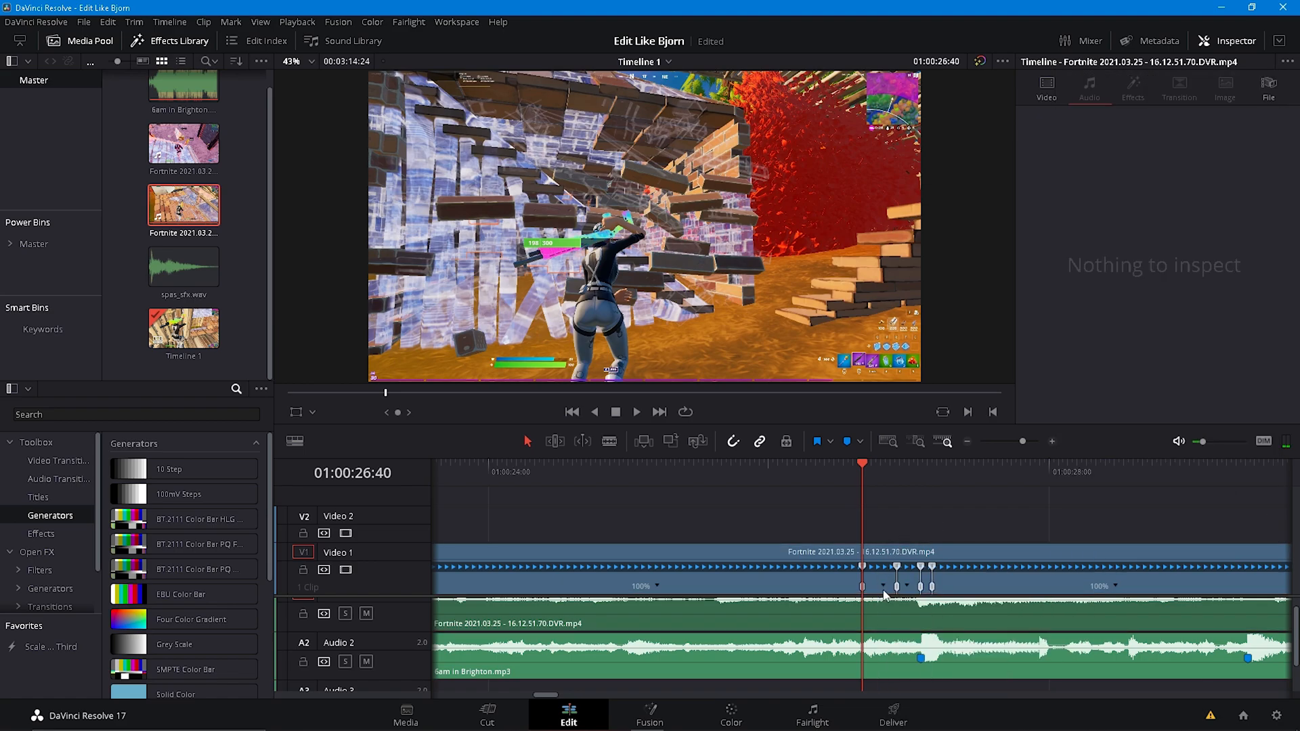
Set the segment between the first two speed points to 50% speed and the segment after it to 400%.
{"action": "right_click", "coordinate": [915, 594]}
{"action": "mouse_move", "coordinate": [942, 618]}
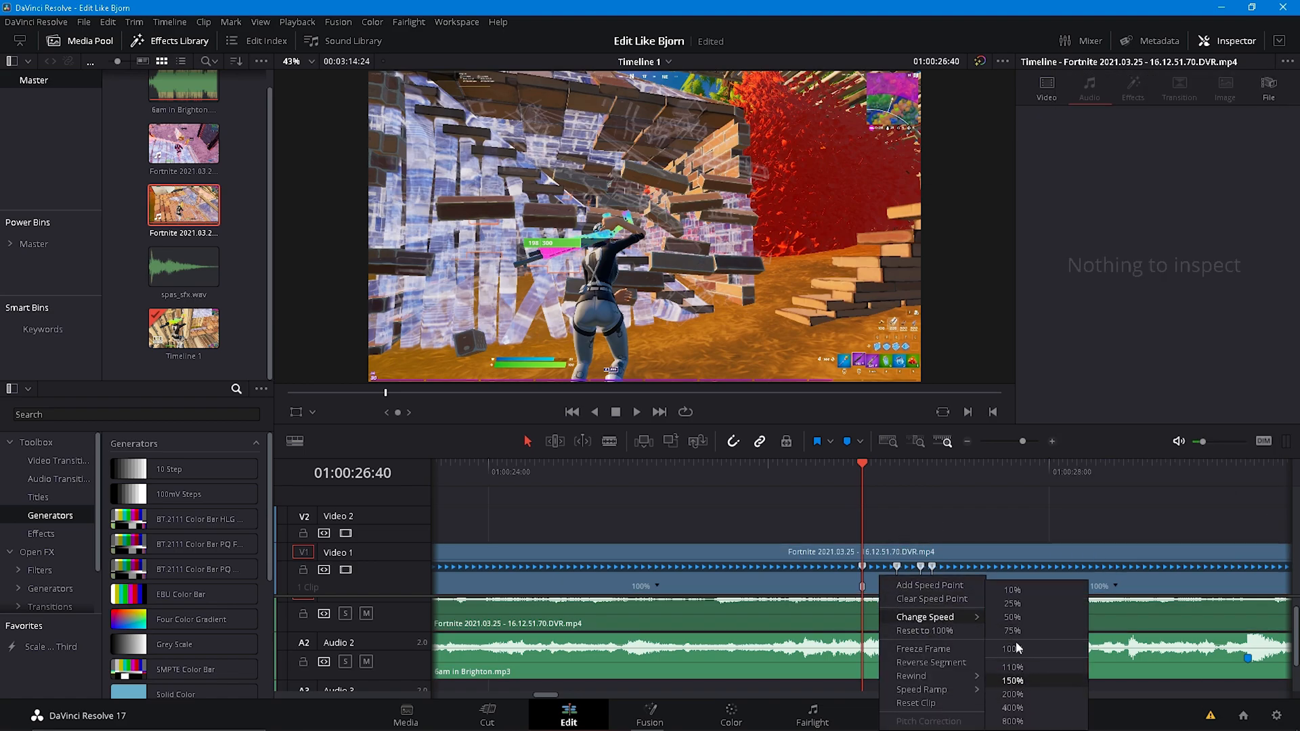
{"action": "left_click", "coordinate": [1013, 617]}
{"action": "left_click", "coordinate": [942, 587]}
{"action": "mouse_move", "coordinate": [987, 615]}
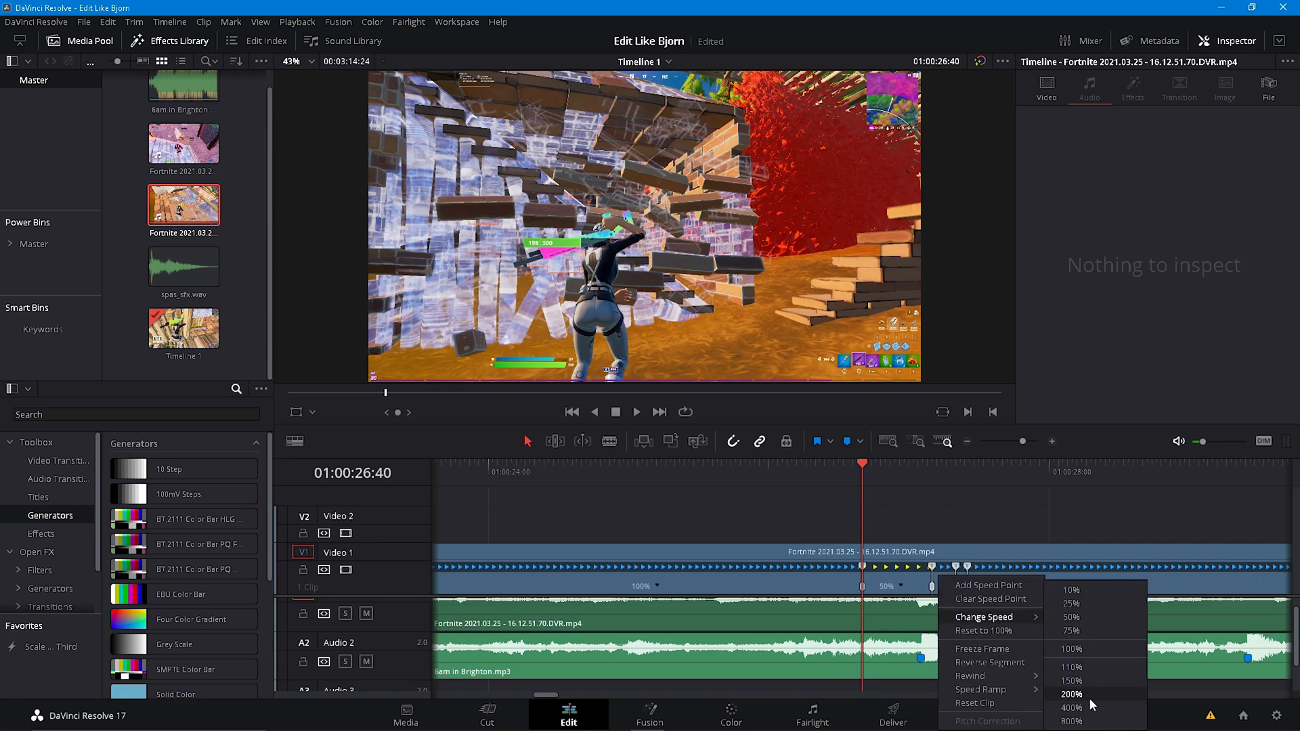
{"action": "left_click", "coordinate": [1063, 701]}
Speed up the short segment between the third and fourth speed points.
{"action": "scroll", "coordinate": [992, 569], "scroll_direction": "up", "scroll_amount": 2}
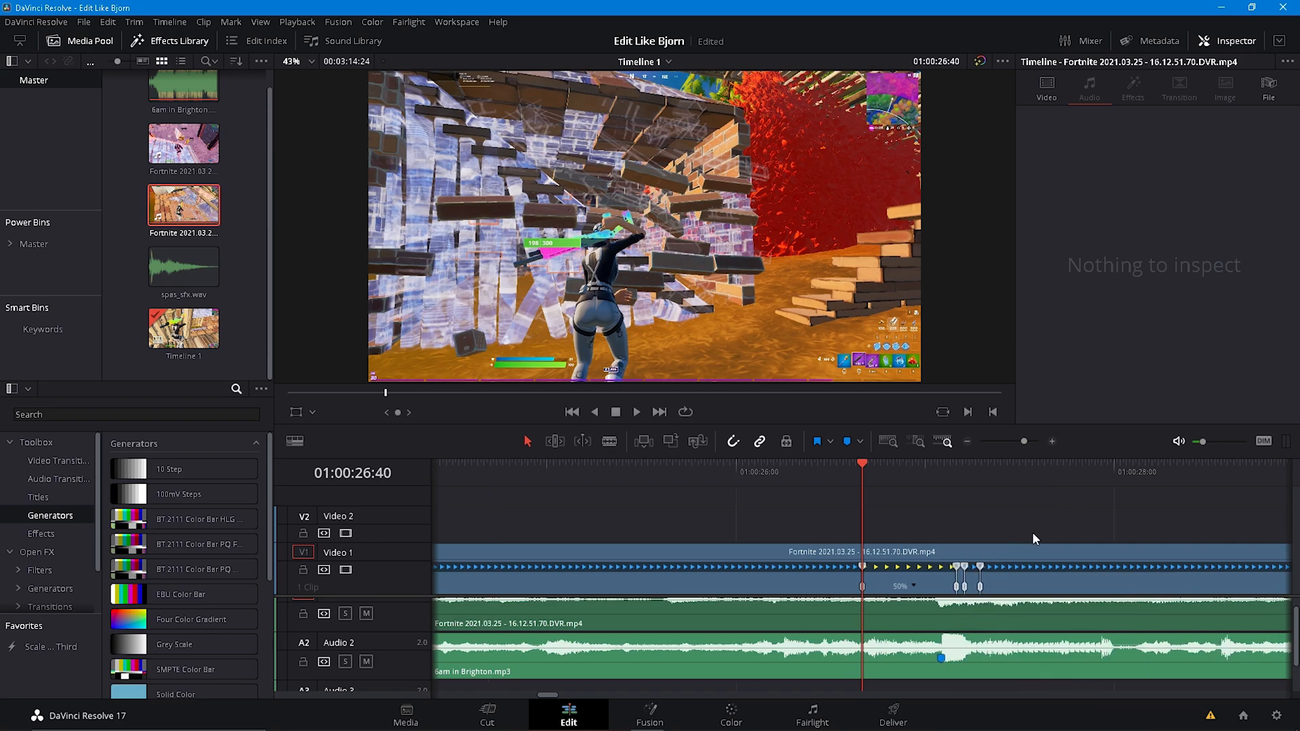
{"action": "left_click", "coordinate": [1016, 586]}
{"action": "mouse_move", "coordinate": [1044, 622]}
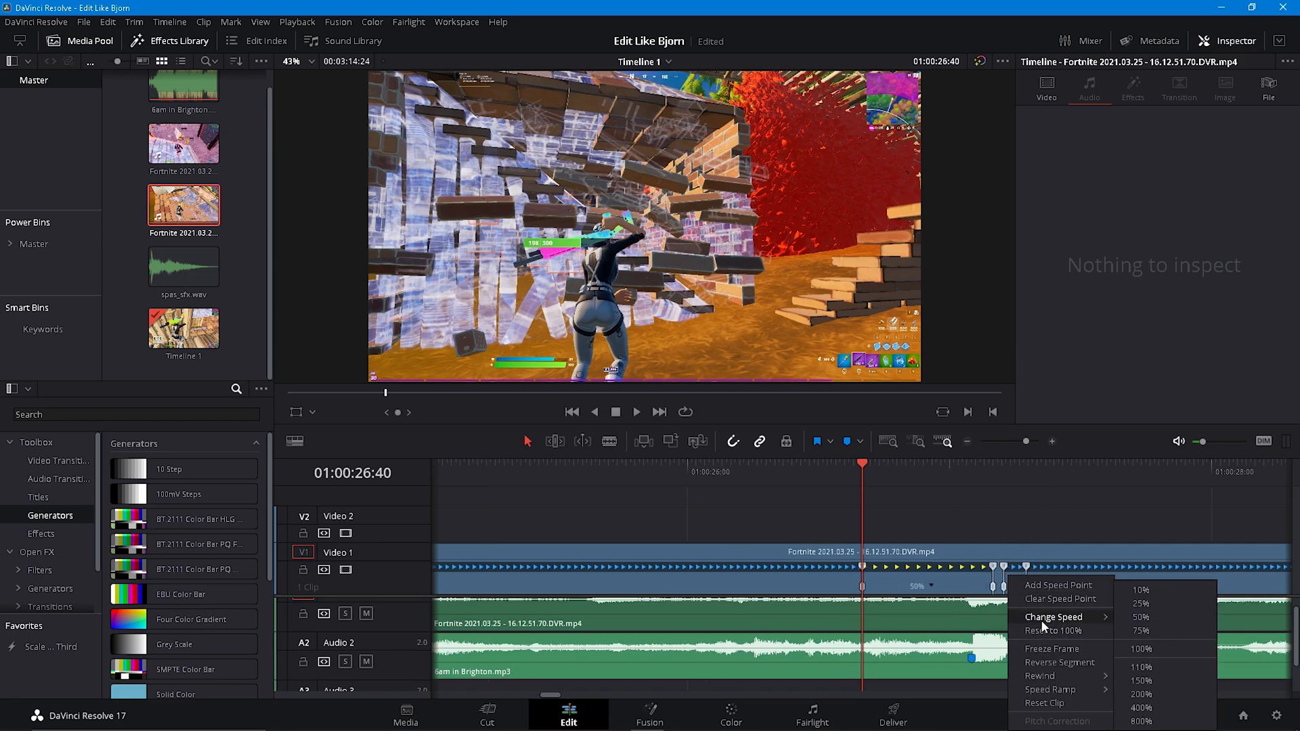
{"action": "left_click", "coordinate": [1152, 667]}
Reposition the speed points so the third one lines up with the marker at 01:00:27:05, and play back the section.
{"action": "left_click_drag", "start_coordinate": [992, 594], "coordinate": [973, 599]}
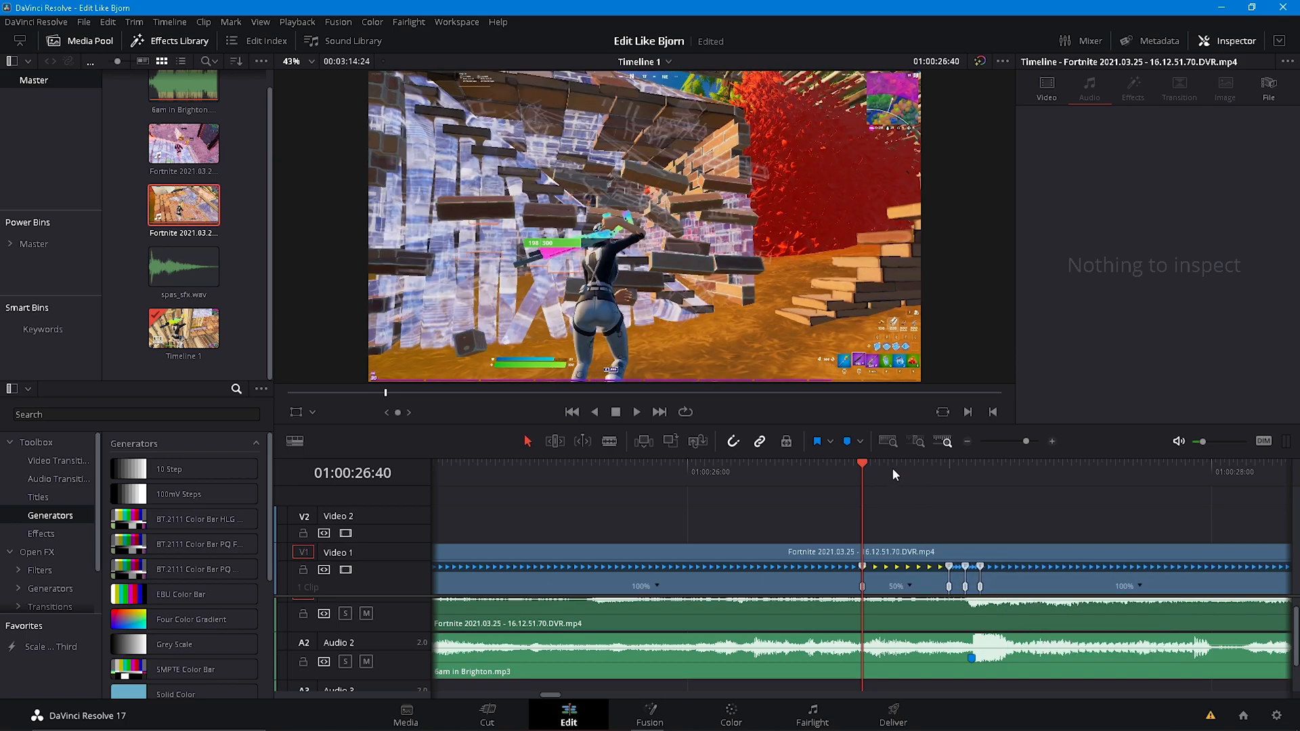
{"action": "left_click_drag", "start_coordinate": [892, 469], "coordinate": [970, 462]}
{"action": "mouse_move", "coordinate": [966, 586]}
{"action": "left_mouse_down"}
{"action": "mouse_move", "coordinate": [997, 588]}
{"action": "mouse_move", "coordinate": [957, 592]}
{"action": "left_mouse_up"}
{"action": "left_click_drag", "start_coordinate": [965, 464], "coordinate": [857, 458]}
{"action": "key", "text": "space"}
{"action": "left_click", "coordinate": [810, 464]}
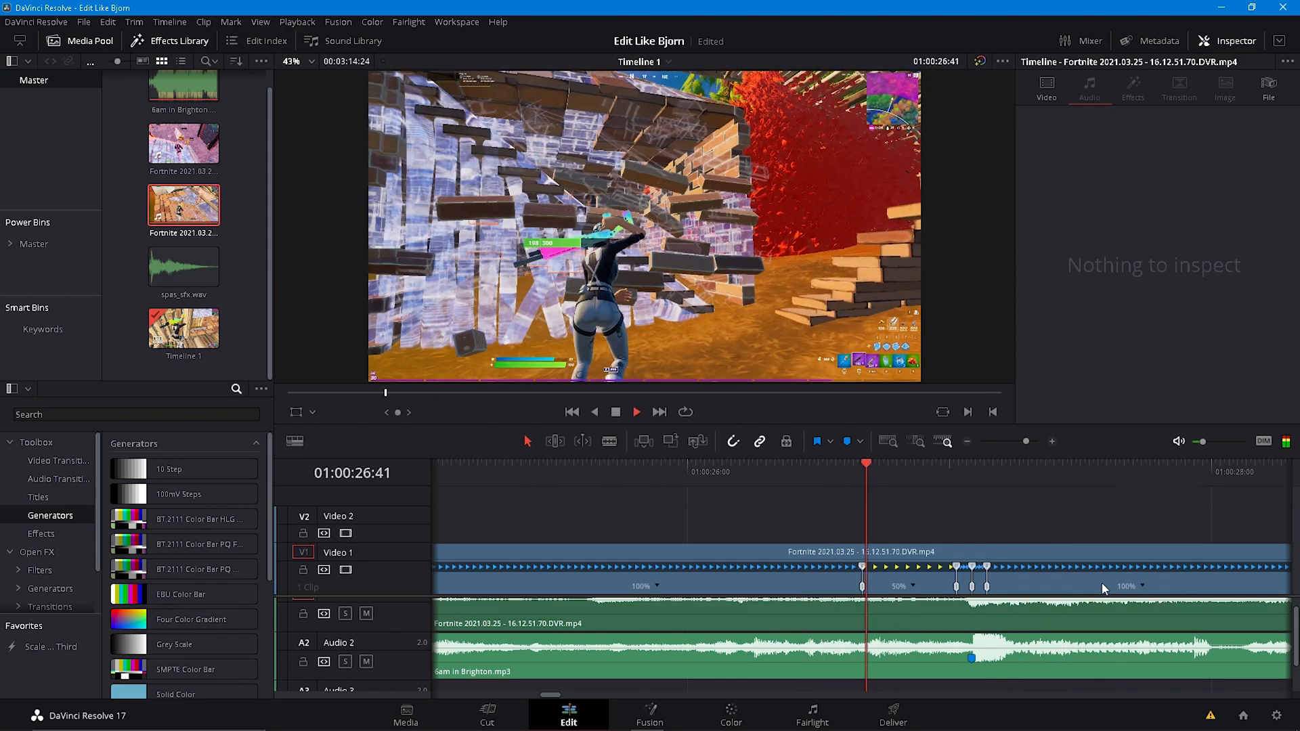
Set the last segment of the gameplay clip, after the fourth speed point, to 50% speed.
{"action": "key", "text": "space"}
{"action": "left_click", "coordinate": [1146, 587]}
{"action": "mouse_move", "coordinate": [1165, 612]}
{"action": "left_click", "coordinate": [1063, 617]}
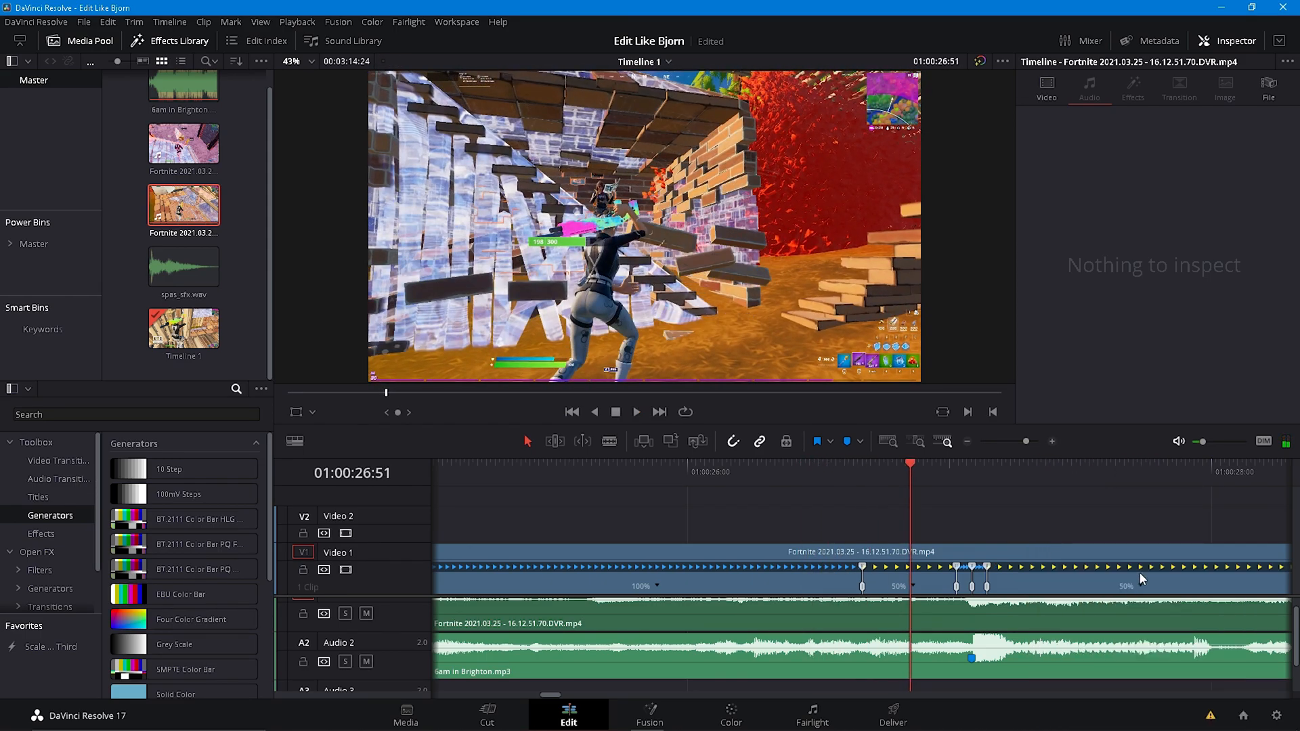
Play back the retimed section around the first marker to review the speed changes.
{"action": "key", "text": "space"}
{"action": "left_click_drag", "start_coordinate": [888, 464], "coordinate": [758, 466]}
{"action": "left_click", "coordinate": [768, 466]}
{"action": "key", "text": "space"}
{"action": "key", "text": "space"}
{"action": "left_click", "coordinate": [807, 485]}
{"action": "key", "text": "space"}
Add an Adjustment Clip on Video 2 starting at 01:00:27:05 and open it on the Fusion page.
{"action": "left_click", "coordinate": [41, 534]}
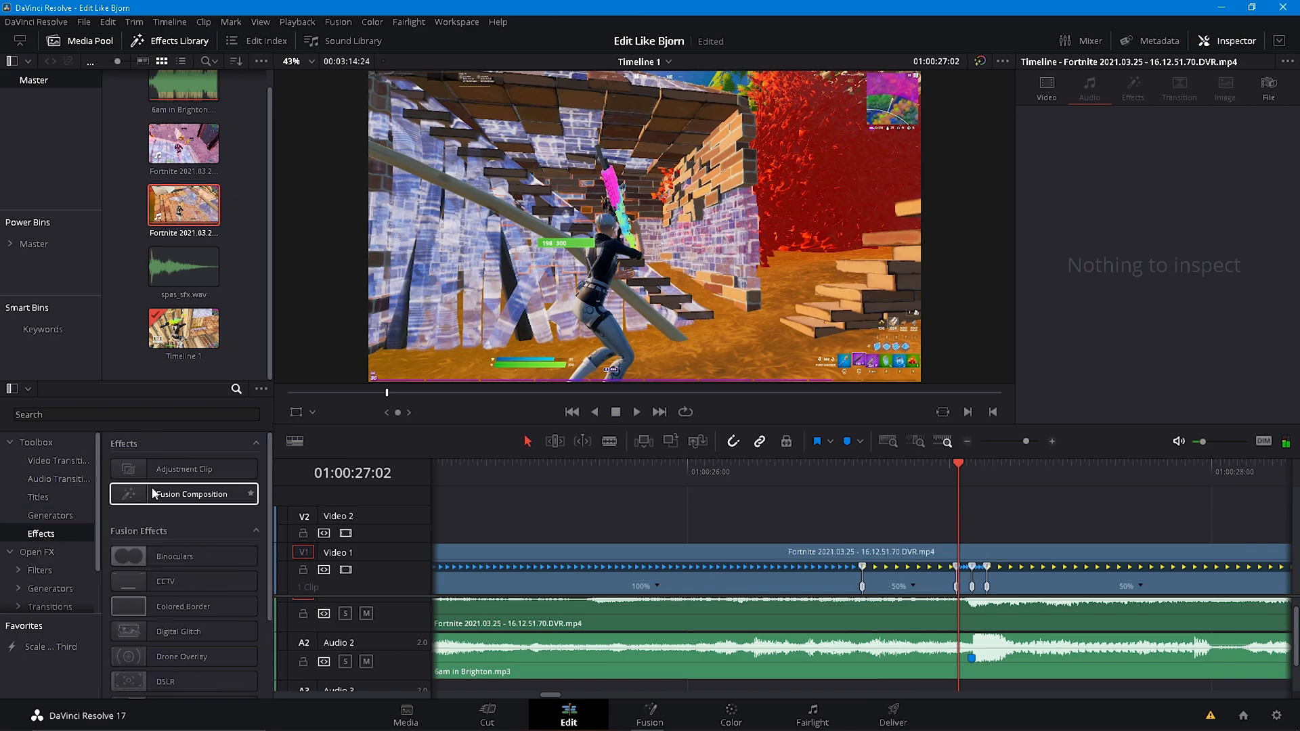
{"action": "left_click_drag", "start_coordinate": [162, 481], "coordinate": [961, 492]}
{"action": "left_click", "coordinate": [981, 473]}
{"action": "left_click", "coordinate": [1042, 535]}
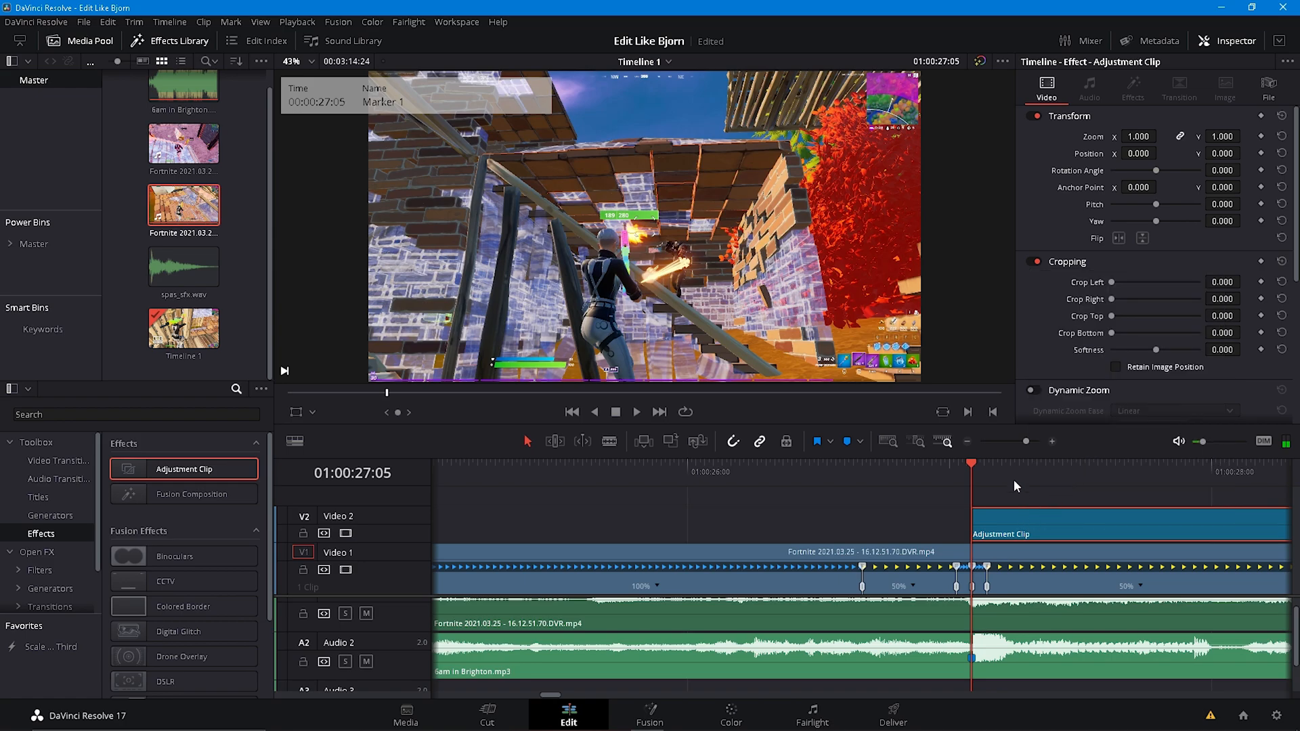
{"action": "key", "text": "shift+5"}
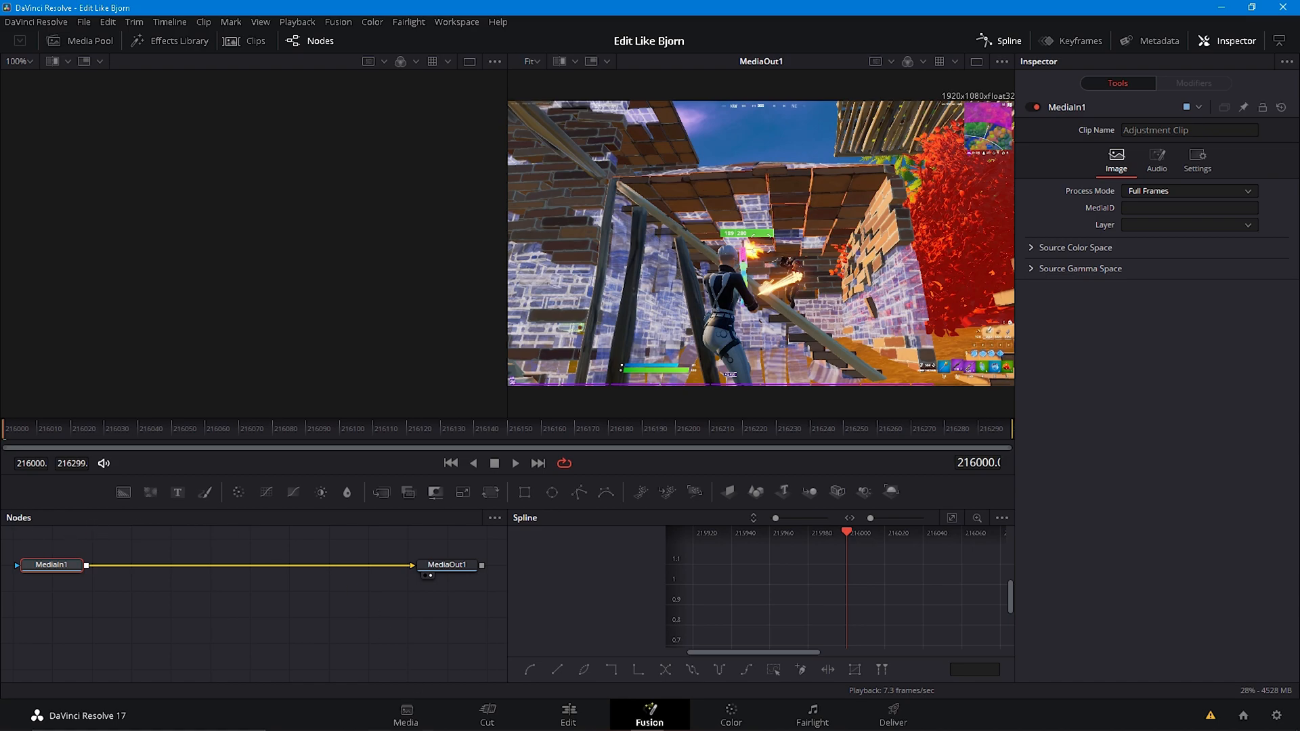
Import the DavezBjornImpact preset from the Edit like Bjorn folder in File Explorer into the node graph.
{"action": "left_click", "coordinate": [351, 719]}
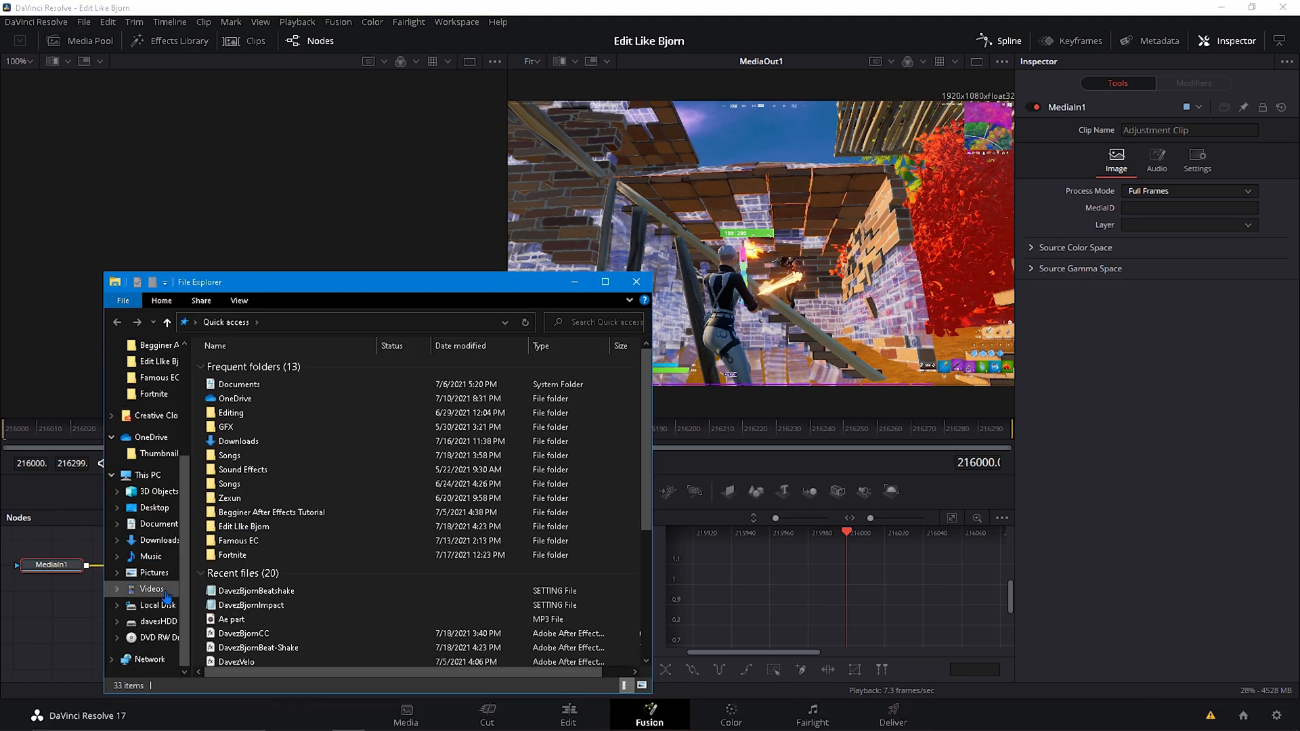
{"action": "left_click", "coordinate": [299, 592]}
{"action": "right_click", "coordinate": [298, 591]}
{"action": "left_click", "coordinate": [292, 557]}
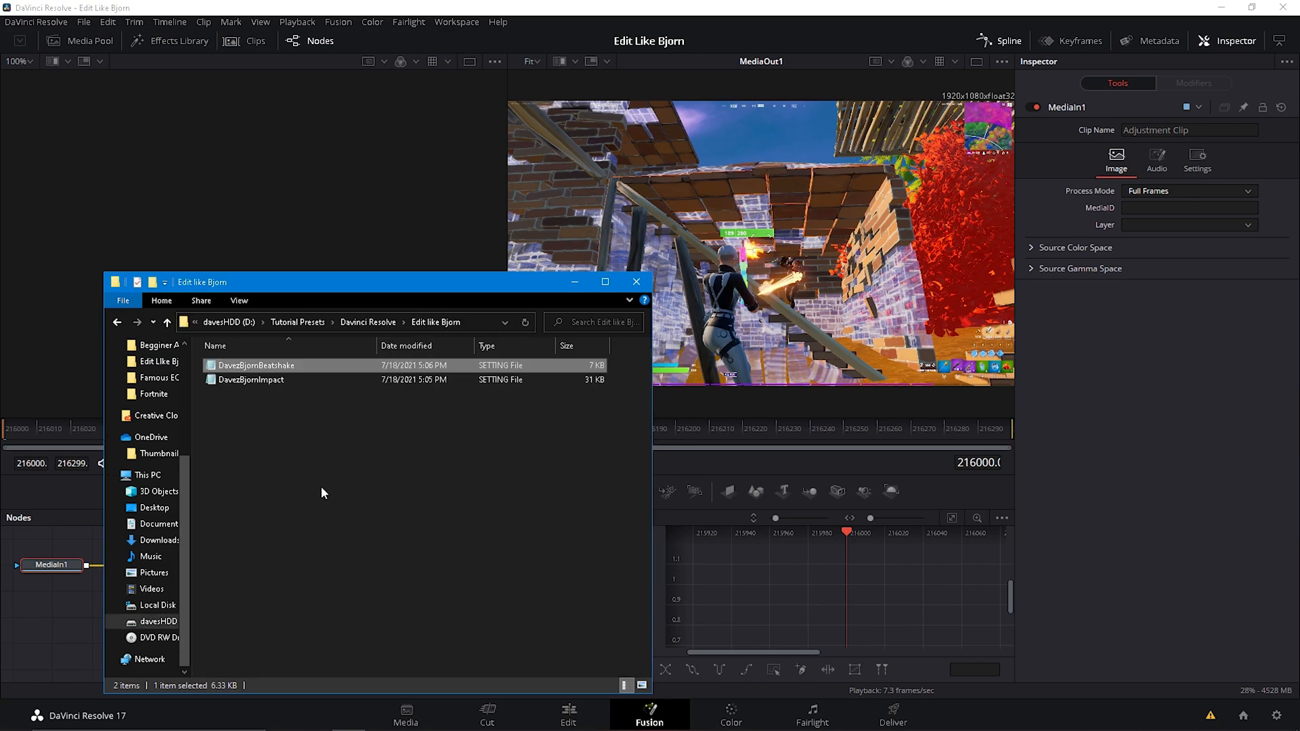
{"action": "left_click_drag", "start_coordinate": [278, 380], "coordinate": [80, 600]}
{"action": "left_click", "coordinate": [623, 281]}
Arrange the node graph so MediaIn1 sits ahead of the imported effect chain, and hide the Spline editor.
{"action": "left_click_drag", "start_coordinate": [209, 621], "coordinate": [418, 663]}
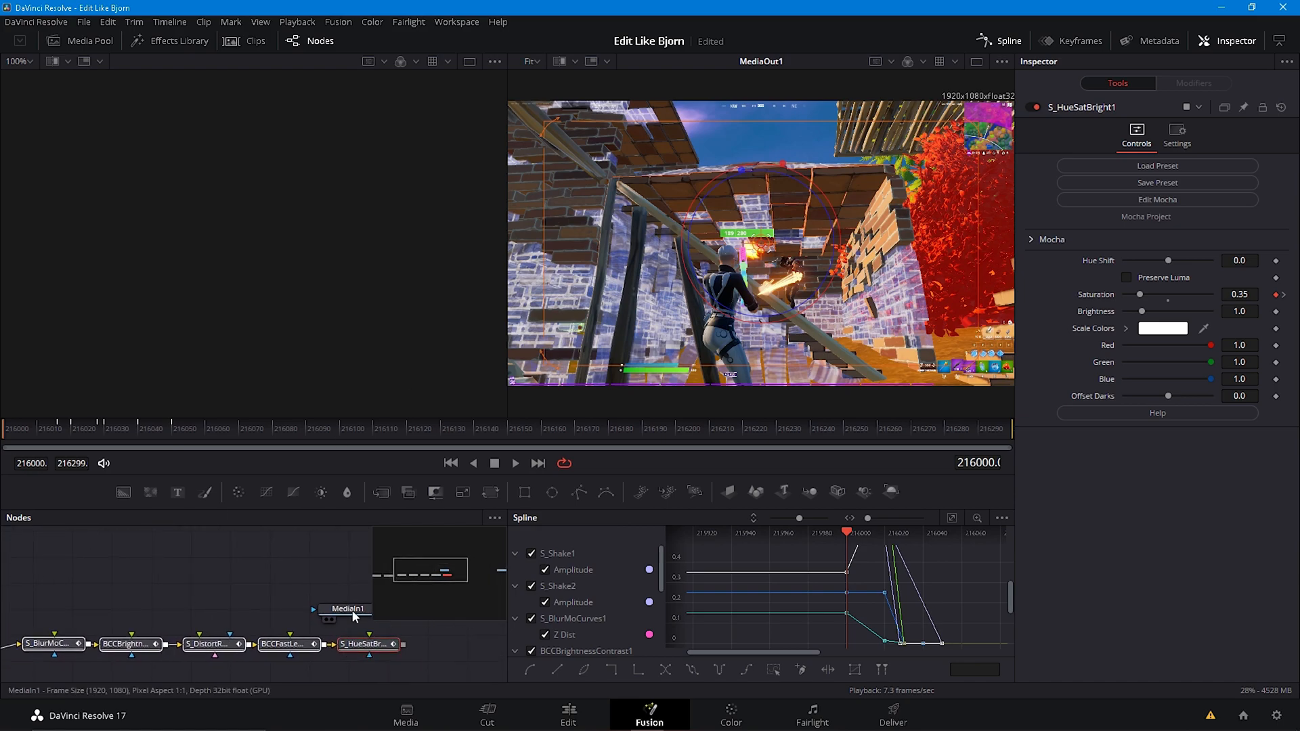
{"action": "left_click_drag", "start_coordinate": [348, 609], "coordinate": [90, 584]}
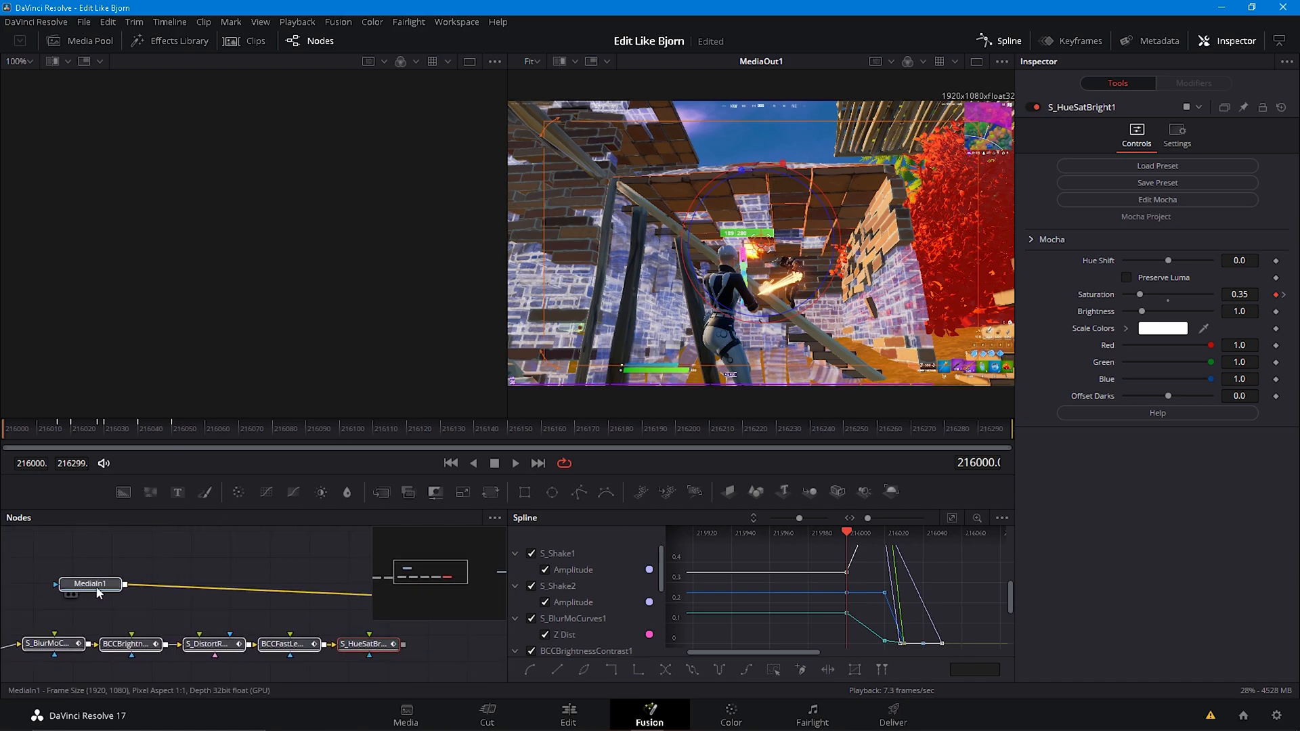
{"action": "left_click", "coordinate": [129, 644]}
{"action": "left_click_drag", "start_coordinate": [162, 613], "coordinate": [577, 600]}
{"action": "left_click", "coordinate": [1019, 46]}
{"action": "left_click_drag", "start_coordinate": [397, 590], "coordinate": [120, 621]}
{"action": "left_click", "coordinate": [119, 625]}
{"action": "left_click_drag", "start_coordinate": [527, 583], "coordinate": [368, 574]}
Connect MediaIn1 to S_Shake1 and the output of S_HueSatBright1 to MediaOut1.
{"action": "left_click_drag", "start_coordinate": [840, 603], "coordinate": [81, 644]}
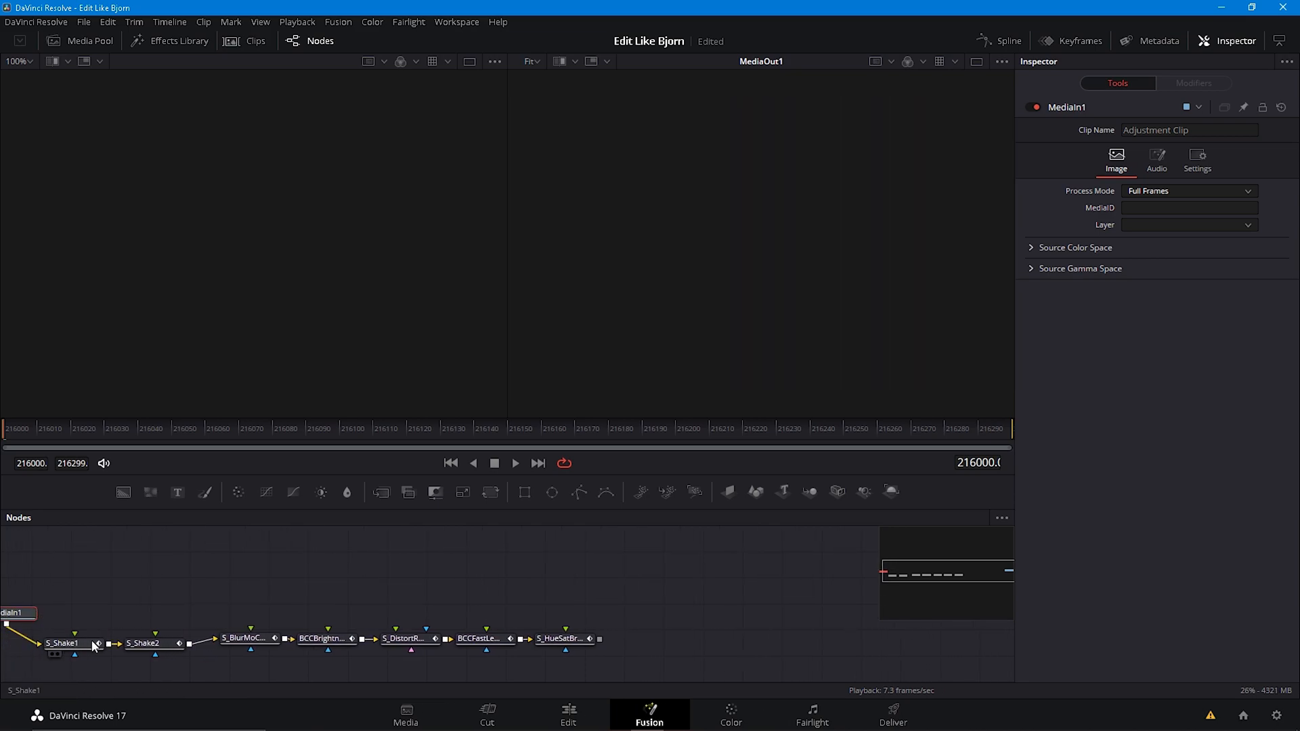
{"action": "left_click_drag", "start_coordinate": [457, 620], "coordinate": [276, 621]}
{"action": "left_click_drag", "start_coordinate": [445, 646], "coordinate": [761, 600]}
{"action": "left_click_drag", "start_coordinate": [425, 537], "coordinate": [772, 539]}
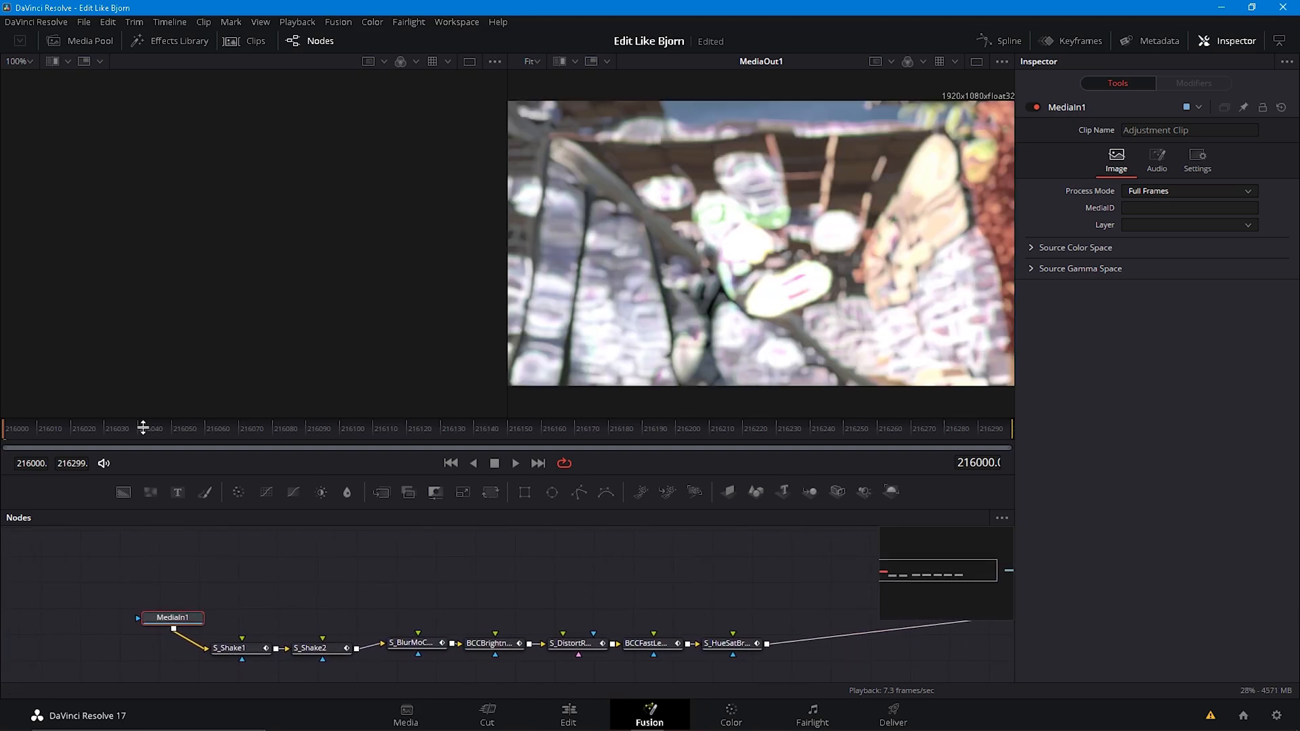
Select all the effect nodes from S_Shake1 to S_HueSatBright1 and show their keyframes, with S_Shake1 active.
{"action": "left_click", "coordinate": [498, 595]}
{"action": "left_click", "coordinate": [449, 466]}
{"action": "left_click_drag", "start_coordinate": [817, 652], "coordinate": [206, 624]}
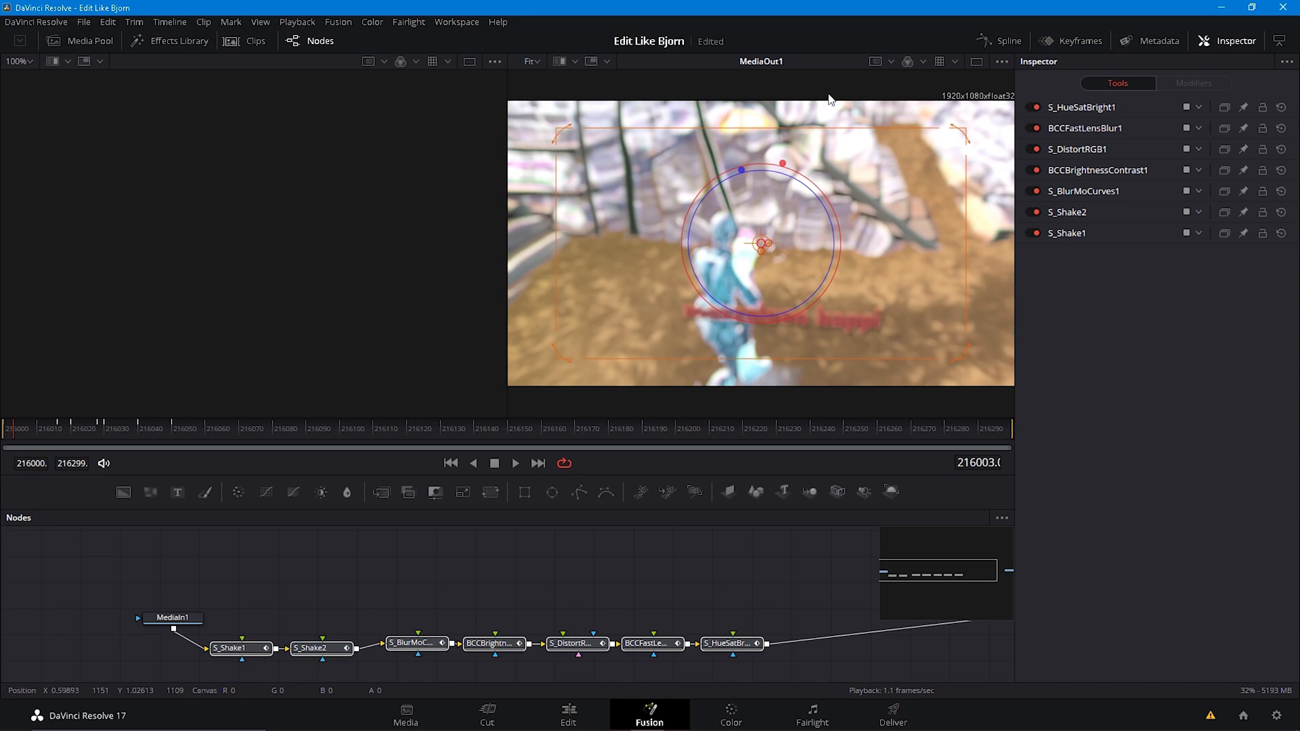
{"action": "left_click", "coordinate": [1067, 44]}
{"action": "left_click_drag", "start_coordinate": [870, 518], "coordinate": [819, 522]}
{"action": "left_click", "coordinate": [559, 569]}
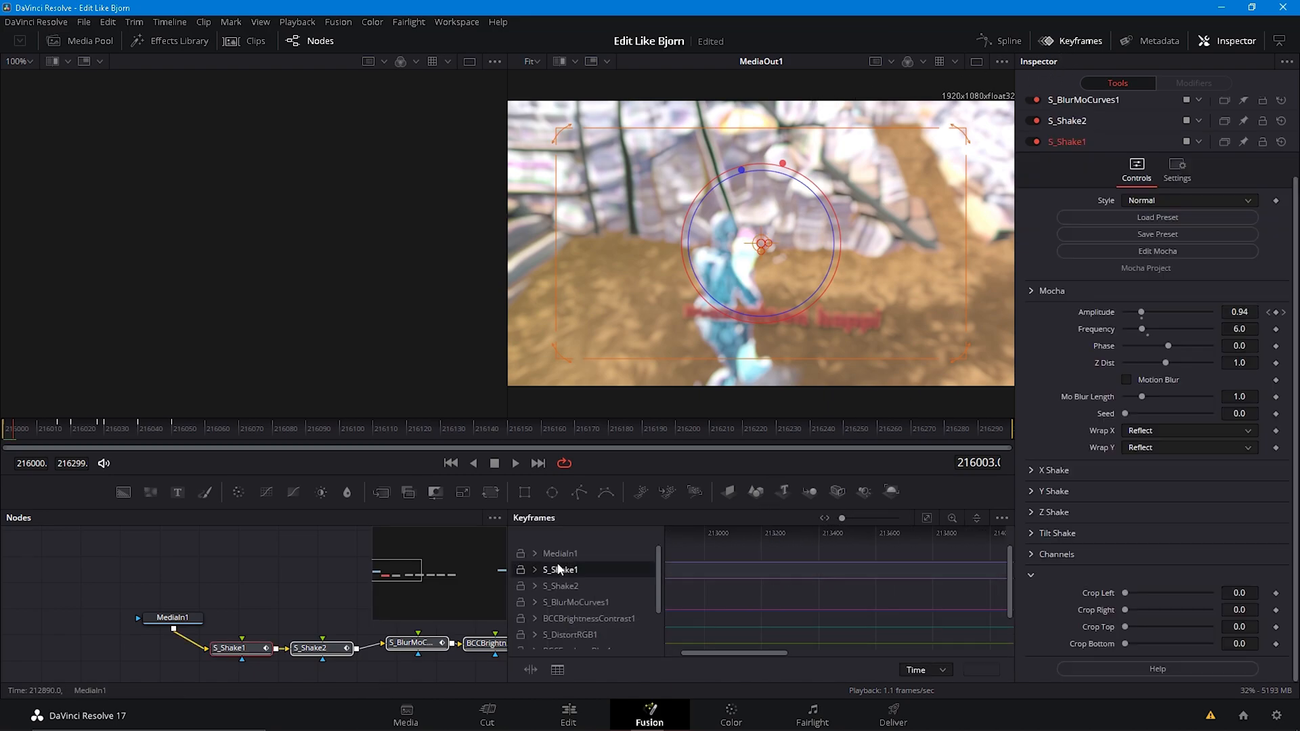
Preview the impact effect from the start of the Fusion composition.
{"action": "left_click", "coordinate": [187, 431]}
{"action": "left_click_drag", "start_coordinate": [188, 429], "coordinate": [1, 439]}
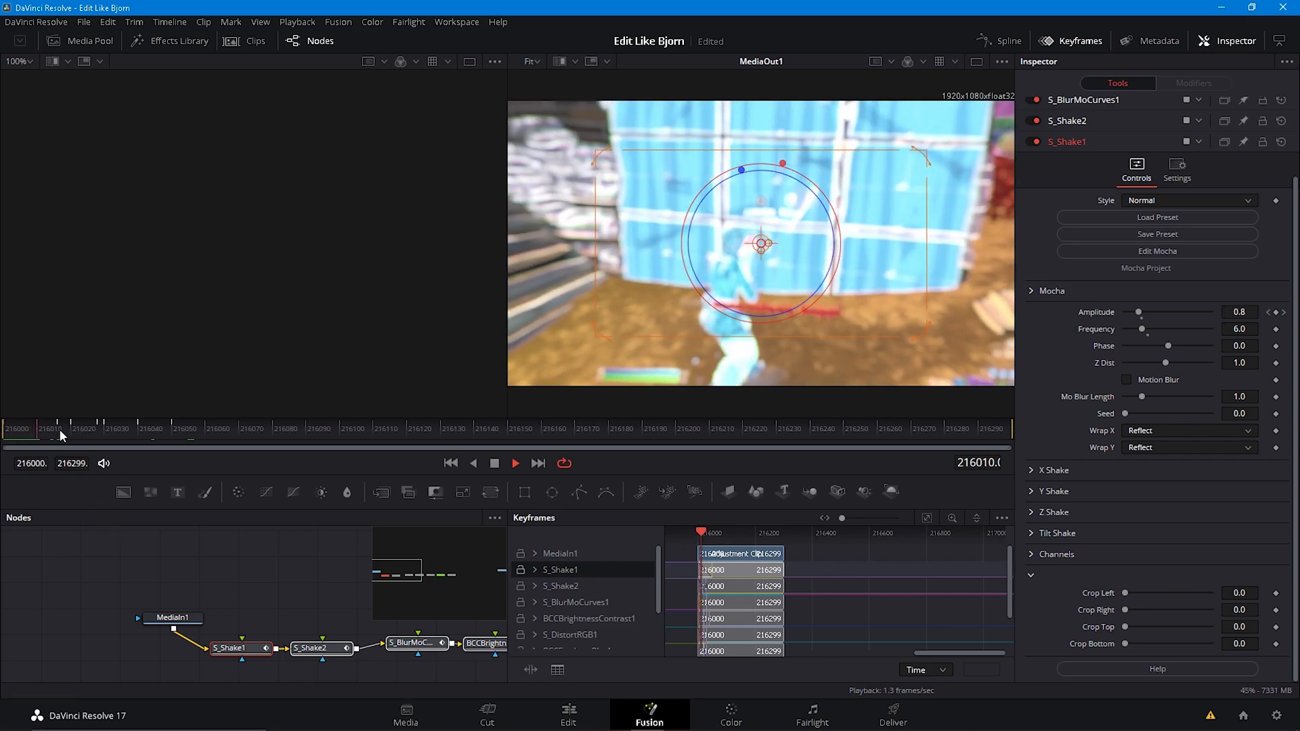
{"action": "left_click_drag", "start_coordinate": [58, 429], "coordinate": [3, 428]}
{"action": "left_click", "coordinate": [369, 642]}
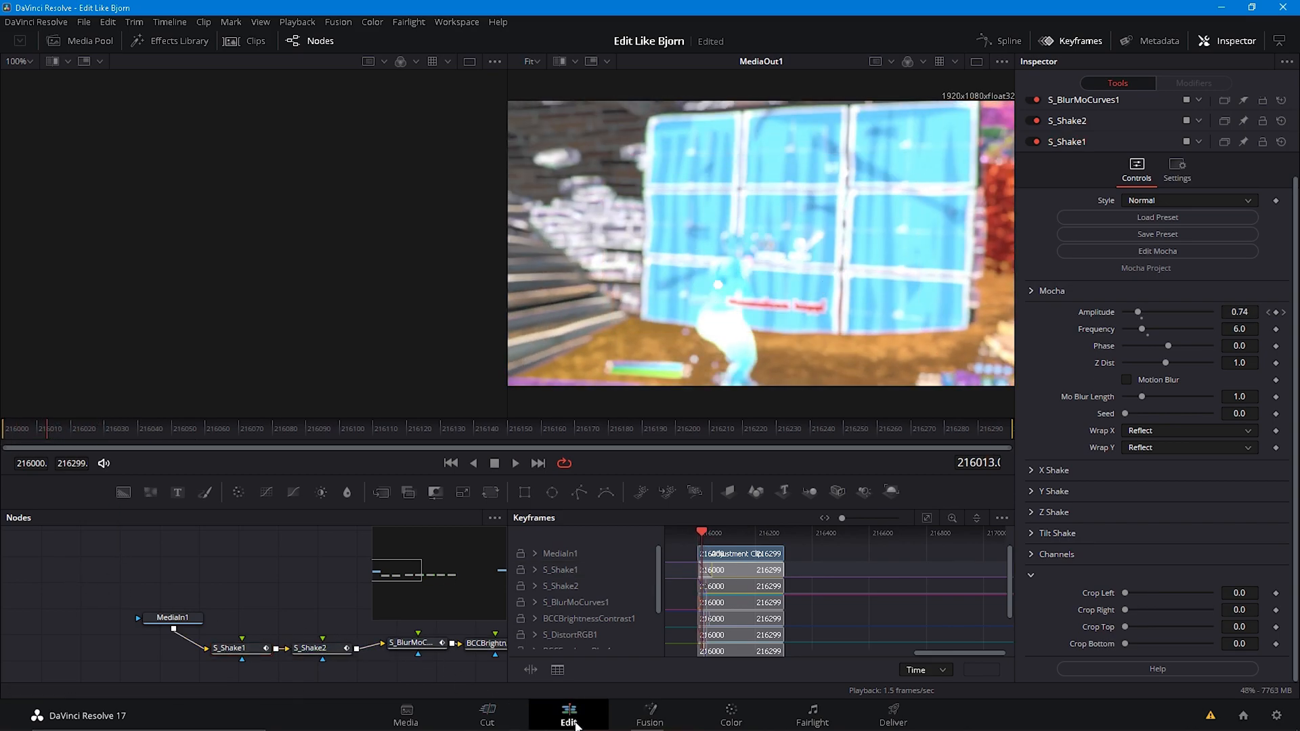
Return to the Edit page, place the playhead shortly before the Adjustment Clip, and save the project.
{"action": "left_click", "coordinate": [570, 718]}
{"action": "left_click_drag", "start_coordinate": [986, 461], "coordinate": [979, 463]}
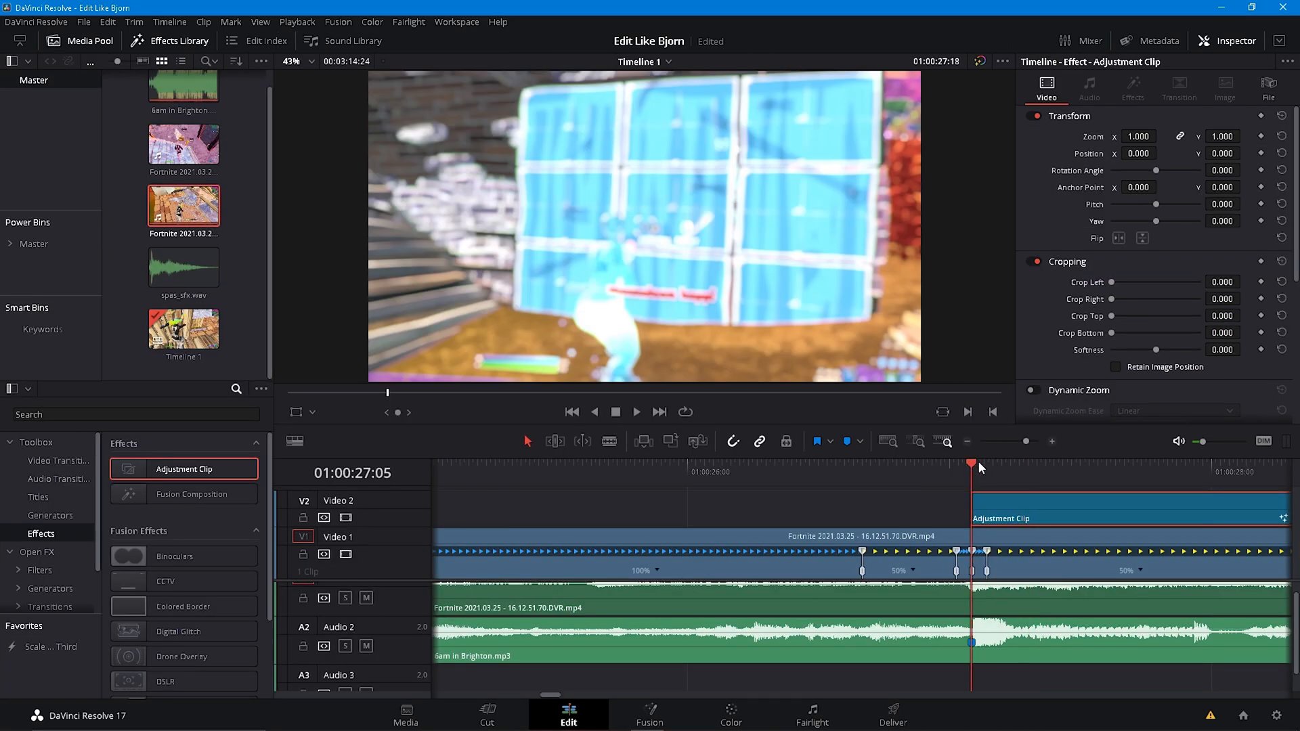
{"action": "left_click_drag", "start_coordinate": [972, 469], "coordinate": [904, 471]}
{"action": "key", "text": "ctrl+s"}
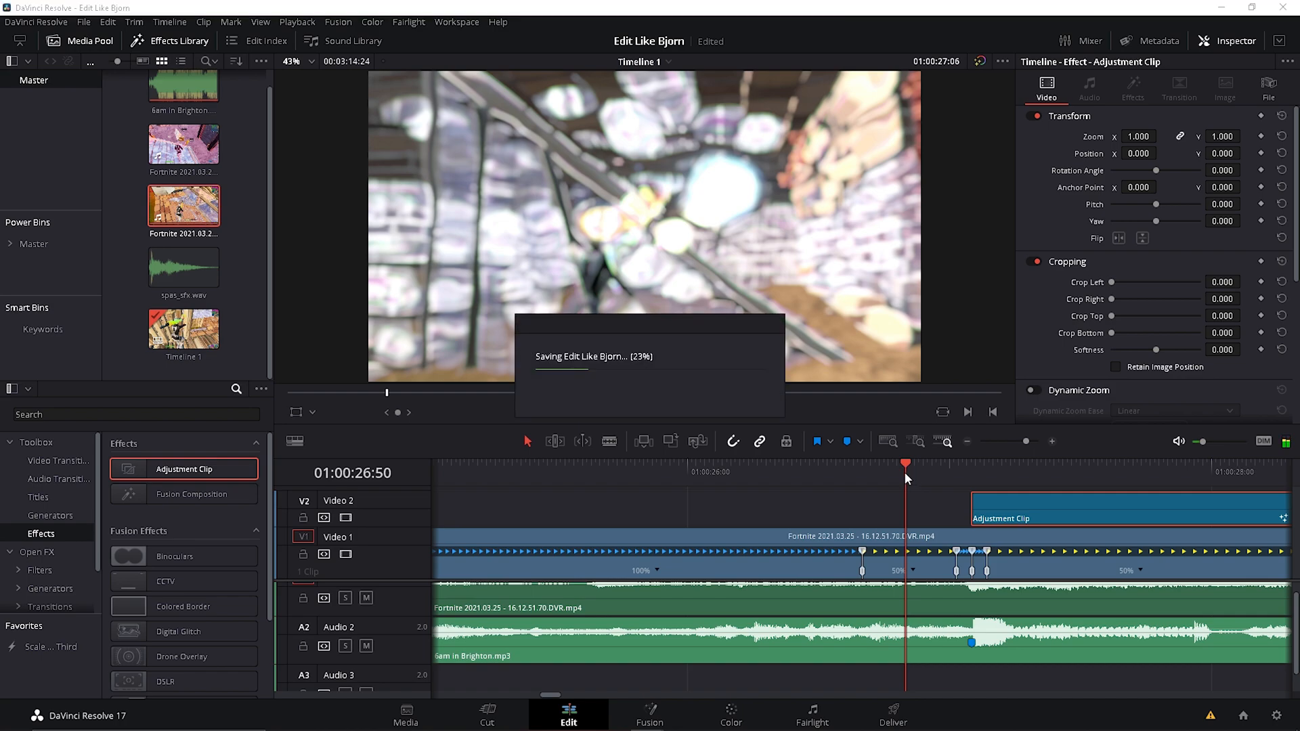
Play back the section leading into the Adjustment Clip to check the sound and the impact.
{"action": "key", "text": "Right"}
{"action": "key", "text": "Right"}
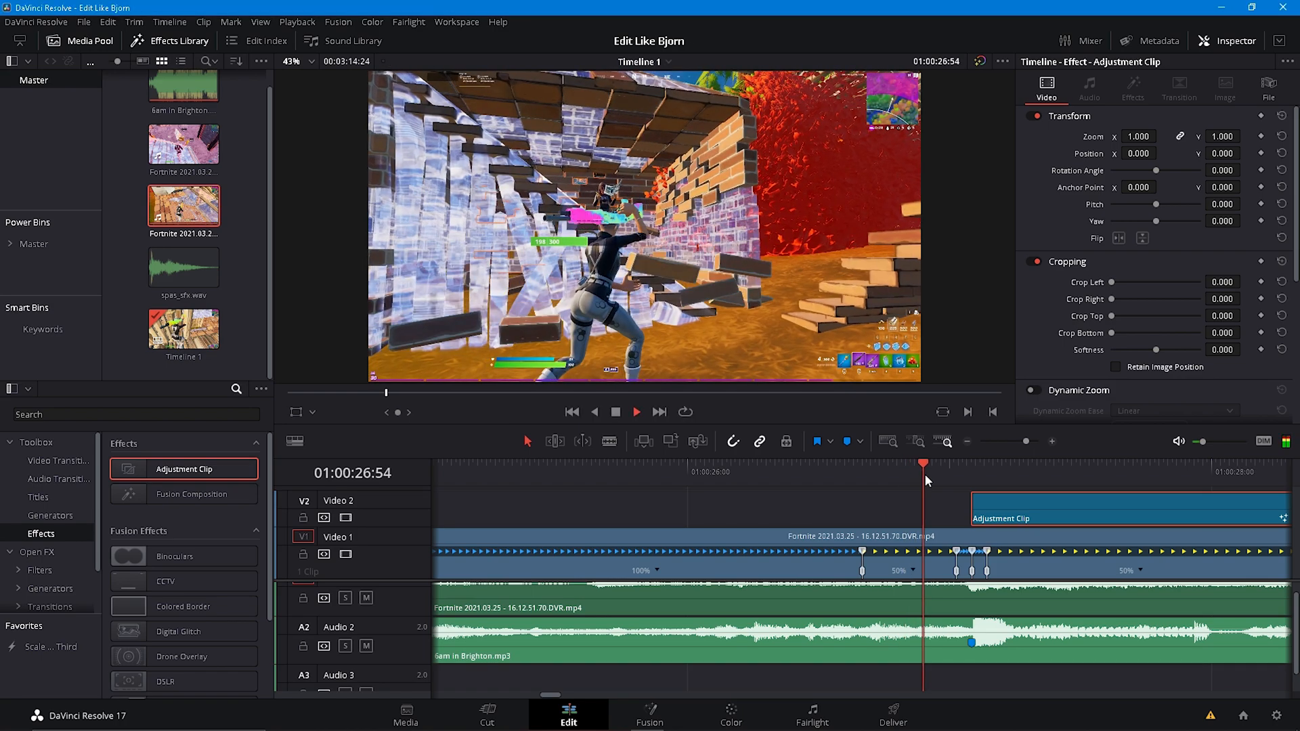
{"action": "left_click", "coordinate": [969, 469]}
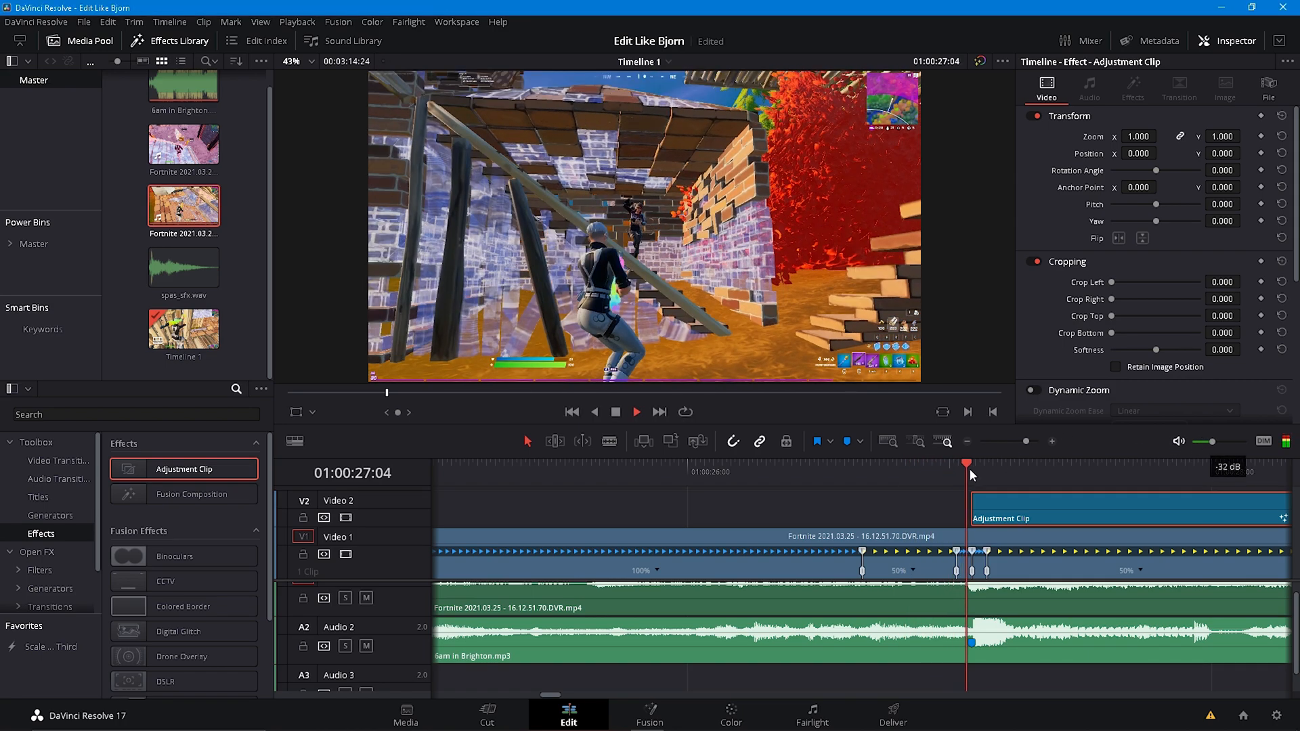
Set the gameplay clip's audio volume to -20.
{"action": "left_click", "coordinate": [567, 573]}
{"action": "left_click", "coordinate": [1089, 86]}
{"action": "left_click", "coordinate": [1234, 138]}
{"action": "type", "text": "-20"}
{"action": "key", "text": "Return"}
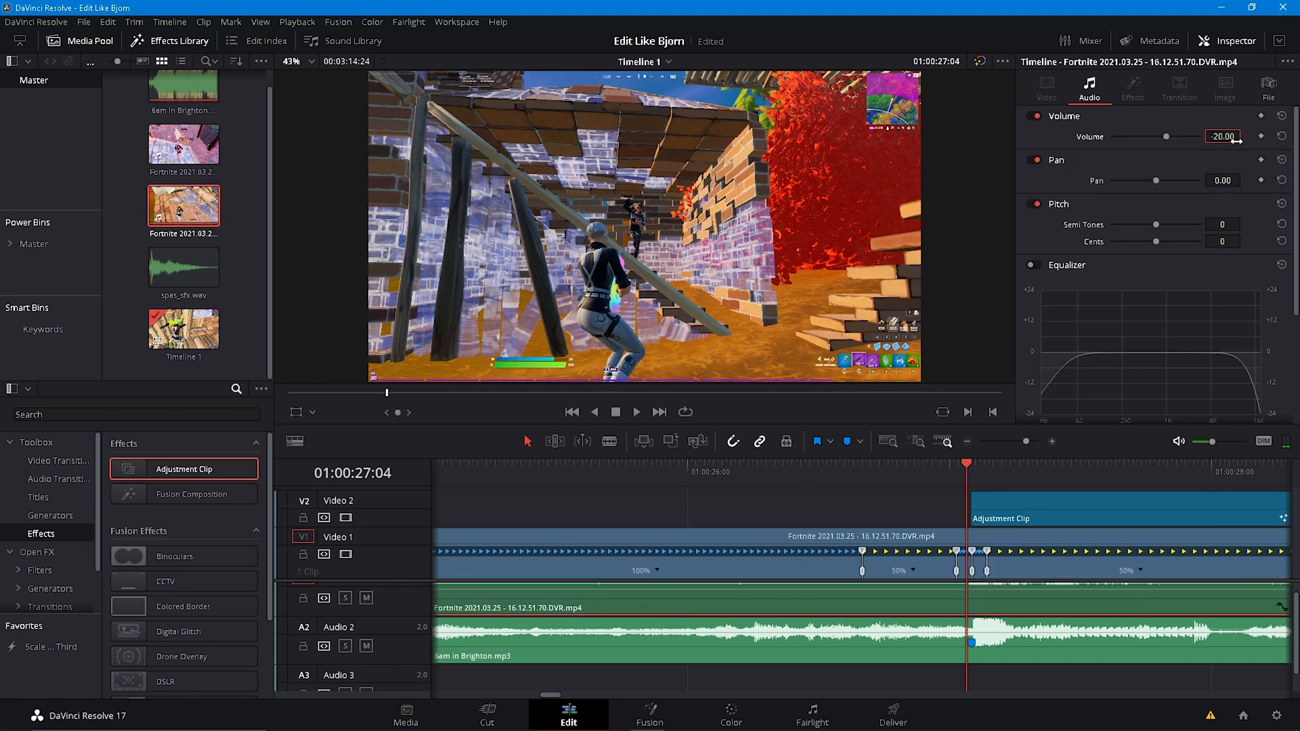
Place spas_sfx.wav on Audio 3 at the start of the Adjustment Clip and play back from just before it.
{"action": "key", "text": "super"}
{"action": "left_click", "coordinate": [189, 148]}
{"action": "left_click_drag", "start_coordinate": [200, 276], "coordinate": [1007, 692]}
{"action": "left_click_drag", "start_coordinate": [970, 466], "coordinate": [944, 472]}
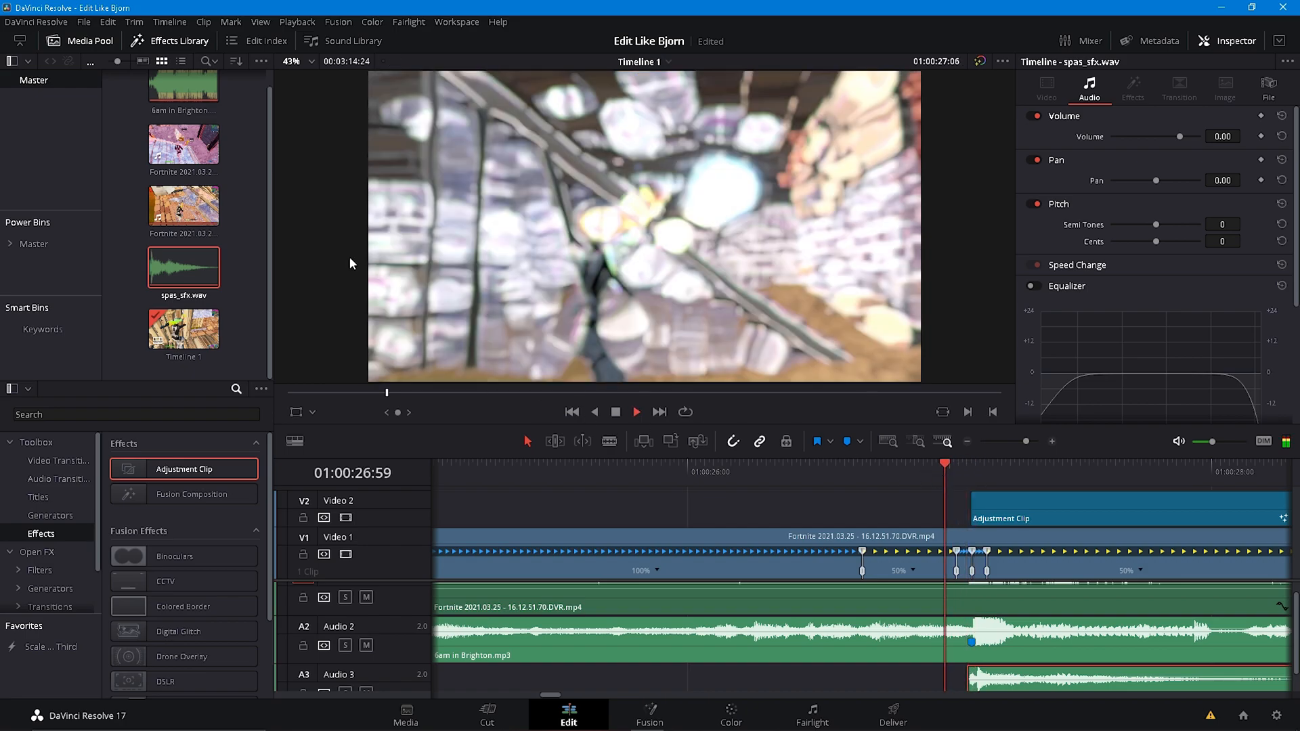
Set the Timeline Proxy Mode to Quarter Resolution.
{"action": "left_click", "coordinate": [298, 22]}
{"action": "mouse_move", "coordinate": [332, 72]}
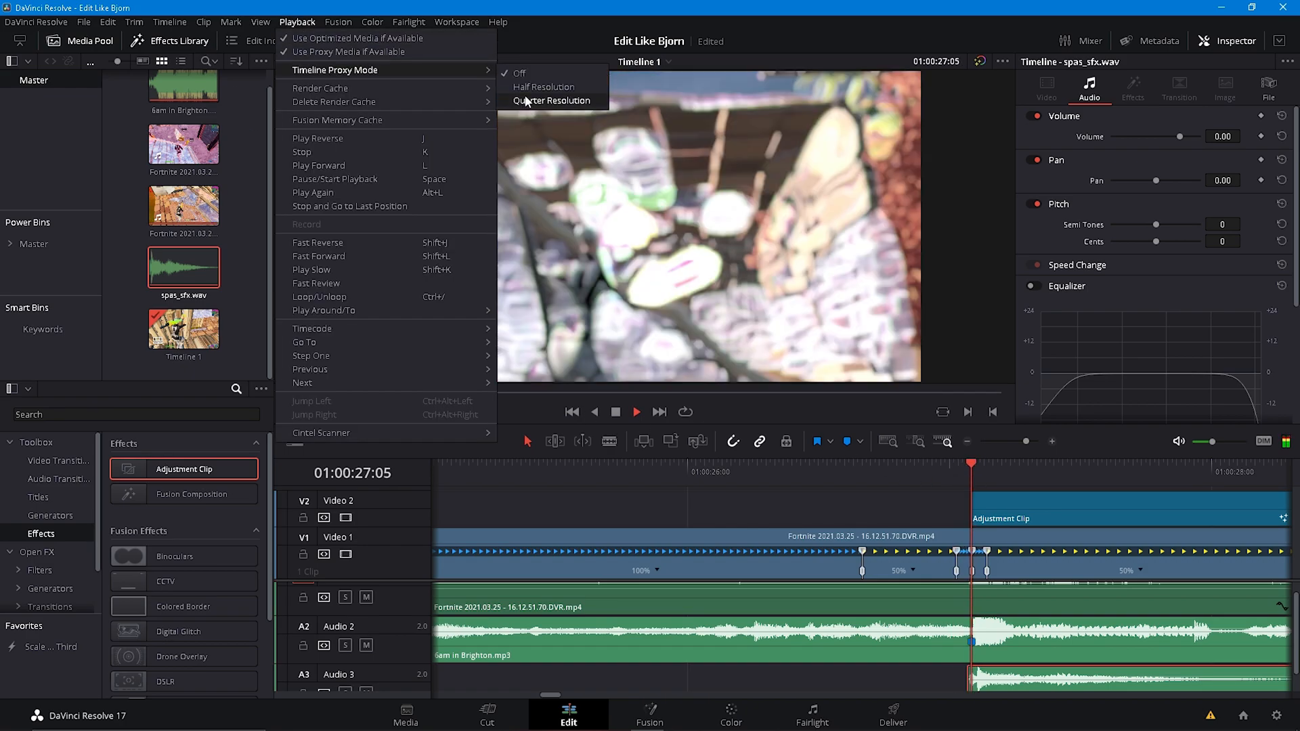
{"action": "left_click", "coordinate": [526, 100]}
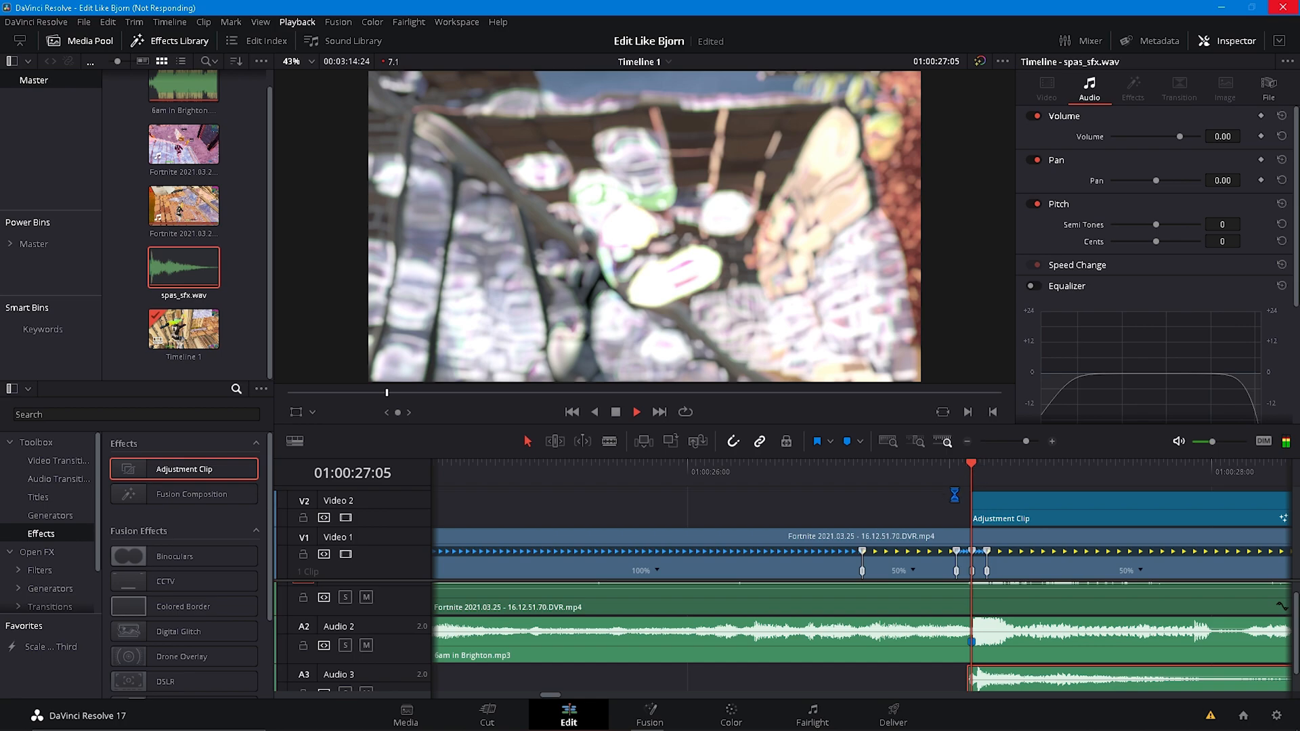
Inspect the effect nodes' keyframes on the Fusion page to find where the impact ends, then return to the Edit page at 01:00:27:55.
{"action": "left_click", "coordinate": [871, 421]}
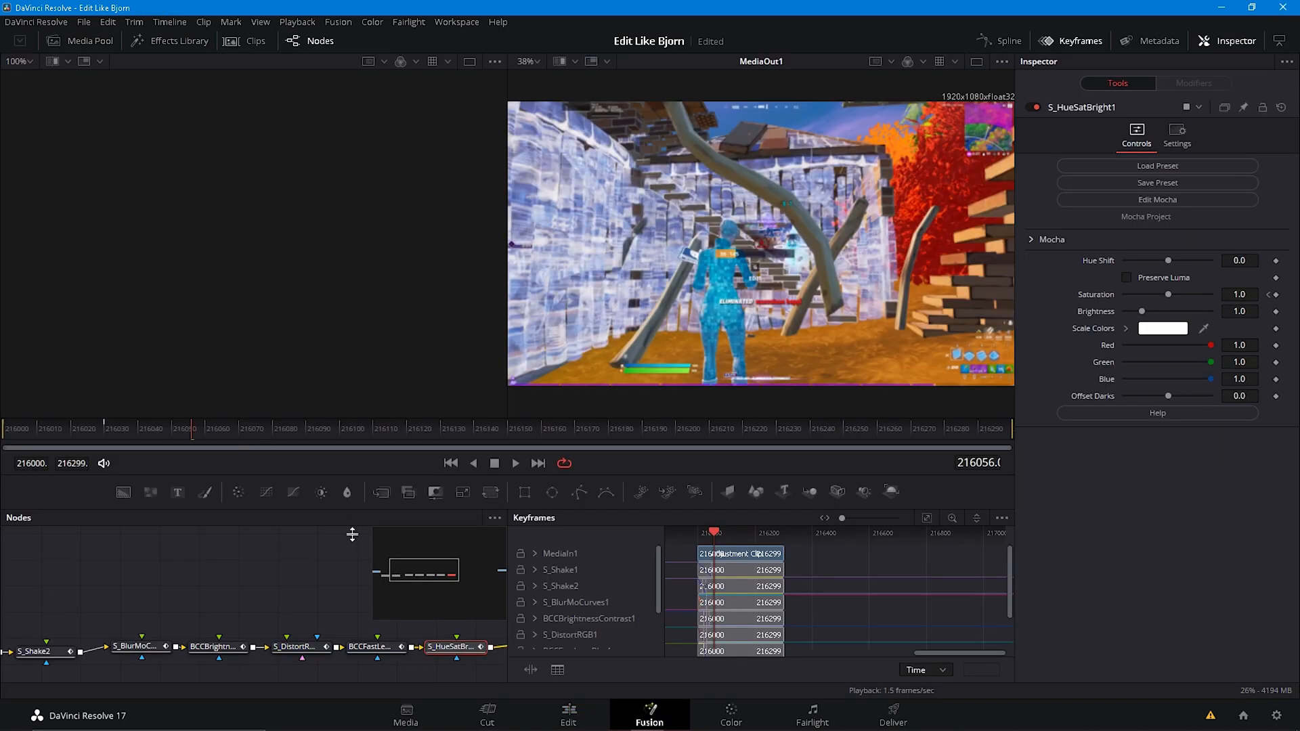
{"action": "left_click", "coordinate": [301, 649]}
{"action": "left_click", "coordinate": [368, 649]}
{"action": "left_click_drag", "start_coordinate": [202, 616], "coordinate": [385, 603]}
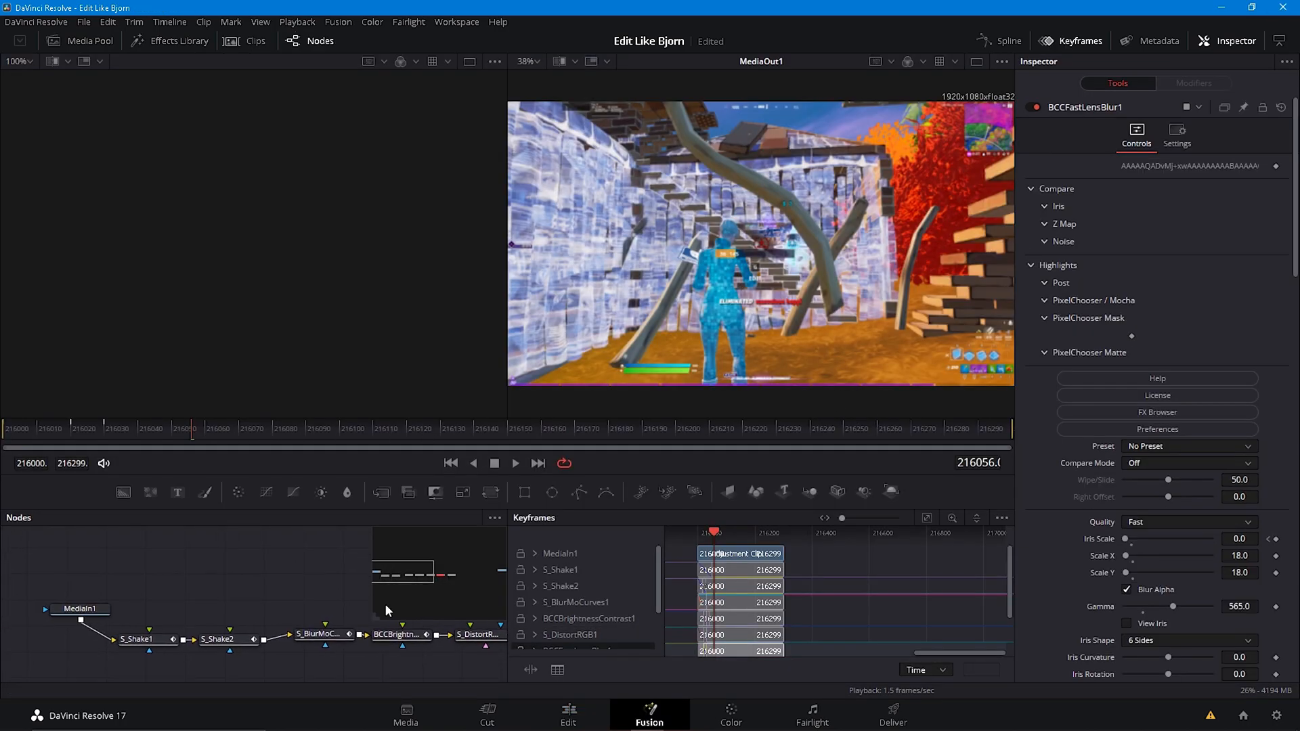
{"action": "left_click", "coordinate": [210, 642]}
{"action": "left_click", "coordinate": [147, 640]}
{"action": "mouse_move", "coordinate": [182, 440]}
{"action": "left_mouse_down"}
{"action": "mouse_move", "coordinate": [588, 432]}
{"action": "mouse_move", "coordinate": [359, 420]}
{"action": "mouse_move", "coordinate": [175, 439]}
{"action": "left_mouse_up"}
{"action": "left_click", "coordinate": [569, 714]}
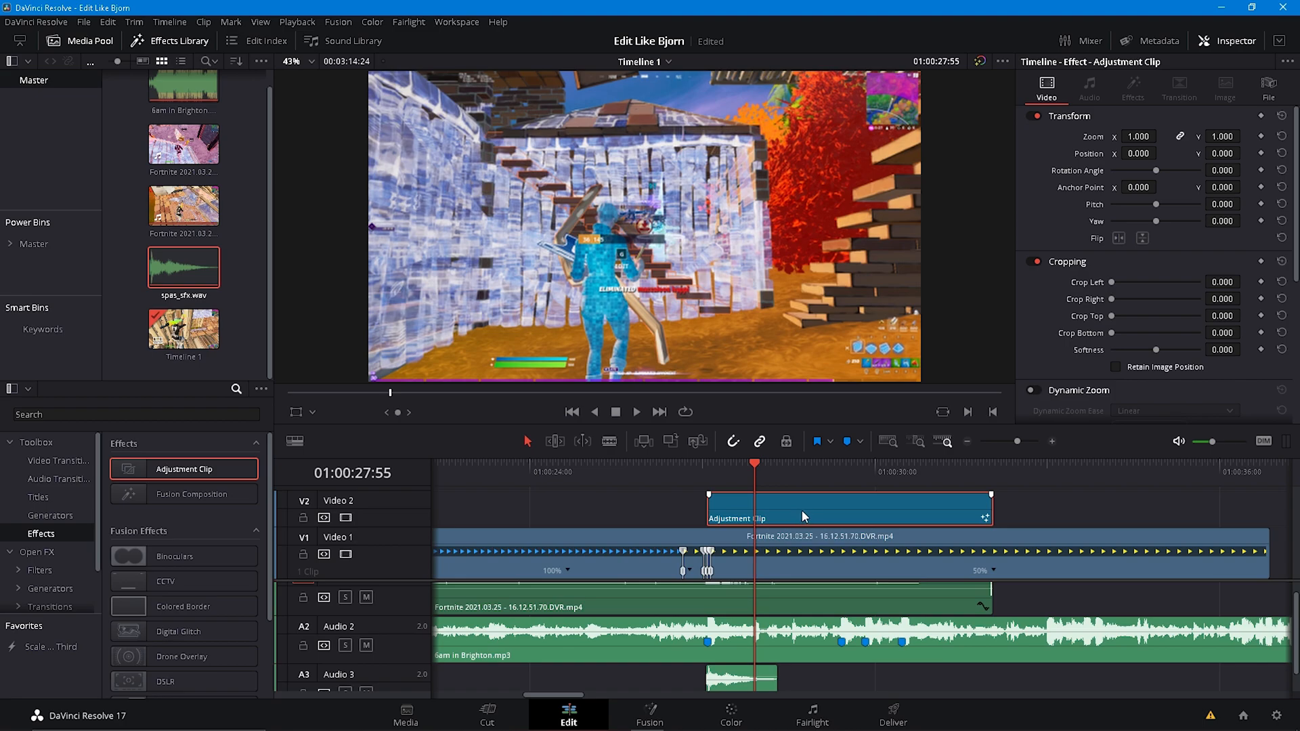
Cut the Adjustment Clip and the gameplay clip's video and audio at 01:00:27:55 and delete the parts after the cut.
{"action": "key", "text": "ctrl+b"}
{"action": "key", "text": "BackSpace"}
{"action": "left_click", "coordinate": [816, 573]}
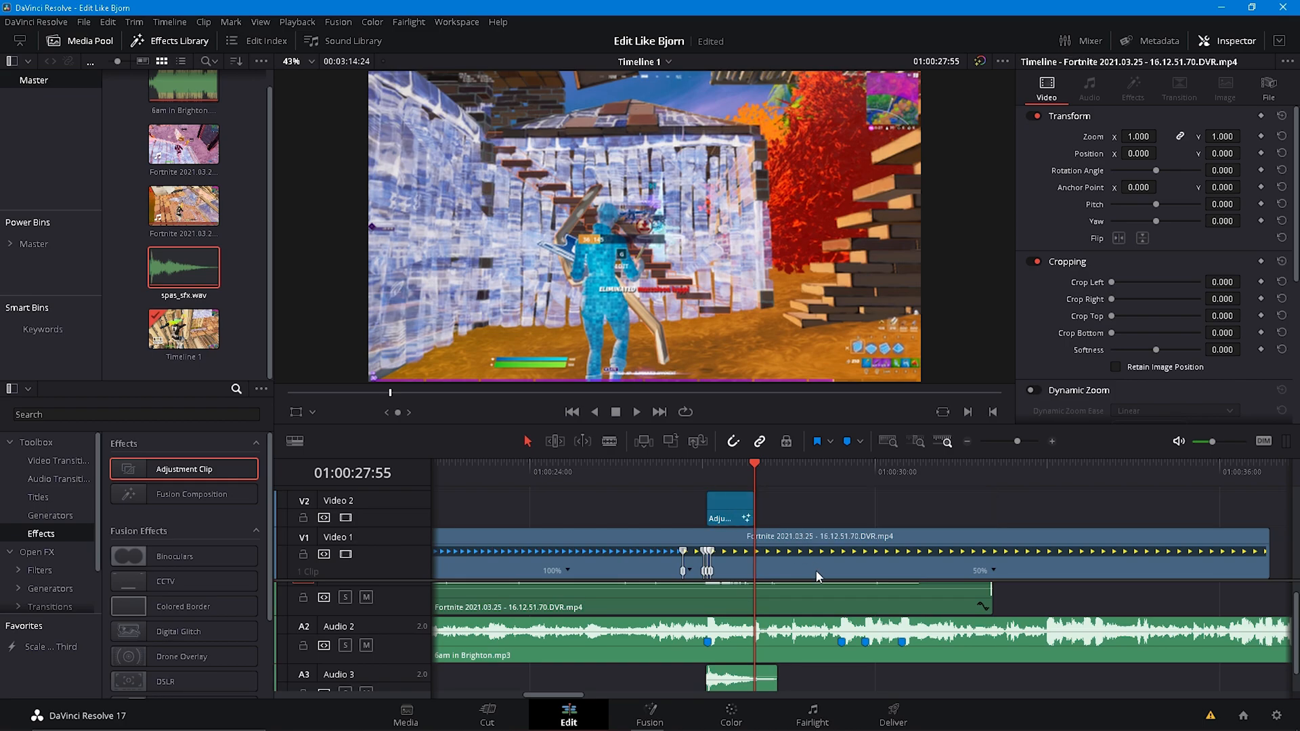
{"action": "key", "text": "ctrl+b"}
{"action": "left_click", "coordinate": [817, 573]}
{"action": "key", "text": "BackSpace"}
{"action": "left_click", "coordinate": [818, 613]}
{"action": "key", "text": "ctrl+b"}
{"action": "left_click", "coordinate": [817, 613]}
{"action": "key", "text": "BackSpace"}
Place Fortnite 2021.03.25 - 16.01.27.63.DVR.mp4 directly after the first gameplay clip and put the playhead on Marker 4 at 01:00:30:28.
{"action": "left_click", "coordinate": [183, 143]}
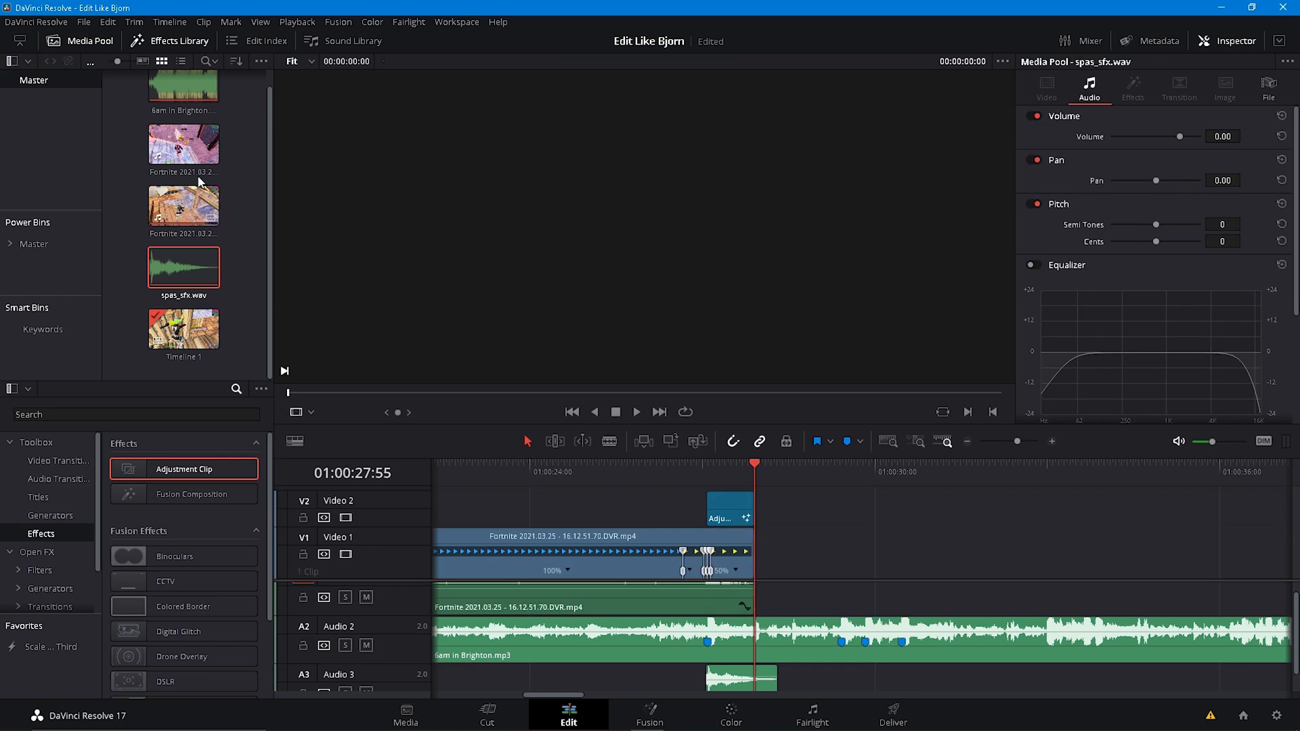
{"action": "mouse_move", "coordinate": [183, 144]}
{"action": "left_mouse_down"}
{"action": "mouse_move", "coordinate": [810, 613]}
{"action": "mouse_move", "coordinate": [785, 609]}
{"action": "left_mouse_up"}
{"action": "left_click_drag", "start_coordinate": [849, 462], "coordinate": [852, 474]}
{"action": "left_click_drag", "start_coordinate": [867, 489], "coordinate": [903, 490]}
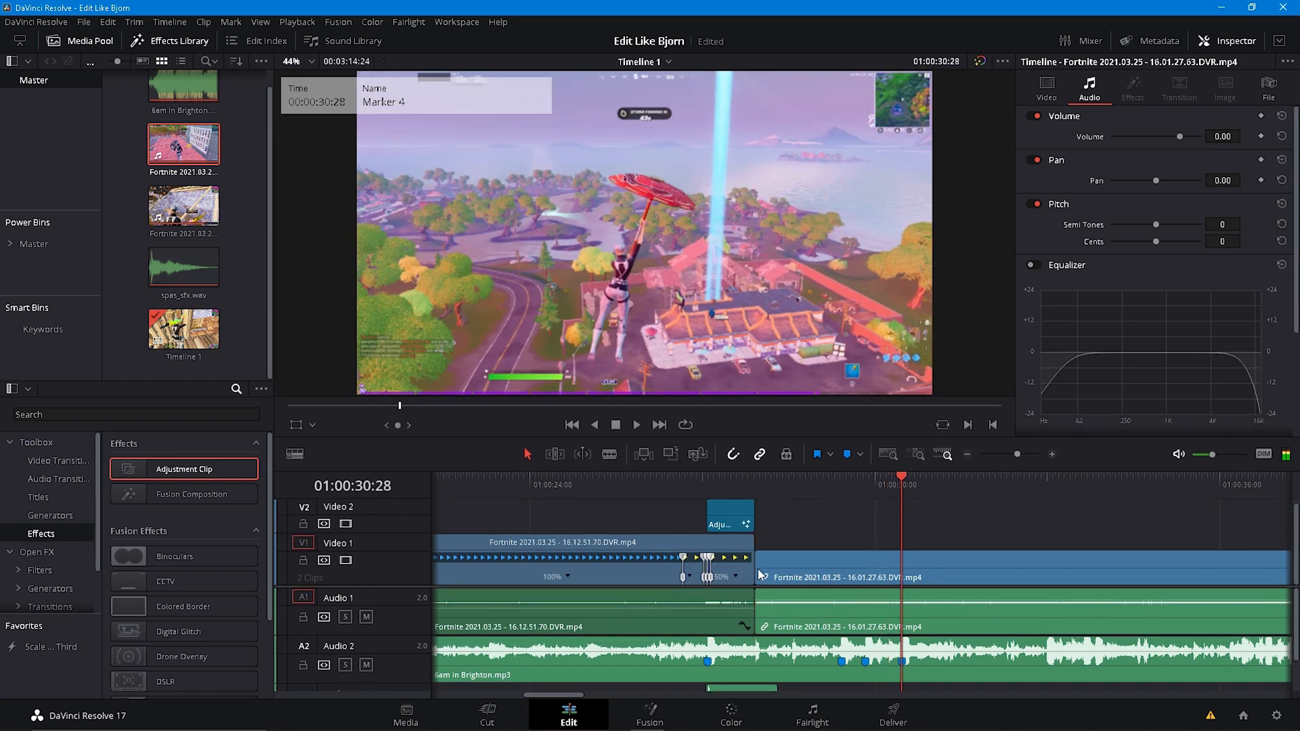
Trim the beginning of the second gameplay clip and move it so the shot lines up with Marker 4 at 01:00:30:28.
{"action": "mouse_move", "coordinate": [763, 577]}
{"action": "left_mouse_down"}
{"action": "mouse_move", "coordinate": [796, 581]}
{"action": "mouse_move", "coordinate": [813, 556]}
{"action": "mouse_move", "coordinate": [813, 576]}
{"action": "mouse_move", "coordinate": [1253, 576]}
{"action": "mouse_move", "coordinate": [609, 587]}
{"action": "mouse_move", "coordinate": [783, 603]}
{"action": "mouse_move", "coordinate": [758, 575]}
{"action": "left_mouse_up"}
{"action": "key", "text": "ctrl+minus"}
{"action": "key", "text": "ctrl+minus"}
{"action": "key", "text": "ctrl+minus"}
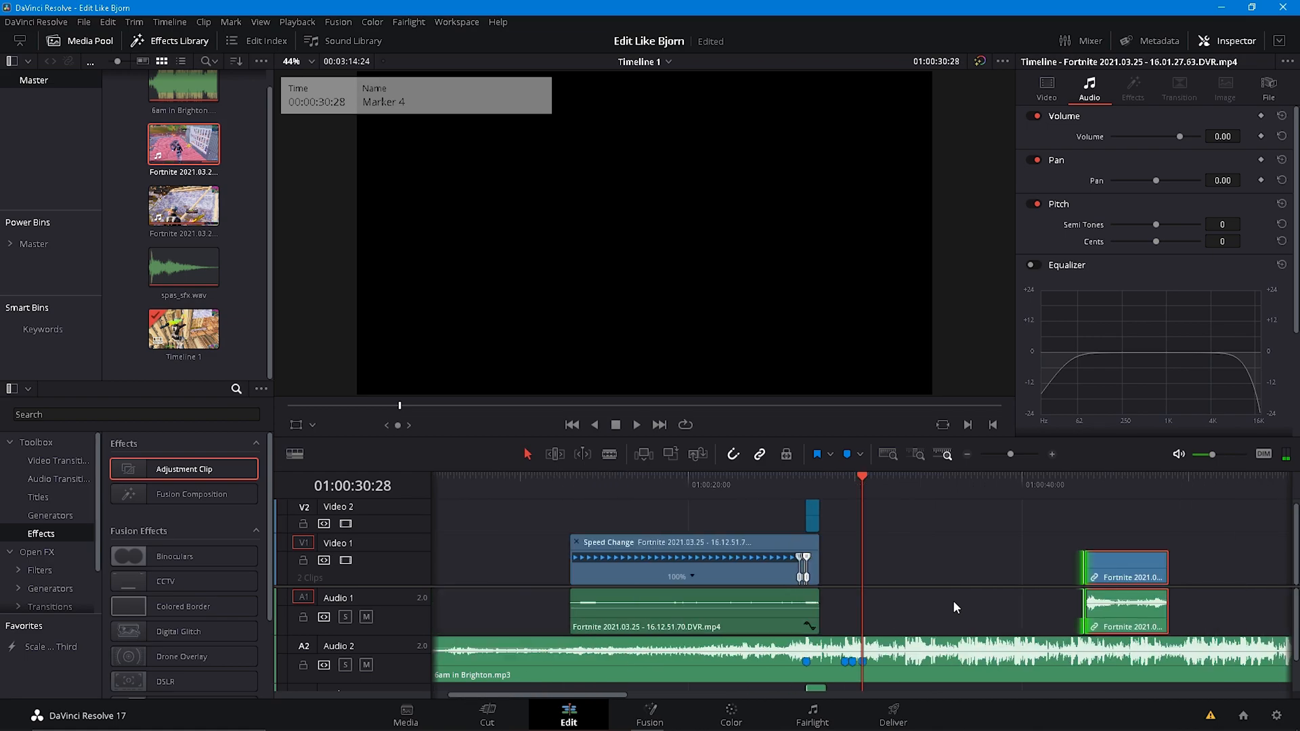
{"action": "mouse_move", "coordinate": [1082, 579]}
{"action": "left_mouse_down"}
{"action": "mouse_move", "coordinate": [890, 579]}
{"action": "mouse_move", "coordinate": [922, 569]}
{"action": "left_mouse_up"}
{"action": "key", "text": "ctrl+equal"}
{"action": "key", "text": "ctrl+equal"}
{"action": "key", "text": "ctrl+equal"}
{"action": "left_click", "coordinate": [1081, 607]}
{"action": "key", "text": "ctrl+equal"}
{"action": "key", "text": "ctrl+equal"}
{"action": "key", "text": "ctrl+equal"}
{"action": "key", "text": "ctrl+equal"}
{"action": "key", "text": "ctrl+equal"}
{"action": "key", "text": "ctrl+equal"}
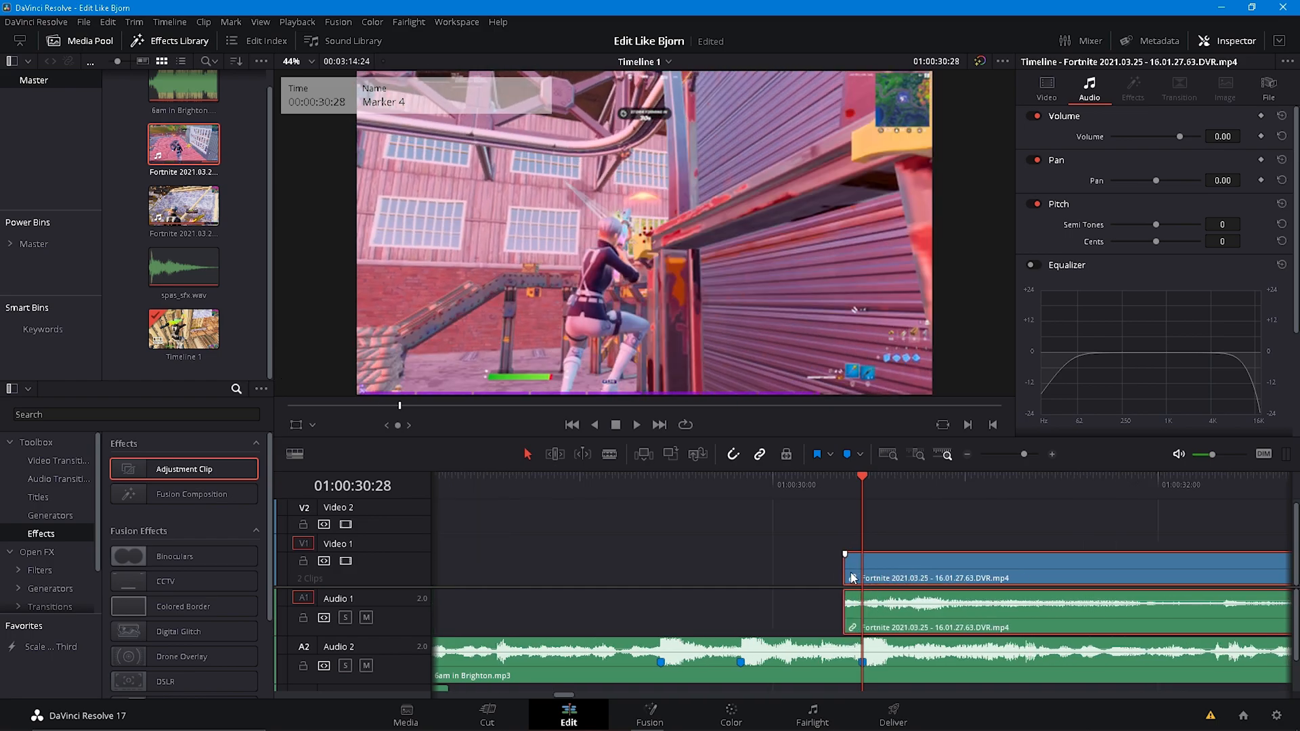
Extend the start of the second gameplay clip back to the end of the first one, and play back the join.
{"action": "left_click", "coordinate": [844, 577]}
{"action": "left_click_drag", "start_coordinate": [844, 577], "coordinate": [338, 592]}
{"action": "key", "text": "ctrl+minus"}
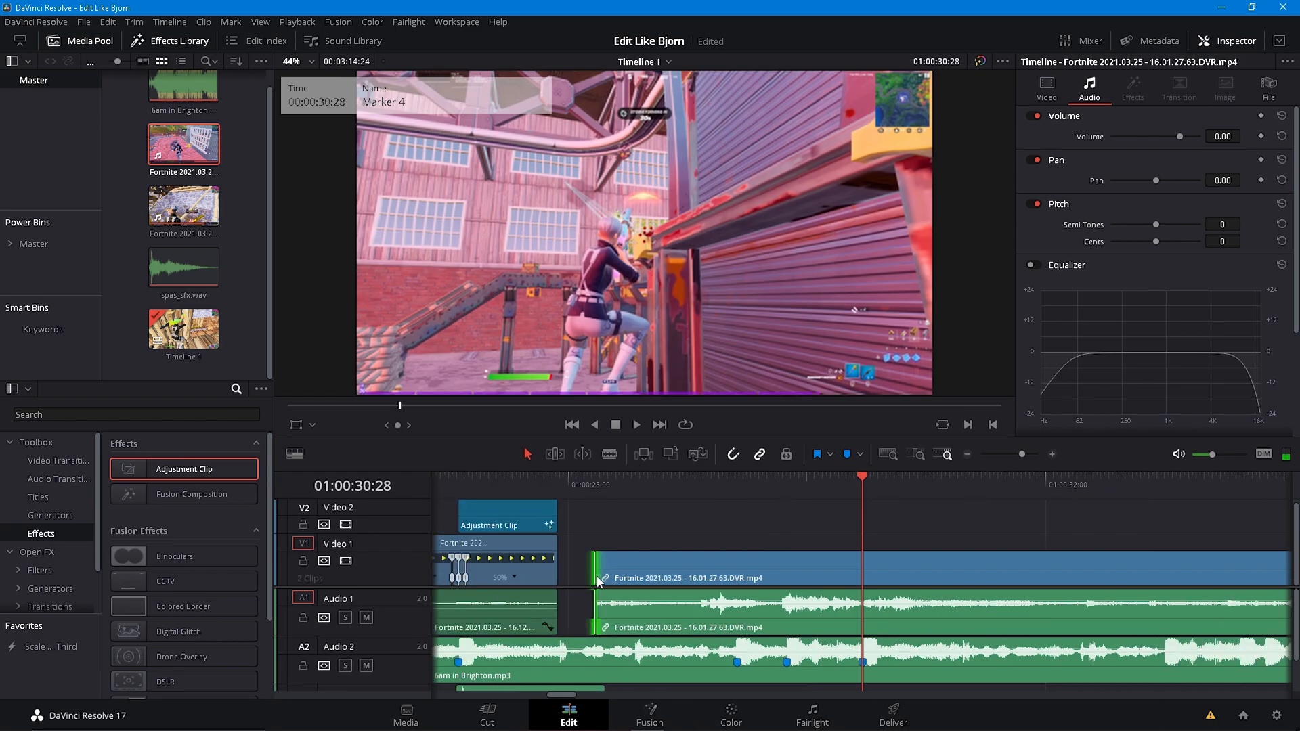
{"action": "left_click_drag", "start_coordinate": [600, 576], "coordinate": [558, 580]}
{"action": "left_click", "coordinate": [557, 492]}
{"action": "key", "text": "space"}
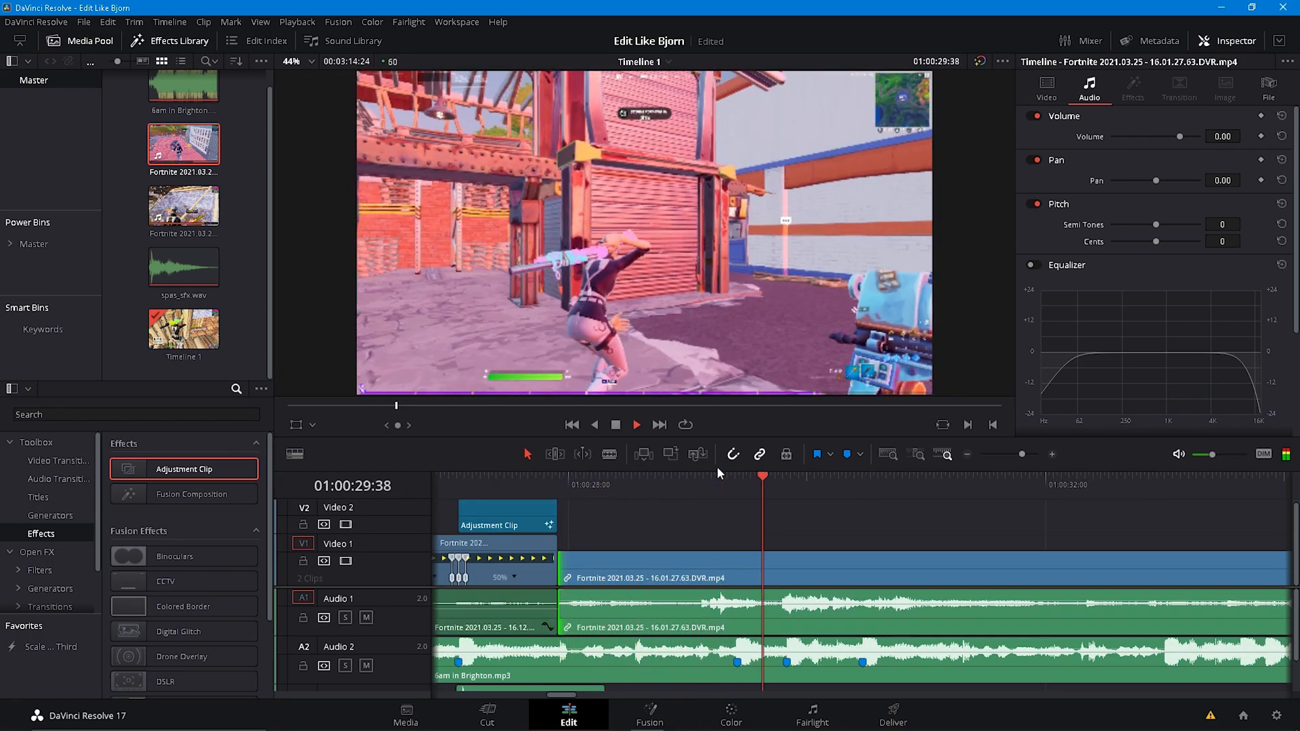
Enable Retime Controls on the second gameplay clip and add a speed point at 01:00:30:28.
{"action": "left_click_drag", "start_coordinate": [843, 479], "coordinate": [868, 486]}
{"action": "right_click", "coordinate": [885, 552]}
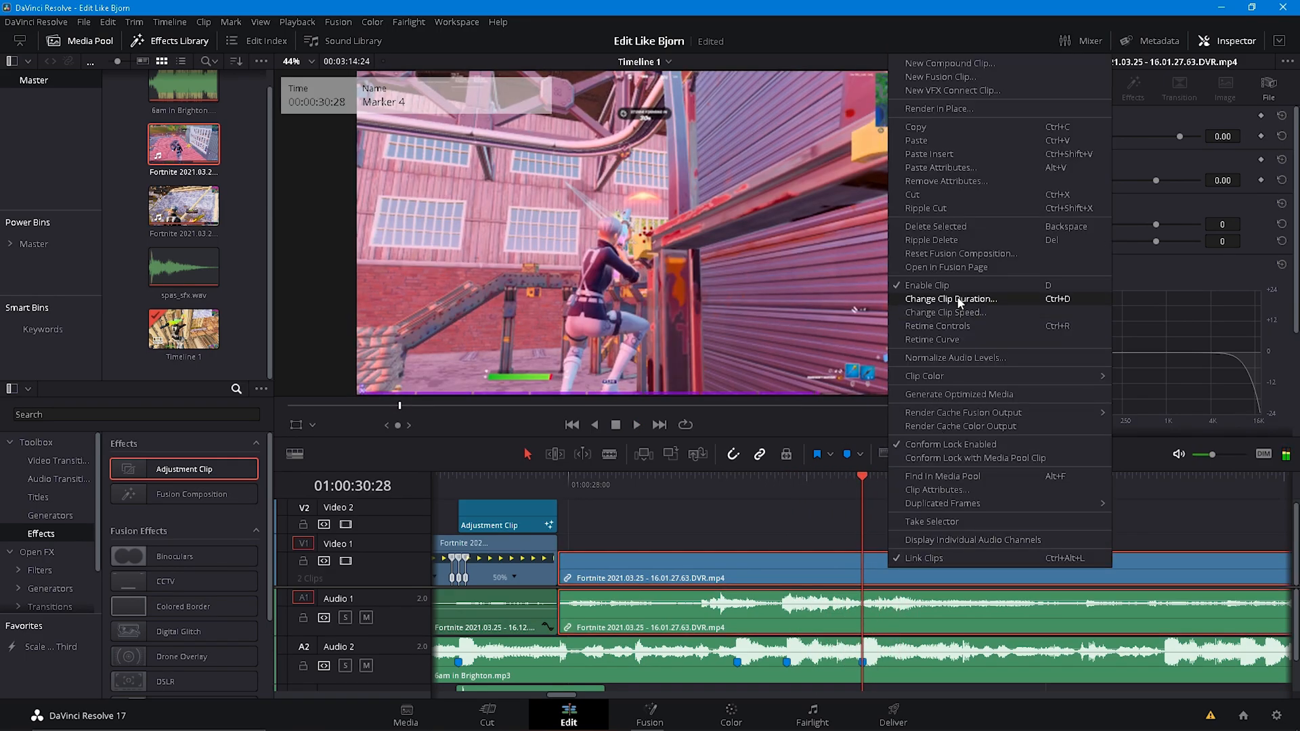
{"action": "left_click", "coordinate": [936, 327]}
{"action": "right_click", "coordinate": [908, 567]}
{"action": "left_click", "coordinate": [918, 587]}
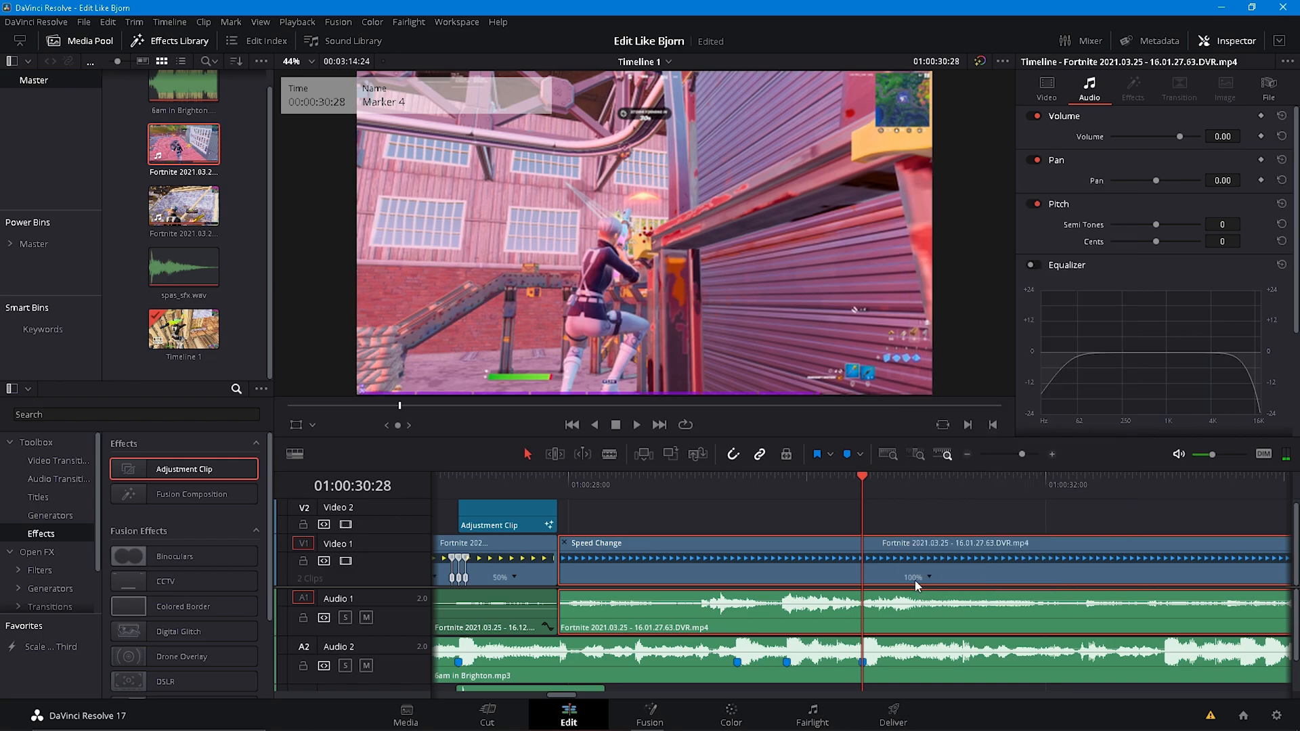
{"action": "left_click", "coordinate": [938, 569]}
{"action": "left_click", "coordinate": [955, 596]}
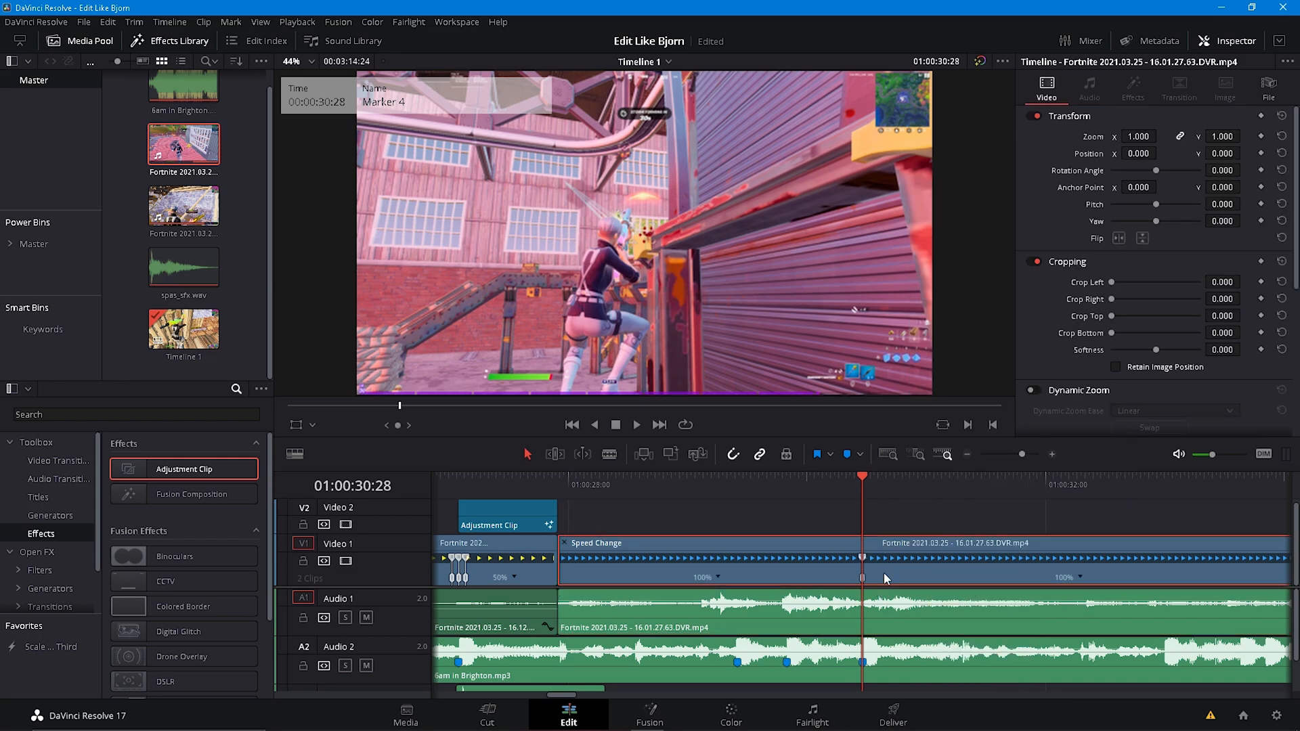
Add a second speed point to the second gameplay clip at 01:00:30:19.
{"action": "key", "text": "Left"}
{"action": "key", "text": "Left"}
{"action": "key", "text": "Left"}
{"action": "key", "text": "Left"}
{"action": "key", "text": "Left"}
{"action": "key", "text": "Left"}
{"action": "key", "text": "Left"}
{"action": "key", "text": "Left"}
{"action": "key", "text": "Left"}
{"action": "key", "text": "Left"}
{"action": "key", "text": "Left"}
{"action": "key", "text": "Left"}
{"action": "key", "text": "Left"}
{"action": "key", "text": "Left"}
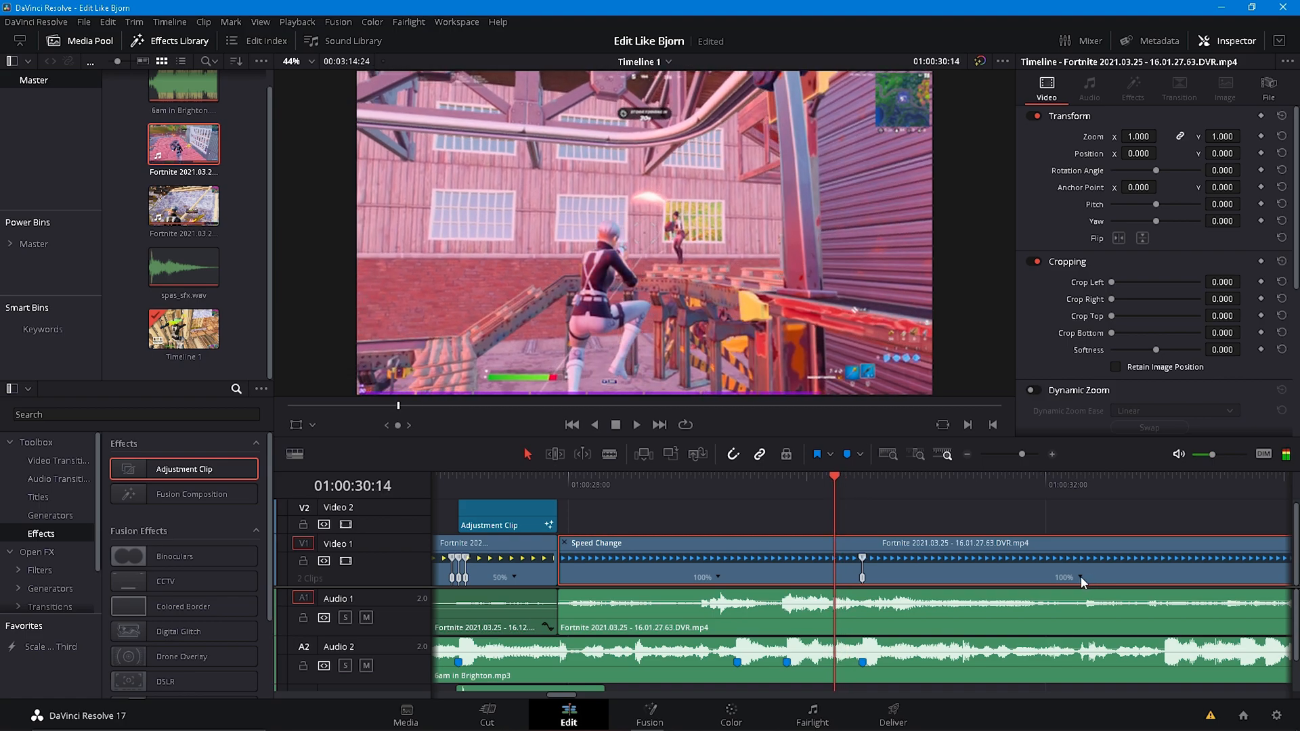
{"action": "left_click", "coordinate": [1080, 577]}
{"action": "left_click", "coordinate": [1043, 573]}
{"action": "key", "text": "Right"}
{"action": "key", "text": "Right"}
{"action": "key", "text": "Right"}
{"action": "key", "text": "Right"}
{"action": "key", "text": "Right"}
{"action": "left_click", "coordinate": [1082, 578]}
{"action": "left_click", "coordinate": [1097, 591]}
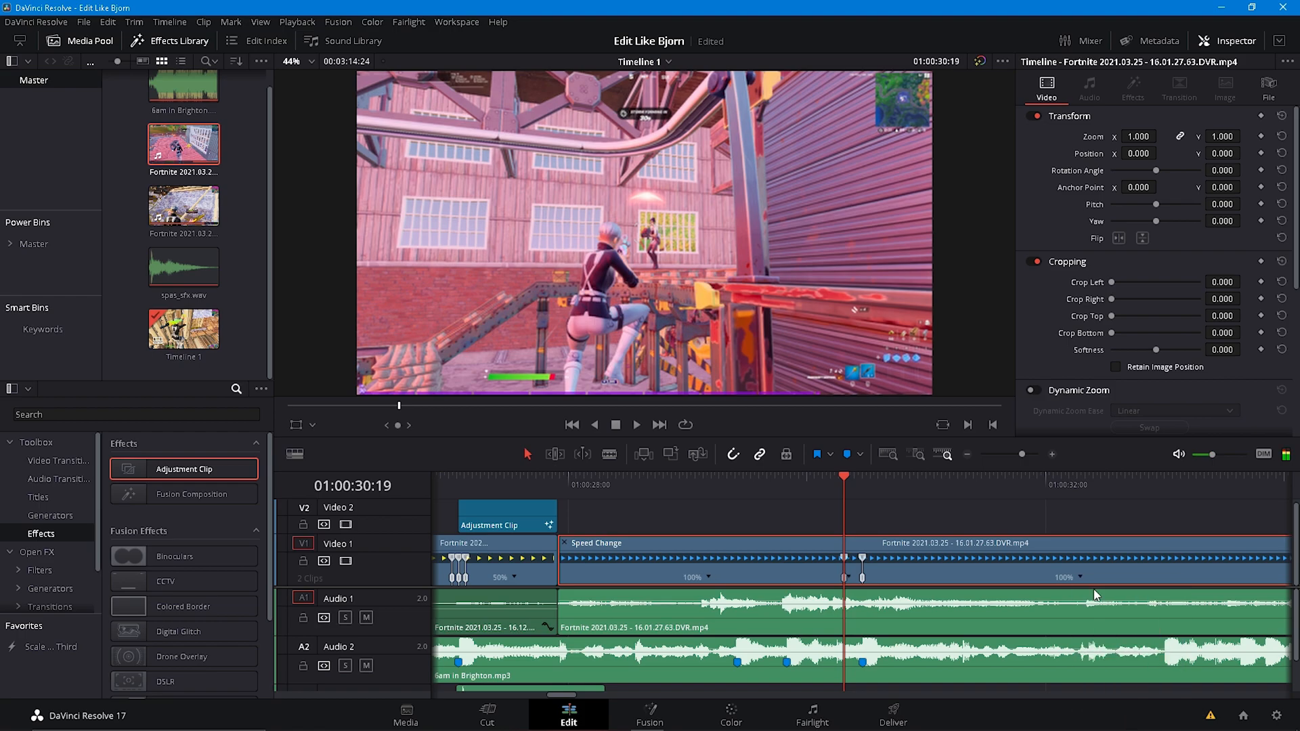
Add another speed point to the second gameplay clip at 01:00:30:04, ahead of the existing two.
{"action": "key", "text": "Left"}
{"action": "key", "text": "Left"}
{"action": "key", "text": "Left"}
{"action": "key", "text": "Left"}
{"action": "key", "text": "Left"}
{"action": "key", "text": "Left"}
{"action": "key", "text": "Left"}
{"action": "key", "text": "Left"}
{"action": "key", "text": "Left"}
{"action": "key", "text": "Left"}
{"action": "key", "text": "Left"}
{"action": "key", "text": "Left"}
{"action": "key", "text": "Left"}
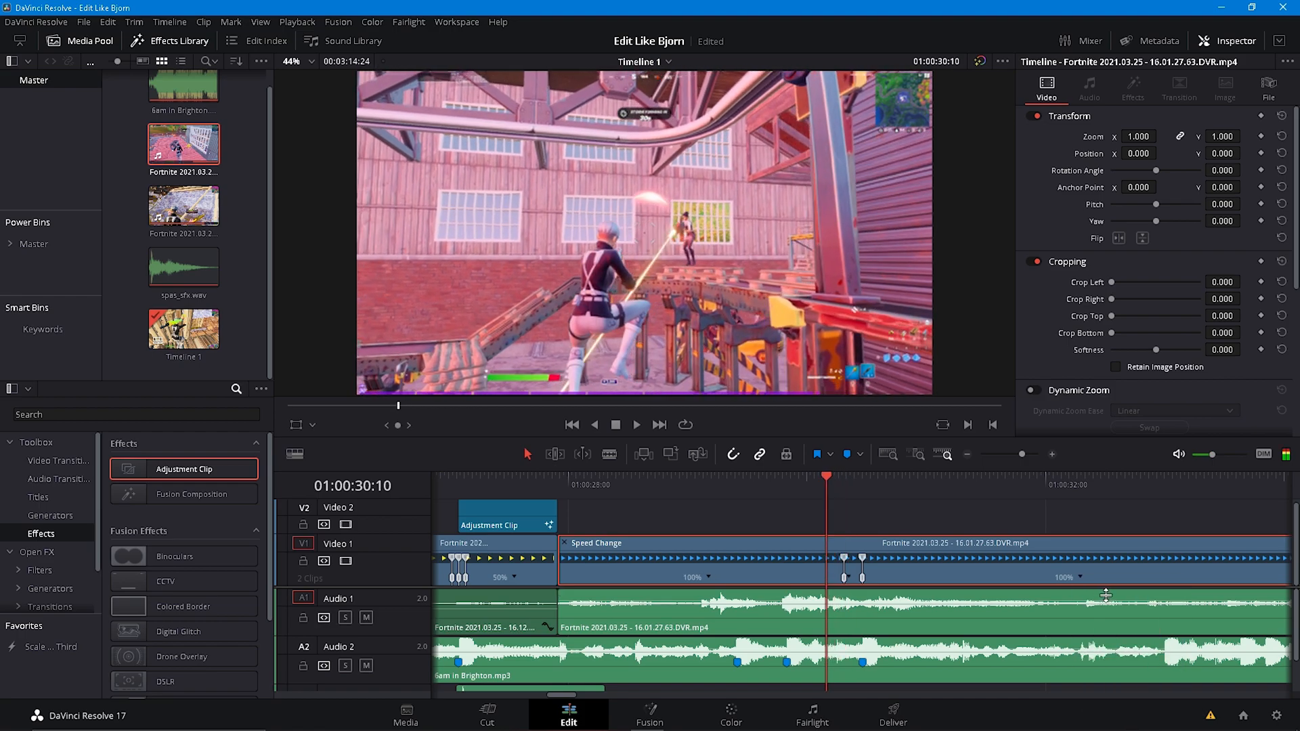
{"action": "key", "text": "Left"}
{"action": "key", "text": "Left"}
{"action": "left_click", "coordinate": [1083, 579]}
{"action": "left_click", "coordinate": [1101, 590]}
Add a fourth speed point to the second gameplay clip at 01:00:30:33, just after the existing three.
{"action": "left_click", "coordinate": [845, 479]}
{"action": "left_click_drag", "start_coordinate": [846, 481], "coordinate": [860, 479]}
{"action": "key", "text": "Right"}
{"action": "key", "text": "Right"}
{"action": "key", "text": "Right"}
{"action": "key", "text": "Right"}
{"action": "key", "text": "Right"}
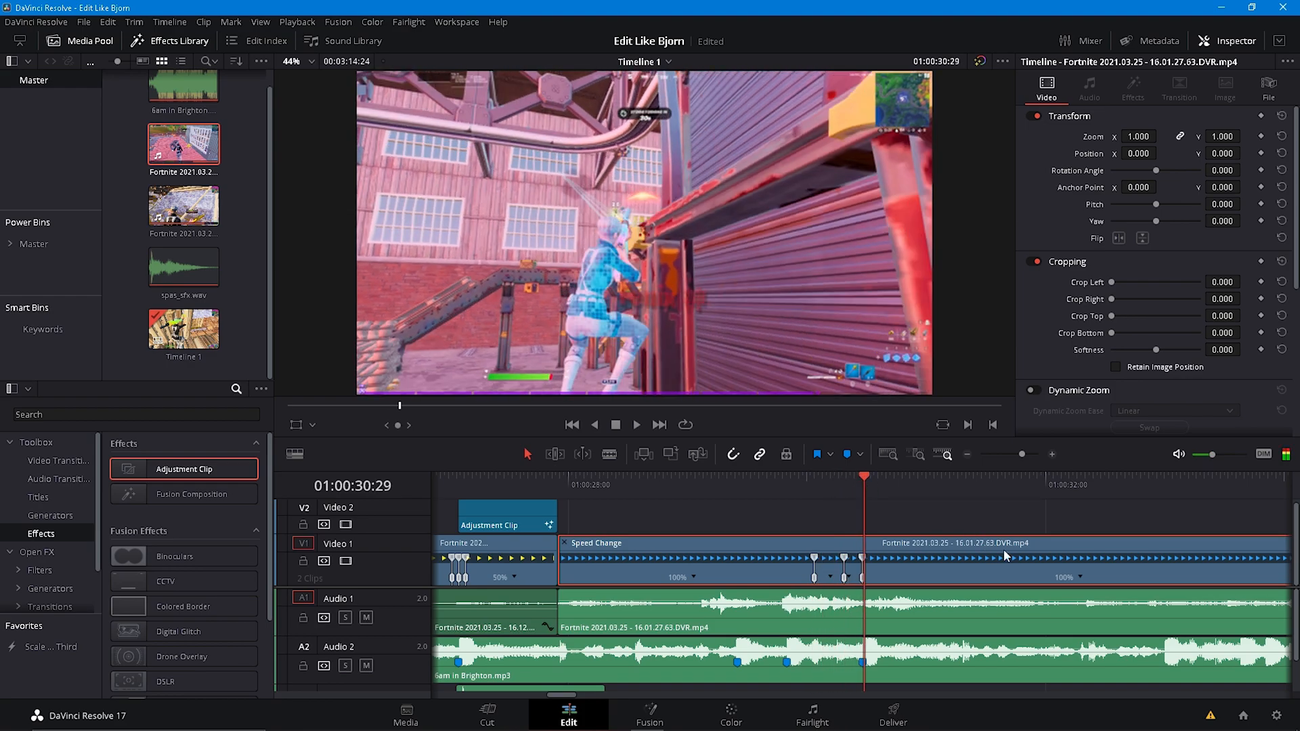
{"action": "left_click", "coordinate": [1083, 578]}
{"action": "left_click", "coordinate": [1101, 589]}
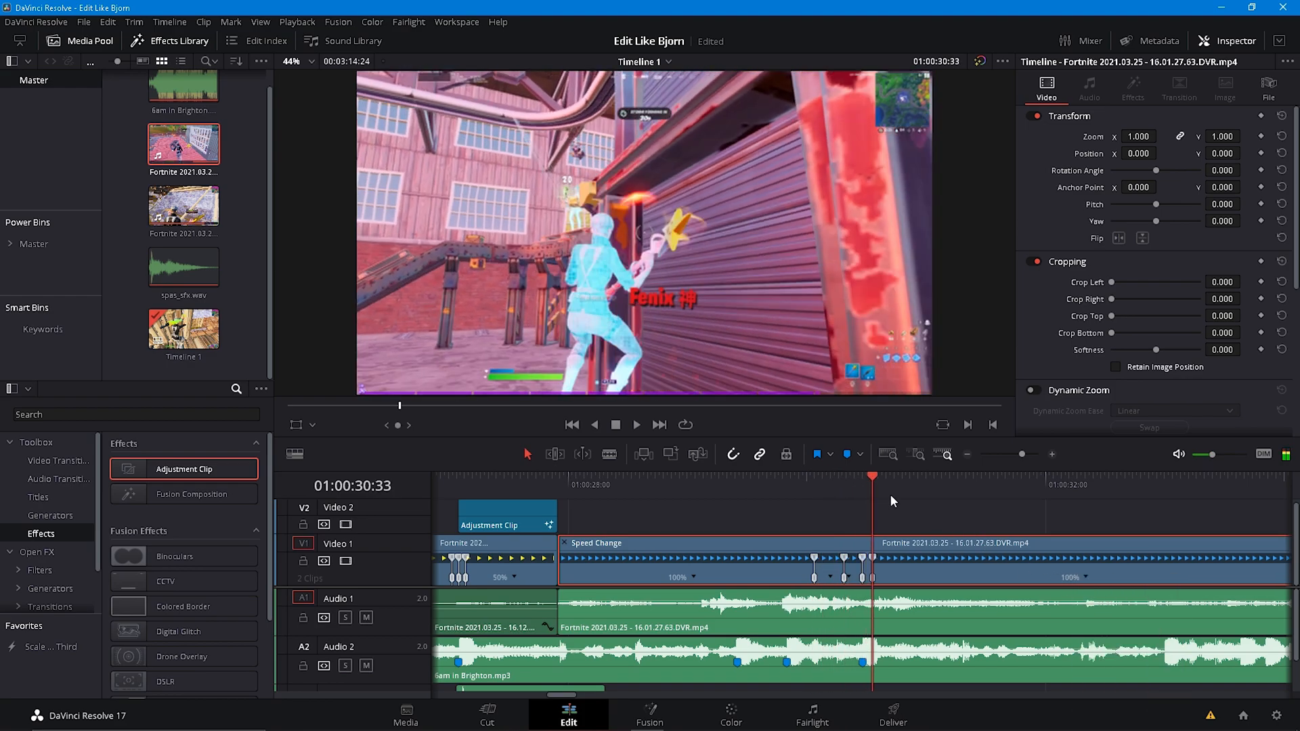
Set the speeds of the three segments between the second gameplay clip's speed points to 50%, 400% and 150%.
{"action": "left_click", "coordinate": [1035, 455]}
{"action": "left_click_drag", "start_coordinate": [1035, 457], "coordinate": [1032, 455]}
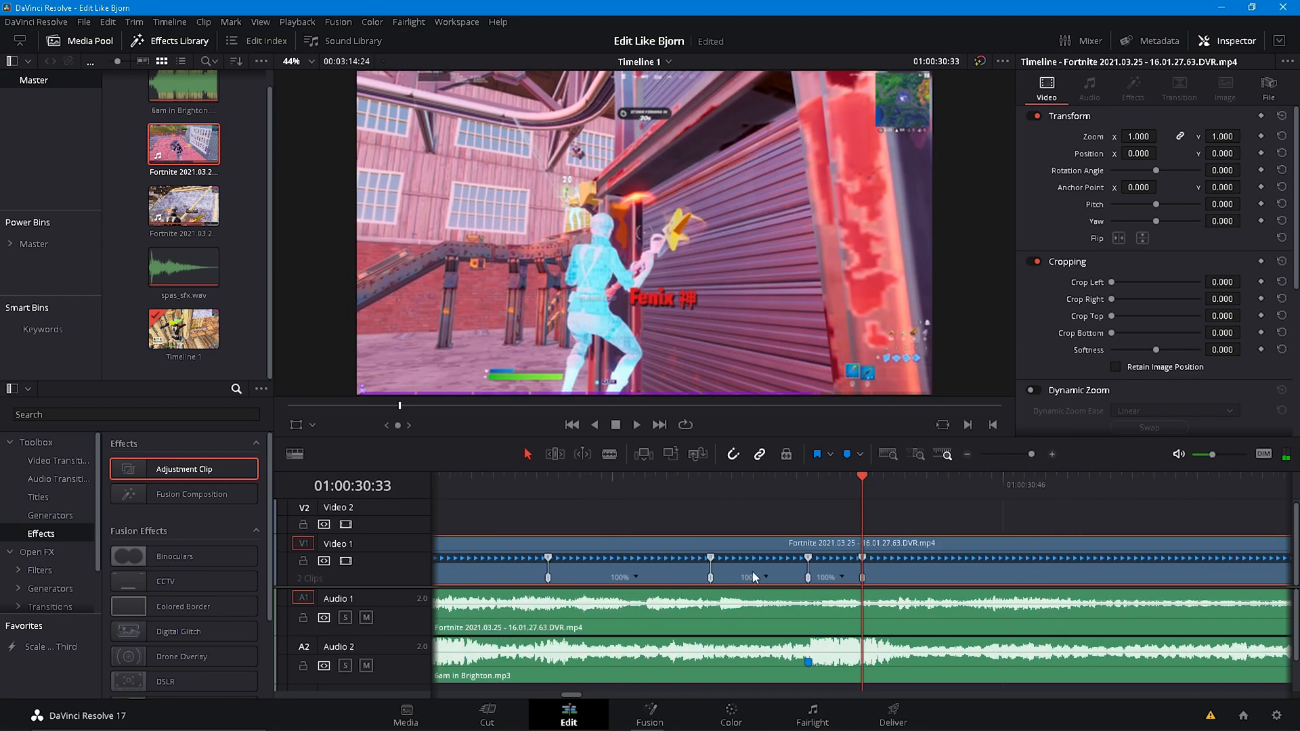
{"action": "left_click", "coordinate": [635, 578]}
{"action": "mouse_move", "coordinate": [685, 618]}
{"action": "left_click", "coordinate": [816, 596]}
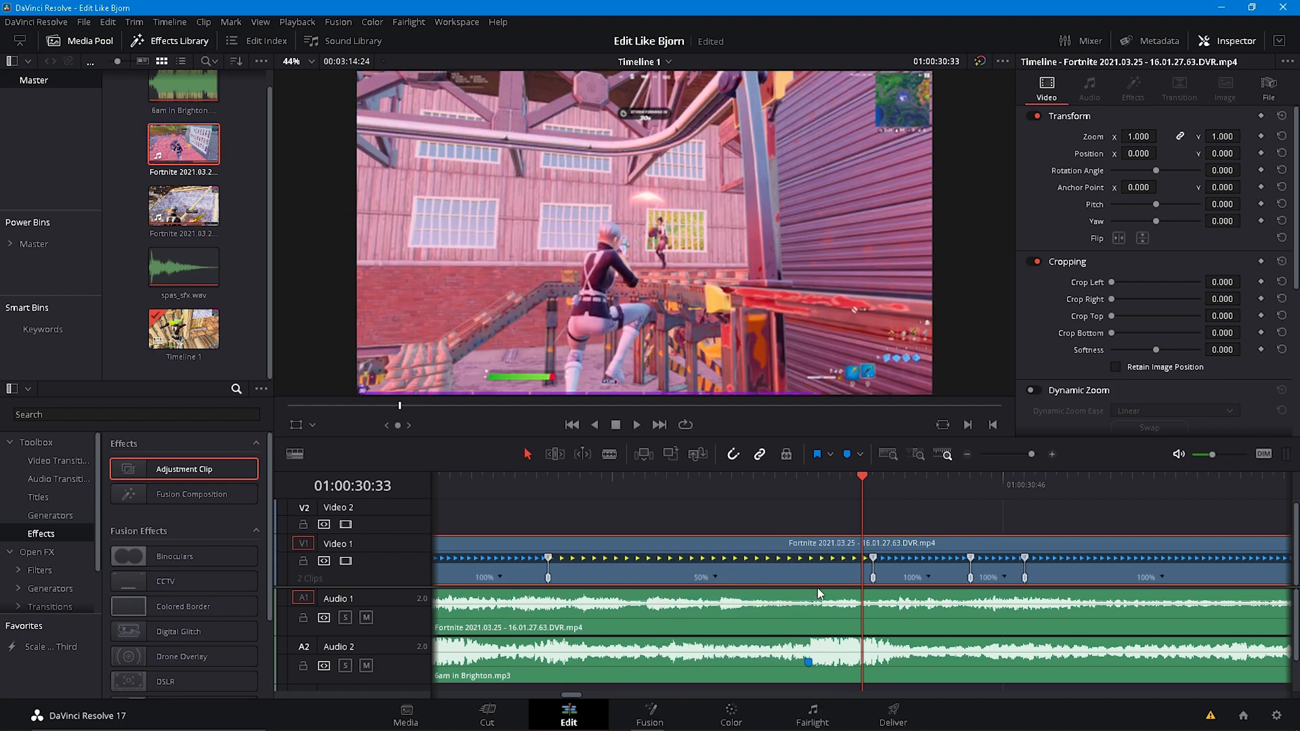
{"action": "left_click", "coordinate": [929, 578]}
{"action": "mouse_move", "coordinate": [968, 616]}
{"action": "left_click", "coordinate": [1084, 666]}
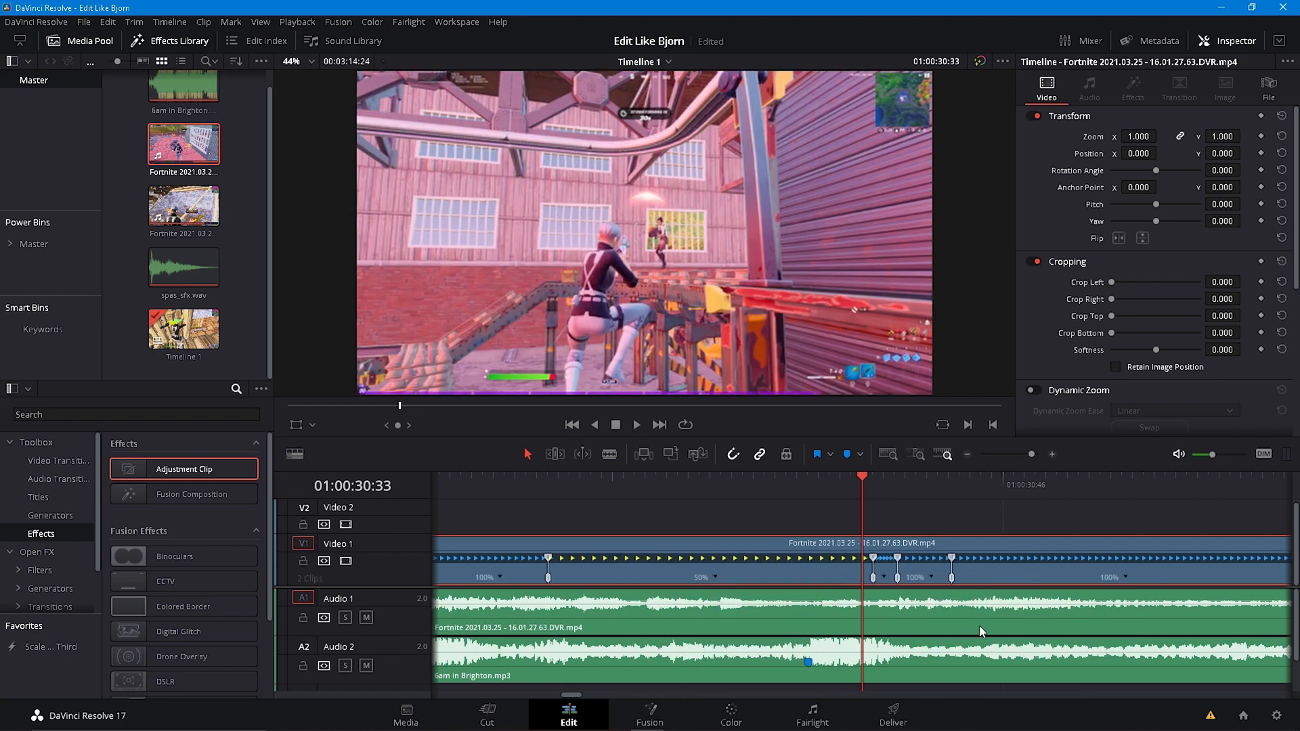
{"action": "left_click", "coordinate": [931, 577]}
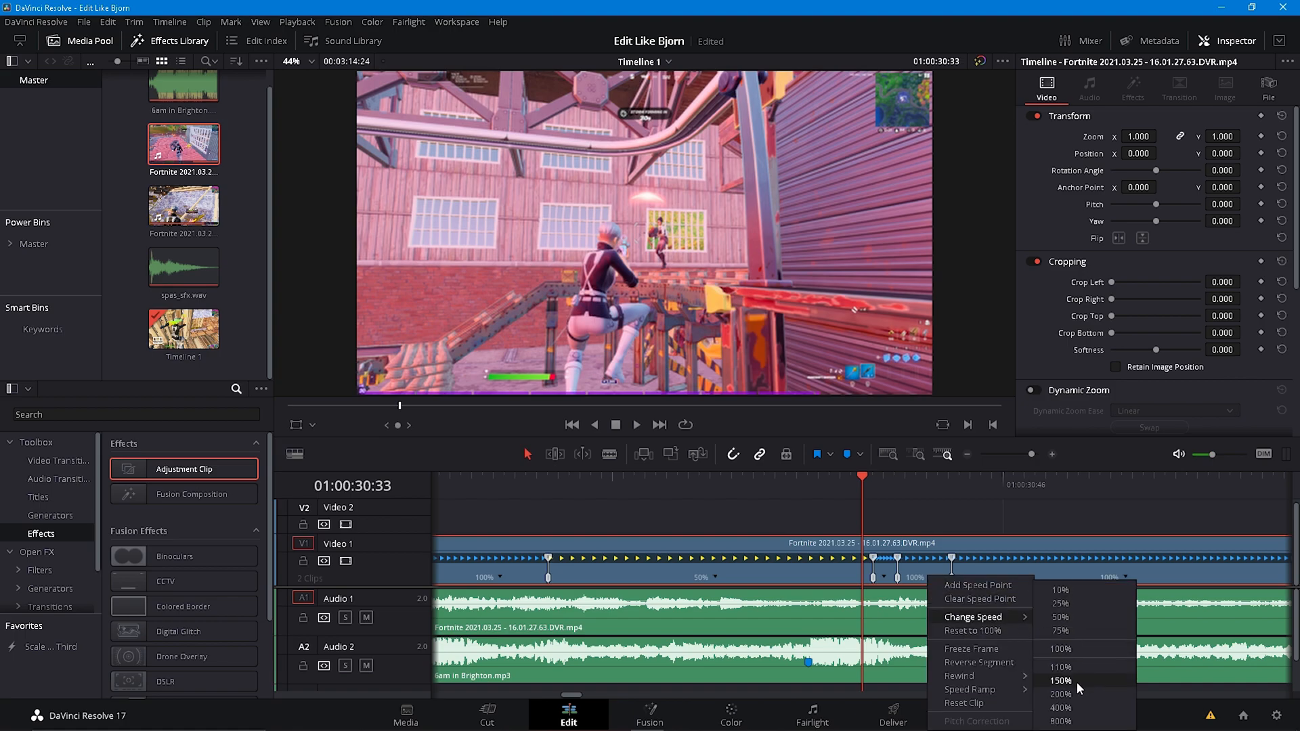
{"action": "left_click", "coordinate": [1077, 679]}
Move the end of the 50% segment earlier so the 400% segment ends at the fourth music marker, and set the final segment to 50%.
{"action": "left_click_drag", "start_coordinate": [872, 579], "coordinate": [774, 594]}
{"action": "left_click_drag", "start_coordinate": [807, 486], "coordinate": [711, 491]}
{"action": "left_click", "coordinate": [1071, 578]}
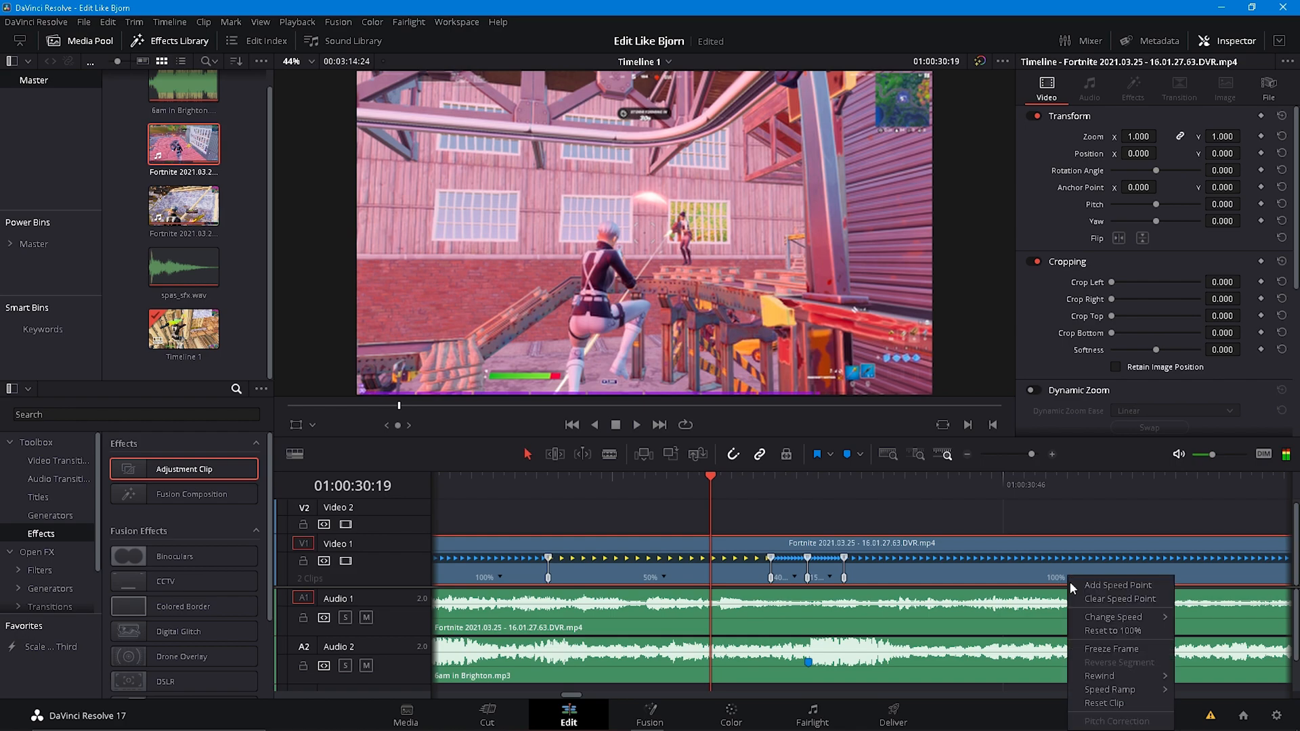
{"action": "mouse_move", "coordinate": [1092, 621]}
{"action": "left_click", "coordinate": [1214, 619]}
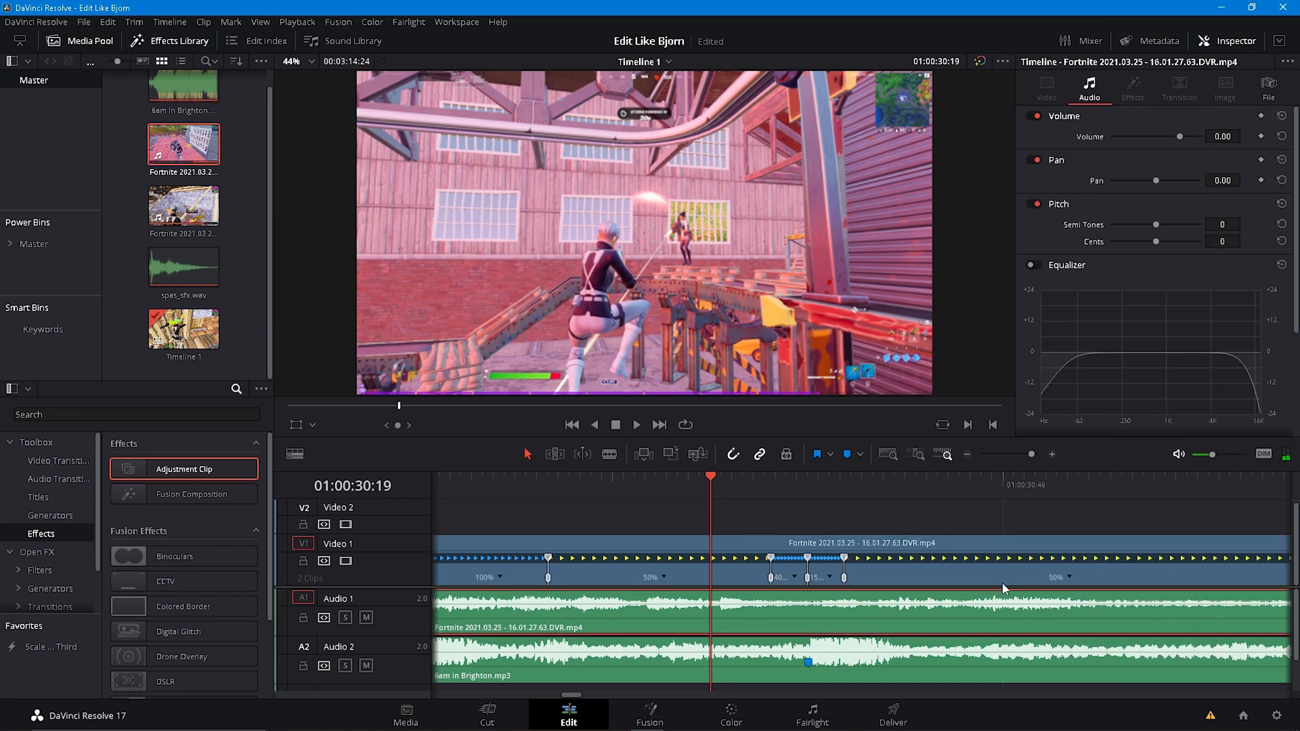
Set the audio volume of the second gameplay clip to -20.
{"action": "key", "text": "BackSpace"}
{"action": "key", "text": "BackSpace"}
{"action": "key", "text": "BackSpace"}
{"action": "key", "text": "BackSpace"}
{"action": "type", "text": "-20"}
{"action": "key", "text": "Return"}
Paste a copy of spas_sfx.wav onto Audio 3 and align its start with the fourth music marker.
{"action": "left_click_drag", "start_coordinate": [1031, 454], "coordinate": [1021, 454]}
{"action": "left_click", "coordinate": [659, 697]}
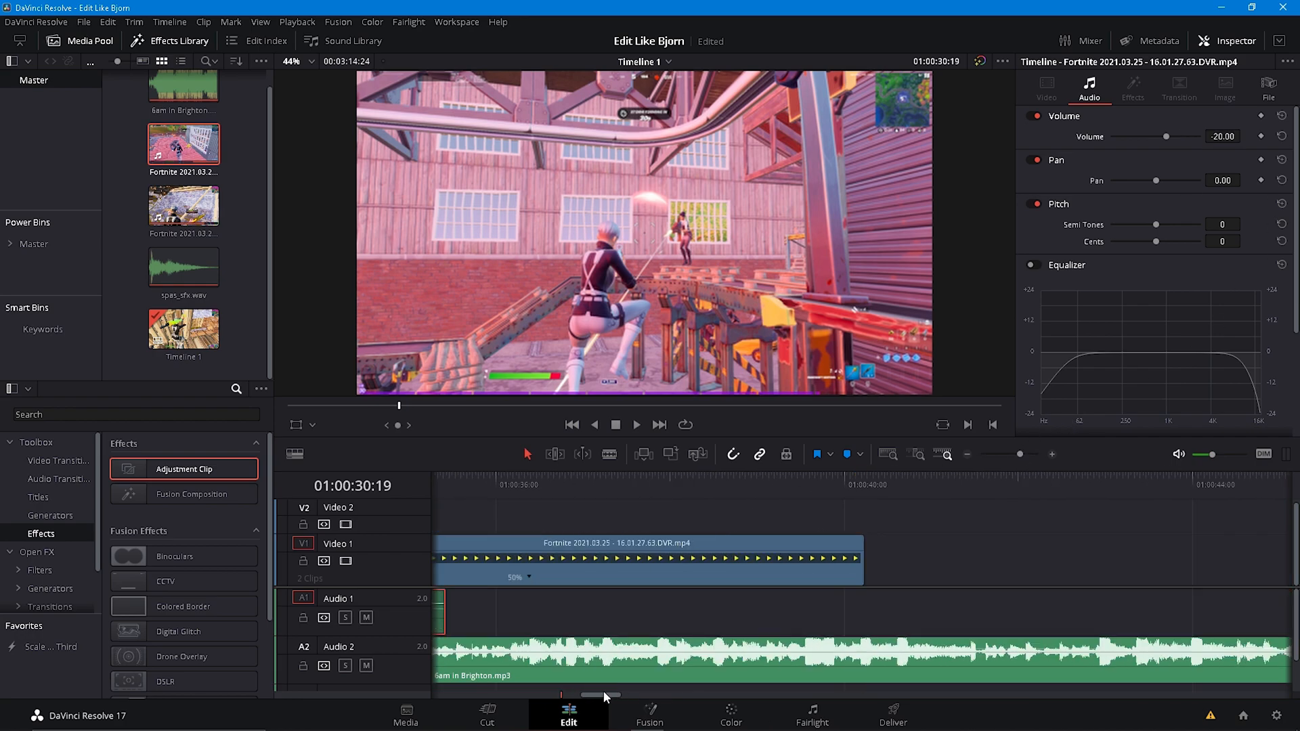
{"action": "scroll", "coordinate": [691, 529], "scroll_direction": "down", "scroll_amount": 3}
{"action": "left_click", "coordinate": [854, 479]}
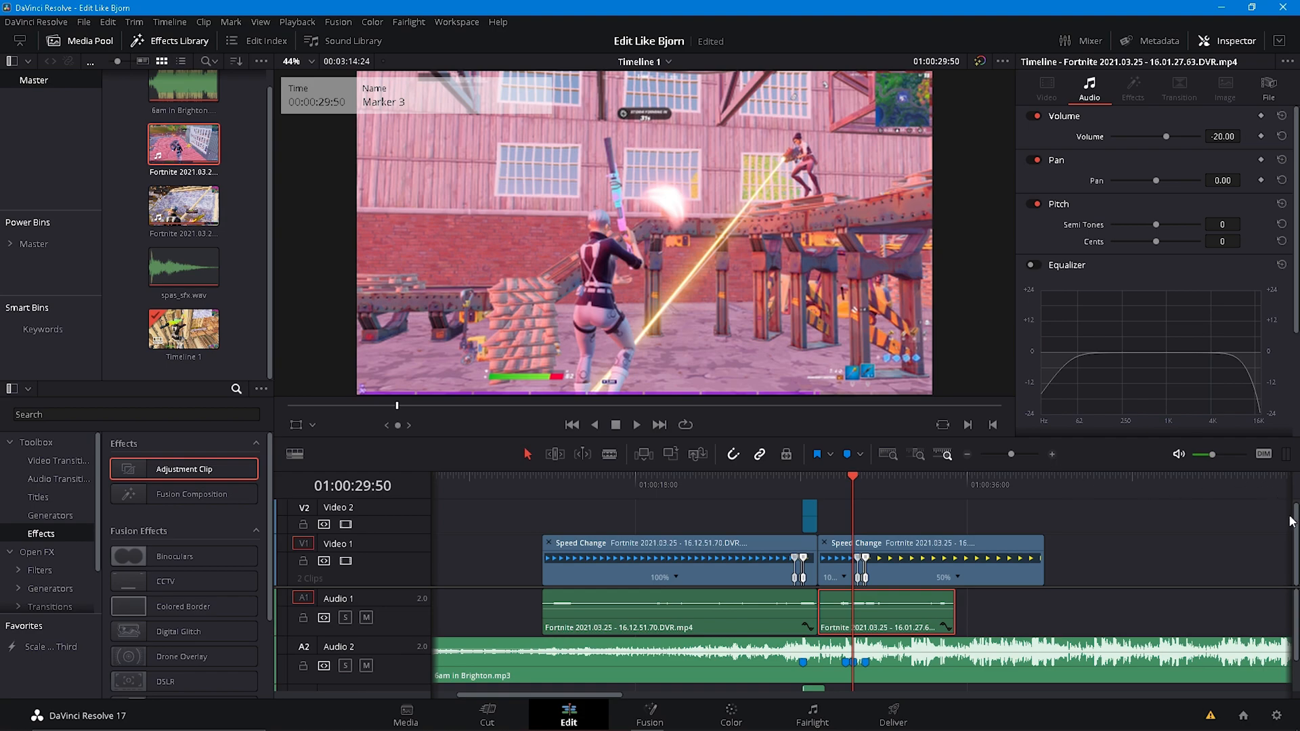
{"action": "scroll", "coordinate": [1286, 629], "scroll_direction": "down", "scroll_amount": 2}
{"action": "scroll", "coordinate": [746, 680], "scroll_direction": "up", "scroll_amount": 4}
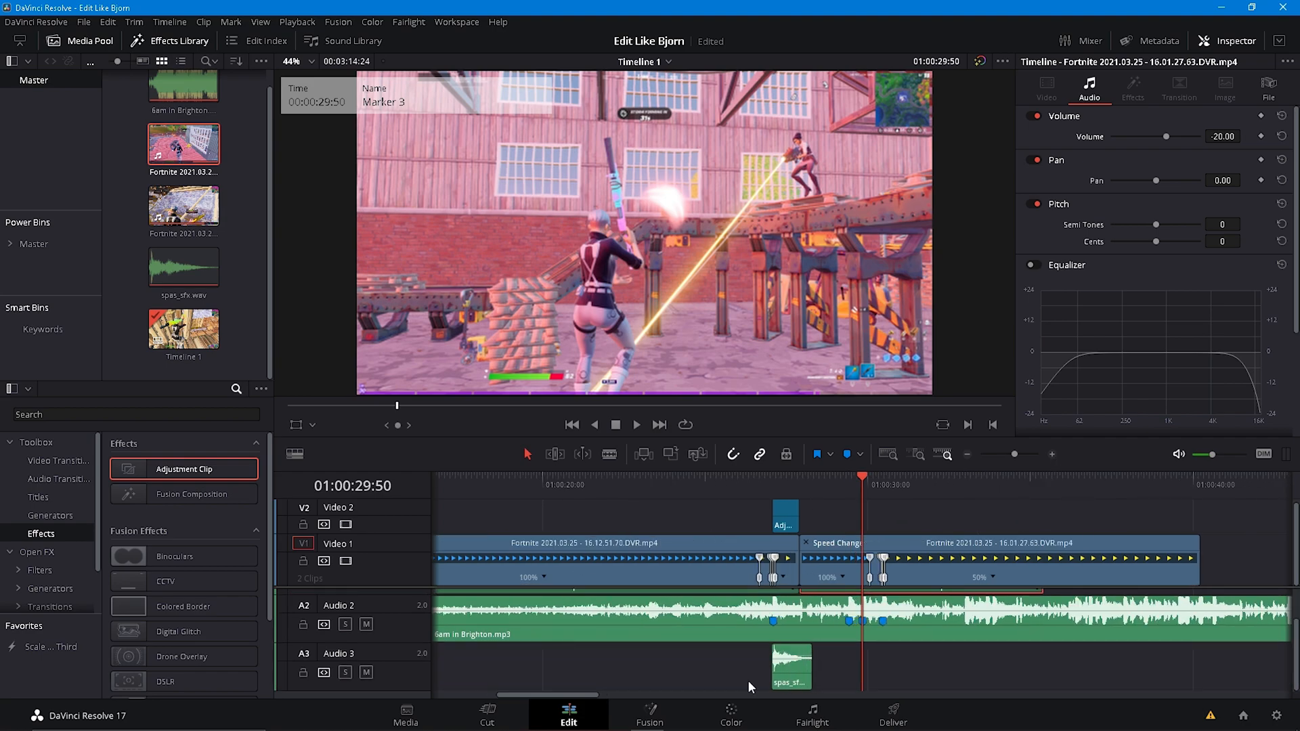
{"action": "left_click", "coordinate": [716, 666]}
{"action": "key", "text": "ctrl+v"}
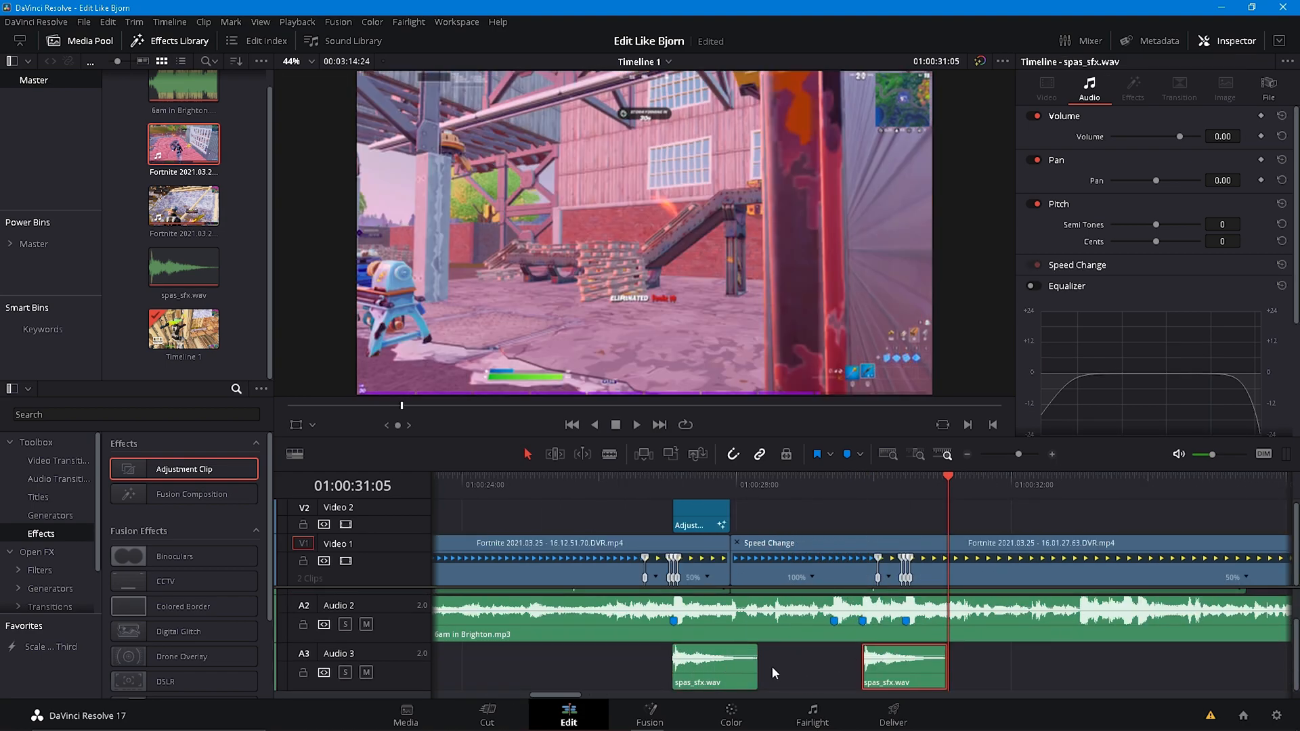
{"action": "left_click_drag", "start_coordinate": [947, 483], "coordinate": [913, 483]}
{"action": "left_click_drag", "start_coordinate": [887, 673], "coordinate": [933, 680]}
Copy the impact adjustment clip on Video 2 and paste it at the fourth music marker.
{"action": "left_click", "coordinate": [698, 527]}
{"action": "key", "text": "ctrl+c"}
{"action": "key", "text": "ctrl+v"}
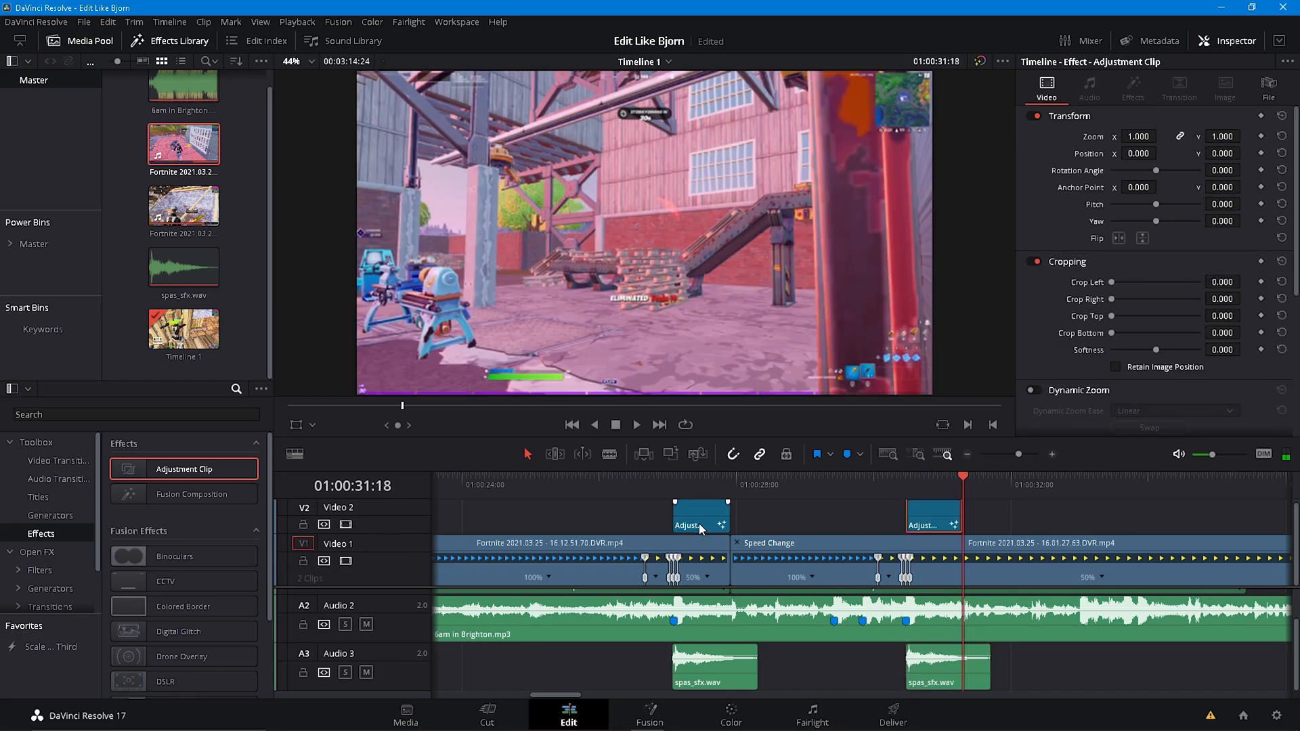
Try placing a new adjustment clip on Video 3, starting at 01:00:26:43 above the first gameplay clip's speed ramp.
{"action": "left_click_drag", "start_coordinate": [935, 487], "coordinate": [612, 497]}
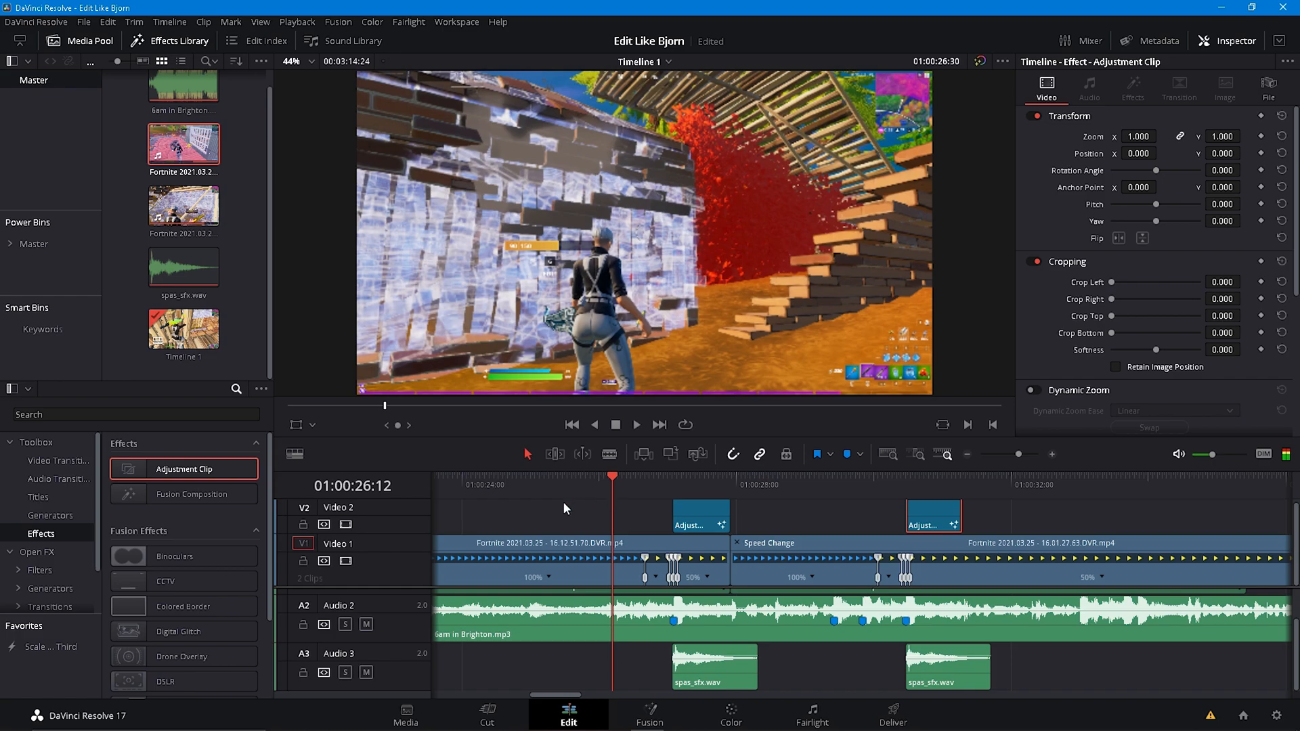
{"action": "left_click_drag", "start_coordinate": [183, 469], "coordinate": [732, 524]}
{"action": "left_click", "coordinate": [650, 477]}
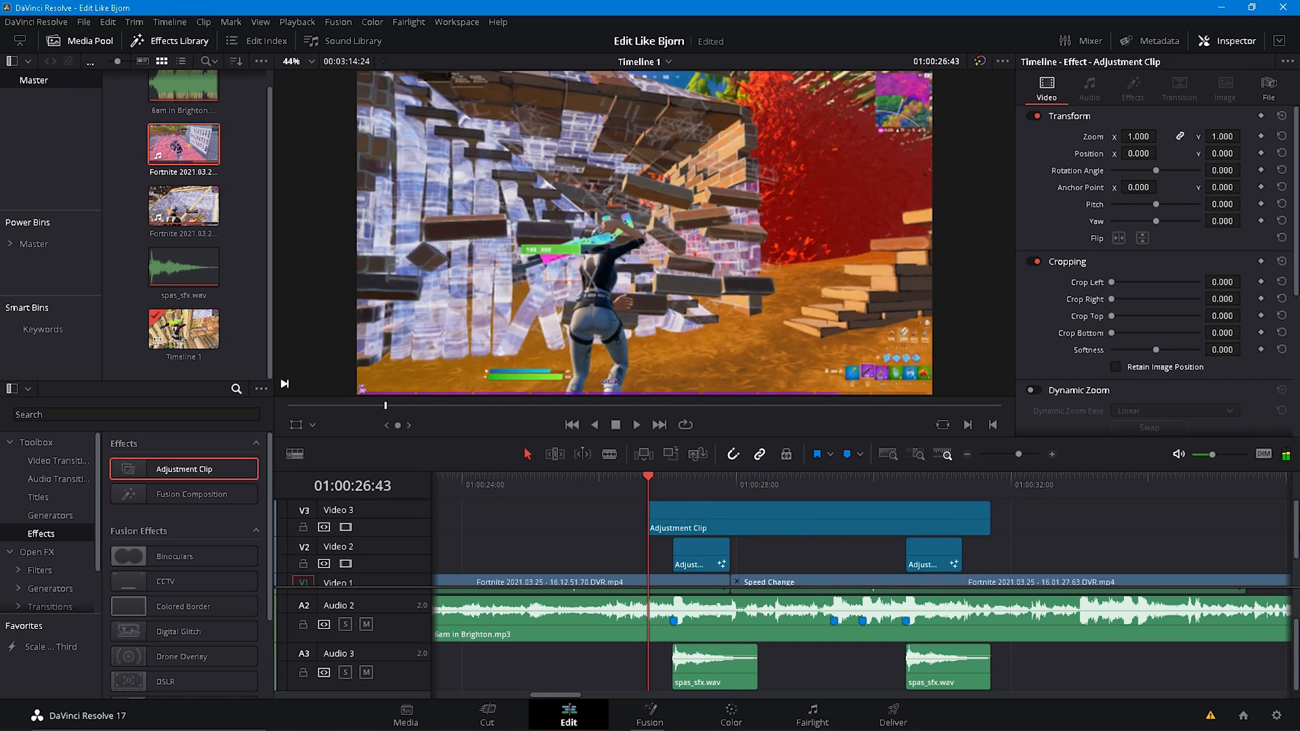
{"action": "scroll", "coordinate": [835, 544], "scroll_direction": "down", "scroll_amount": 2}
{"action": "scroll", "coordinate": [810, 493], "scroll_direction": "up", "scroll_amount": 1}
{"action": "mouse_move", "coordinate": [856, 484]}
{"action": "left_mouse_down"}
{"action": "mouse_move", "coordinate": [840, 477]}
{"action": "mouse_move", "coordinate": [851, 477]}
{"action": "left_mouse_up"}
{"action": "scroll", "coordinate": [867, 489], "scroll_direction": "up", "scroll_amount": 2}
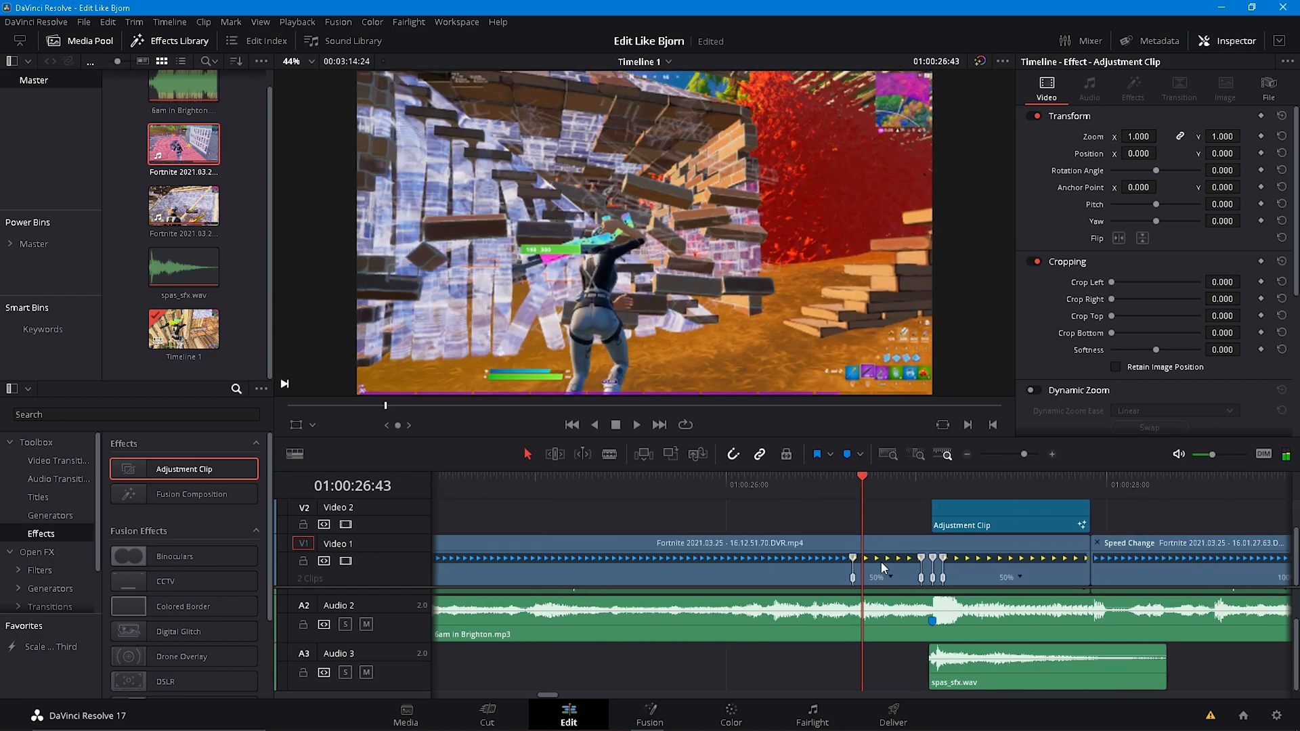
Place a new adjustment clip on Video 3, running from the first clip's earliest speed point up to Marker 1.
{"action": "key", "text": "Left"}
{"action": "key", "text": "Left"}
{"action": "key", "text": "Left"}
{"action": "left_click_drag", "start_coordinate": [183, 469], "coordinate": [949, 478]}
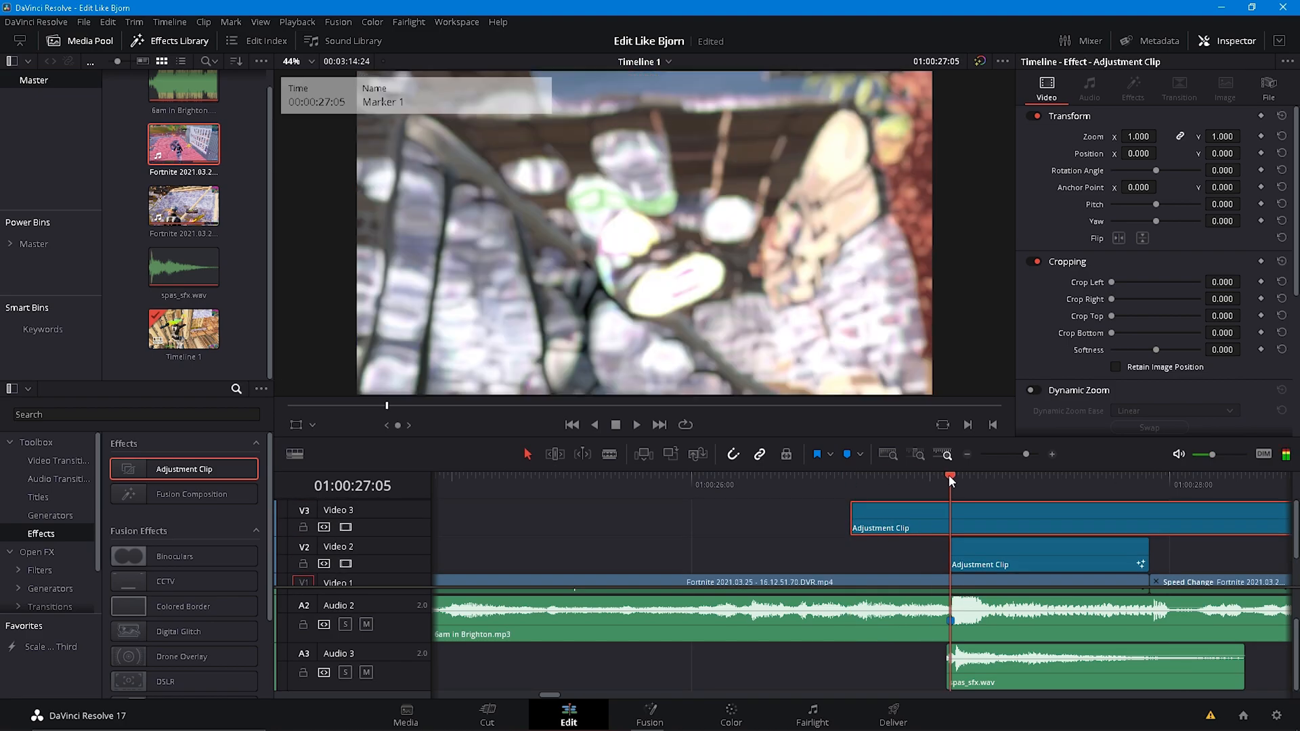
{"action": "left_click", "coordinate": [977, 521]}
{"action": "key", "text": "Delete"}
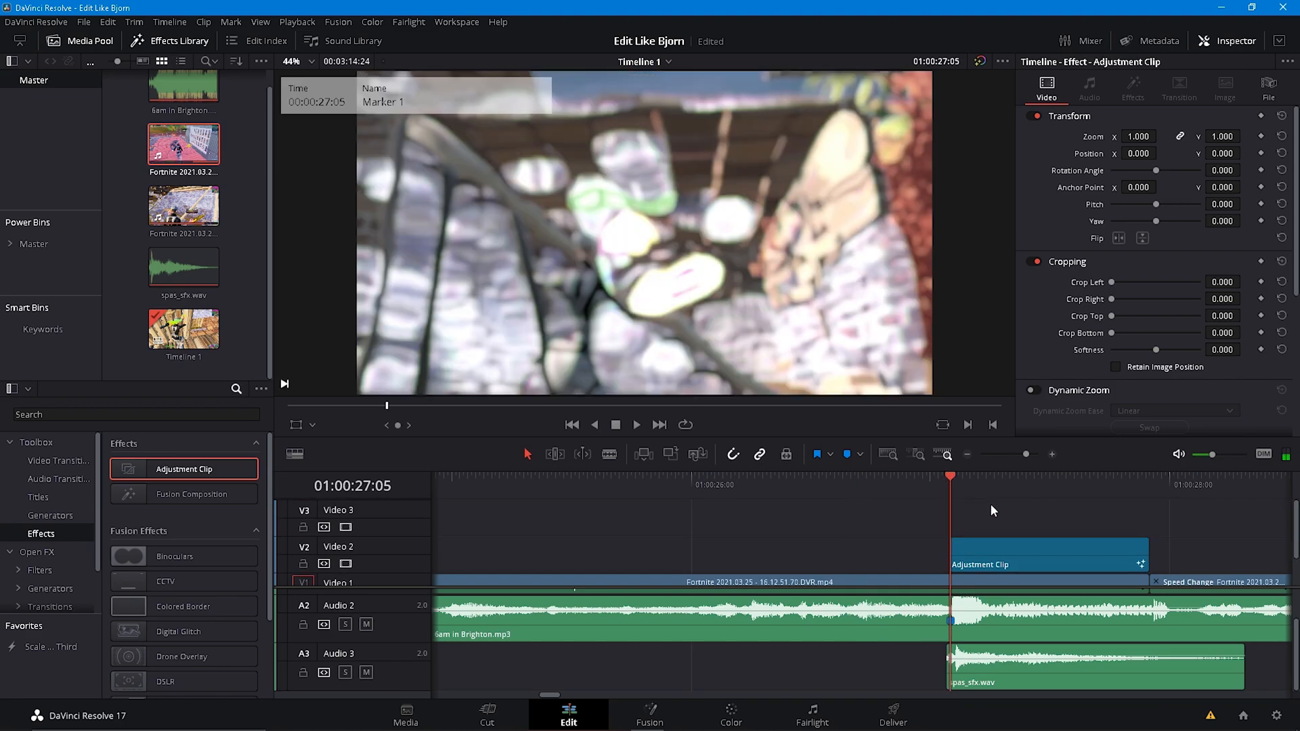
{"action": "key", "text": "ctrl+z"}
Open the short Video 3 adjustment clip before Marker 1 in the Fusion page.
{"action": "left_click", "coordinate": [881, 485]}
{"action": "right_click", "coordinate": [902, 523]}
{"action": "left_click", "coordinate": [961, 443]}
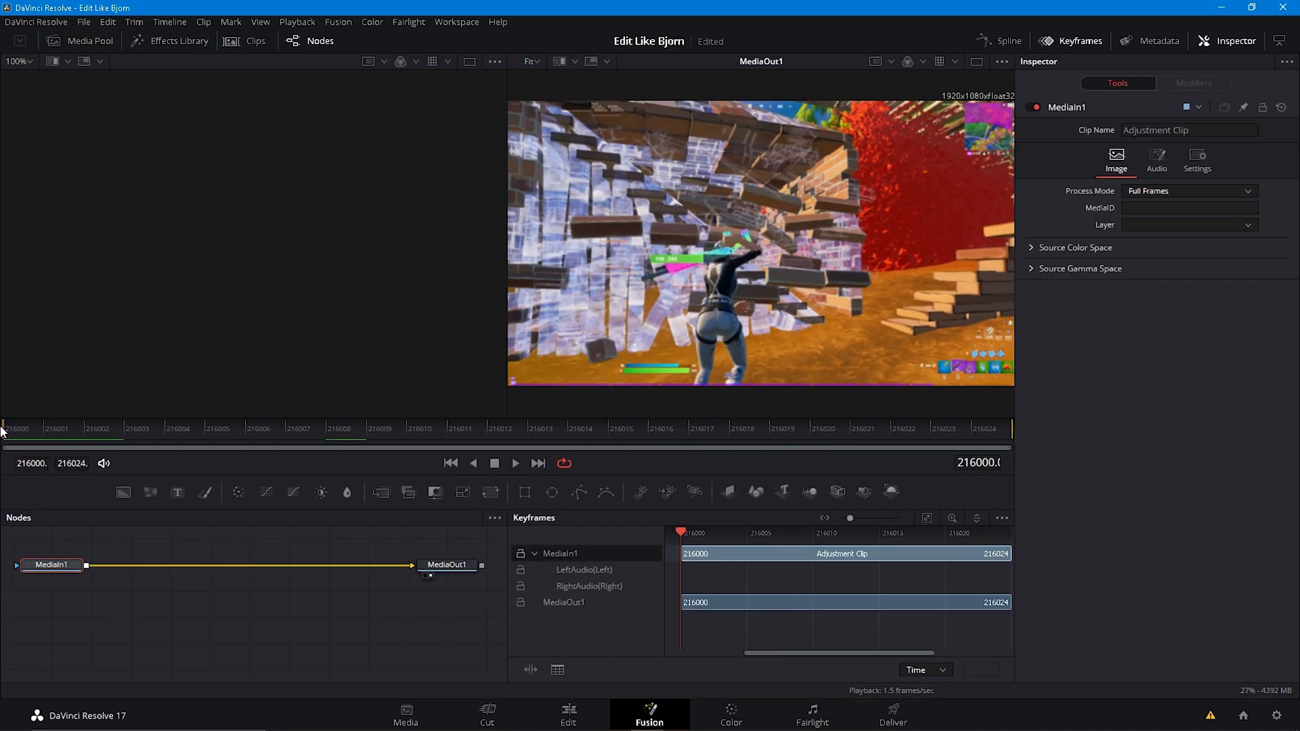
Add an S_HueSatBright node directly after MediaIn1.
{"action": "key", "text": "shift+space"}
{"action": "type", "text": "s_hue"}
{"action": "key", "text": "Return"}
{"action": "key", "text": "shift+space"}
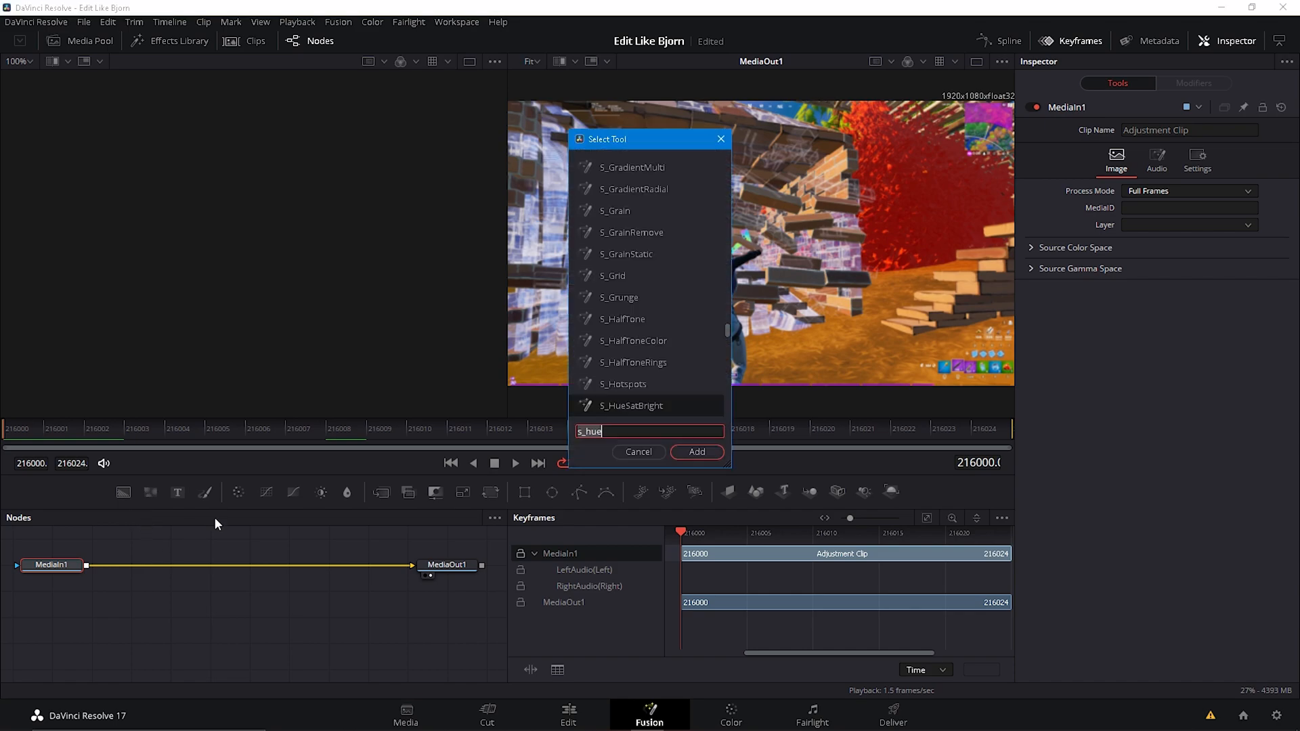
{"action": "left_click", "coordinate": [714, 451]}
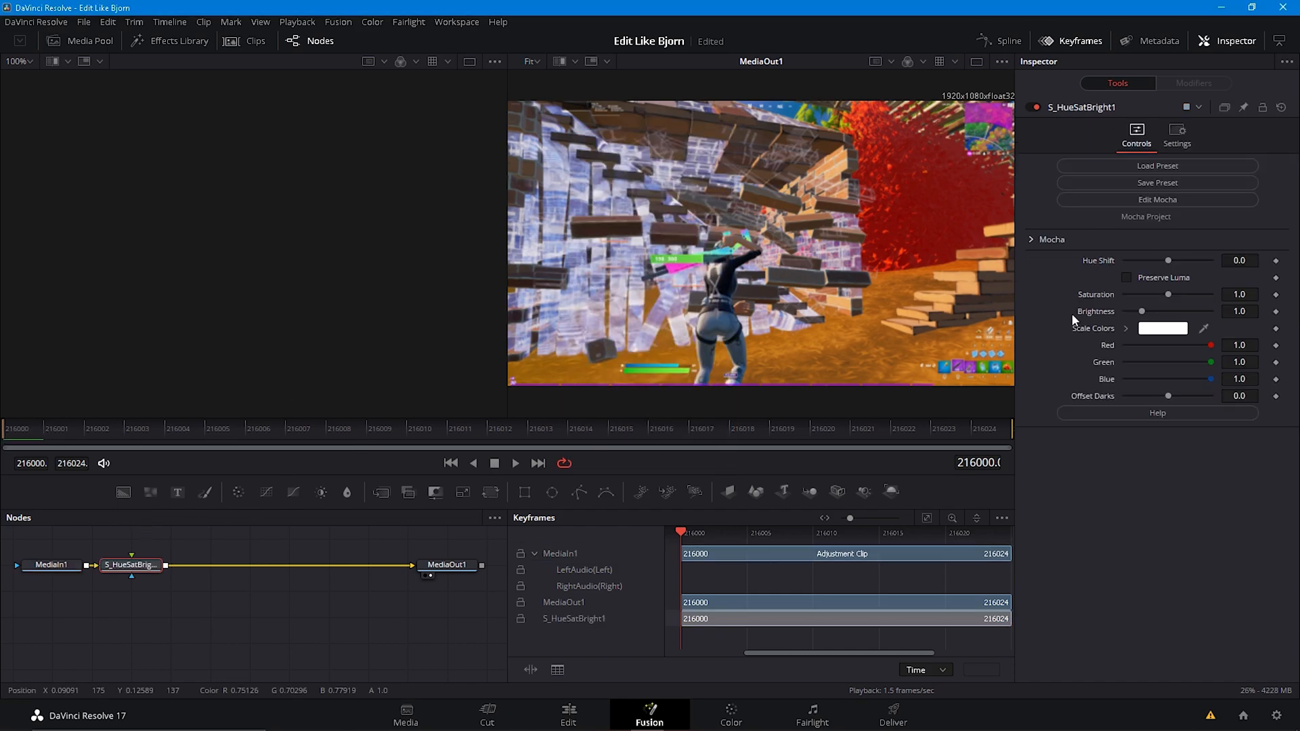
Keyframe the S_HueSatBright Saturation at 1.0 on frame 216000 and 0.8 on frame 216012.
{"action": "left_click", "coordinate": [1276, 296]}
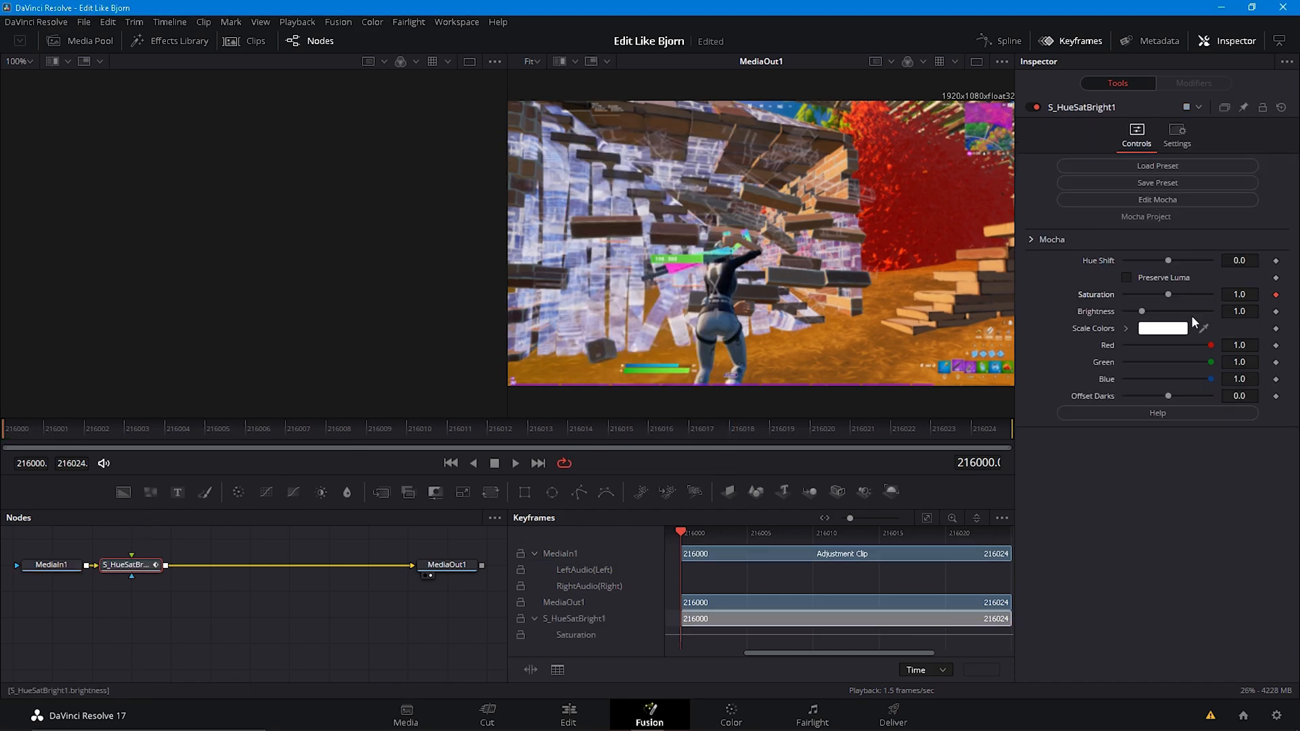
{"action": "left_click_drag", "start_coordinate": [225, 437], "coordinate": [533, 461]}
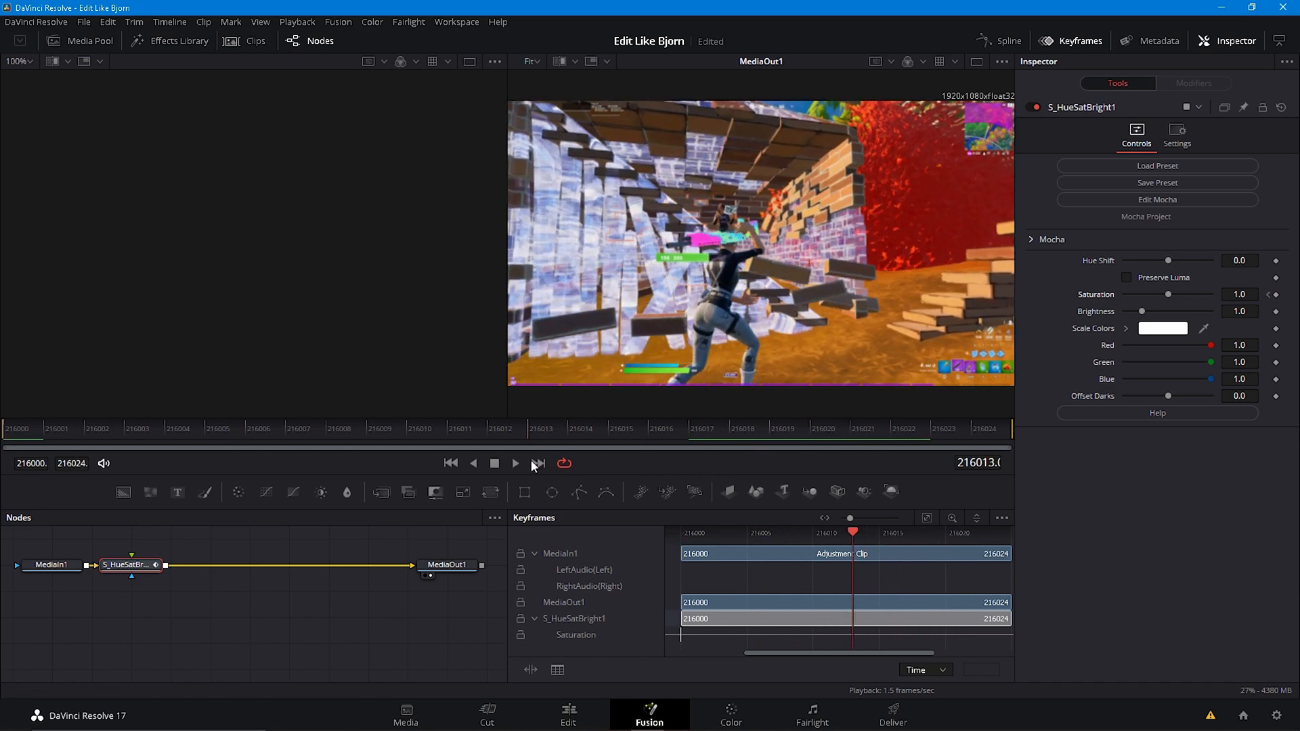
{"action": "left_click", "coordinate": [1276, 295]}
{"action": "left_click", "coordinate": [1241, 295]}
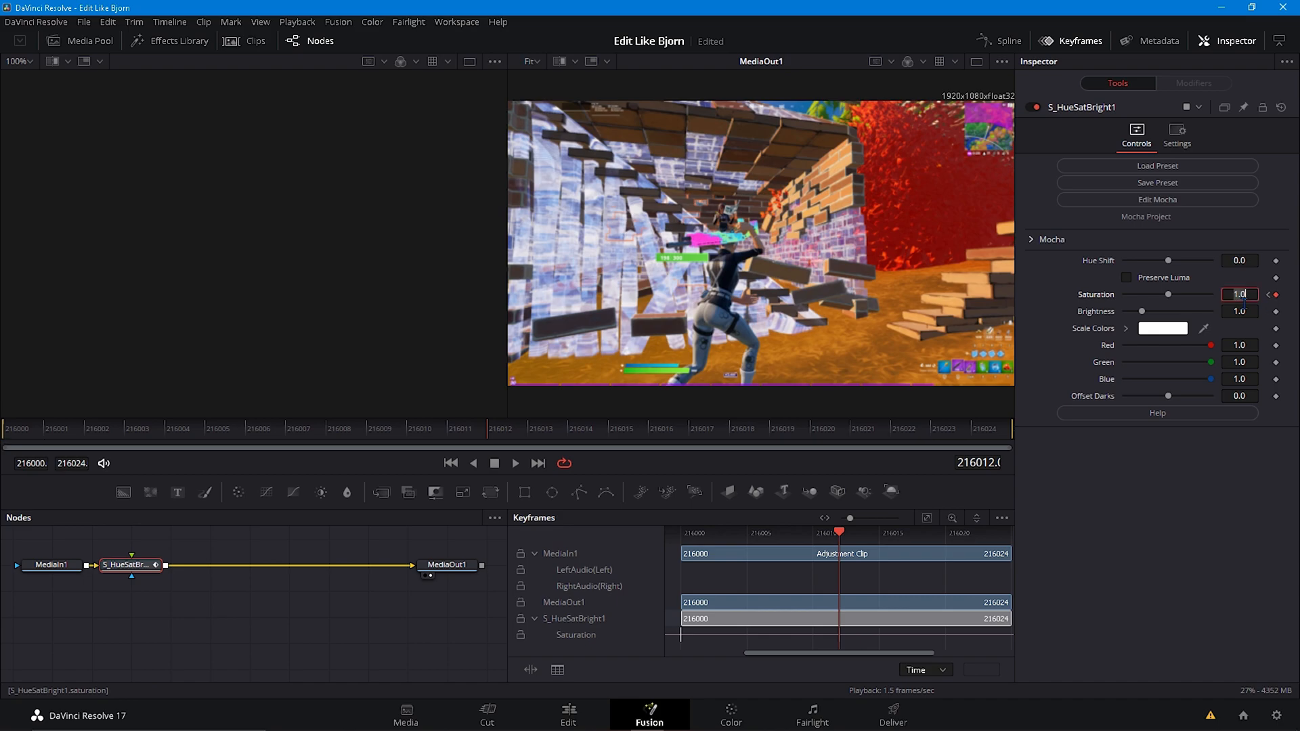
{"action": "type", "text": ".8"}
{"action": "key", "text": "Tab"}
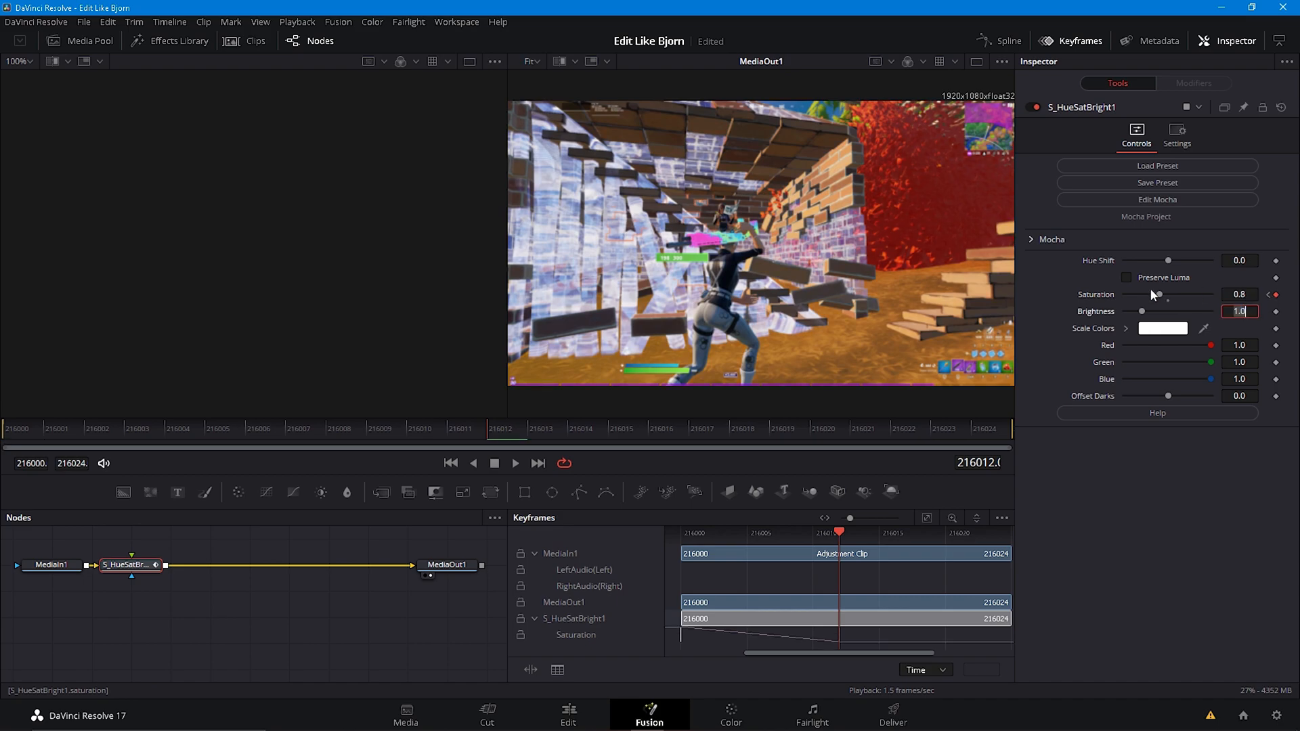
Keyframe the S_HueSatBright Saturation at 1.0 on frame 216024 and return to the first frame.
{"action": "left_click", "coordinate": [1004, 439]}
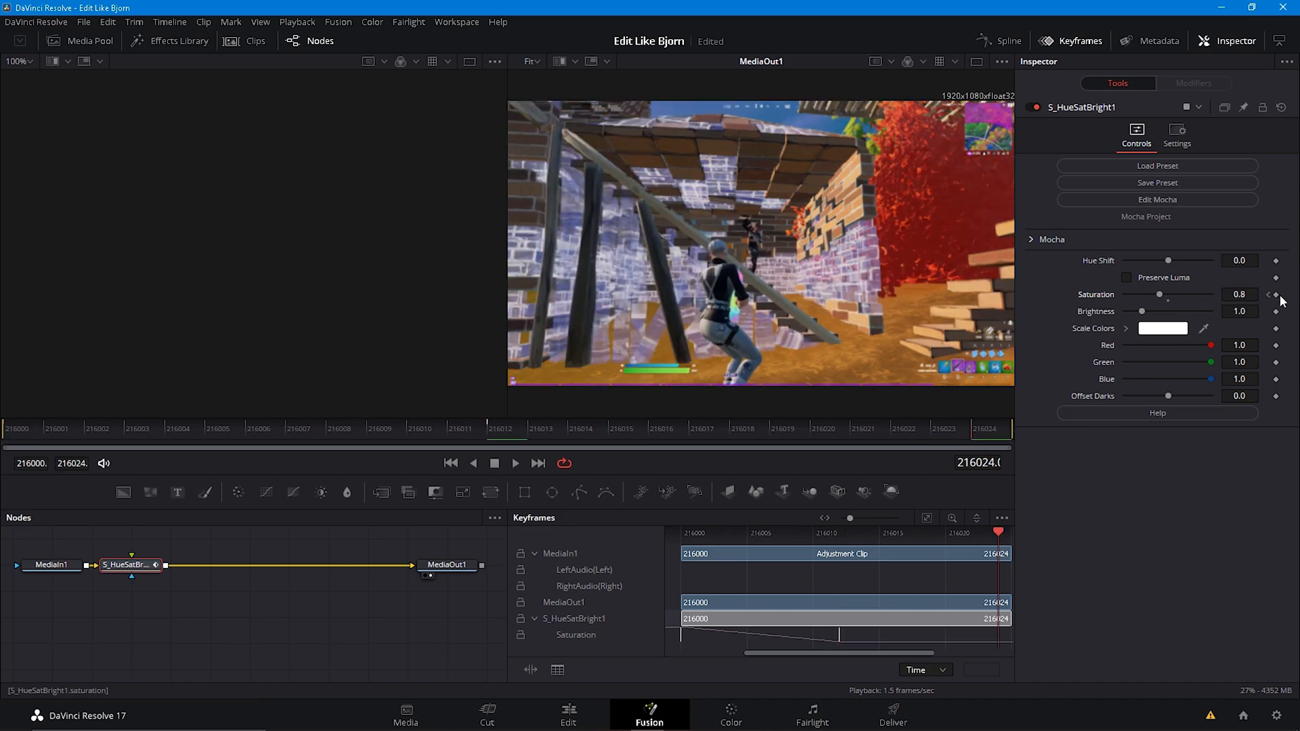
{"action": "type", "text": "1"}
{"action": "key", "text": "Tab"}
{"action": "left_click", "coordinate": [3, 427]}
{"action": "key", "text": "space"}
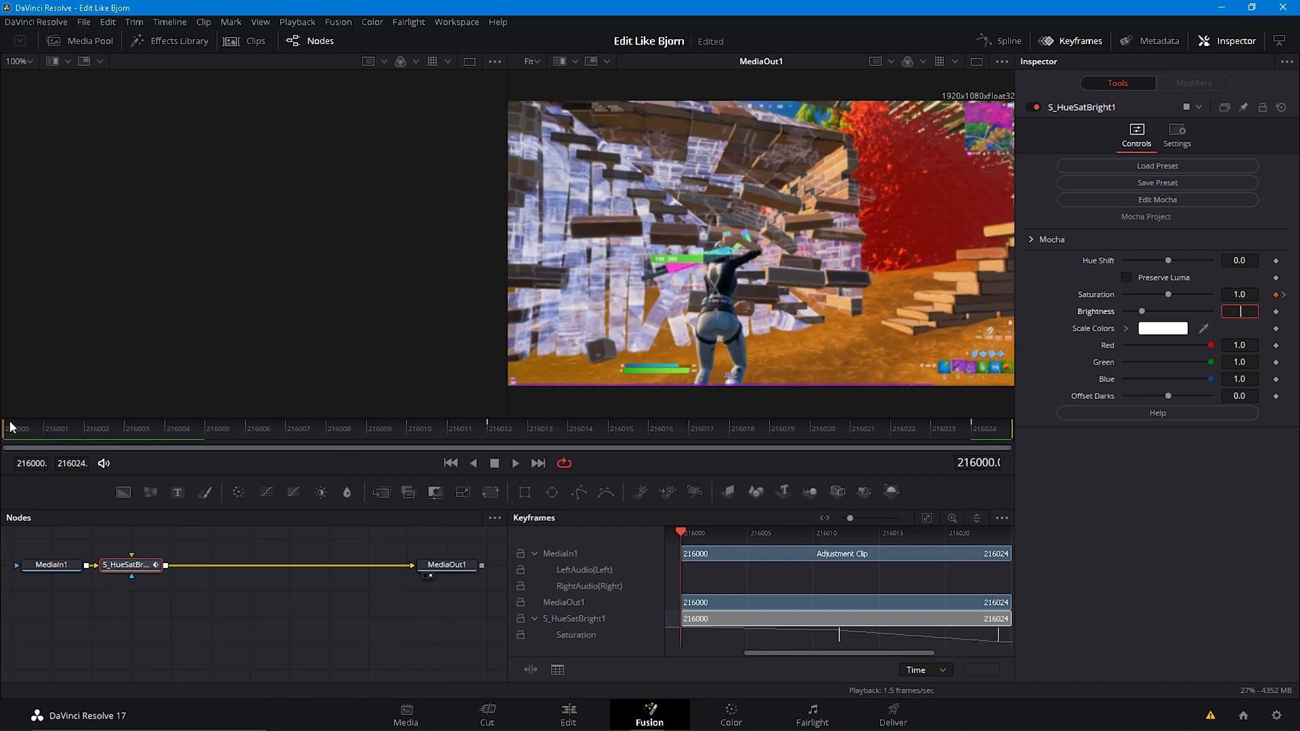
Try adding an S_HalfTone node after the S_HueSatBright node.
{"action": "left_click", "coordinate": [145, 570]}
{"action": "key", "text": "shift+space"}
{"action": "type", "text": "s_hue"}
{"action": "key", "text": "BackSpace"}
{"action": "key", "text": "BackSpace"}
{"action": "key", "text": "BackSpace"}
{"action": "type", "text": "hal"}
{"action": "key", "text": "Return"}
{"action": "key", "text": "ctrl+z"}
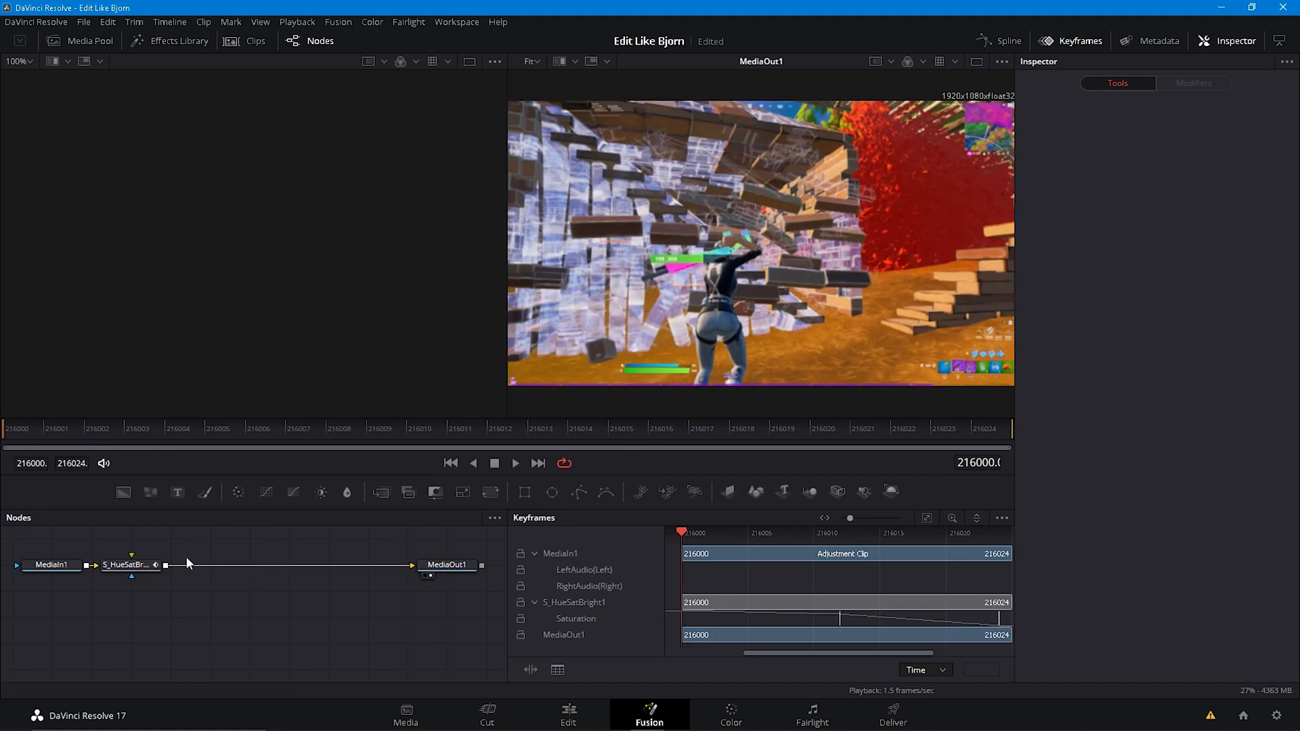
Add an S_HalfToneColor node and connect it between S_HueSatBright and MediaOut1.
{"action": "key", "text": "shift+space"}
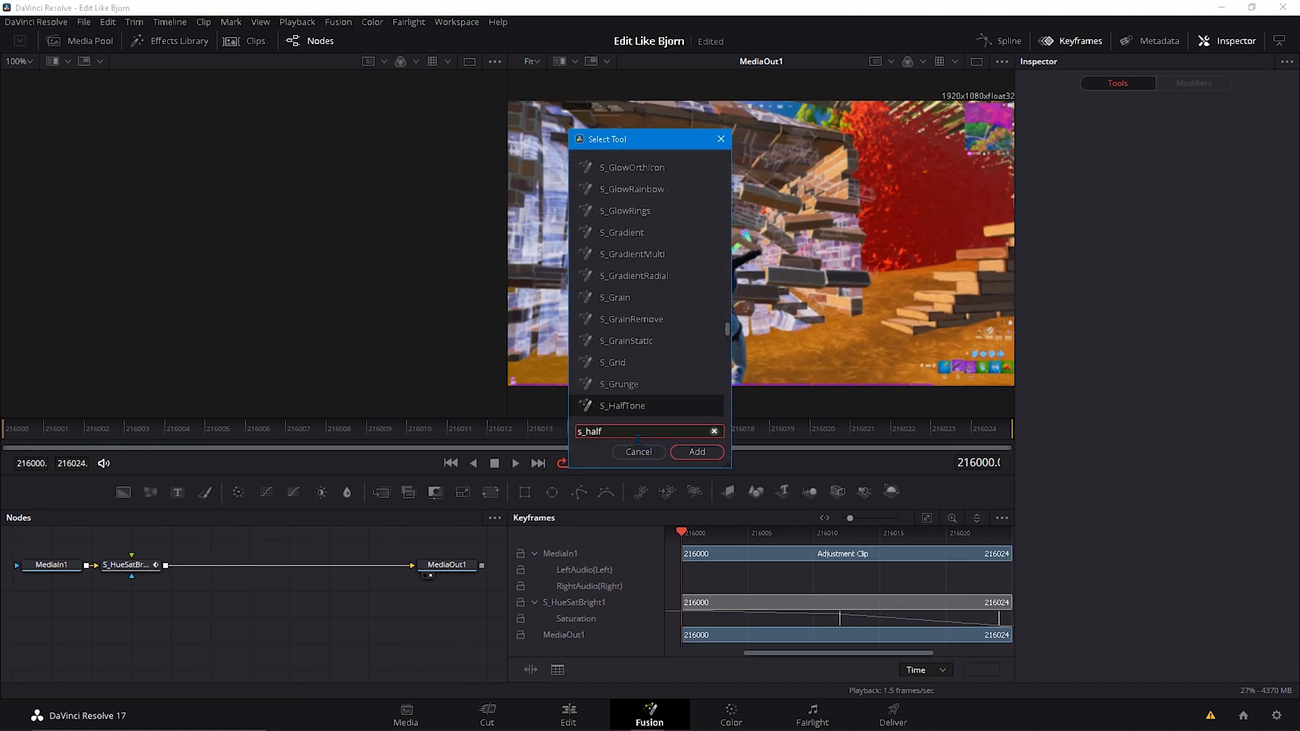
{"action": "left_click", "coordinate": [639, 191]}
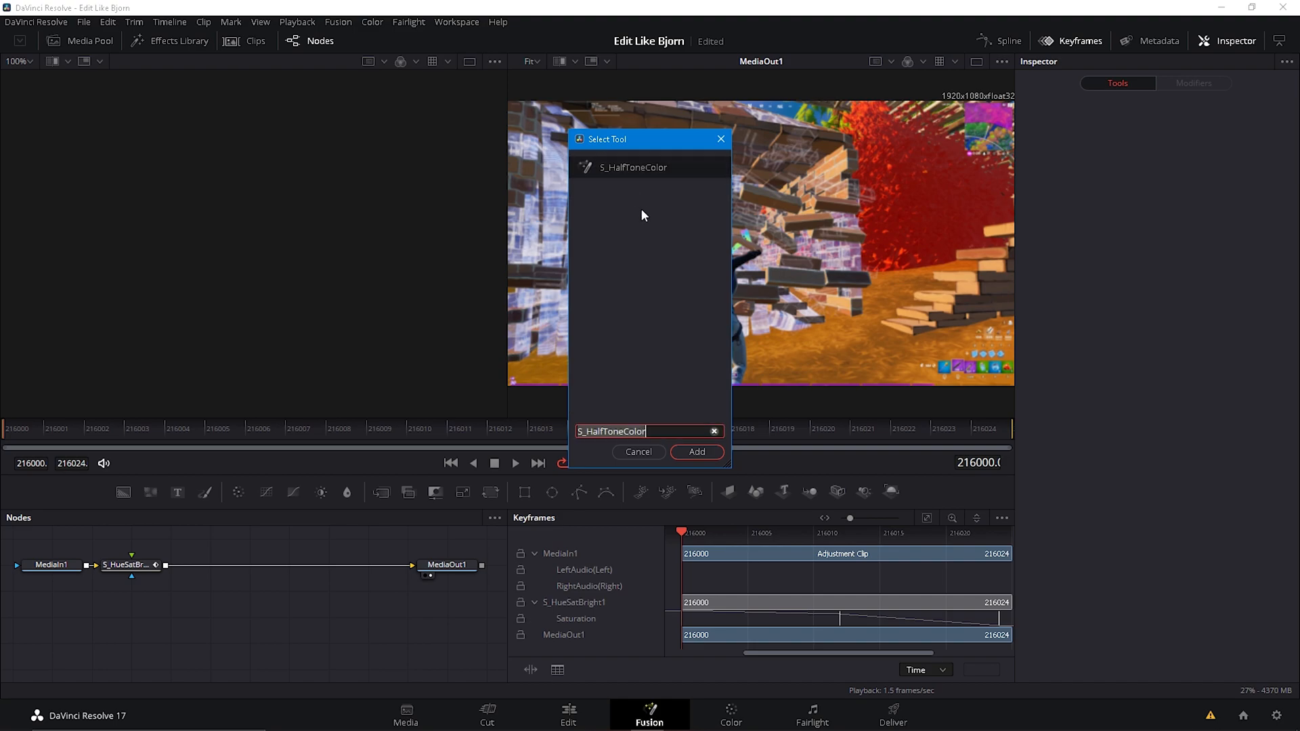
{"action": "left_click", "coordinate": [698, 454]}
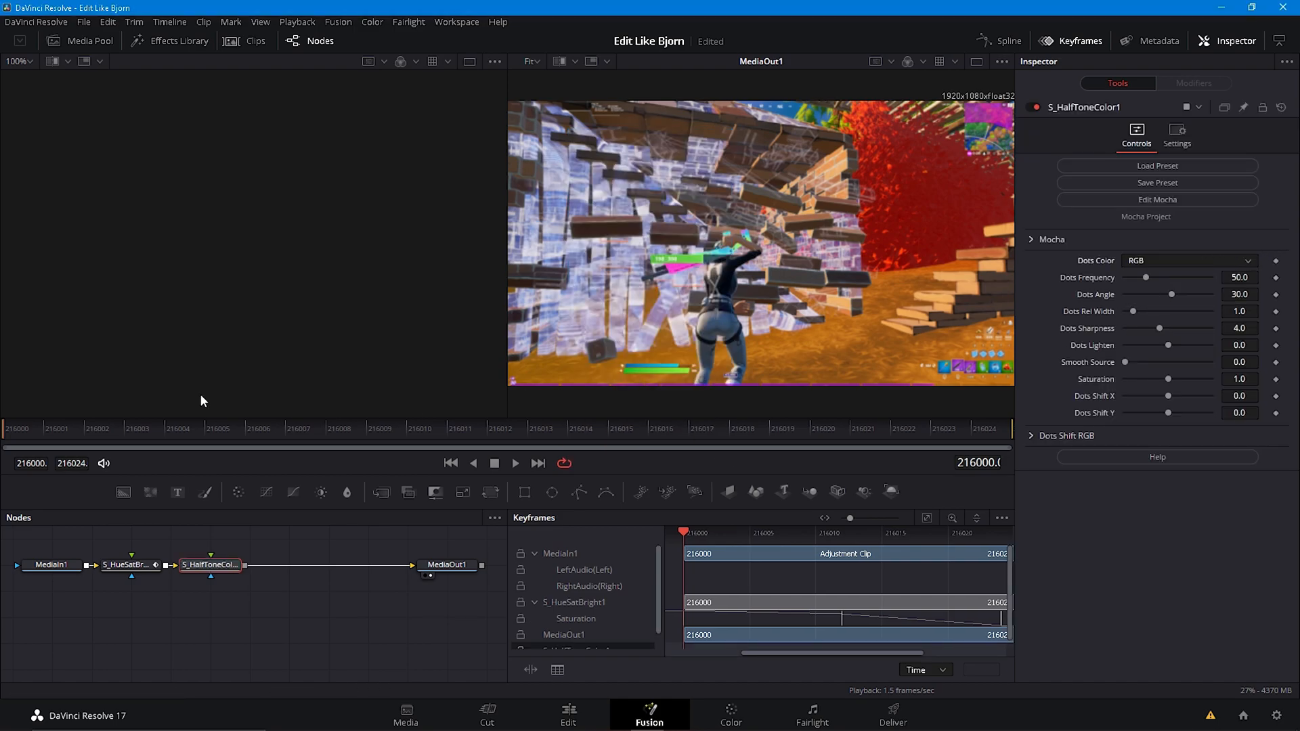
{"action": "left_click_drag", "start_coordinate": [211, 565], "coordinate": [232, 563]}
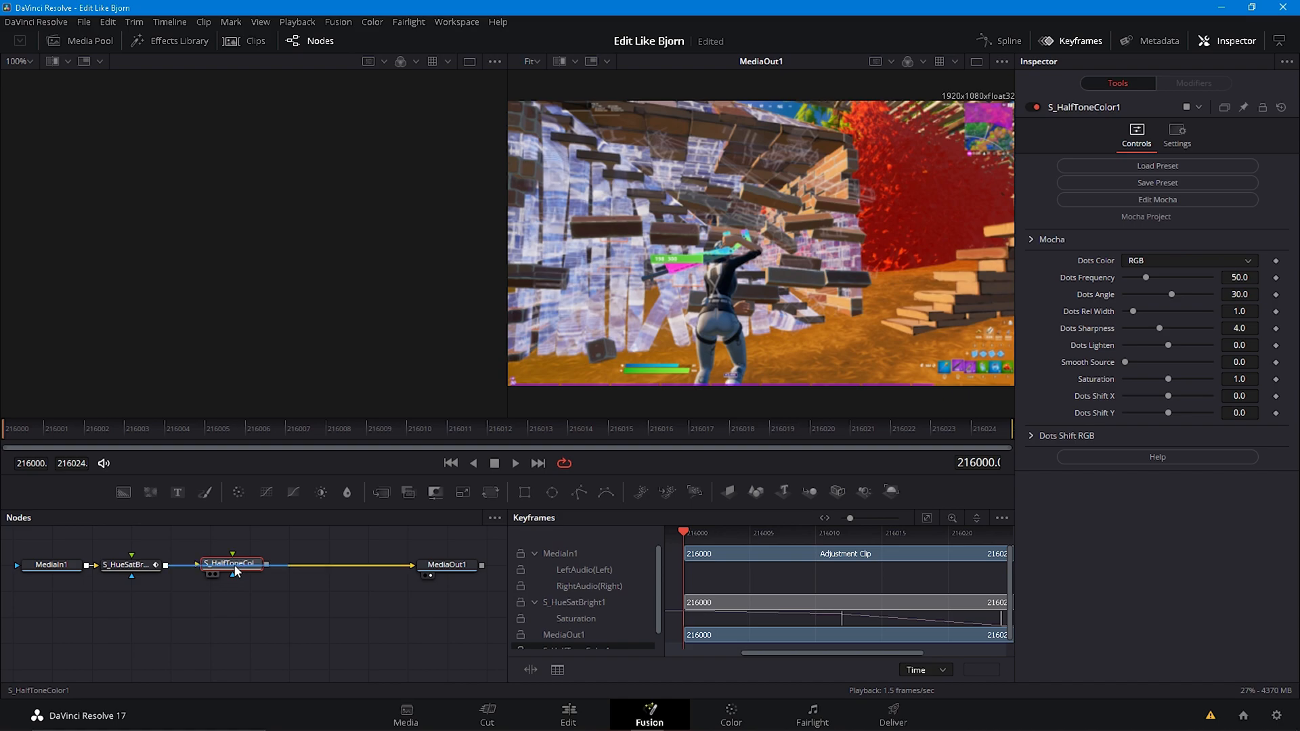
Set the S_HalfToneColor node's Dots Frequency to 400 and lower its Mocha Opacity to 0.0.
{"action": "left_click", "coordinate": [1257, 281]}
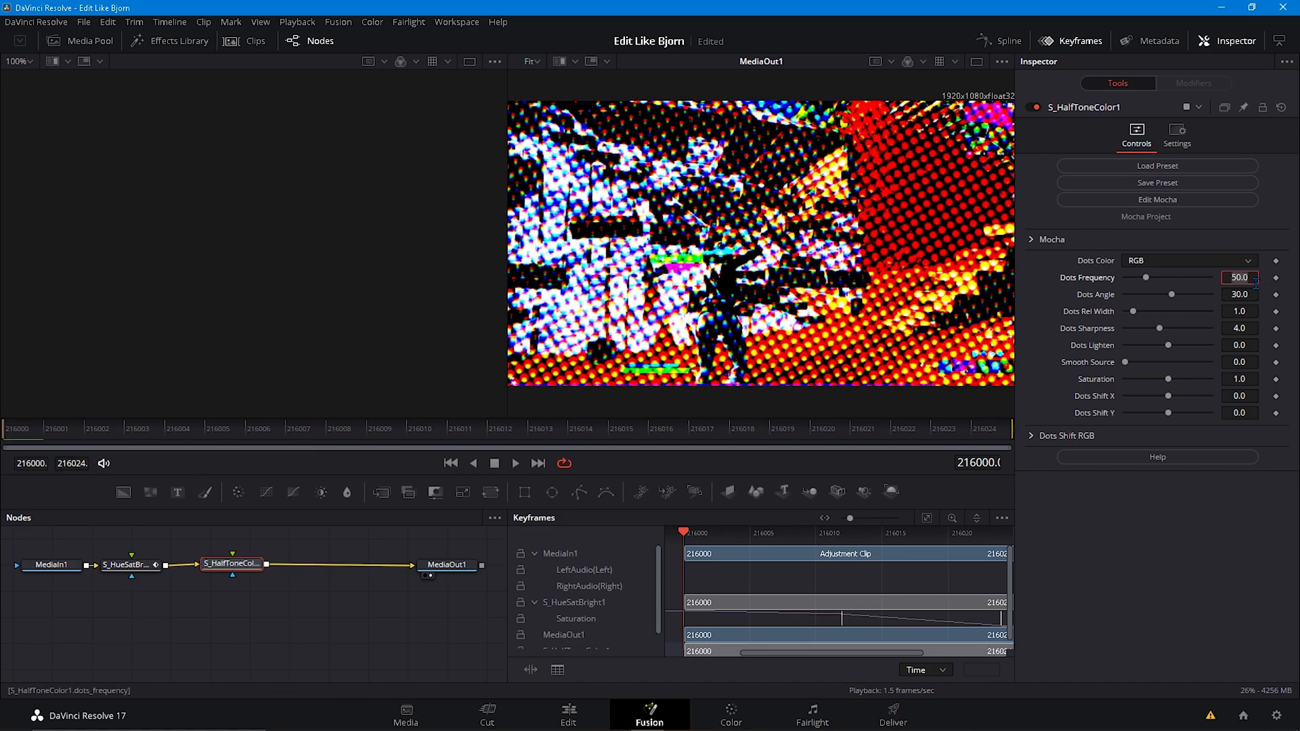
{"action": "type", "text": "400"}
{"action": "key", "text": "Return"}
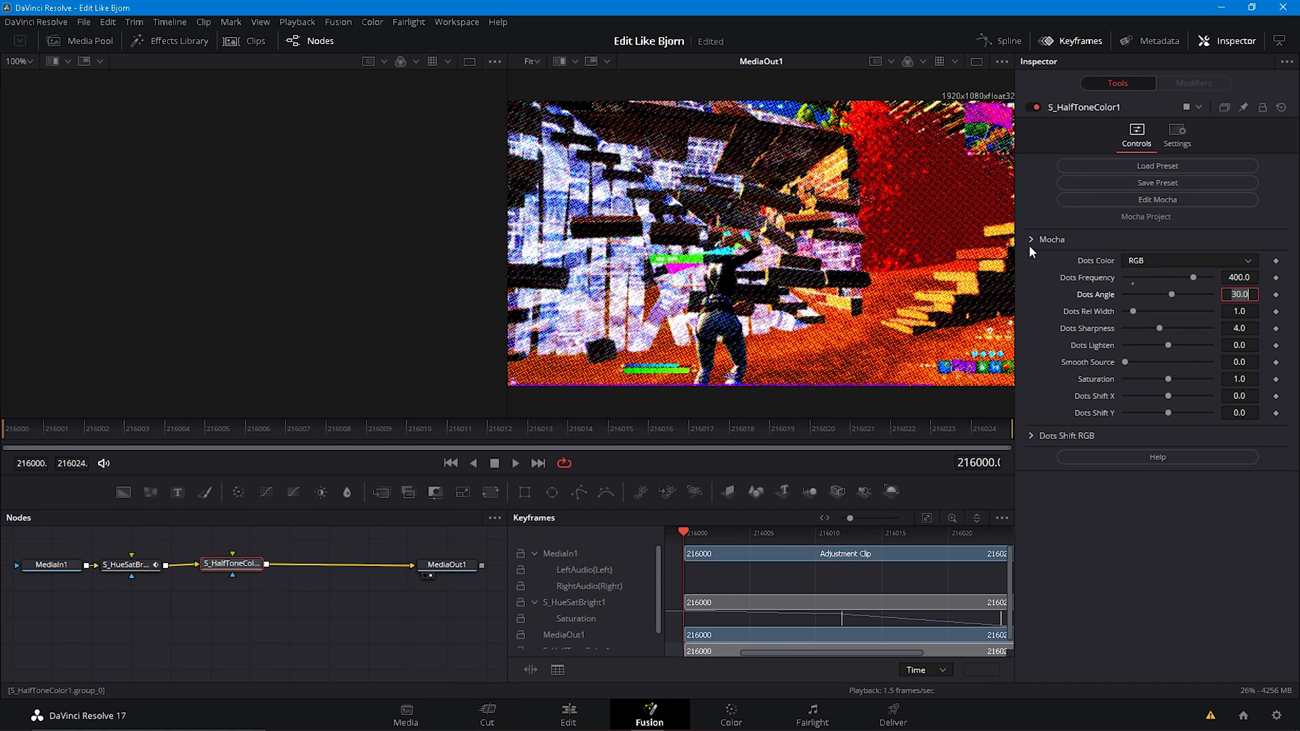
{"action": "left_click", "coordinate": [1032, 240]}
{"action": "left_click_drag", "start_coordinate": [1212, 274], "coordinate": [980, 279]}
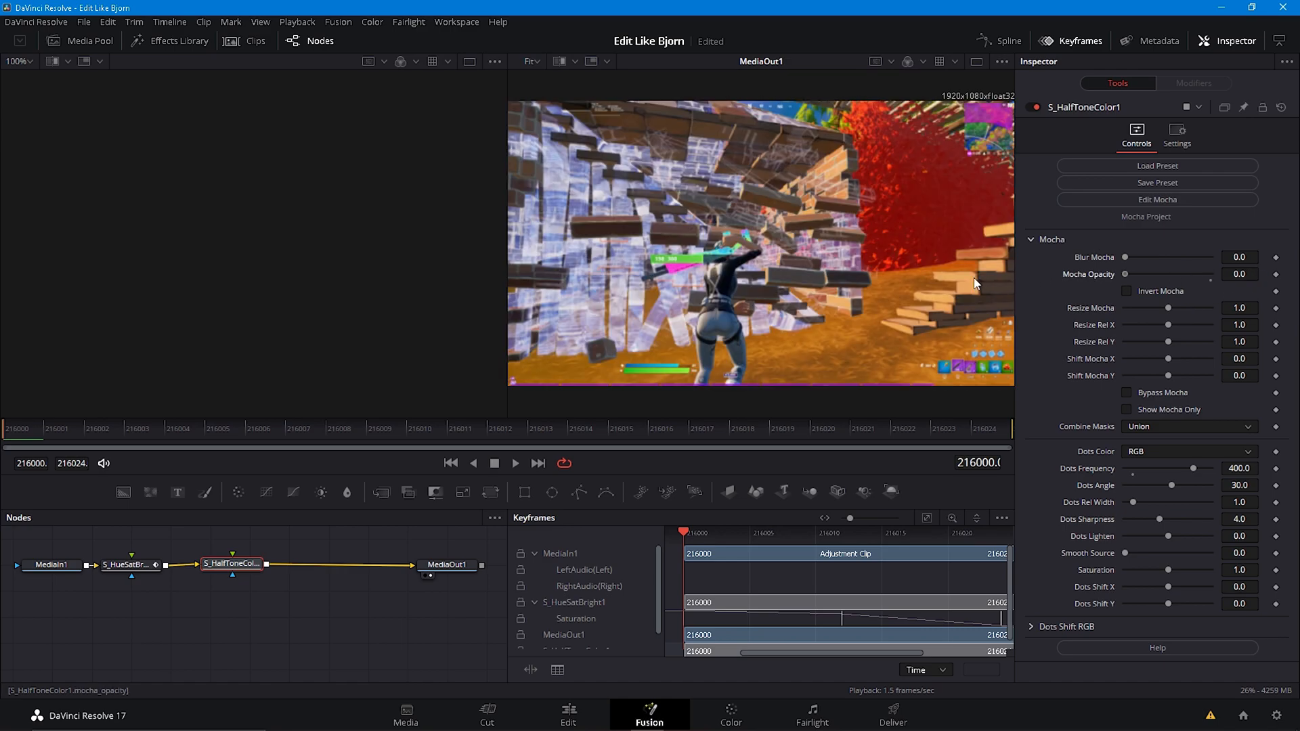
Keyframe the S_HalfToneColor node's Mocha Opacity at 0.0 on frame 216000 and add a second keyframe on frame 216012.
{"action": "left_click", "coordinate": [1277, 274]}
{"action": "left_click", "coordinate": [128, 565]}
{"action": "left_click_drag", "start_coordinate": [461, 429], "coordinate": [492, 428]}
{"action": "left_click", "coordinate": [227, 564]}
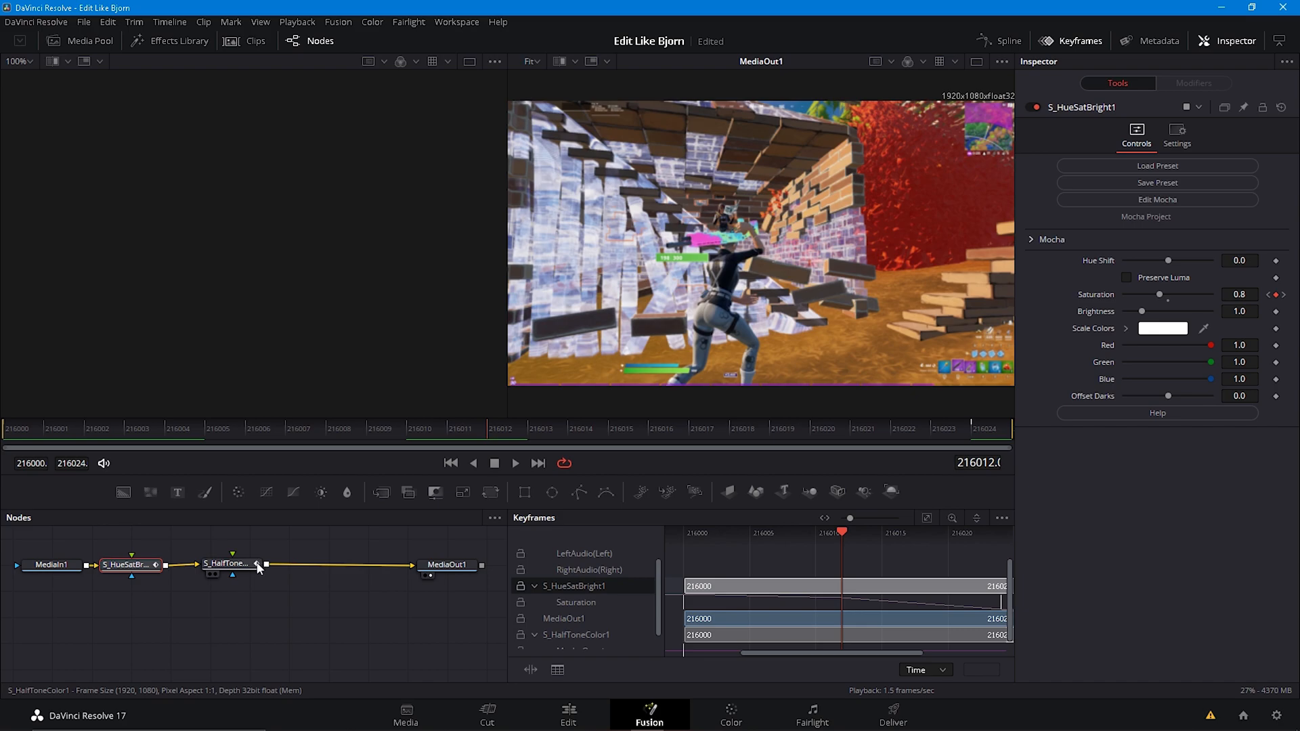
{"action": "left_click", "coordinate": [1275, 275]}
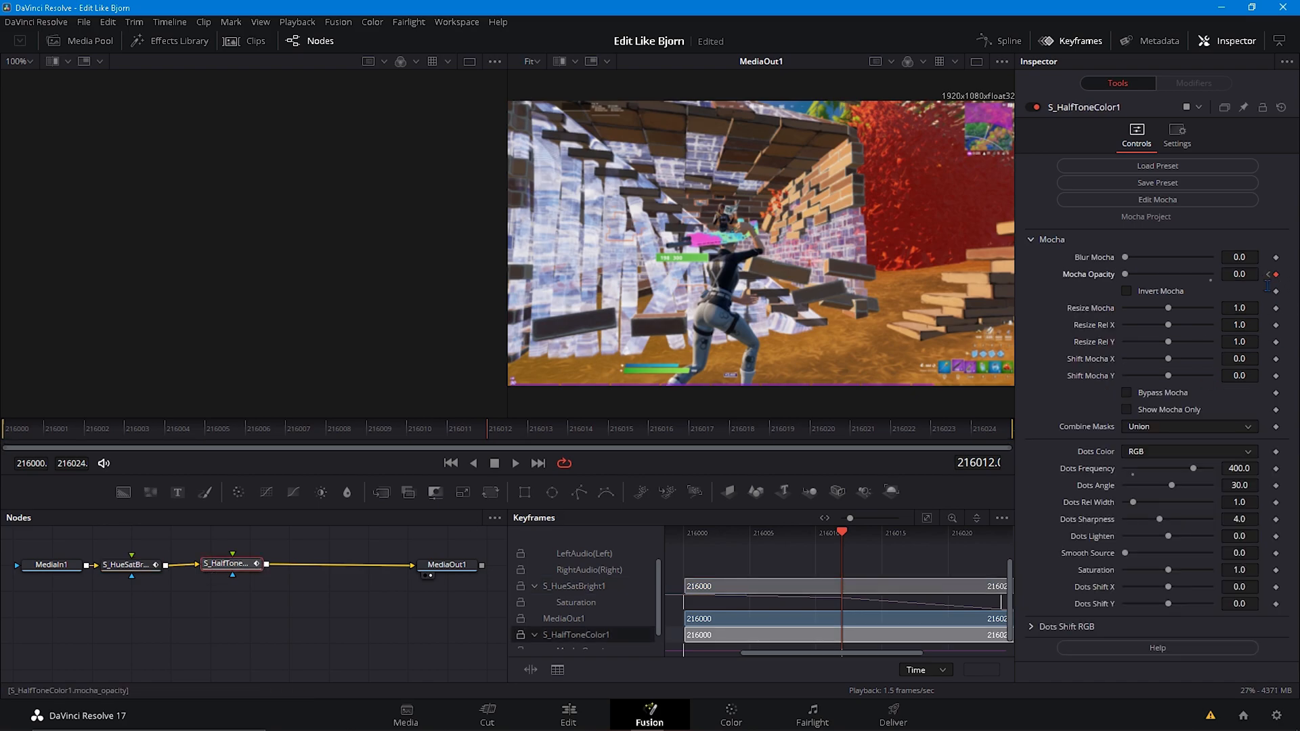
Set the S_HalfToneColor node's Mocha Opacity to 0.2 on the frame 216012 keyframe.
{"action": "key", "text": "Tab"}
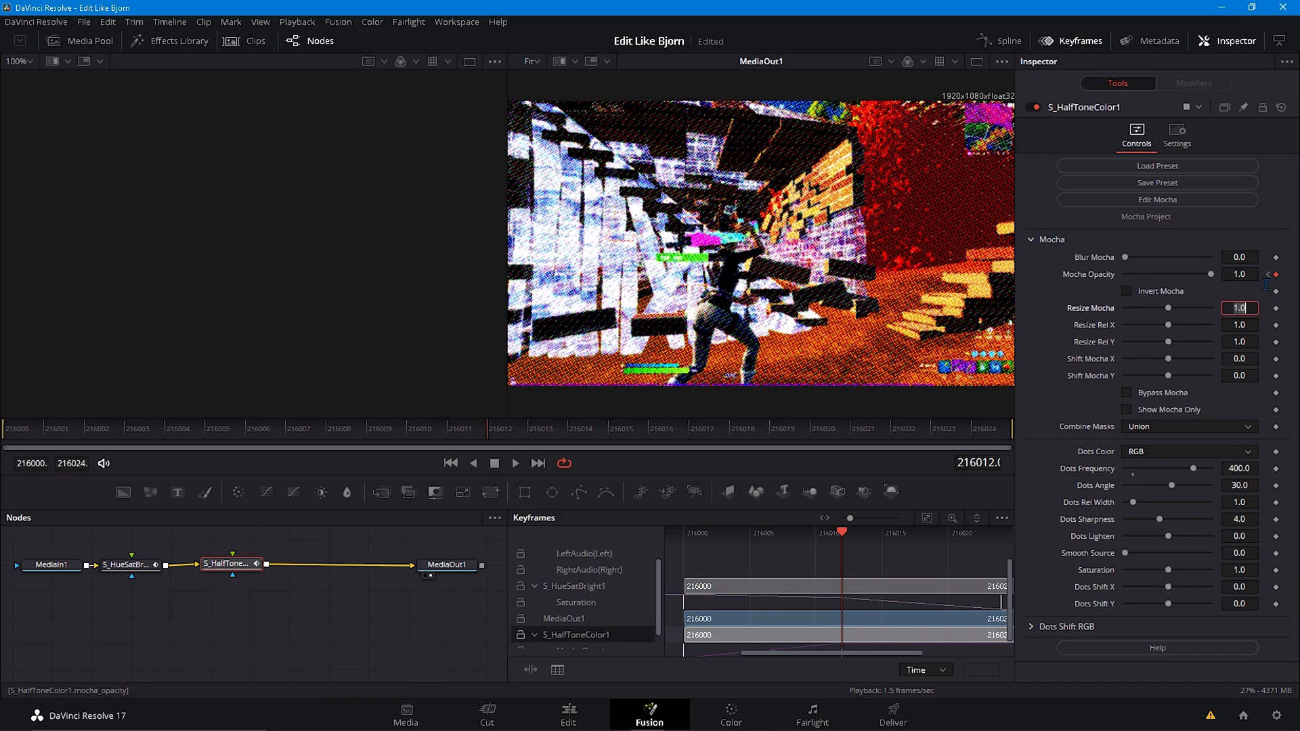
{"action": "left_click", "coordinate": [1245, 277]}
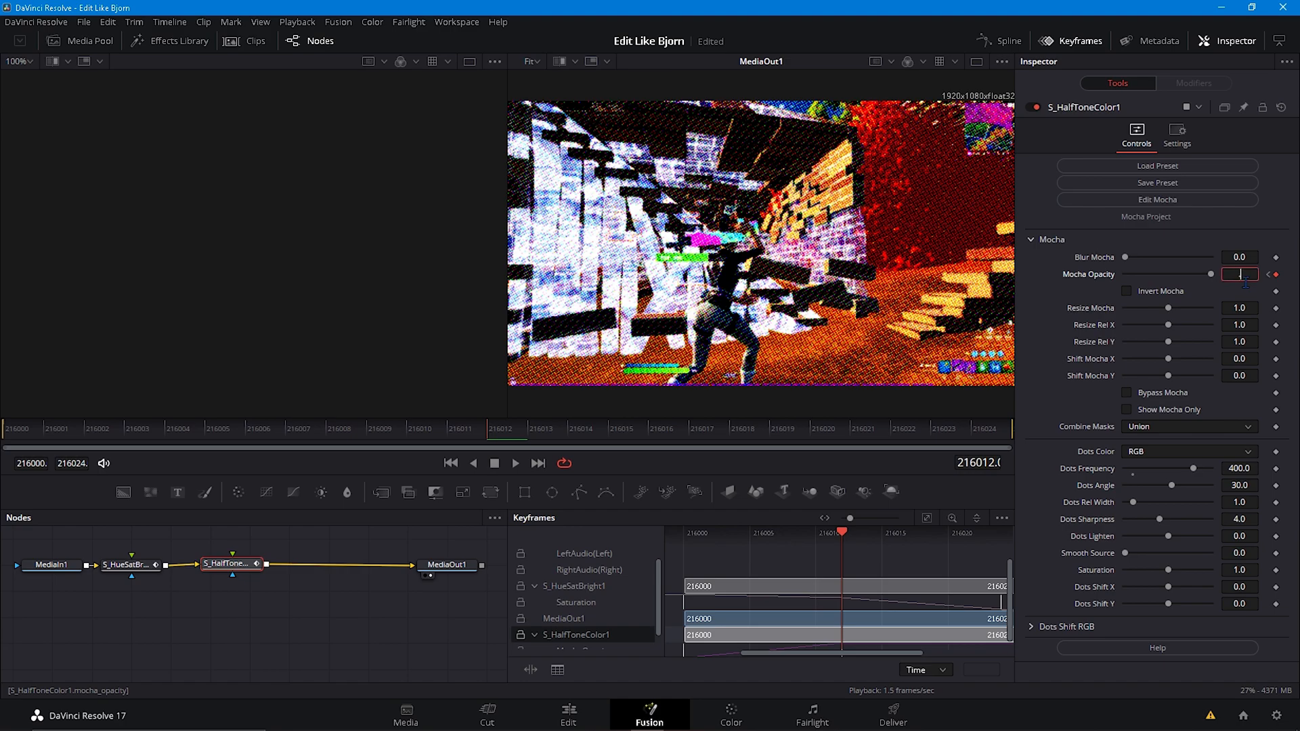
{"action": "type", "text": "0.2"}
{"action": "key", "text": "Tab"}
{"action": "left_click", "coordinate": [1241, 272]}
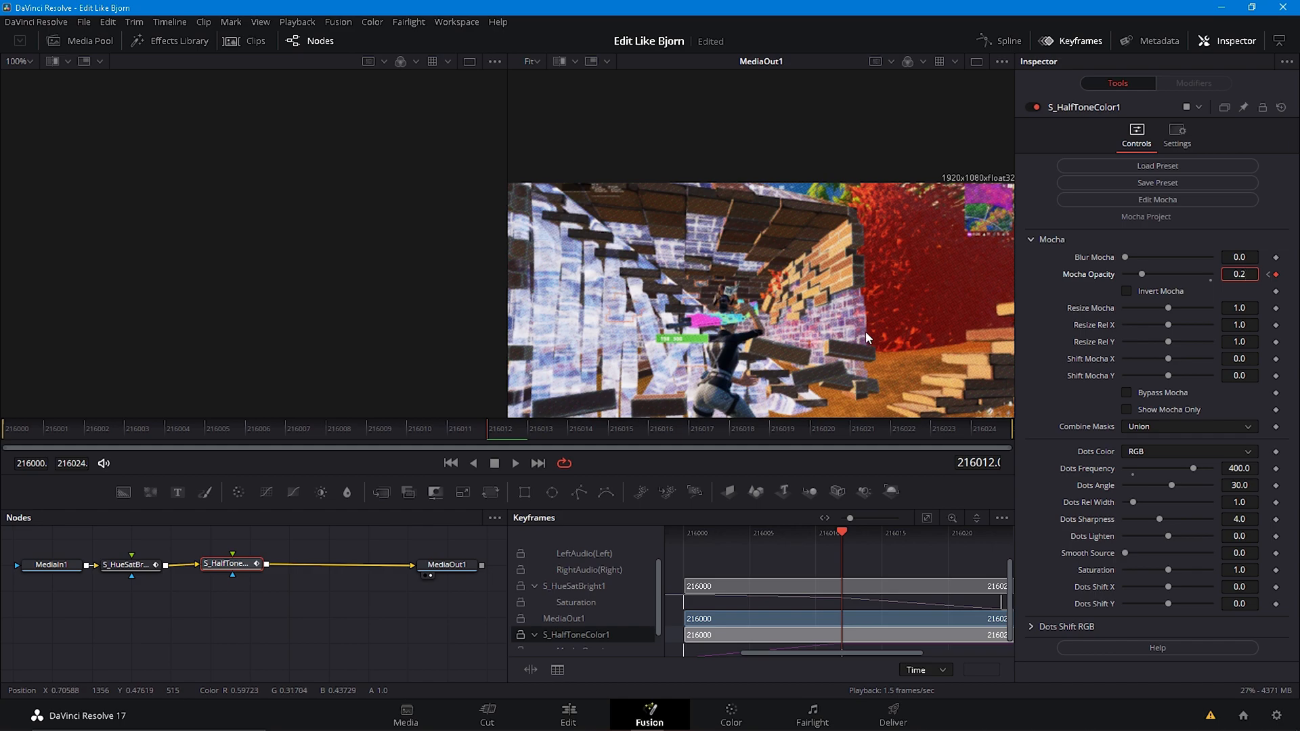
Keyframe the S_HalfToneColor node's Mocha Opacity at 0.8 on frame 216024.
{"action": "left_click_drag", "start_coordinate": [528, 429], "coordinate": [1078, 410]}
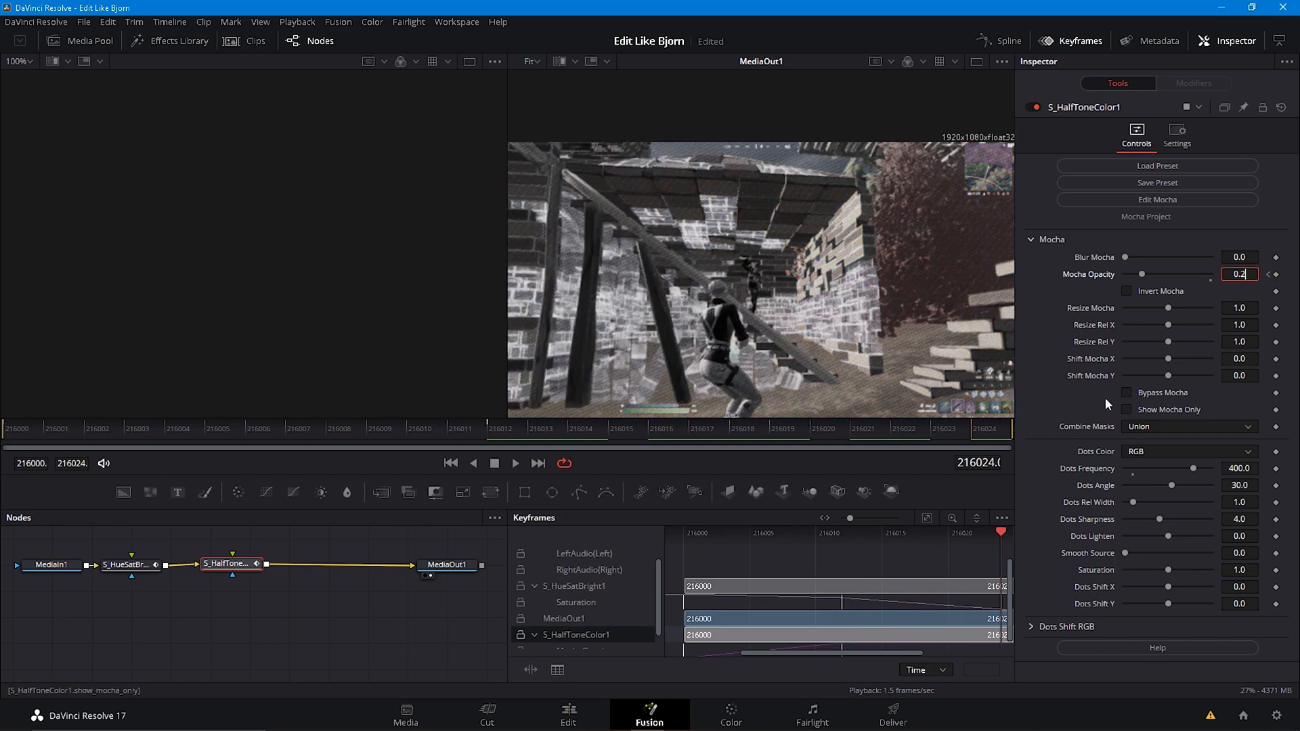
{"action": "left_click", "coordinate": [1276, 273]}
{"action": "left_click", "coordinate": [1257, 279]}
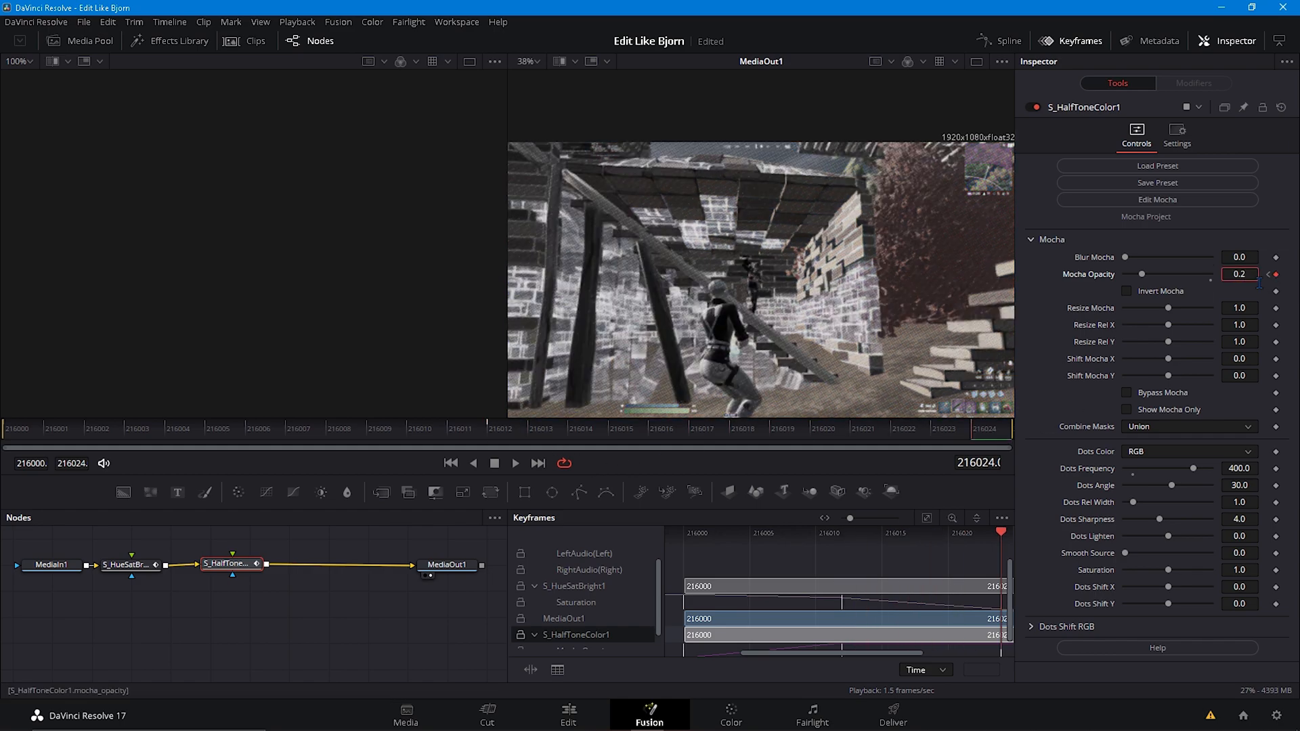
{"action": "type", "text": "8"}
{"action": "key", "text": "BackSpace"}
{"action": "key", "text": "BackSpace"}
{"action": "type", "text": "8"}
{"action": "key", "text": "Tab"}
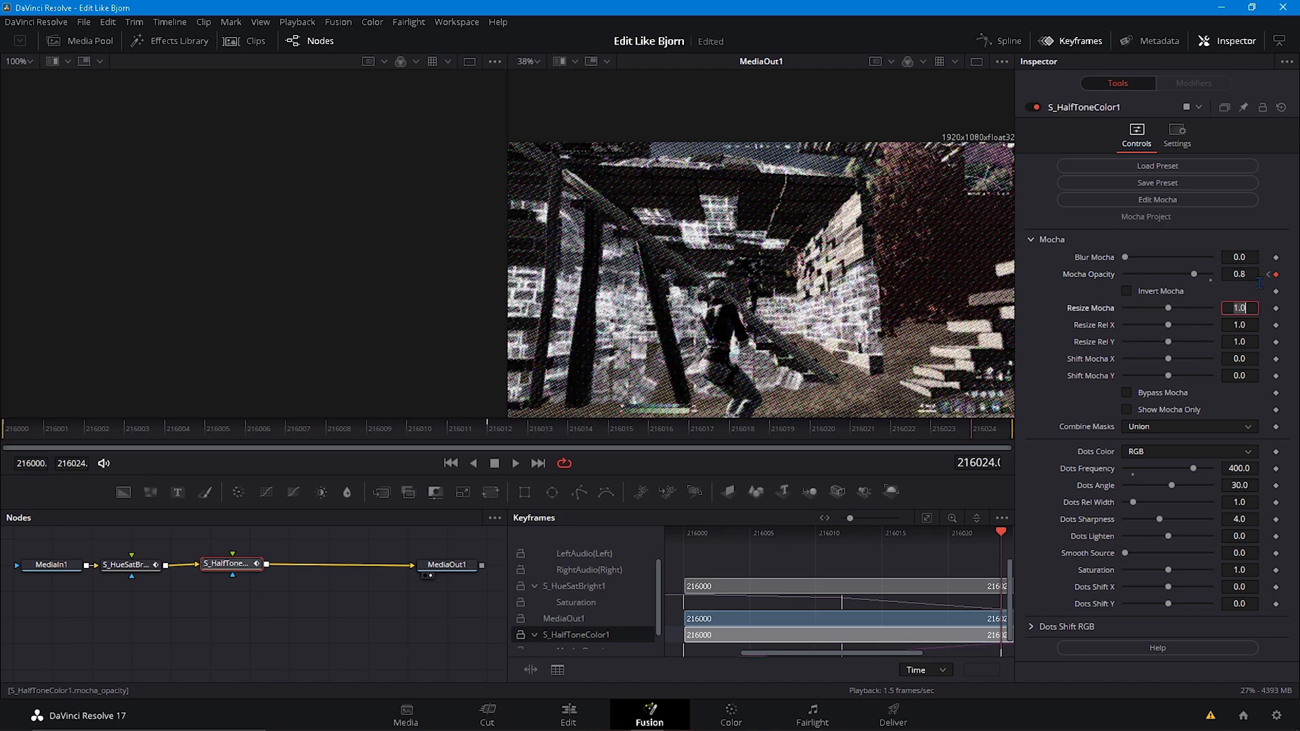
Return to the first frame and add a BCC Lens Blur OBS node between S_HalfToneColor and MediaOut1.
{"action": "left_click_drag", "start_coordinate": [991, 429], "coordinate": [881, 436]}
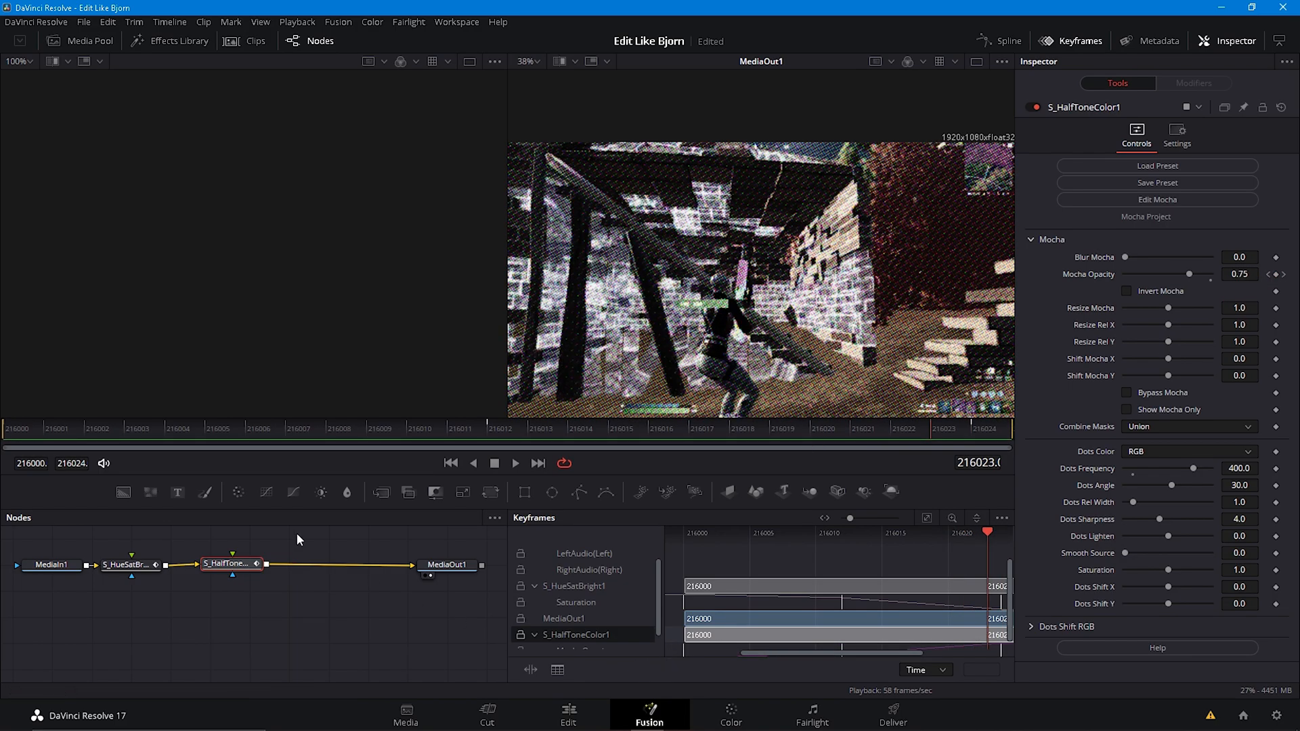
{"action": "key", "text": "shift+space"}
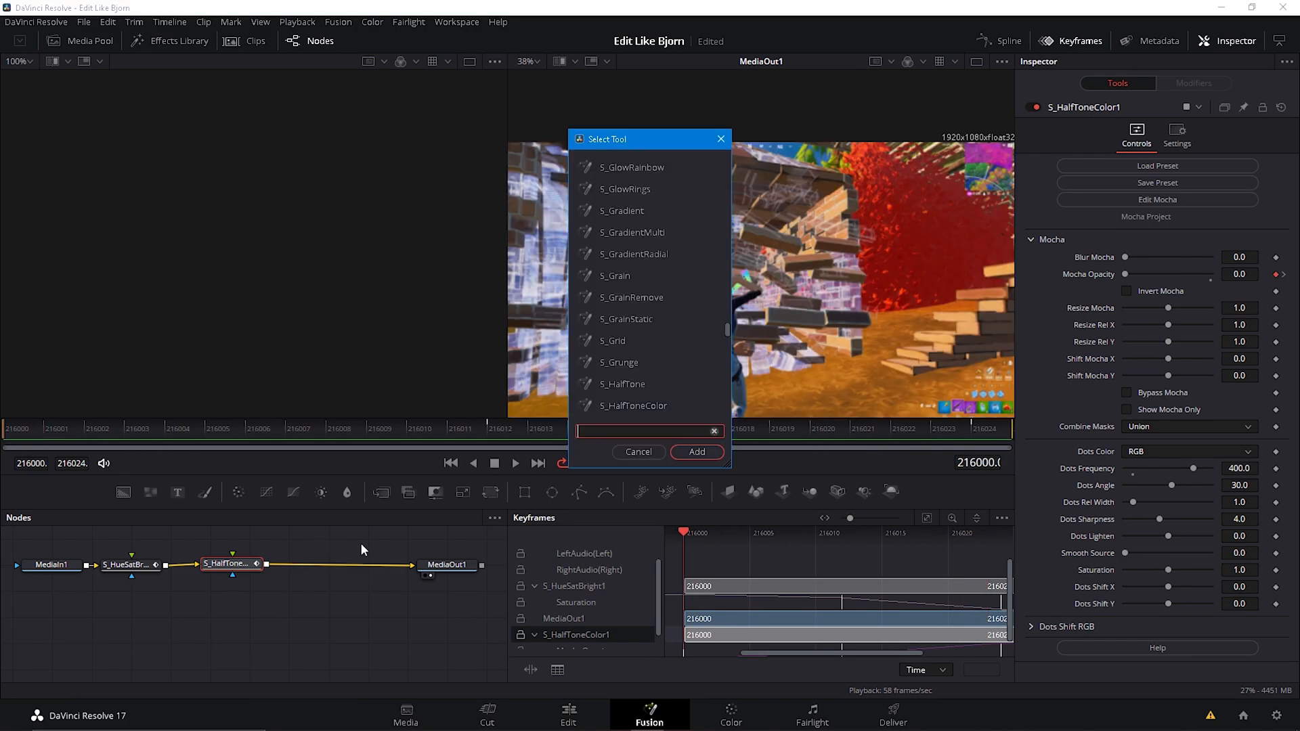
{"action": "type", "text": "lens"}
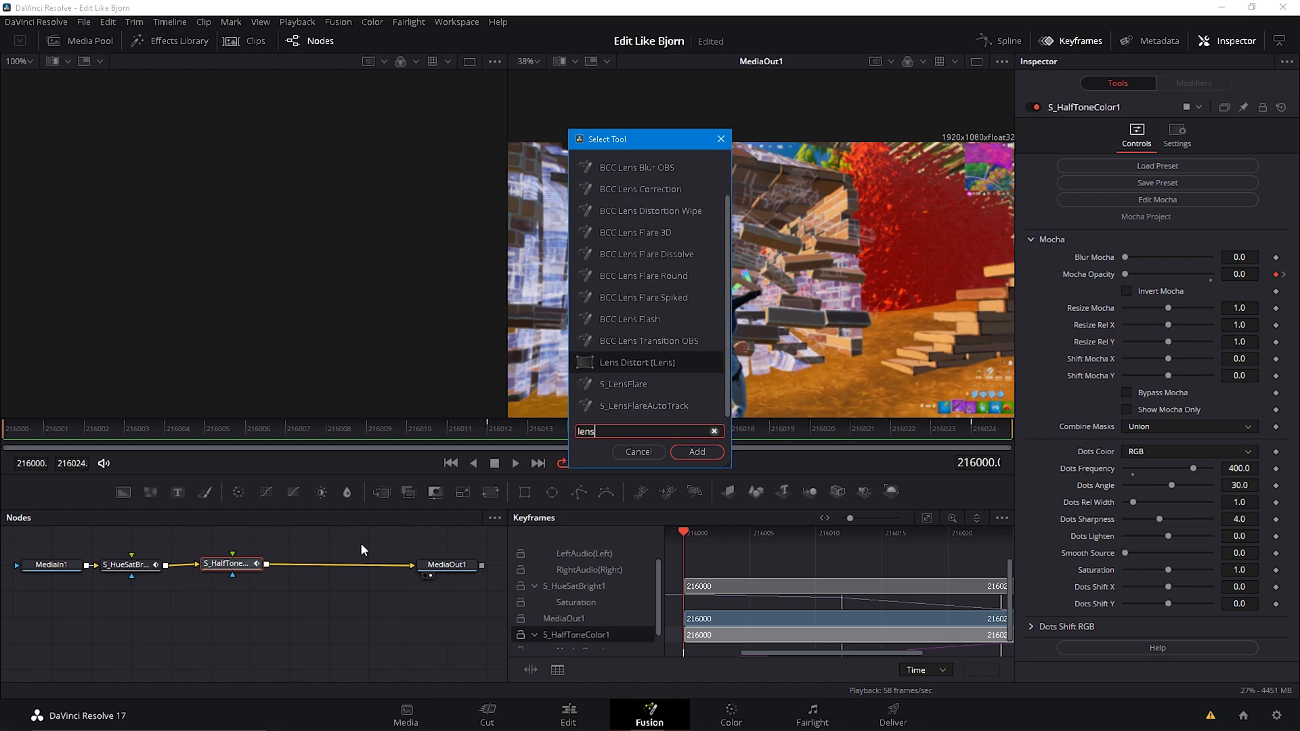
{"action": "type", "text": " bl"}
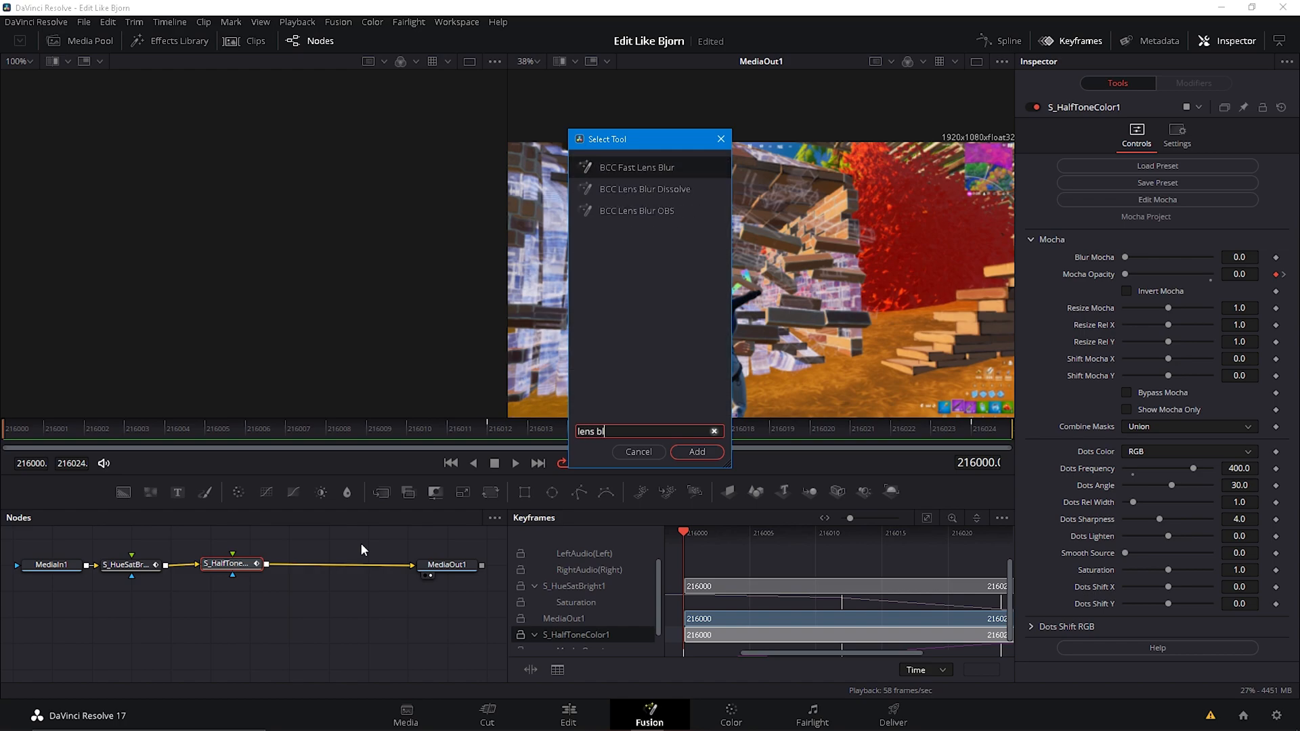
{"action": "left_click", "coordinate": [630, 211]}
{"action": "left_click", "coordinate": [697, 451]}
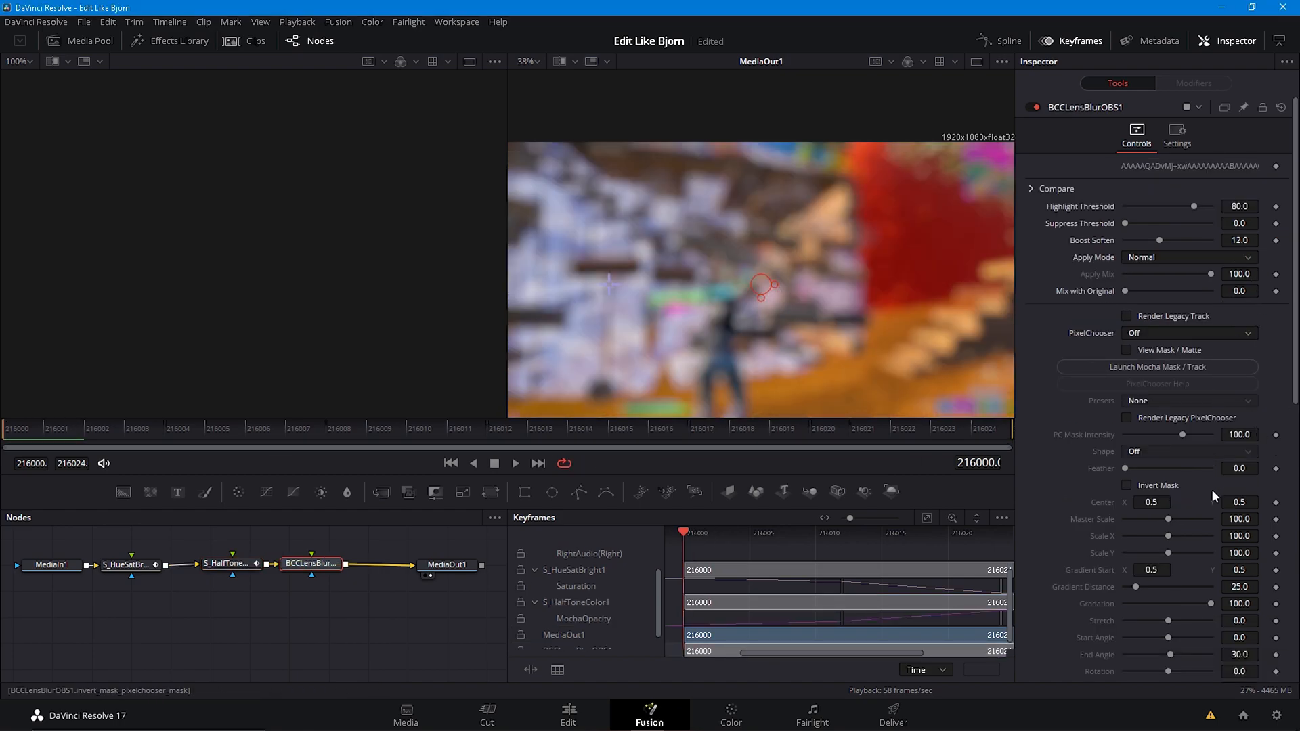
Expand the BCC Lens Blur OBS parameter groups from Compare through PixelChooser Matte to reach the Iris Scale settings.
{"action": "left_click", "coordinate": [1028, 188]}
{"action": "left_click", "coordinate": [1046, 224]}
{"action": "left_click", "coordinate": [1048, 243]}
{"action": "left_click", "coordinate": [1035, 266]}
{"action": "left_click", "coordinate": [1045, 283]}
{"action": "left_click", "coordinate": [1046, 300]}
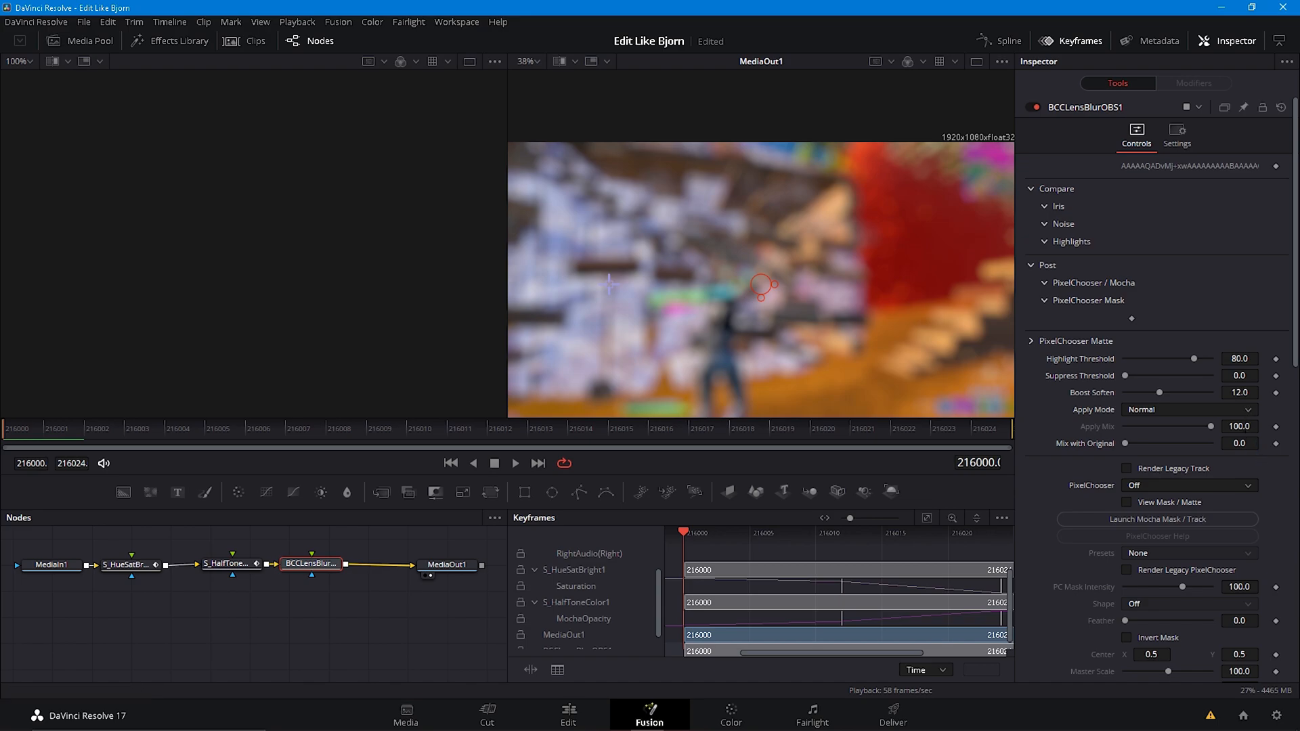
{"action": "left_click", "coordinate": [1033, 339]}
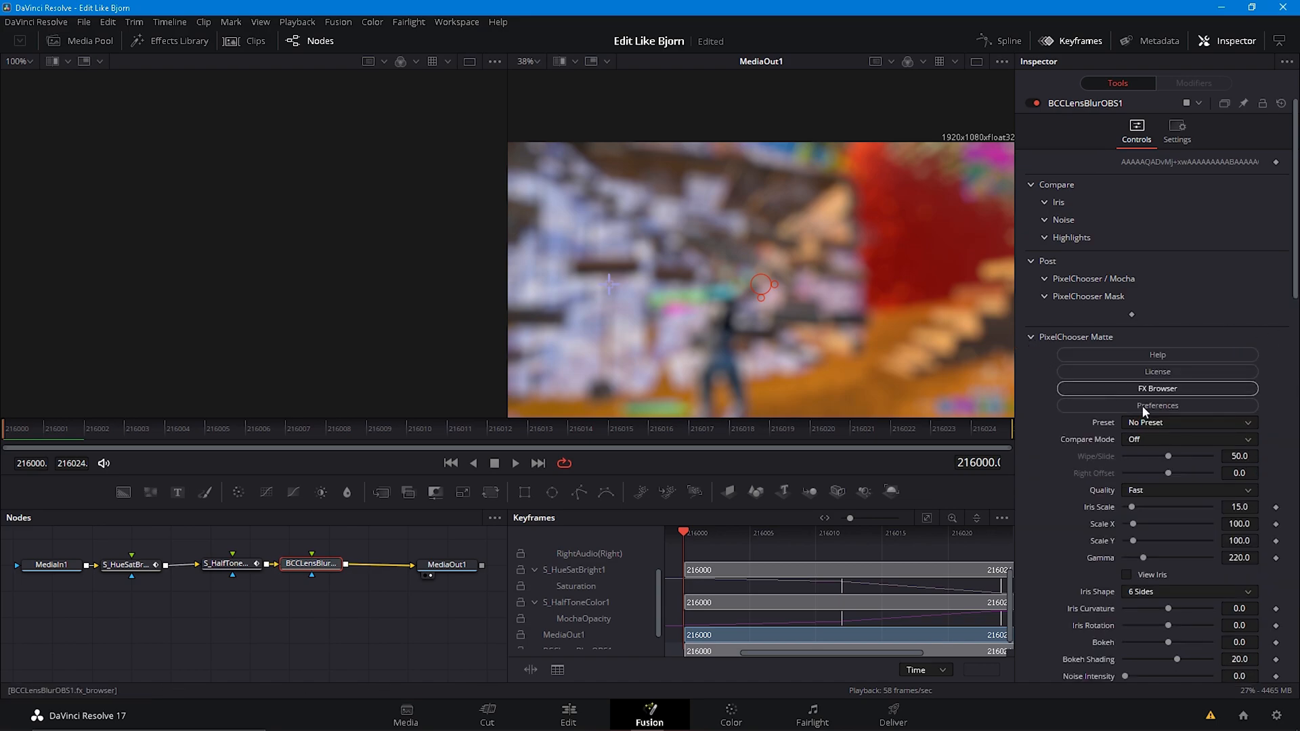
Set the lens blur's Scale X and Scale Y to 25 and its Iris Scale to 10.
{"action": "left_click", "coordinate": [1247, 524]}
{"action": "type", "text": "25"}
{"action": "key", "text": "Tab"}
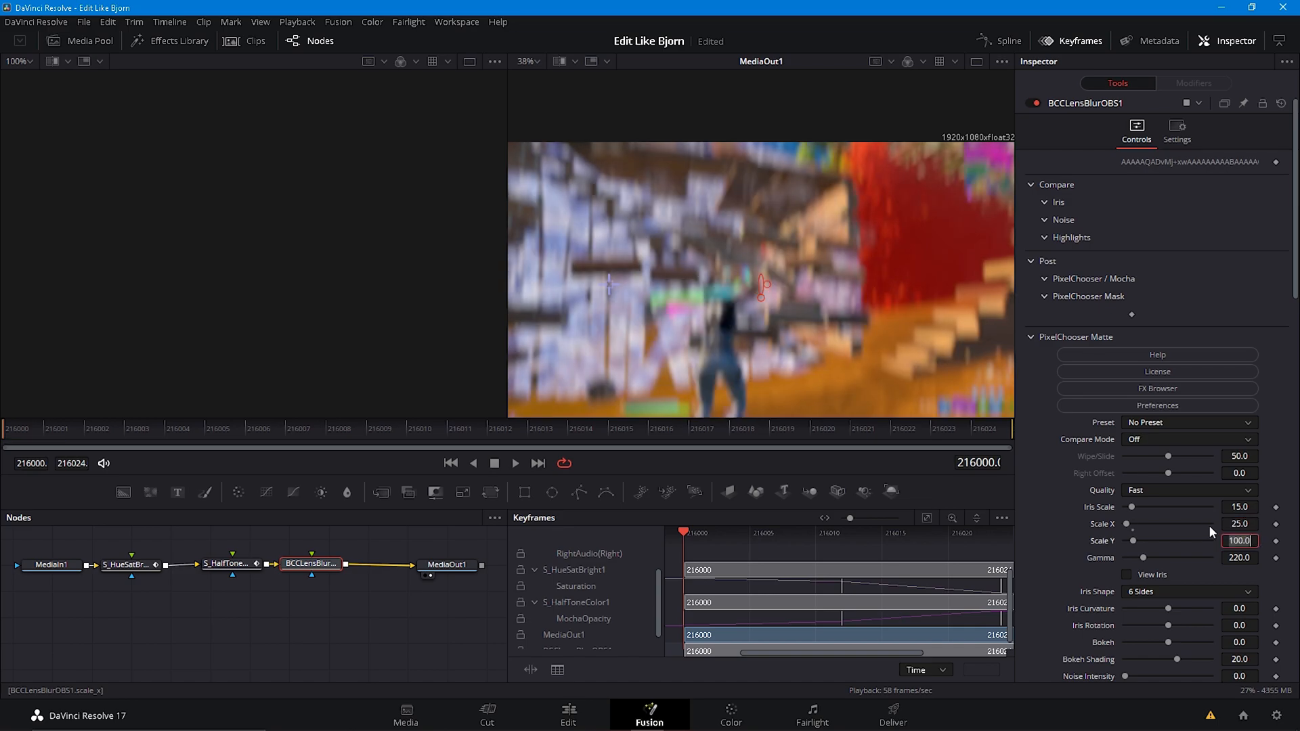
{"action": "type", "text": "25"}
{"action": "key", "text": "Tab"}
{"action": "left_click", "coordinate": [1244, 507]}
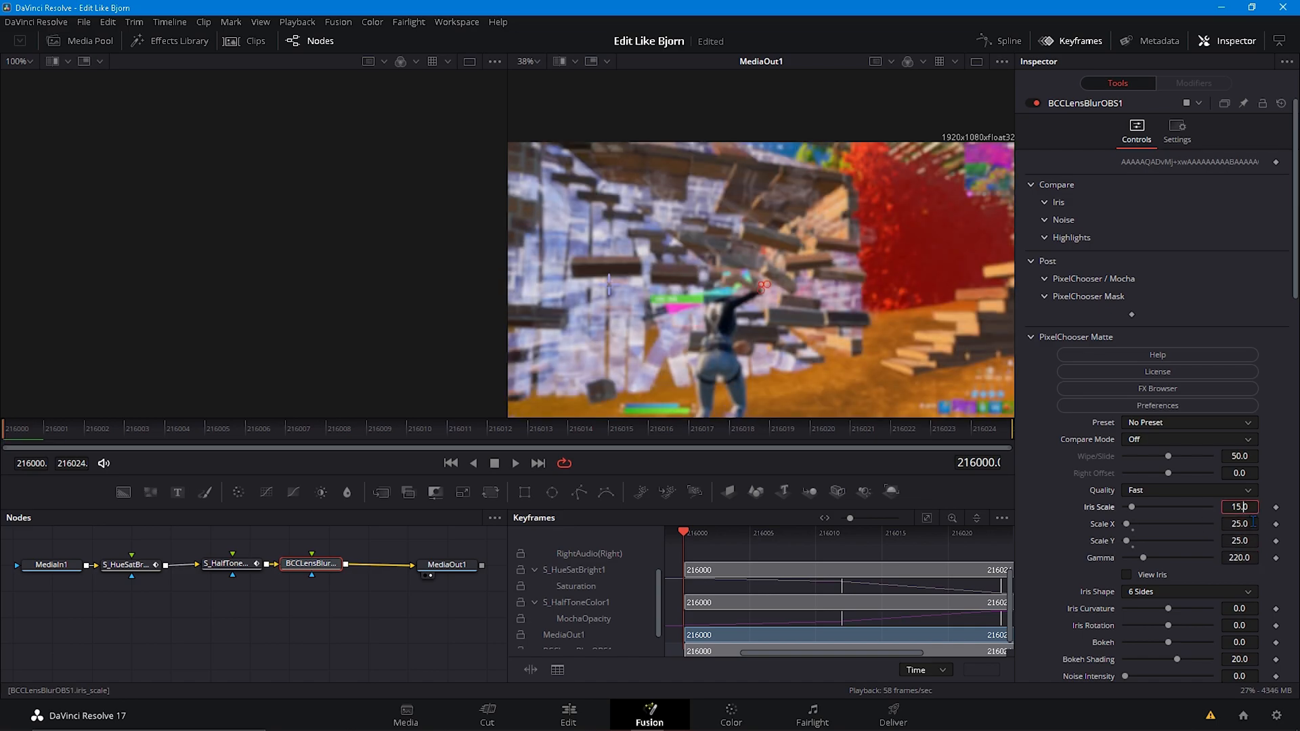
{"action": "type", "text": "10"}
{"action": "key", "text": "Return"}
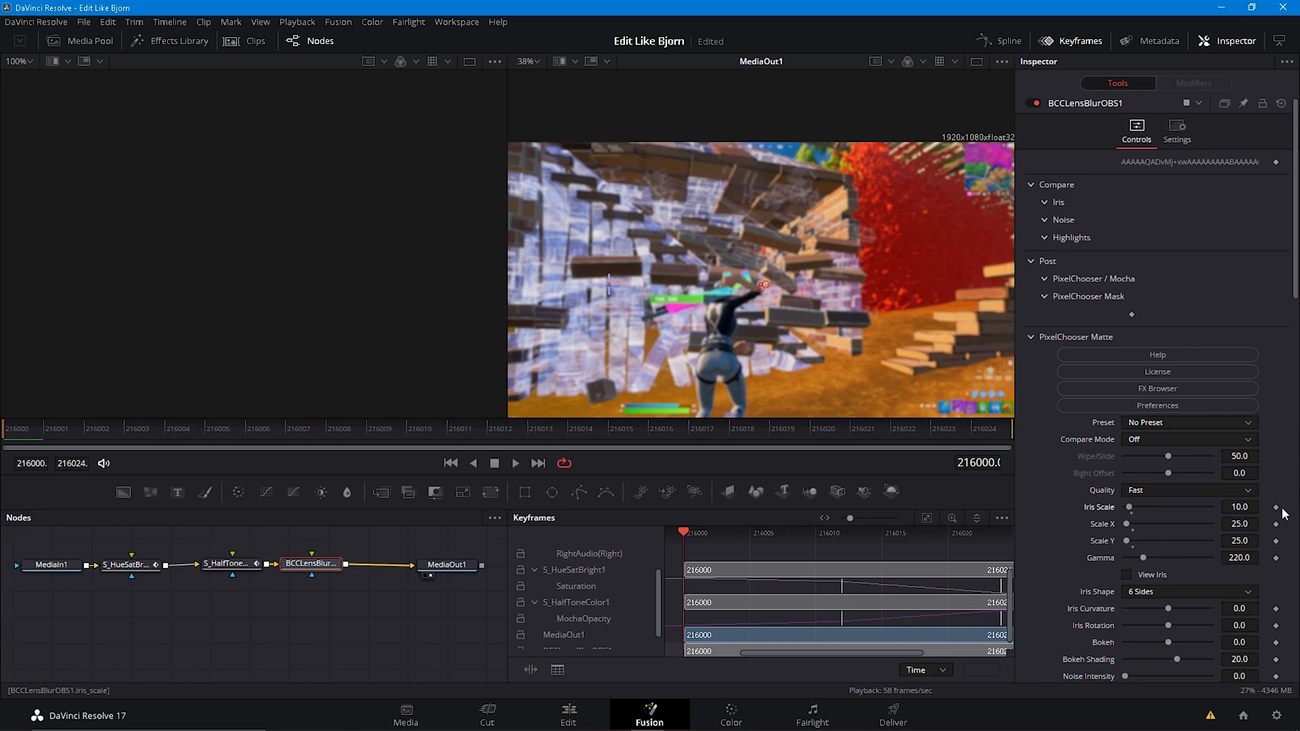
Keyframe the lens blur's Iris Scale at 0 on frame 216000 and at 10.0 on frame 216010.
{"action": "left_click", "coordinate": [1276, 507]}
{"action": "key", "text": "Right"}
{"action": "key", "text": "Right"}
{"action": "key", "text": "Right"}
{"action": "key", "text": "Right"}
{"action": "key", "text": "Right"}
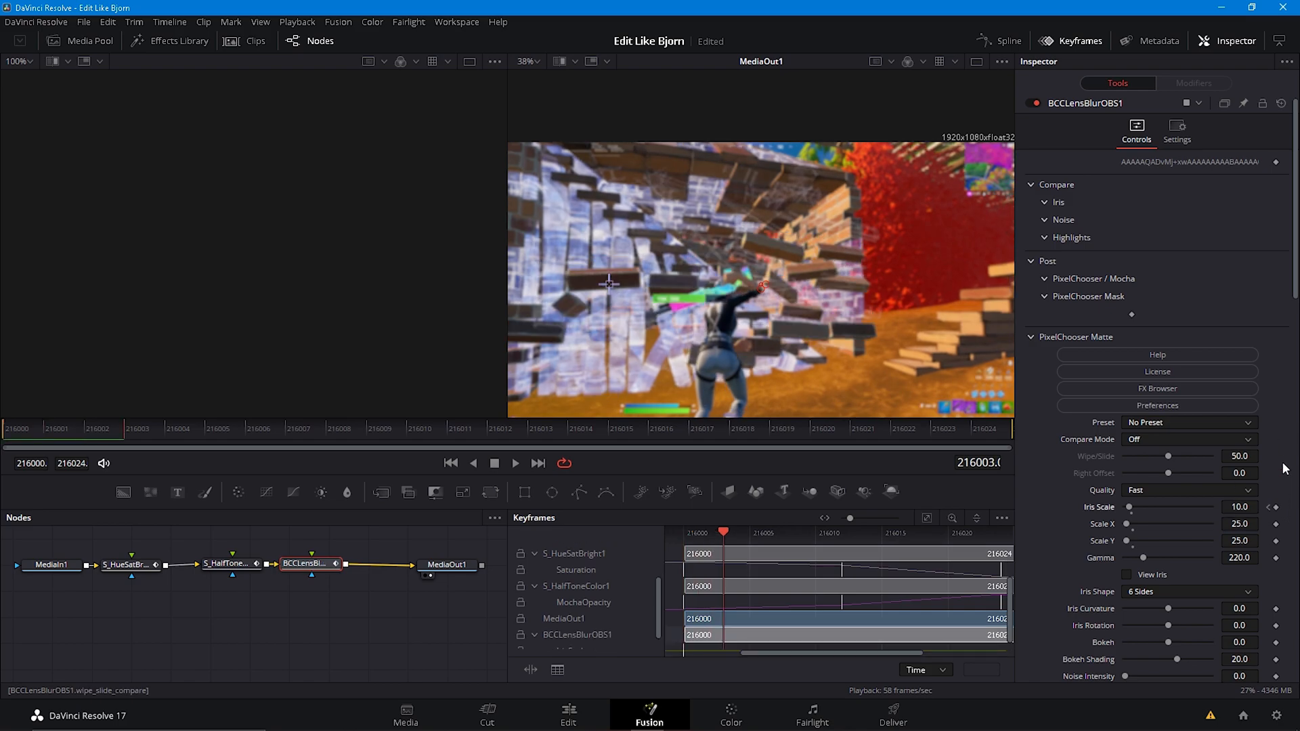
{"action": "key", "text": "Right"}
{"action": "key", "text": "Right"}
{"action": "key", "text": "Right"}
{"action": "key", "text": "Right"}
{"action": "key", "text": "Right"}
{"action": "left_click", "coordinate": [1248, 509]}
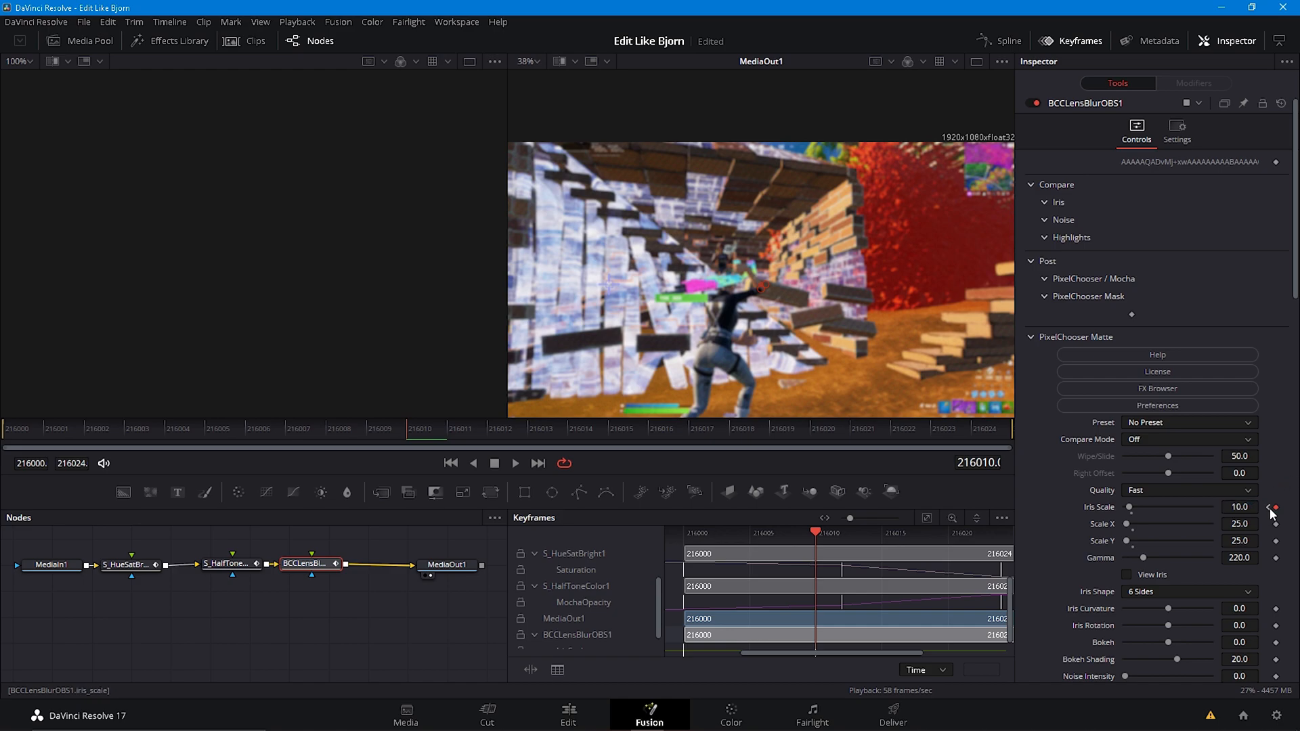
{"action": "left_click", "coordinate": [1269, 508]}
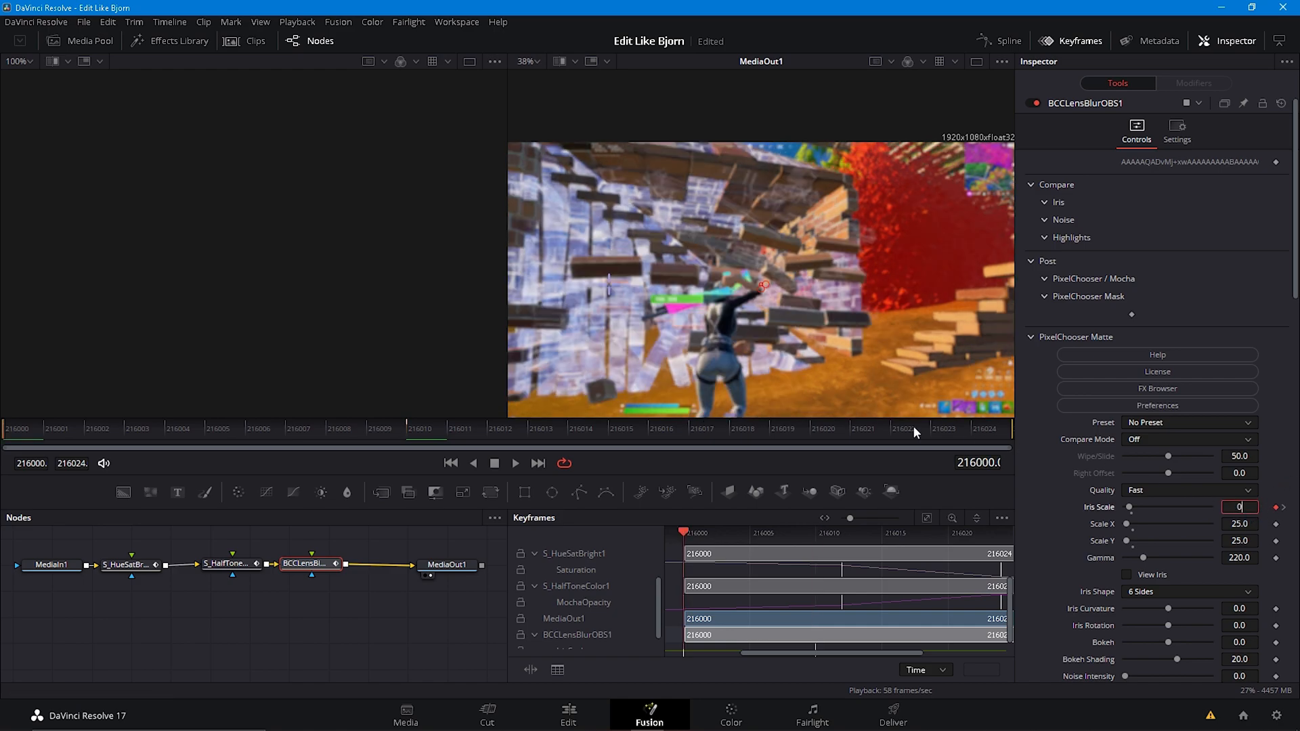
Keyframe the lens blur's Iris Scale at 0 on frame 216015.
{"action": "left_click", "coordinate": [1283, 507]}
{"action": "key", "text": "Right"}
{"action": "key", "text": "Right"}
{"action": "key", "text": "Right"}
{"action": "key", "text": "Right"}
{"action": "key", "text": "Right"}
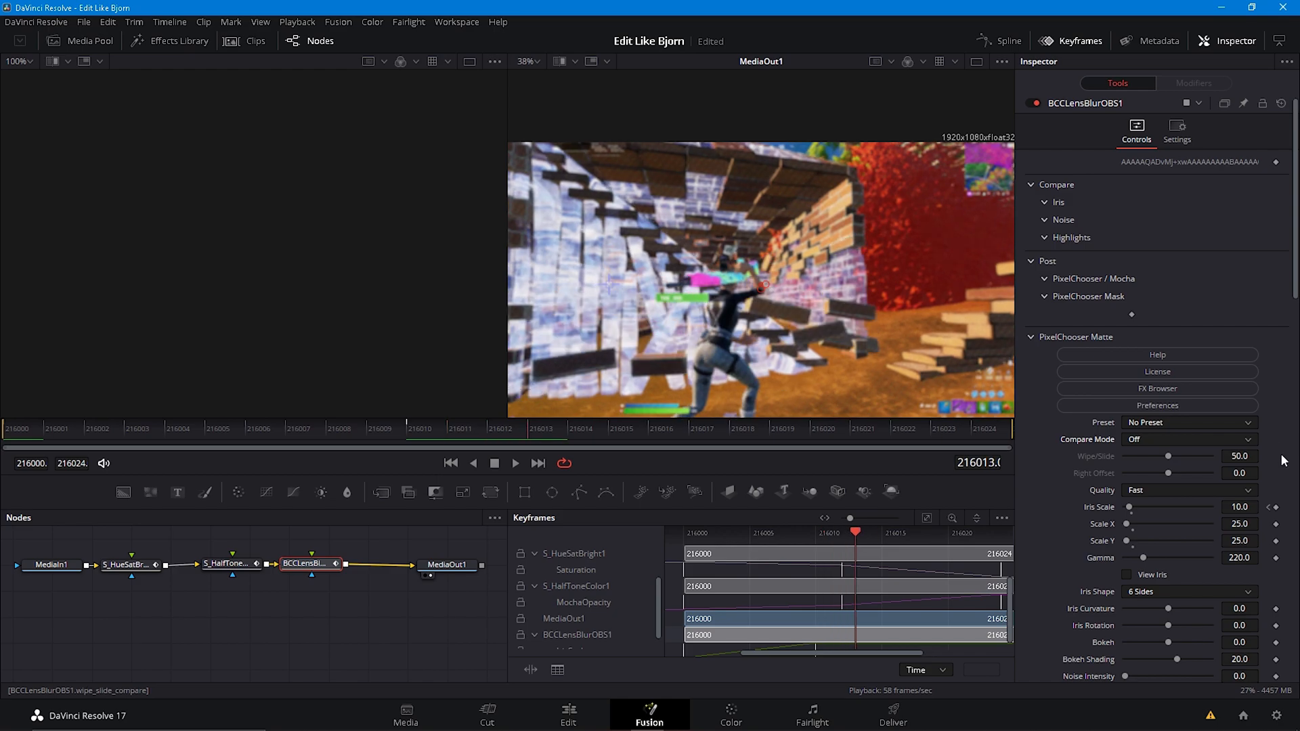
{"action": "left_click", "coordinate": [1276, 509]}
{"action": "double_click", "coordinate": [1241, 509]}
{"action": "type", "text": "0"}
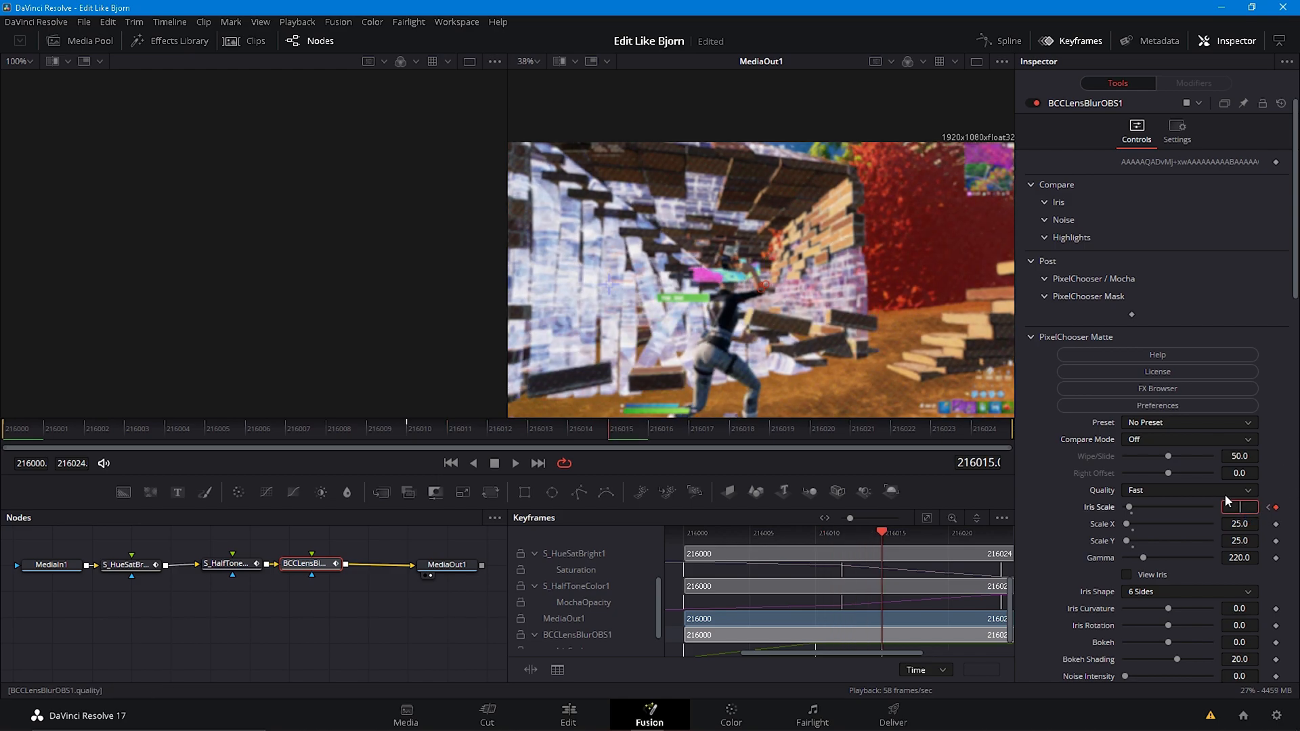
{"action": "key", "text": "Tab"}
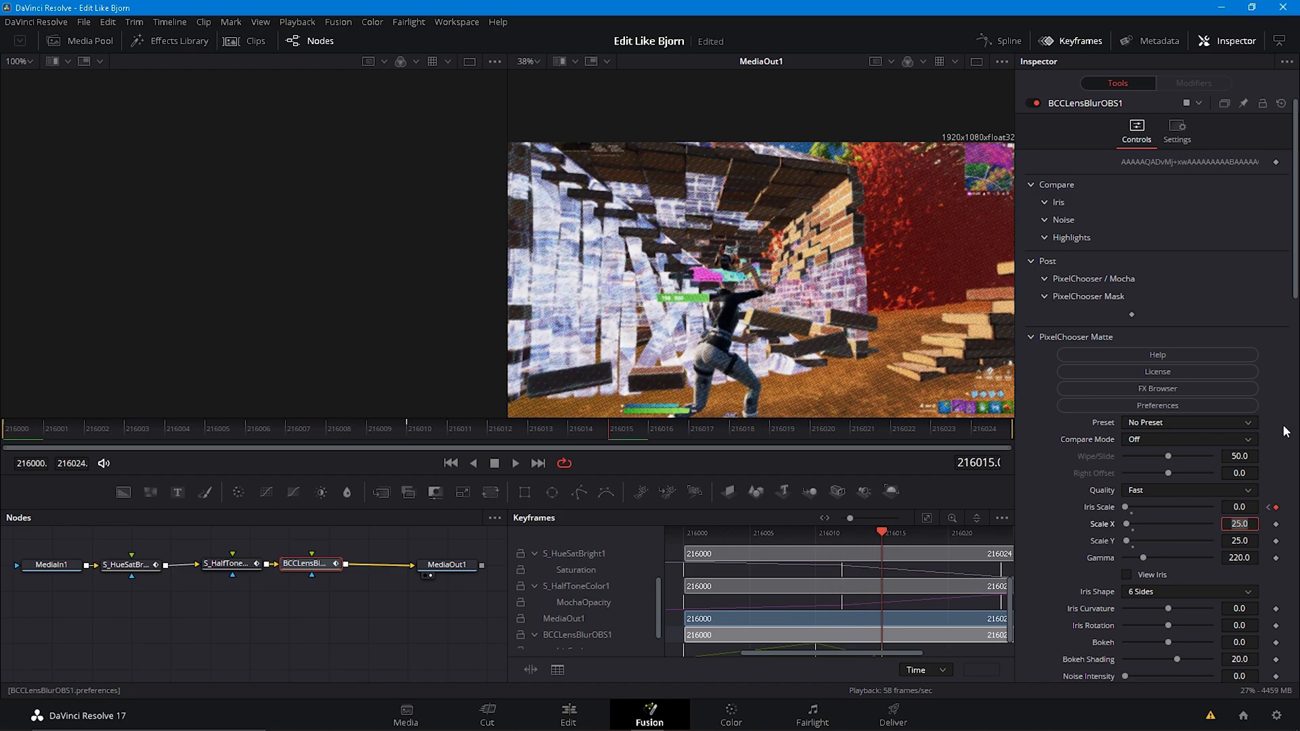
Keyframe the lens blur's Iris Scale at 10 on frame 216020.
{"action": "key", "text": "Right"}
{"action": "key", "text": "Right"}
{"action": "key", "text": "Right"}
{"action": "key", "text": "Right"}
{"action": "key", "text": "Right"}
{"action": "double_click", "coordinate": [1254, 512]}
{"action": "key", "text": "BackSpace"}
{"action": "type", "text": "10"}
{"action": "key", "text": "Tab"}
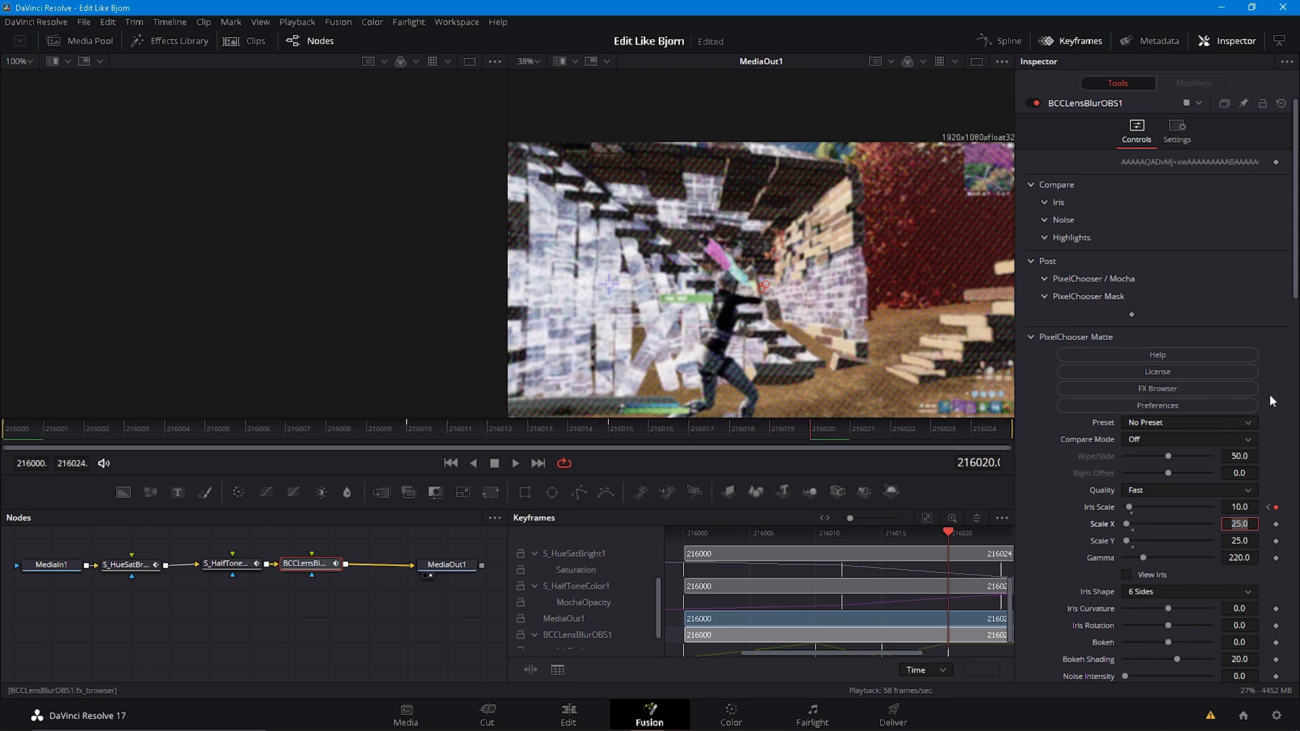
Keyframe the lens blur's Iris Scale at 0 on frame 216025 and play back the composition.
{"action": "left_click", "coordinate": [1294, 403]}
{"action": "key", "text": "Right"}
{"action": "key", "text": "Right"}
{"action": "key", "text": "Right"}
{"action": "key", "text": "Right"}
{"action": "key", "text": "Right"}
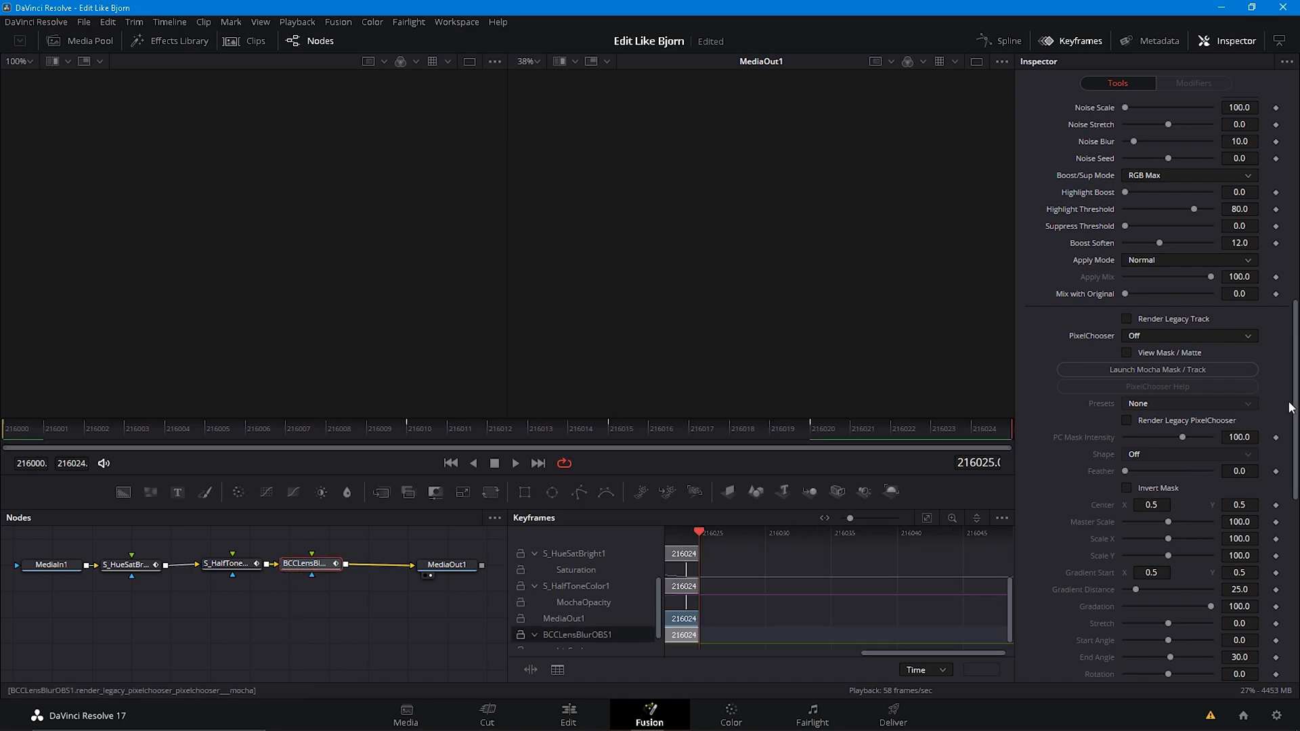
{"action": "scroll", "coordinate": [1192, 325], "scroll_direction": "up", "scroll_amount": 5}
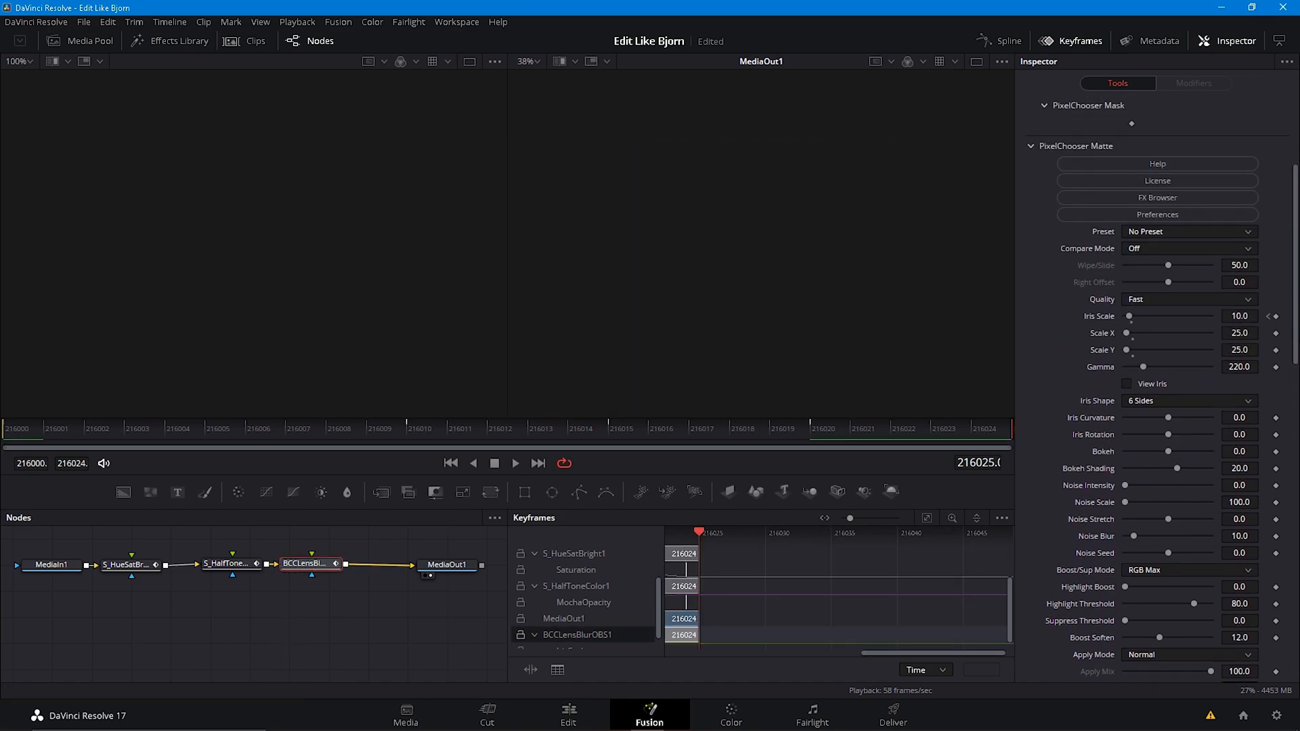
{"action": "left_click", "coordinate": [1240, 317]}
{"action": "type", "text": "0"}
{"action": "key", "text": "Tab"}
{"action": "key", "text": "space"}
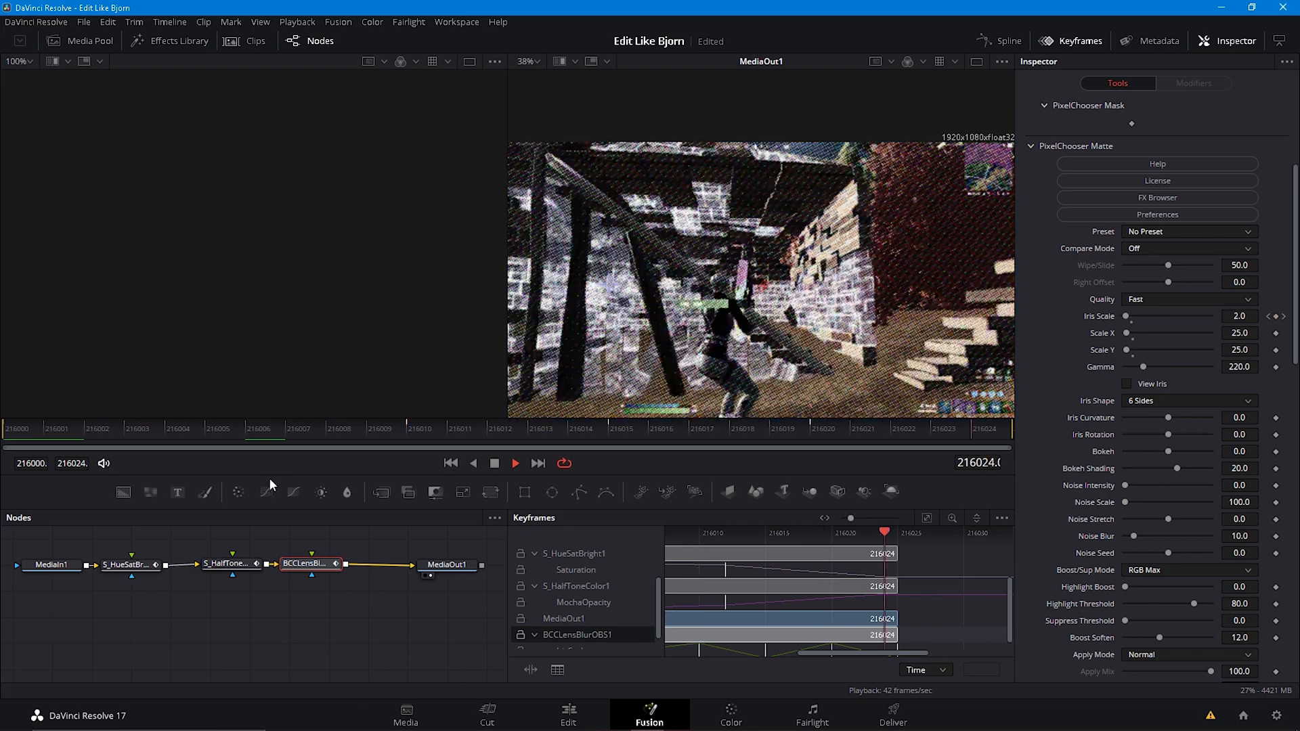
Return to the Edit page and place an adjustment clip on Video 3 starting at the 01:00:29:25 marker.
{"action": "left_click", "coordinate": [584, 711]}
{"action": "left_click_drag", "start_coordinate": [888, 489], "coordinate": [1087, 489]}
{"action": "left_click_drag", "start_coordinate": [1027, 454], "coordinate": [1021, 454]}
{"action": "left_click", "coordinate": [1077, 483]}
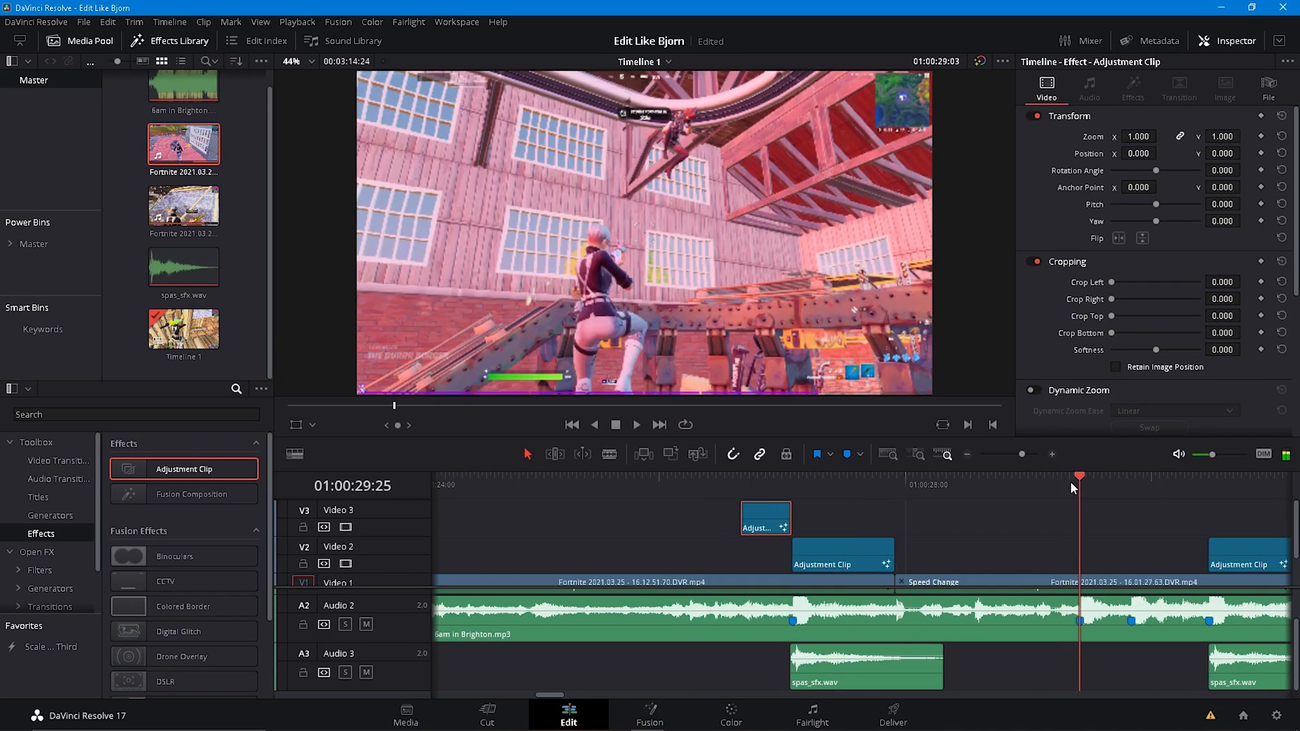
{"action": "left_click", "coordinate": [773, 515]}
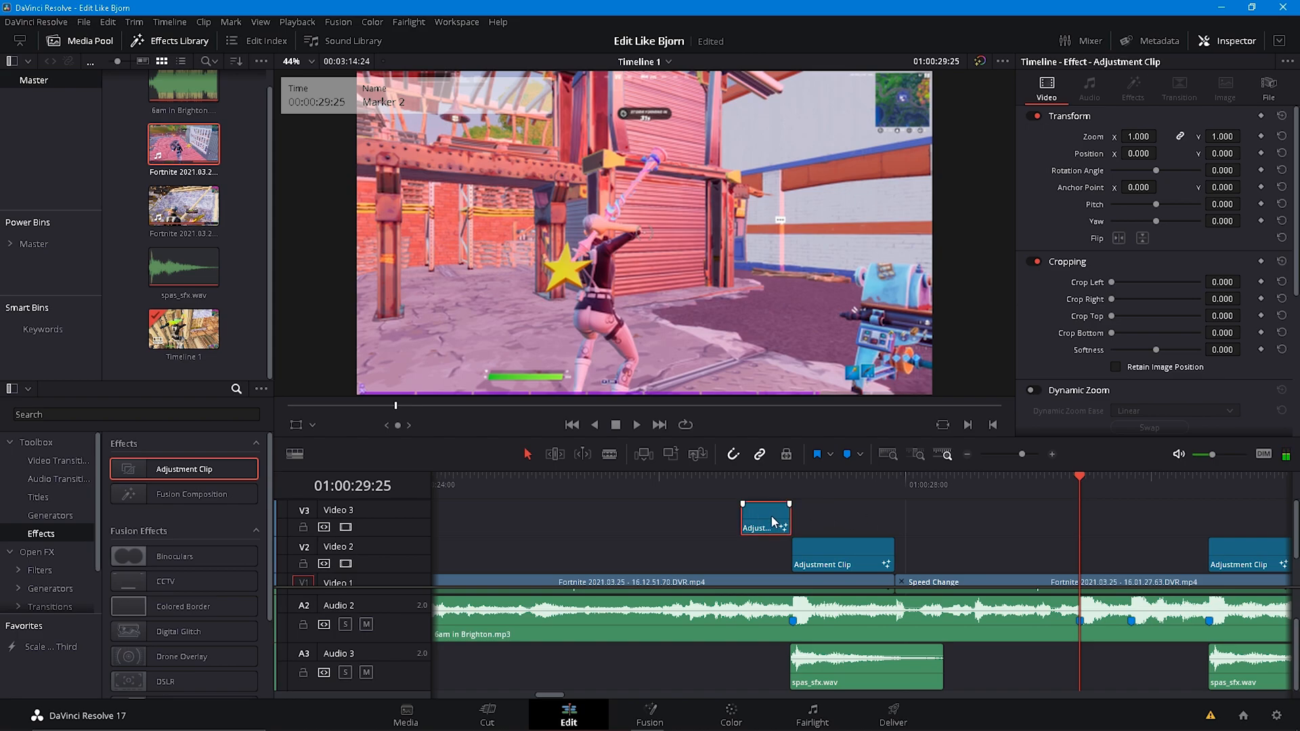
{"action": "left_click_drag", "start_coordinate": [184, 469], "coordinate": [1190, 543]}
Undo the accidental Video 2 clip move and cut the new Video 3 adjustment clip down to about 39 frames.
{"action": "key", "text": "space"}
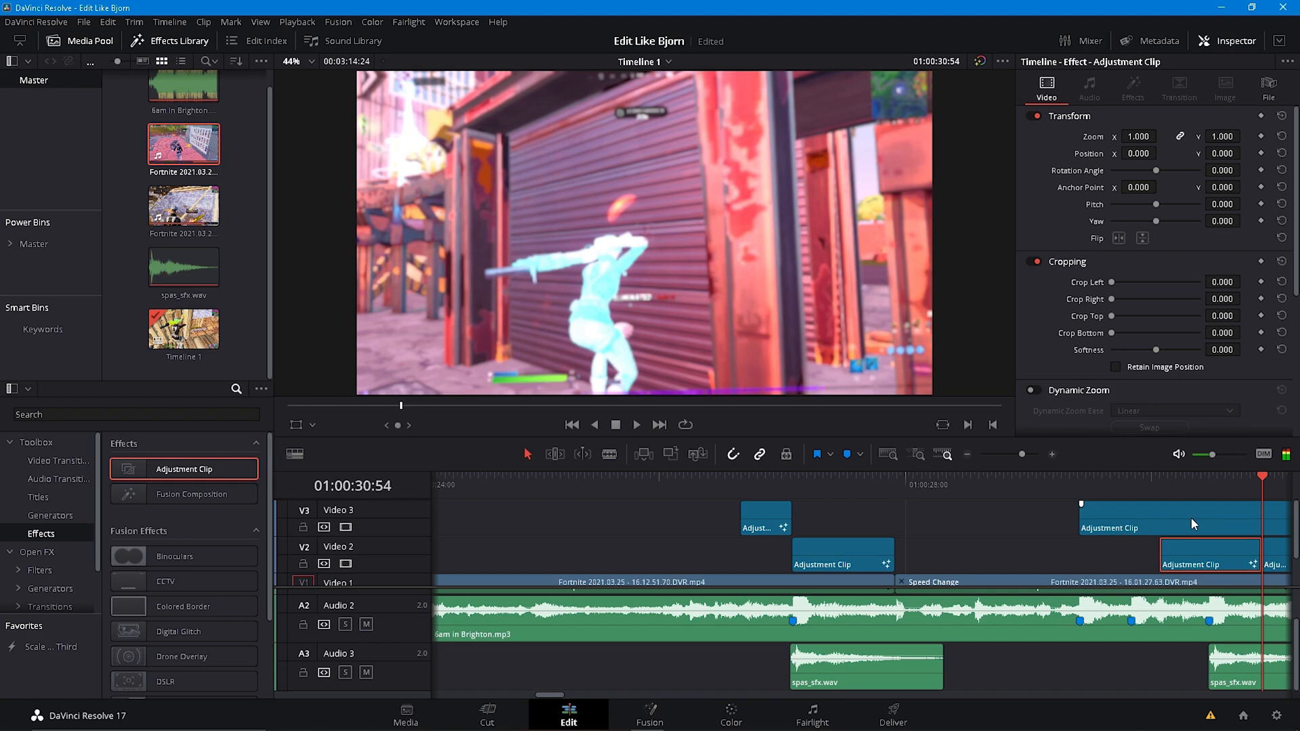
{"action": "key", "text": "ctrl+z"}
{"action": "left_click", "coordinate": [1189, 520]}
{"action": "key", "text": "ctrl+b"}
{"action": "left_click", "coordinate": [1199, 526]}
{"action": "key", "text": "BackSpace"}
Open the shortened adjustment clip on Video 3 in the Fusion page.
{"action": "left_click_drag", "start_coordinate": [1152, 483], "coordinate": [1098, 485]}
{"action": "right_click", "coordinate": [1106, 517]}
{"action": "left_click", "coordinate": [1154, 437]}
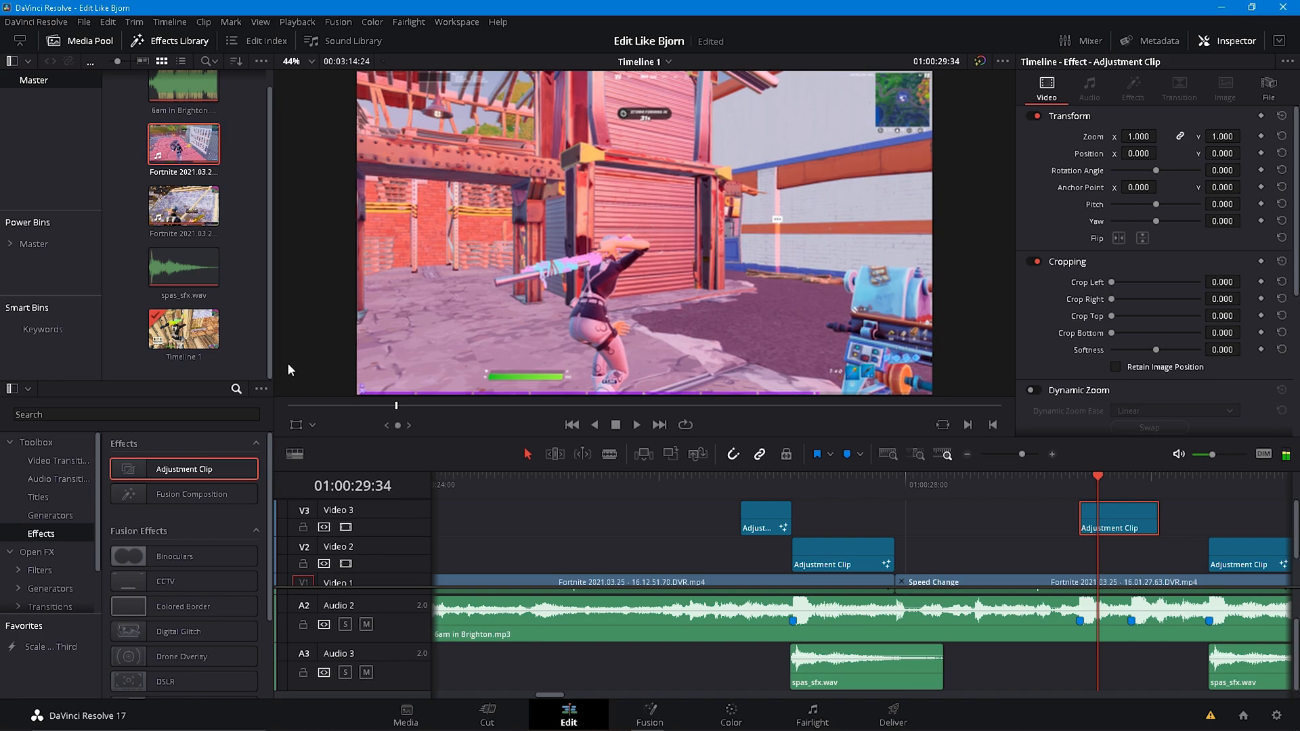
Import the DavezBjornBeatshake setting file from File Explorer's recent files into the node graph.
{"action": "key", "text": "super"}
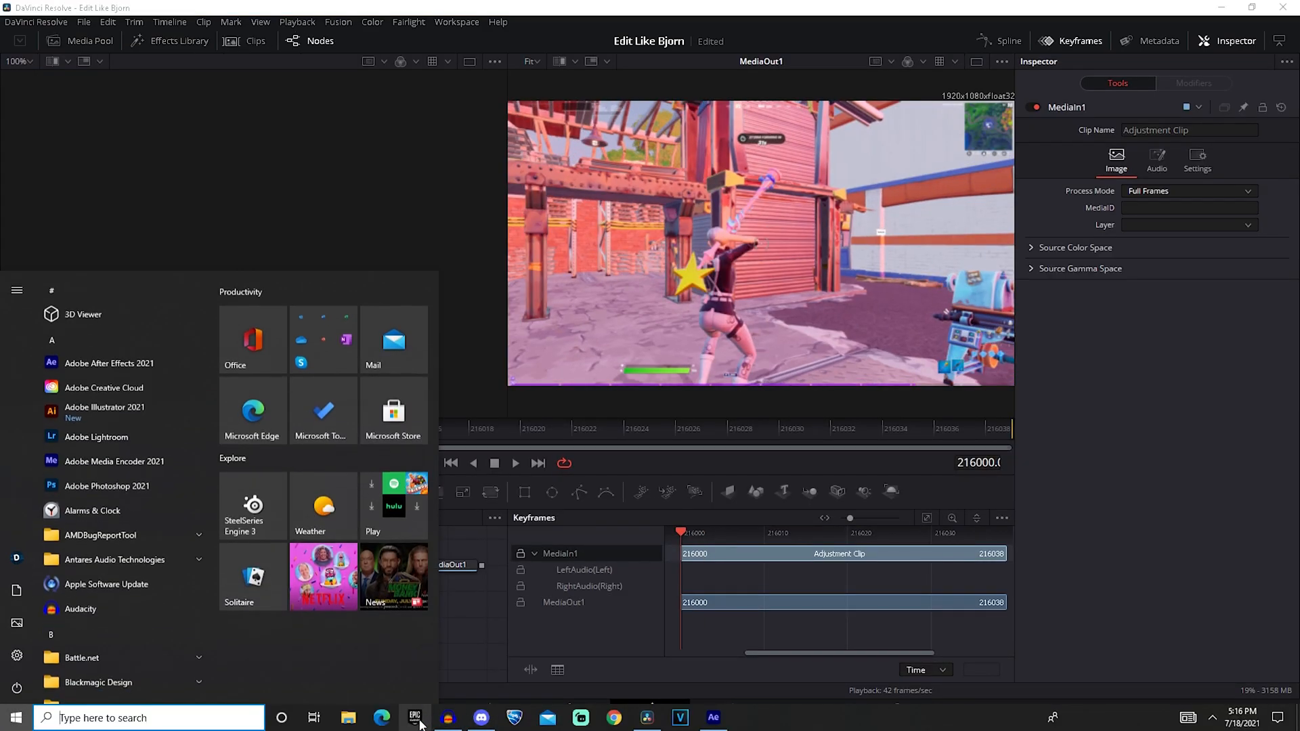
{"action": "left_click", "coordinate": [348, 718]}
{"action": "left_click_drag", "start_coordinate": [256, 594], "coordinate": [64, 601]}
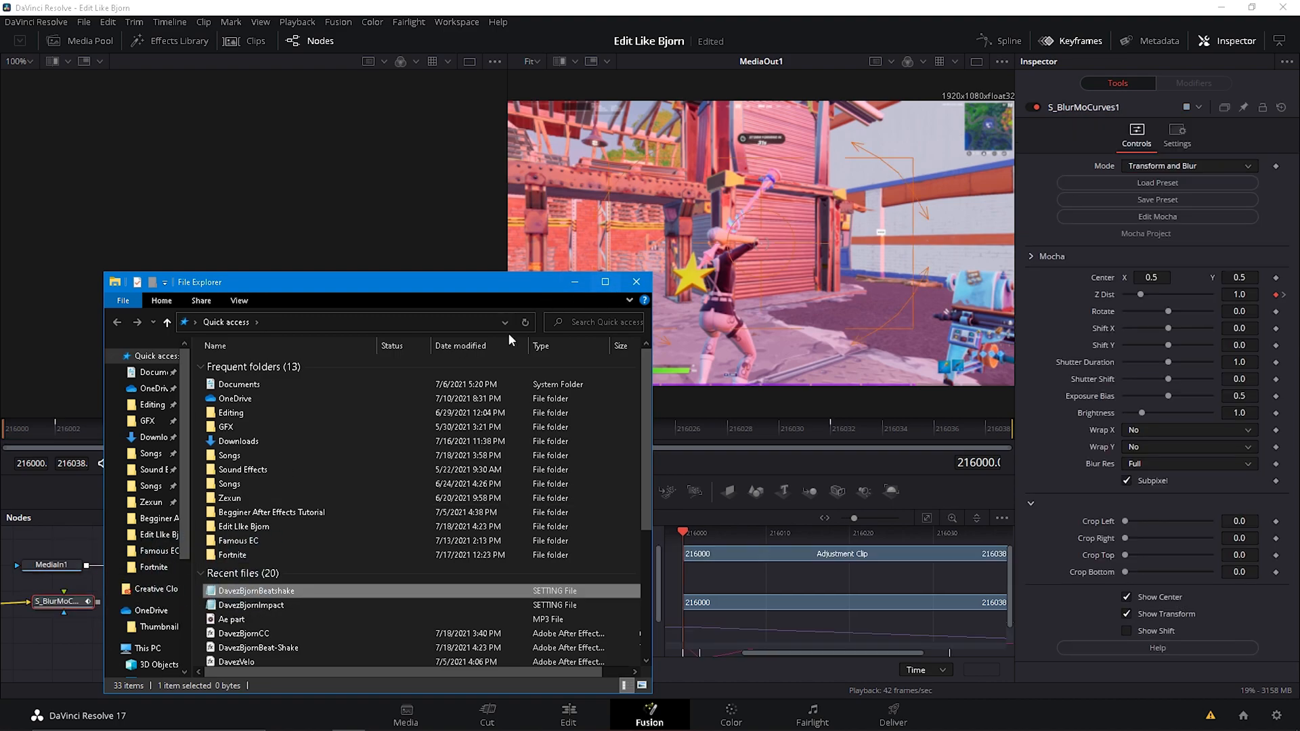
{"action": "left_click", "coordinate": [637, 281]}
Rearrange the imported nodes and connect S_Shake and S_BlurMoCurves between MediaIn1 and MediaOut1.
{"action": "left_click_drag", "start_coordinate": [293, 613], "coordinate": [417, 611]}
{"action": "left_click_drag", "start_coordinate": [218, 596], "coordinate": [307, 625]}
{"action": "left_click_drag", "start_coordinate": [298, 578], "coordinate": [109, 629]}
{"action": "left_click_drag", "start_coordinate": [359, 626], "coordinate": [435, 578]}
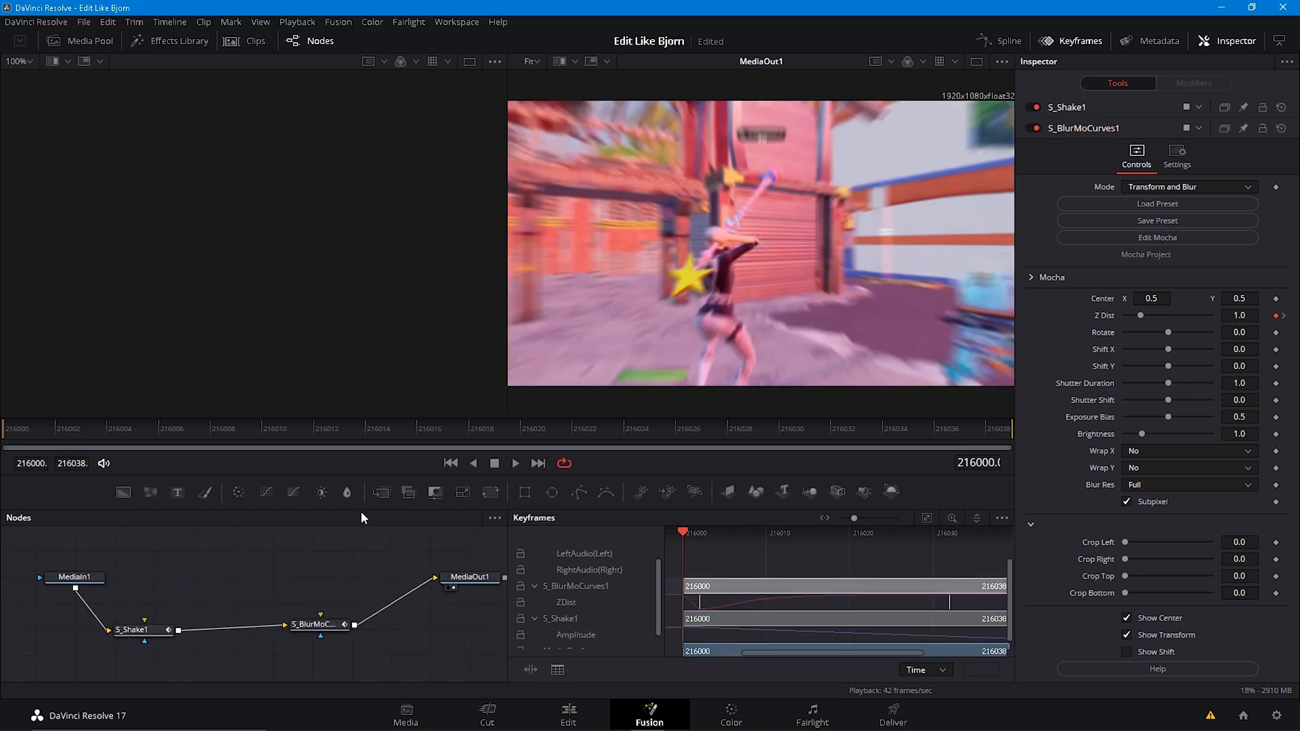
Review the S_Shake1 node's settings at the composition's first frame, and return to the Edit page.
{"action": "left_click", "coordinate": [2, 428]}
{"action": "left_click", "coordinate": [139, 630]}
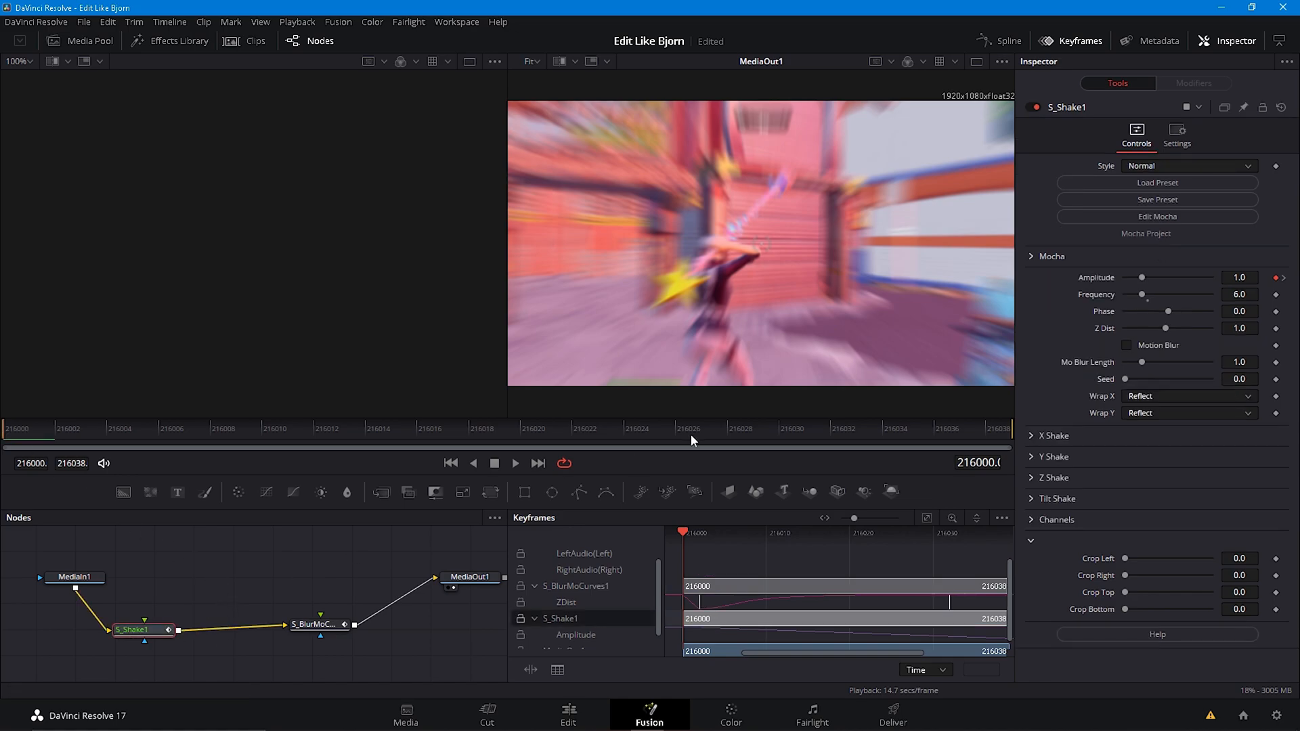
{"action": "left_click", "coordinate": [578, 711]}
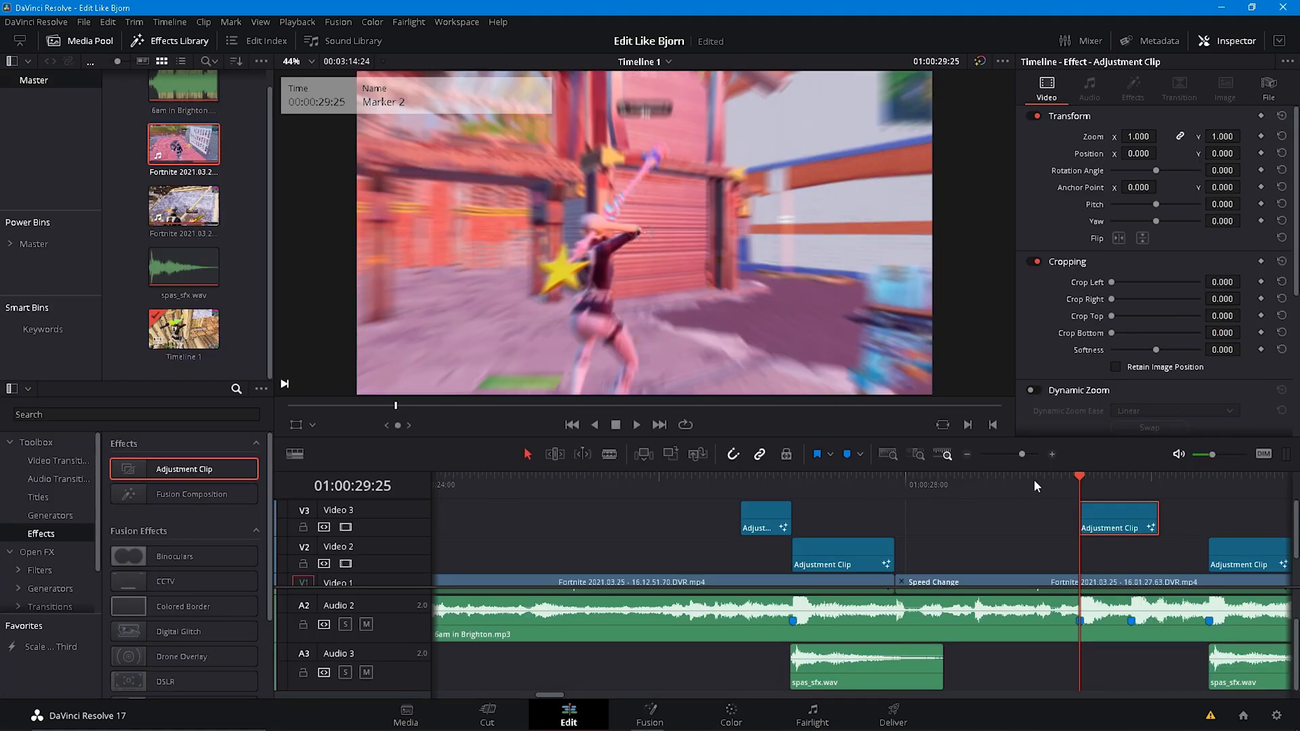
Add a marker to the Video 3 adjustment clip two frames after its start, at 01:00:29:27.
{"action": "left_click_drag", "start_coordinate": [1022, 454], "coordinate": [1033, 458]}
{"action": "key", "text": "Right"}
{"action": "key", "text": "Right"}
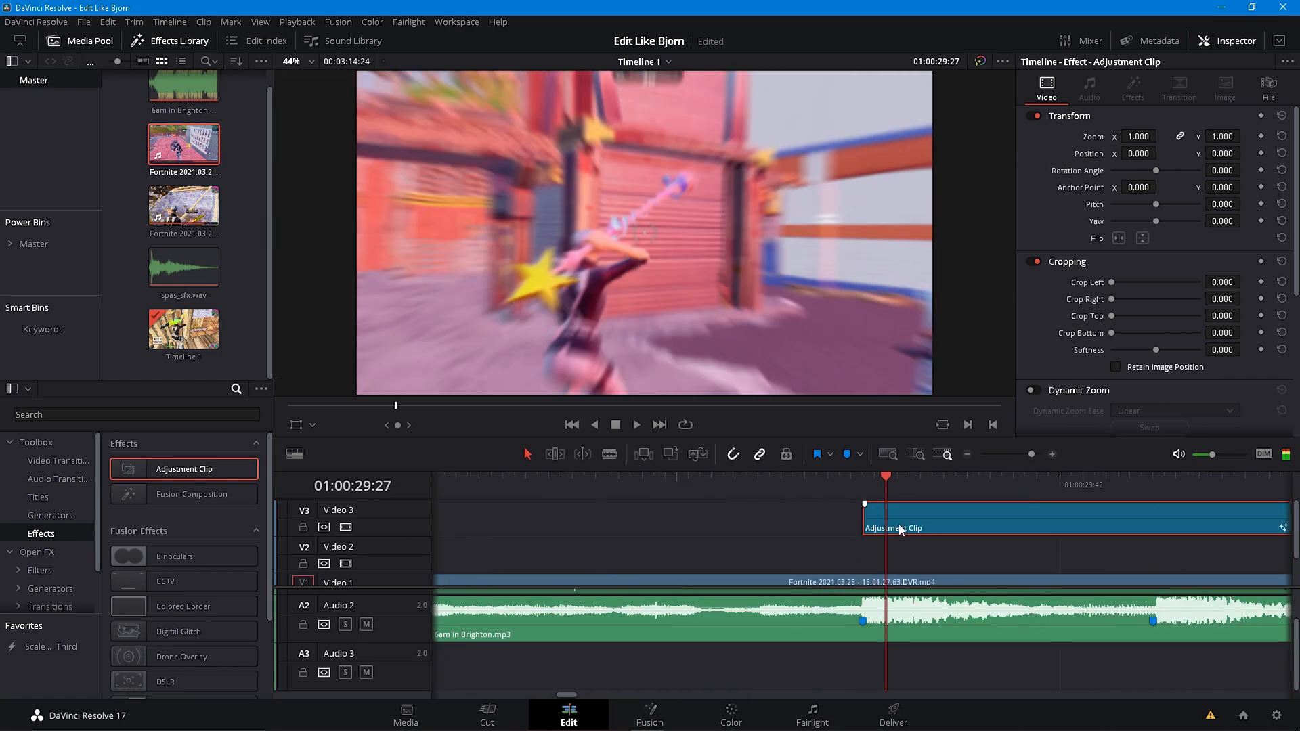
{"action": "left_click", "coordinate": [847, 455]}
{"action": "left_click", "coordinate": [864, 484]}
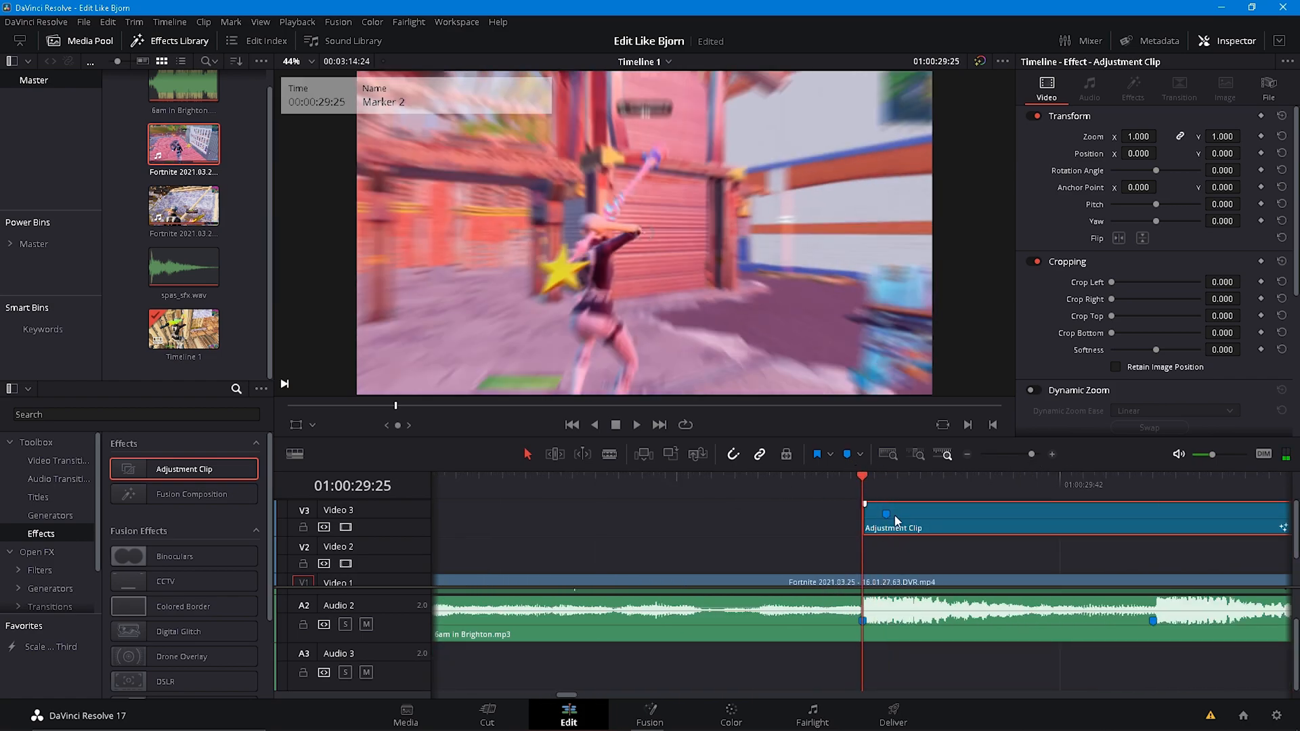
Open the marked adjustment clip in Fusion to inspect the S_BlurMoCurves1 Z Dist keyframing, and return to the Edit page.
{"action": "left_click_drag", "start_coordinate": [865, 484], "coordinate": [892, 477]}
{"action": "right_click", "coordinate": [948, 526]}
{"action": "left_click", "coordinate": [1006, 438]}
{"action": "left_click", "coordinate": [701, 416]}
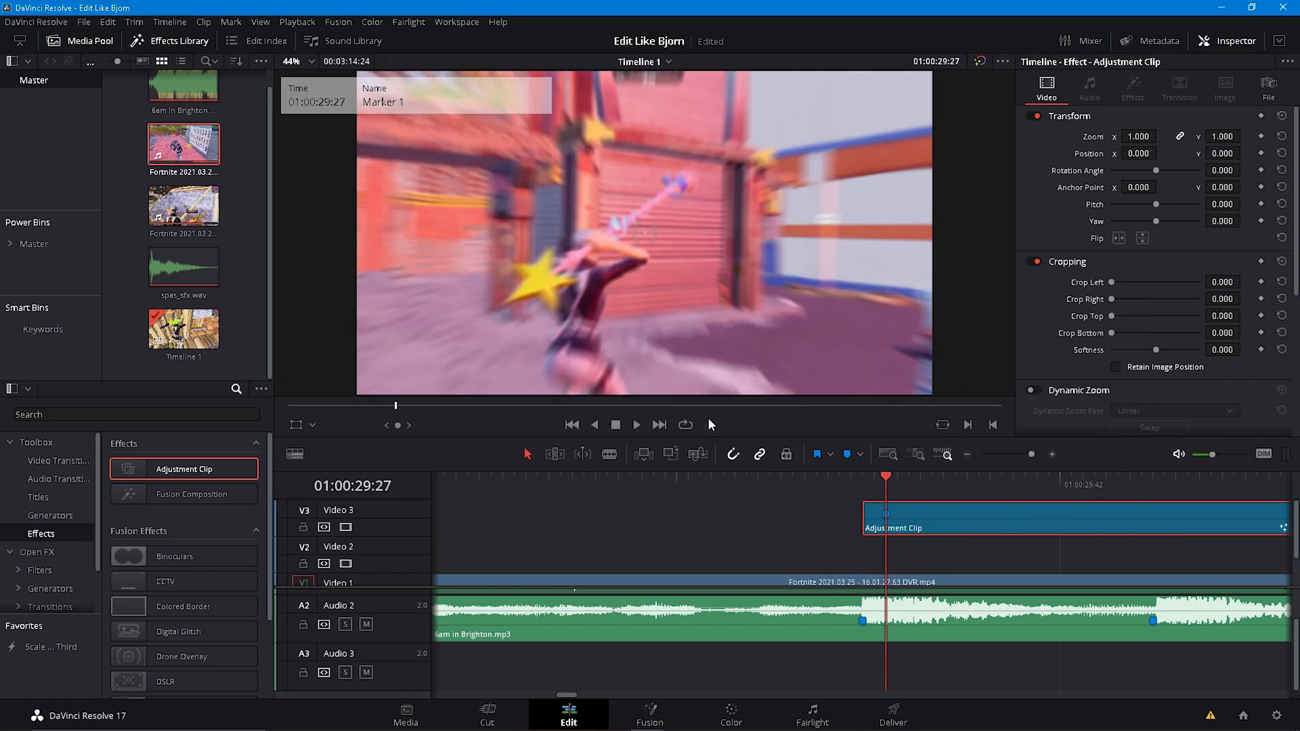
{"action": "right_click", "coordinate": [937, 529]}
{"action": "left_click", "coordinate": [995, 434]}
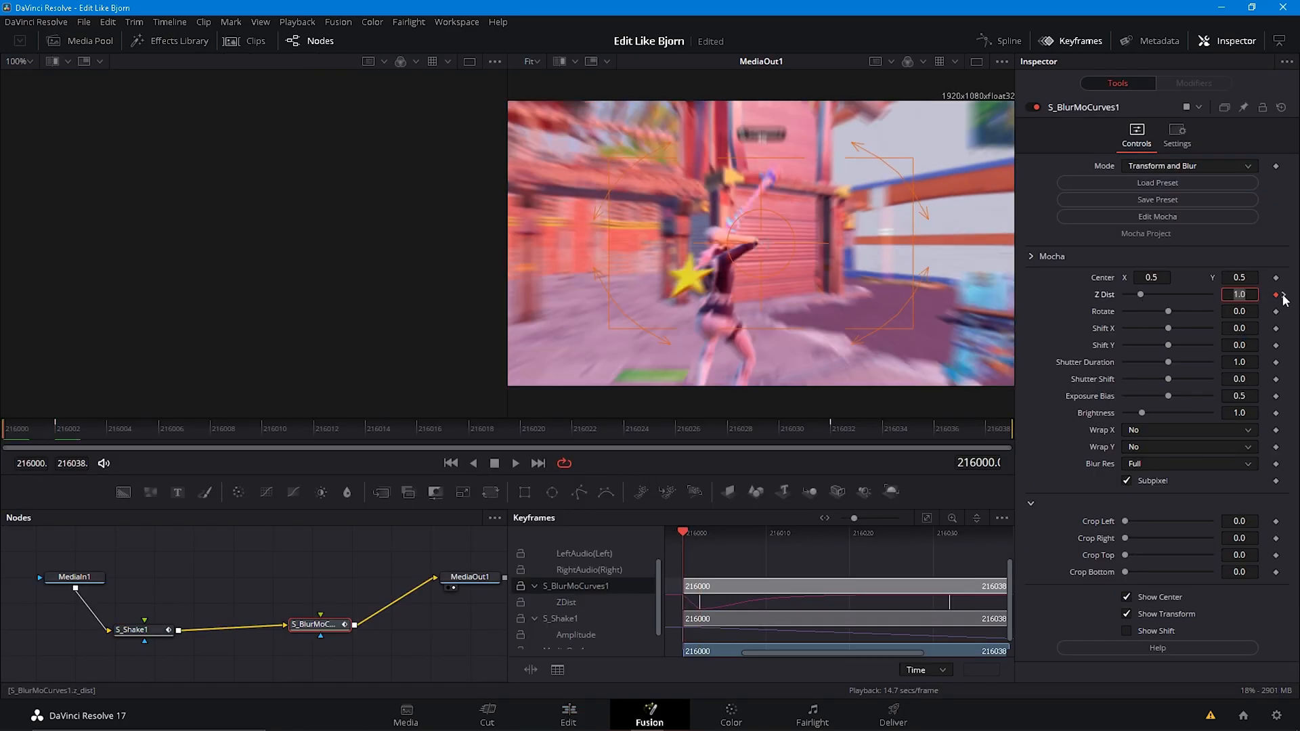
{"action": "left_click", "coordinate": [568, 711]}
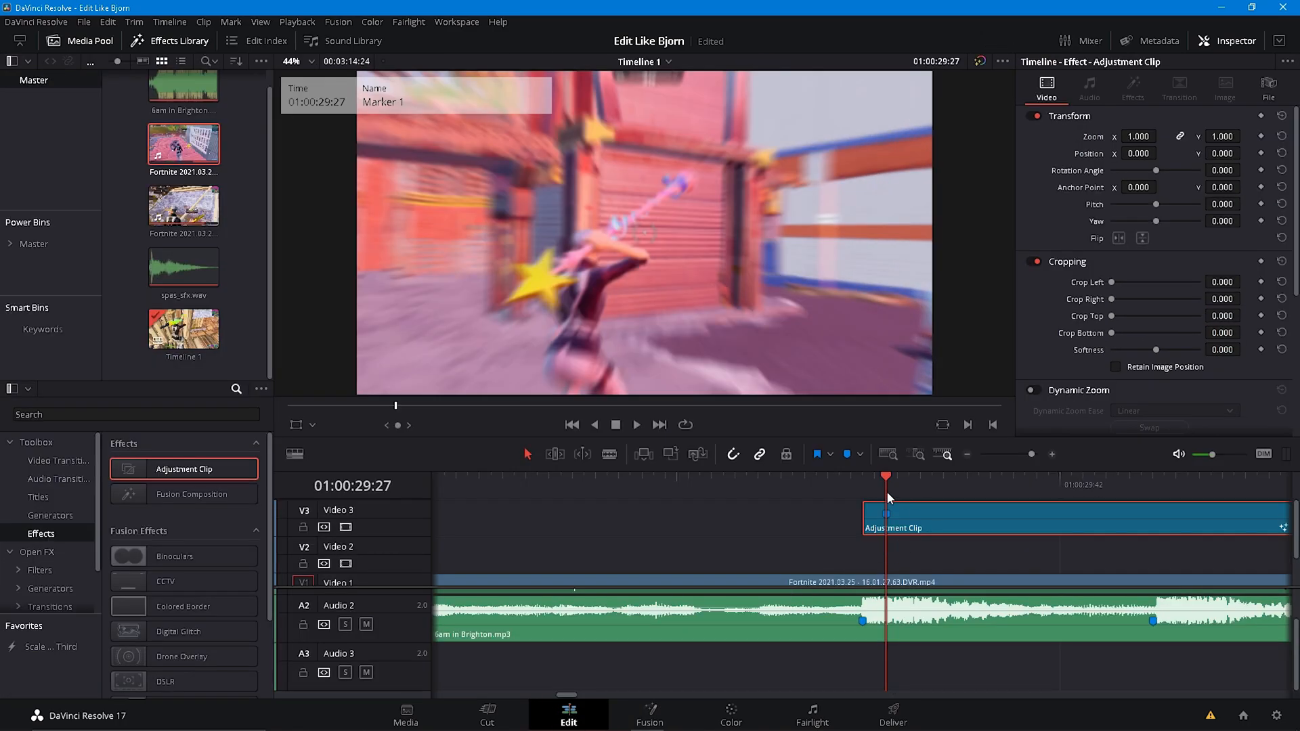
Paste a copy of the beat-shake adjustment clip onto Video 4, aligned with the second of the two consecutive beat markers.
{"action": "left_click_drag", "start_coordinate": [1031, 455], "coordinate": [1022, 454]}
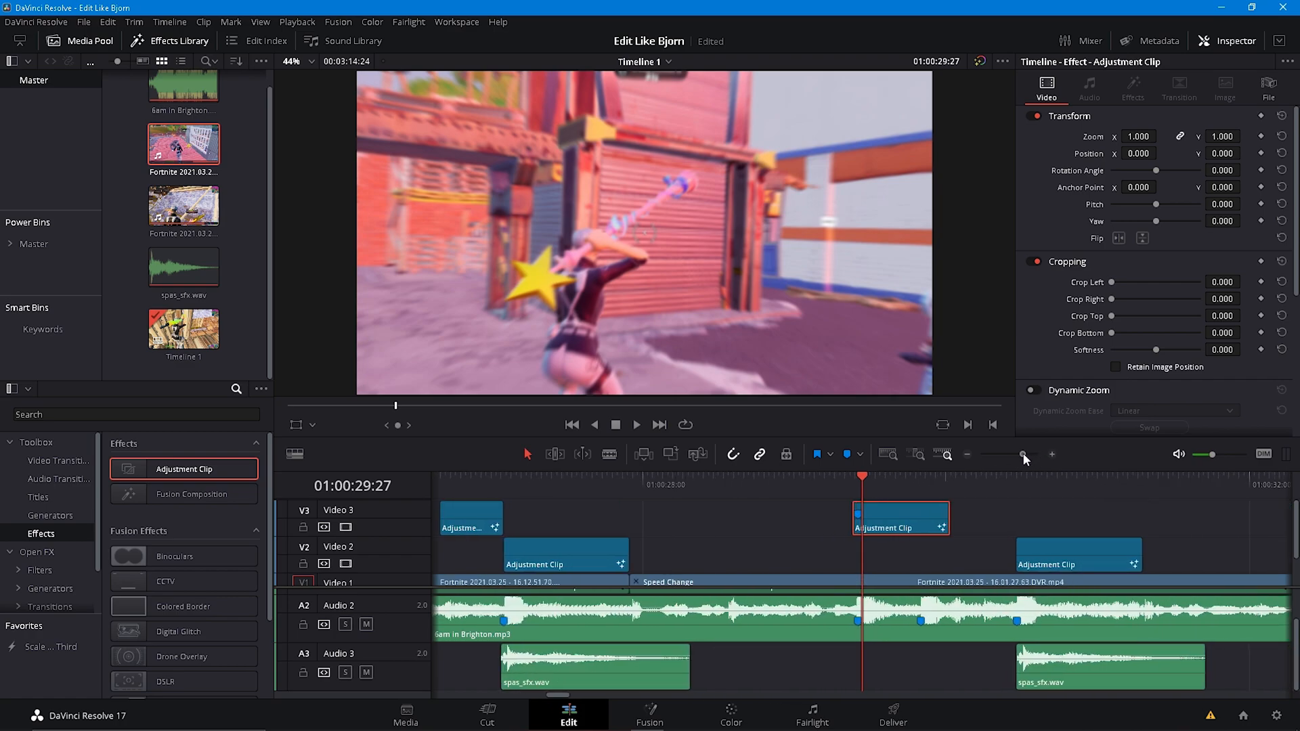
{"action": "key", "text": "ctrl+z"}
{"action": "key", "text": "ctrl+shift+z"}
{"action": "mouse_move", "coordinate": [864, 482]}
{"action": "left_mouse_down"}
{"action": "mouse_move", "coordinate": [957, 486]}
{"action": "mouse_move", "coordinate": [955, 519]}
{"action": "mouse_move", "coordinate": [840, 488]}
{"action": "left_mouse_up"}
{"action": "key", "text": "ctrl+v"}
{"action": "left_click", "coordinate": [896, 482]}
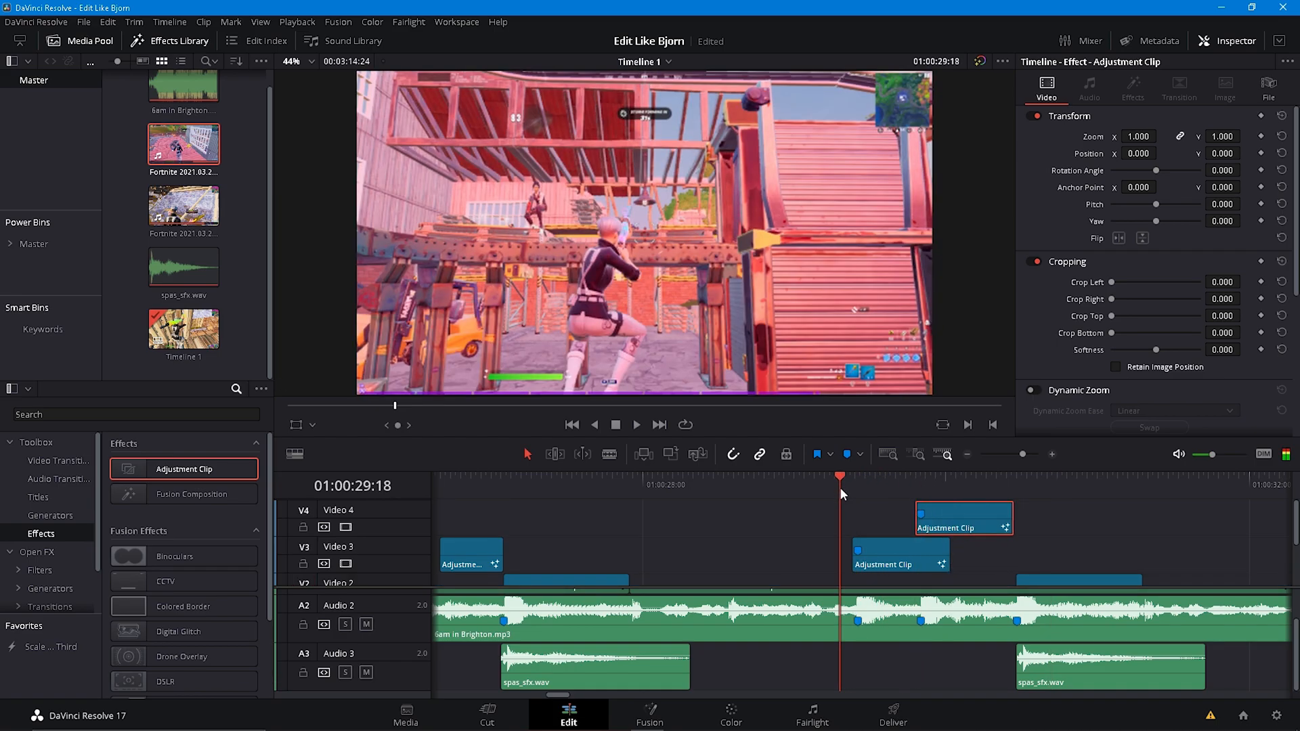
Play back the sequence to check the beat shakes and impacts against the music.
{"action": "key", "text": "space"}
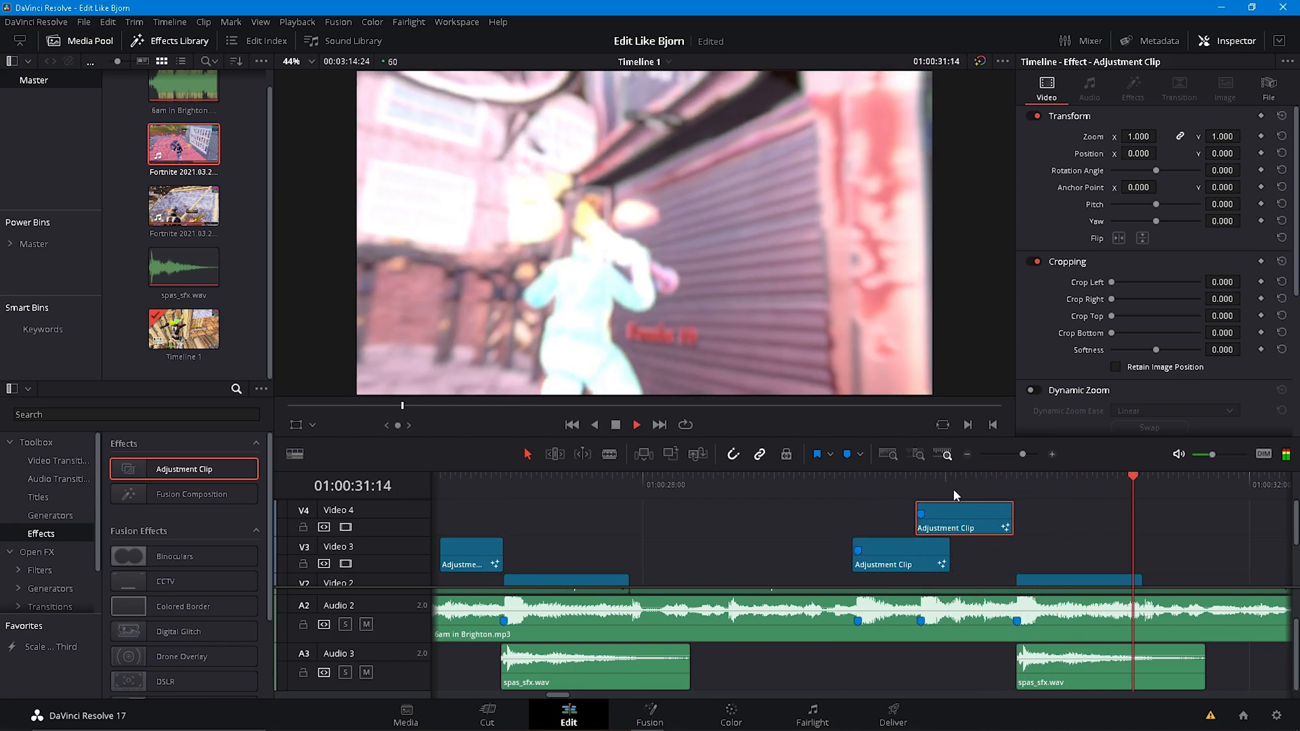
{"action": "left_click", "coordinate": [1014, 485]}
{"action": "left_click", "coordinate": [551, 483]}
{"action": "key", "text": "space"}
{"action": "left_click_drag", "start_coordinate": [1022, 456], "coordinate": [1017, 454]}
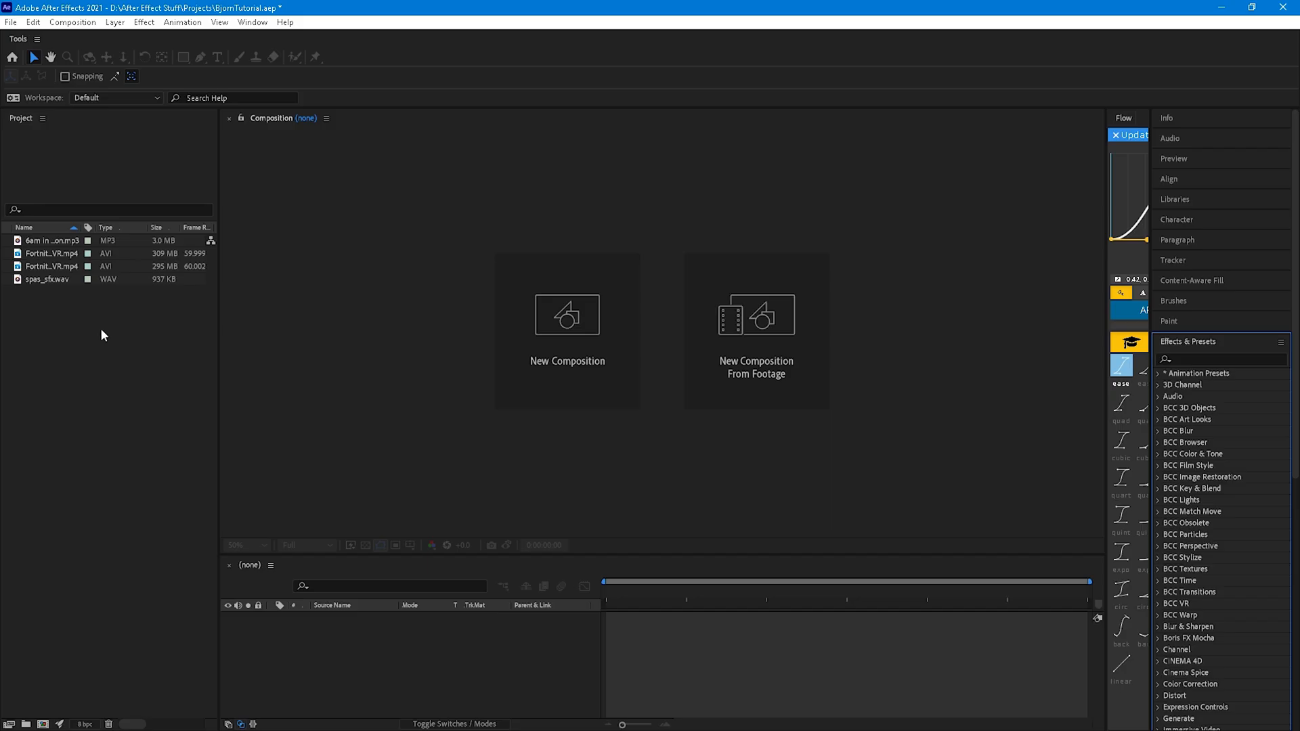
Switch to After Effects and create a 1920 × 1080 composition at 60 fps with a duration of 0:01:00:00.
{"action": "right_click", "coordinate": [88, 347]}
{"action": "left_click", "coordinate": [125, 357]}
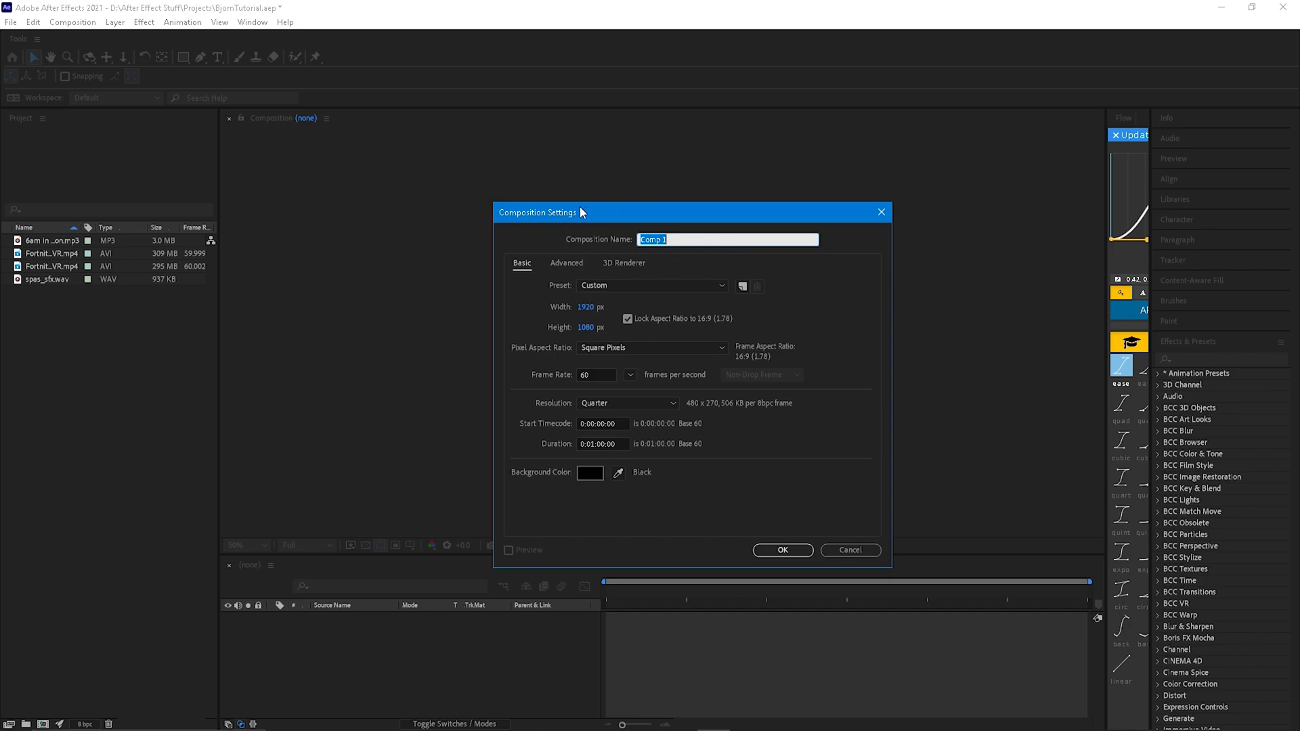
{"action": "left_click", "coordinate": [780, 552]}
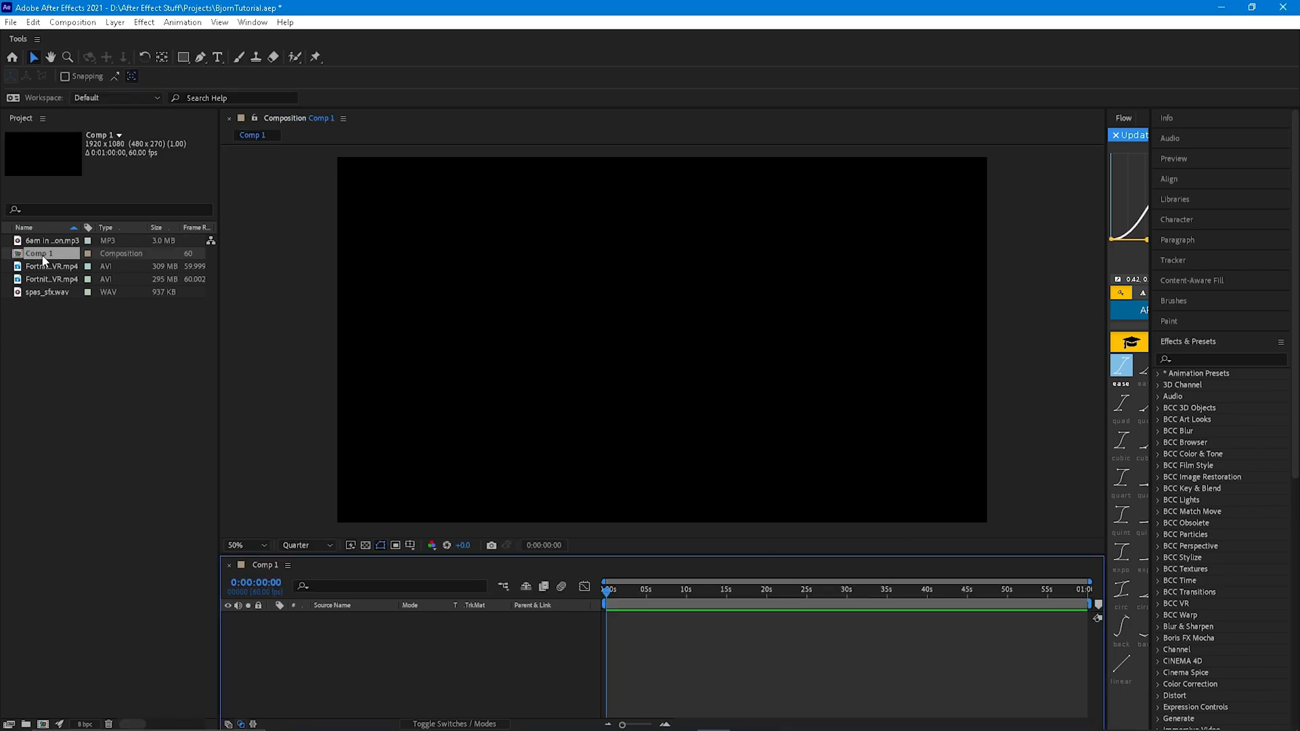
Place 6am in Brighton.mp3 at the start of the composition and display its audio waveform.
{"action": "left_click_drag", "start_coordinate": [46, 243], "coordinate": [610, 617]}
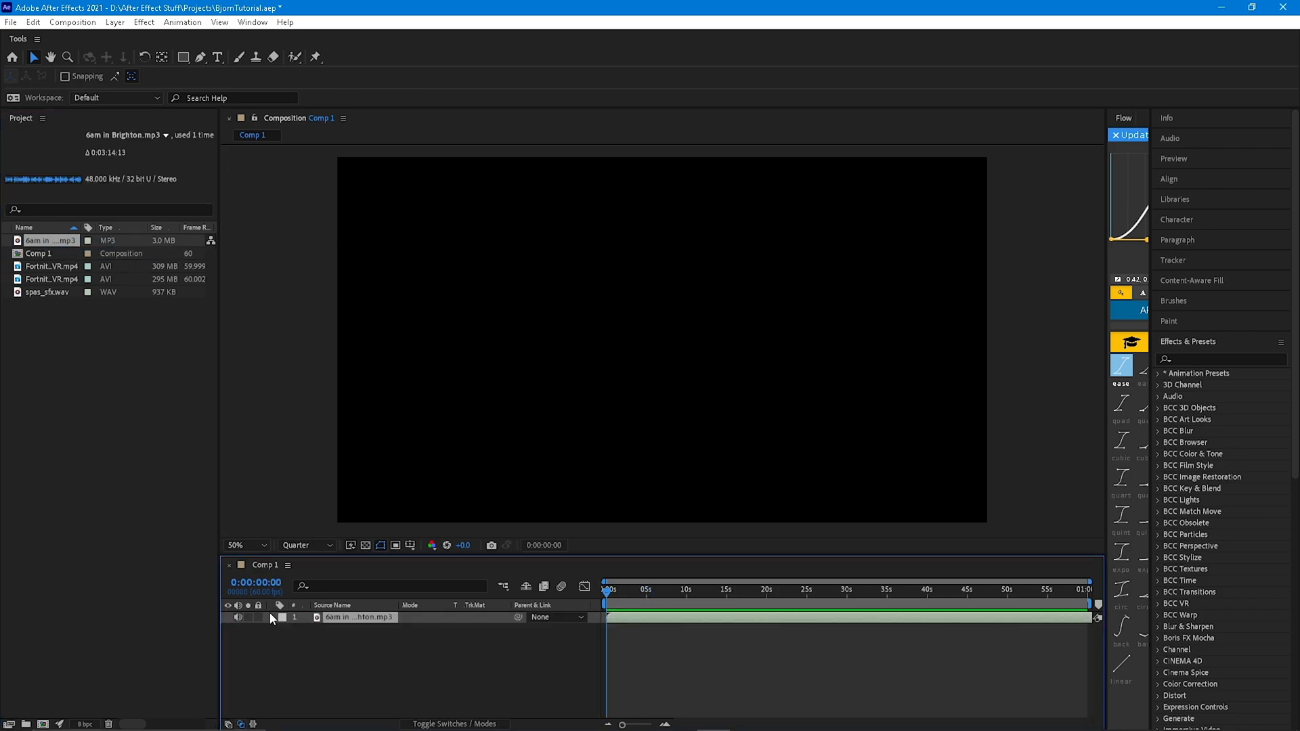
{"action": "left_click", "coordinate": [284, 630]}
{"action": "left_click", "coordinate": [294, 653]}
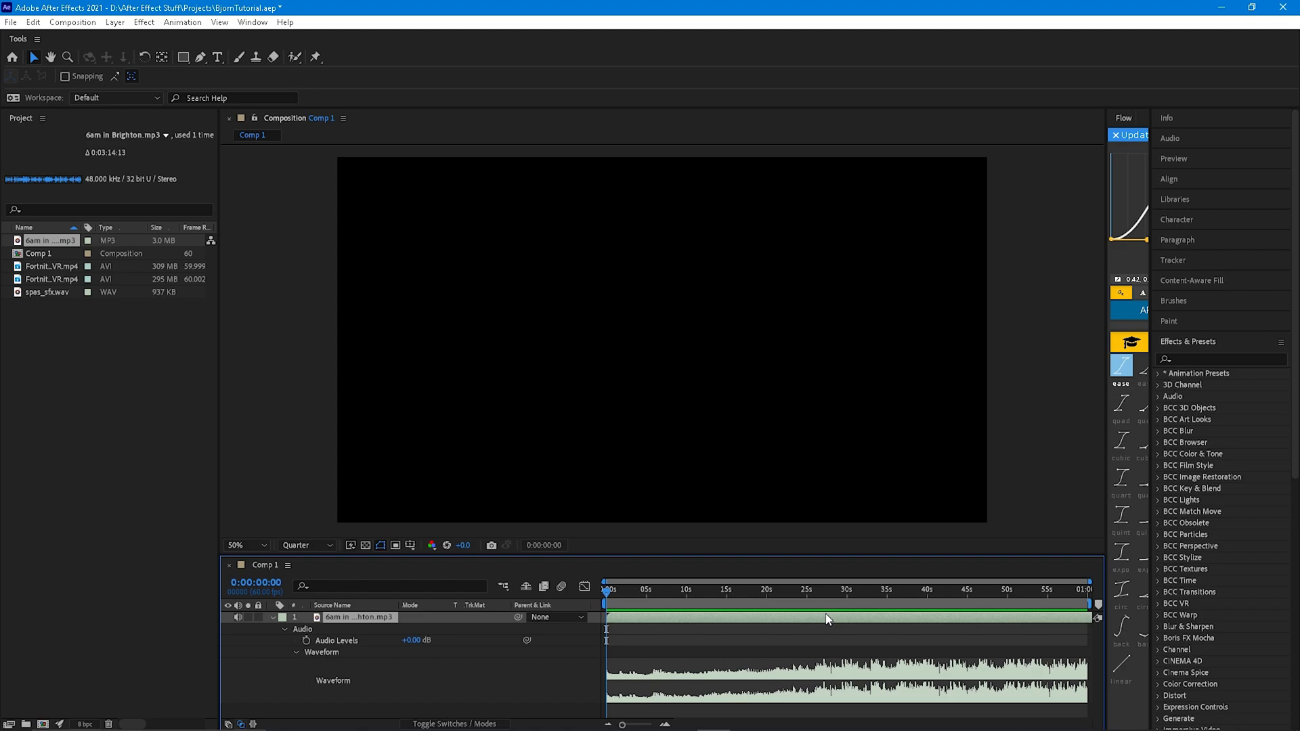
Add four composition markers on the music's beats between 0:00:27:05 and 0:00:30:28, and collapse the audio layer.
{"action": "left_click_drag", "start_coordinate": [812, 592], "coordinate": [880, 592]}
{"action": "scroll", "coordinate": [807, 619], "scroll_direction": "up", "scroll_amount": 3}
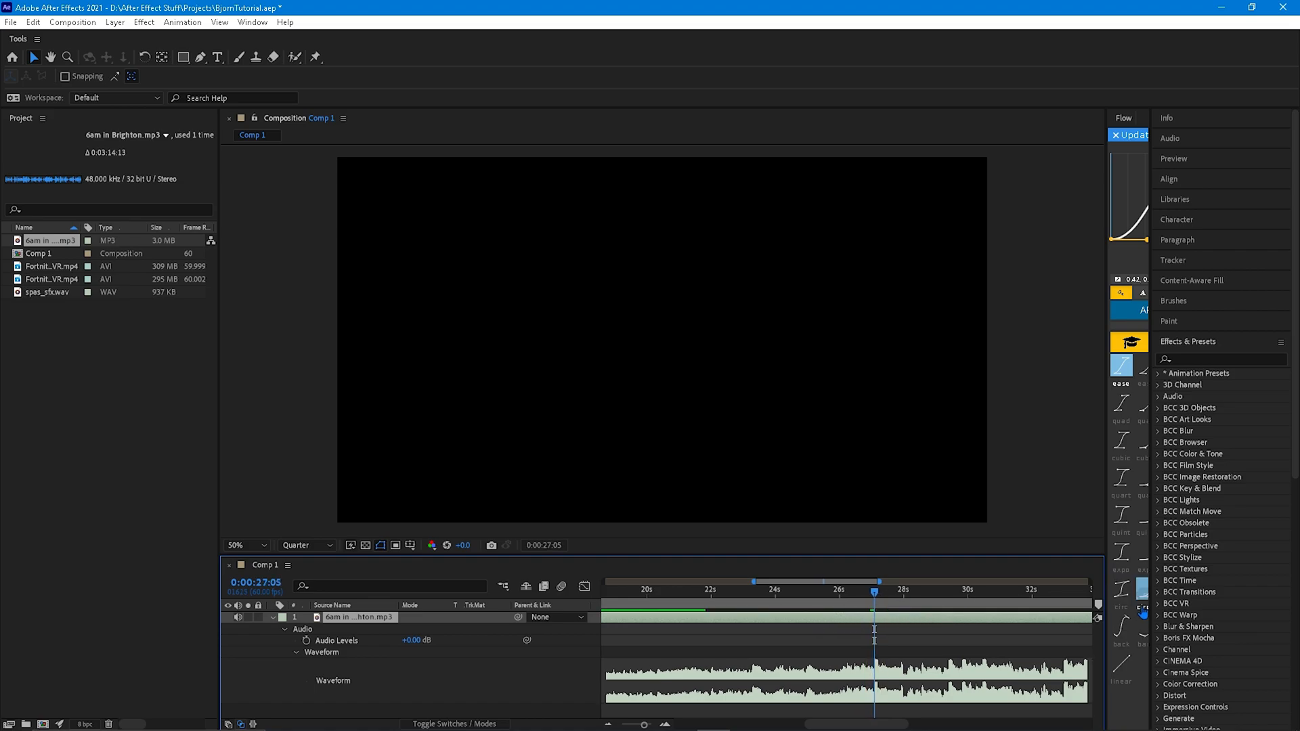
{"action": "left_click", "coordinate": [948, 601]}
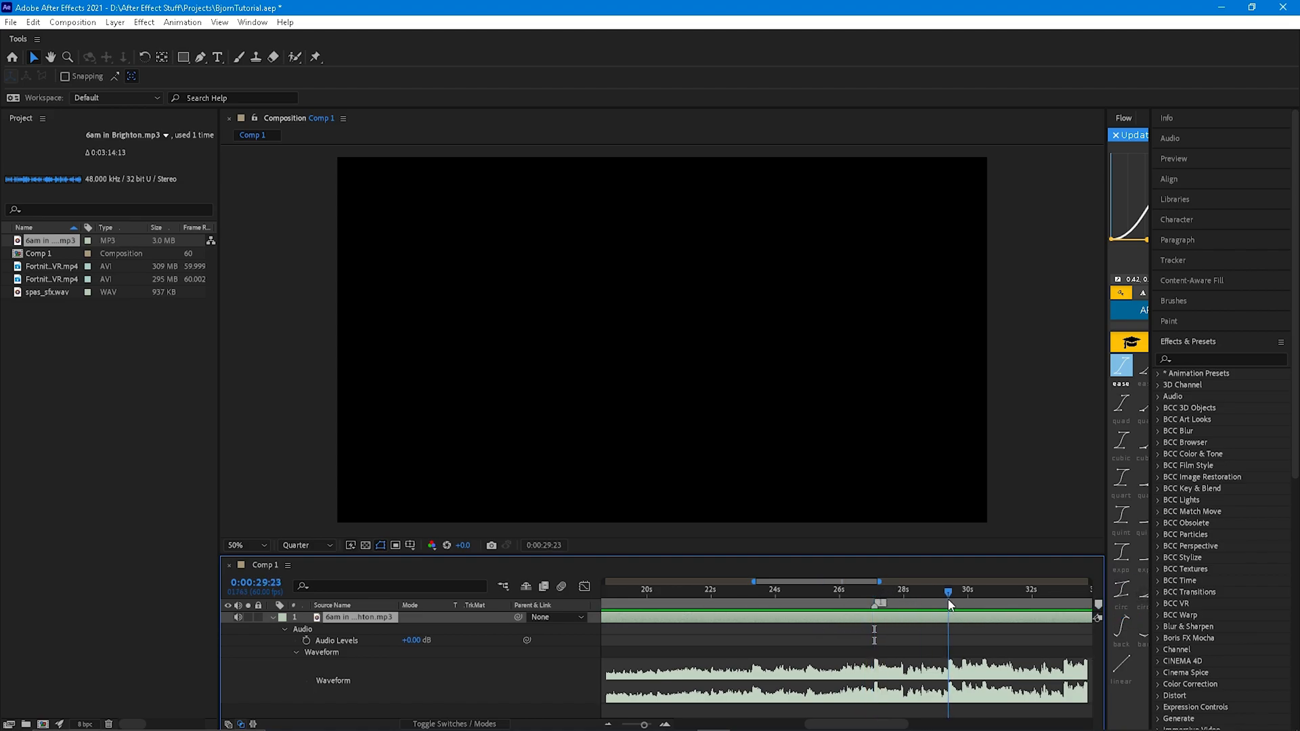
{"action": "left_click", "coordinate": [965, 588]}
{"action": "left_click", "coordinate": [1099, 603]}
{"action": "left_click_drag", "start_coordinate": [965, 589], "coordinate": [986, 592]}
{"action": "left_click", "coordinate": [1099, 603]}
{"action": "left_click", "coordinate": [273, 617]}
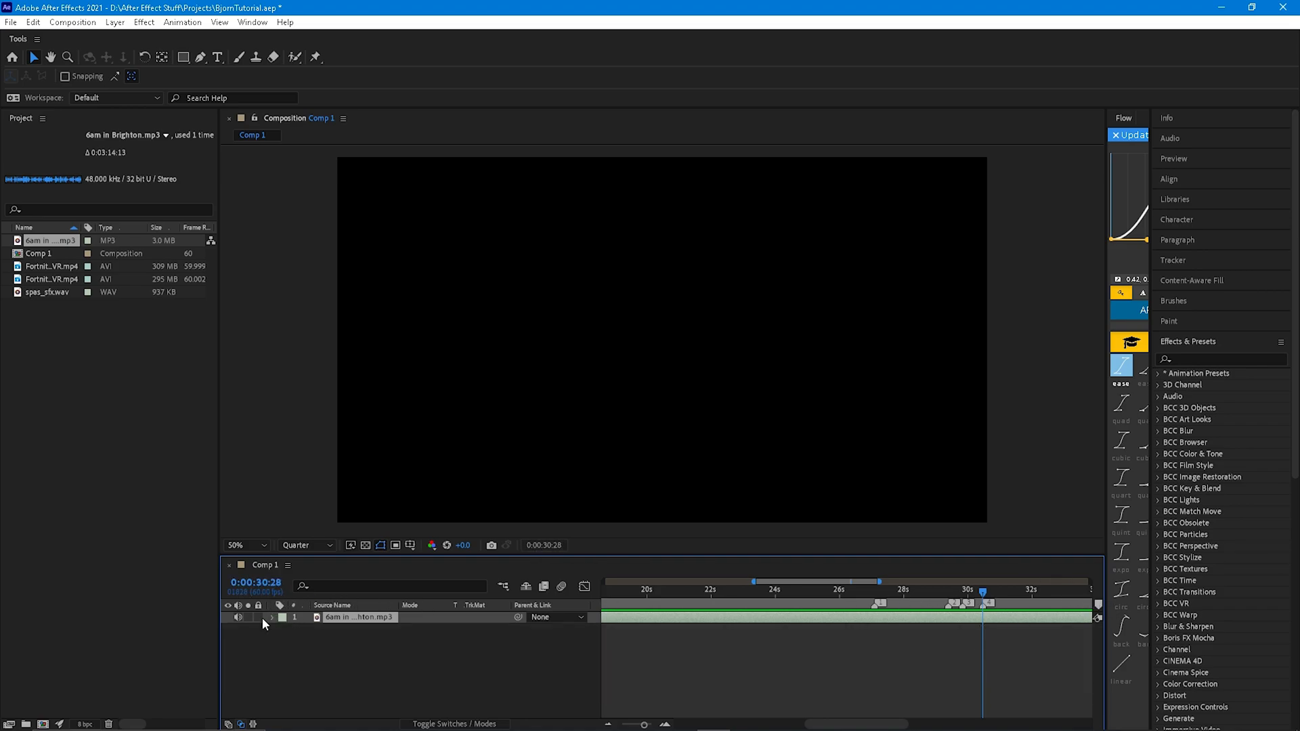
Add the Fortnite 16.12.51.70 clip above the music and shift it so the shot lands on the first marker at 0:00:27:05.
{"action": "left_click_drag", "start_coordinate": [50, 279], "coordinate": [802, 616]}
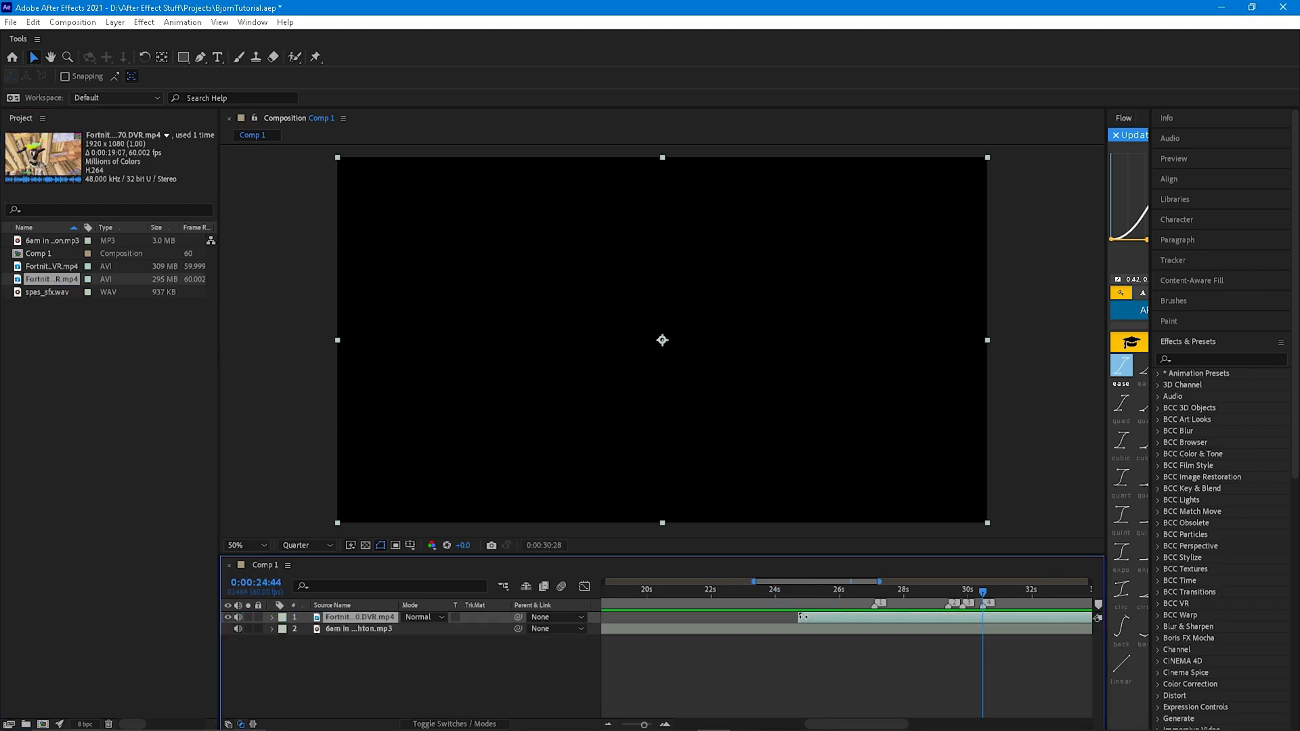
{"action": "left_click_drag", "start_coordinate": [987, 620], "coordinate": [700, 615]}
{"action": "scroll", "coordinate": [879, 623], "scroll_direction": "down", "scroll_amount": 4}
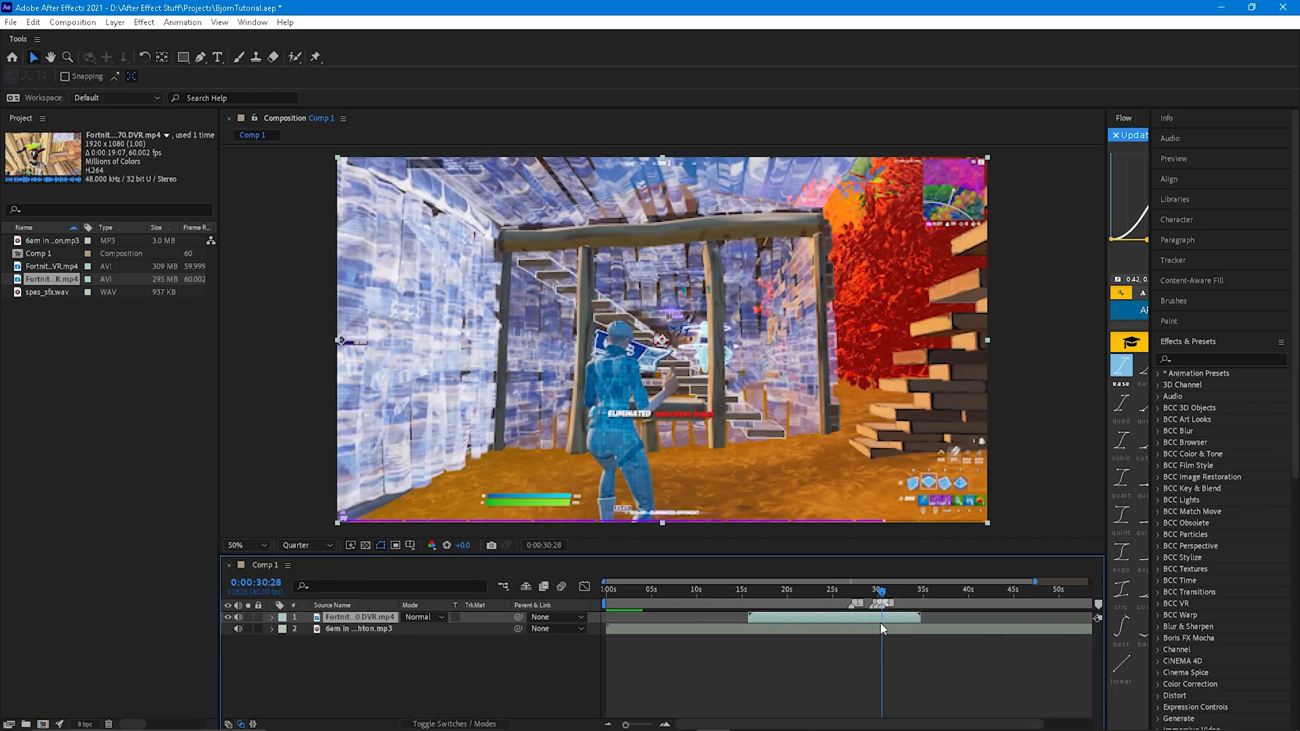
{"action": "left_click_drag", "start_coordinate": [848, 616], "coordinate": [809, 615]}
{"action": "scroll", "coordinate": [835, 615], "scroll_direction": "up", "scroll_amount": 4}
{"action": "scroll", "coordinate": [761, 621], "scroll_direction": "down", "scroll_amount": 5}
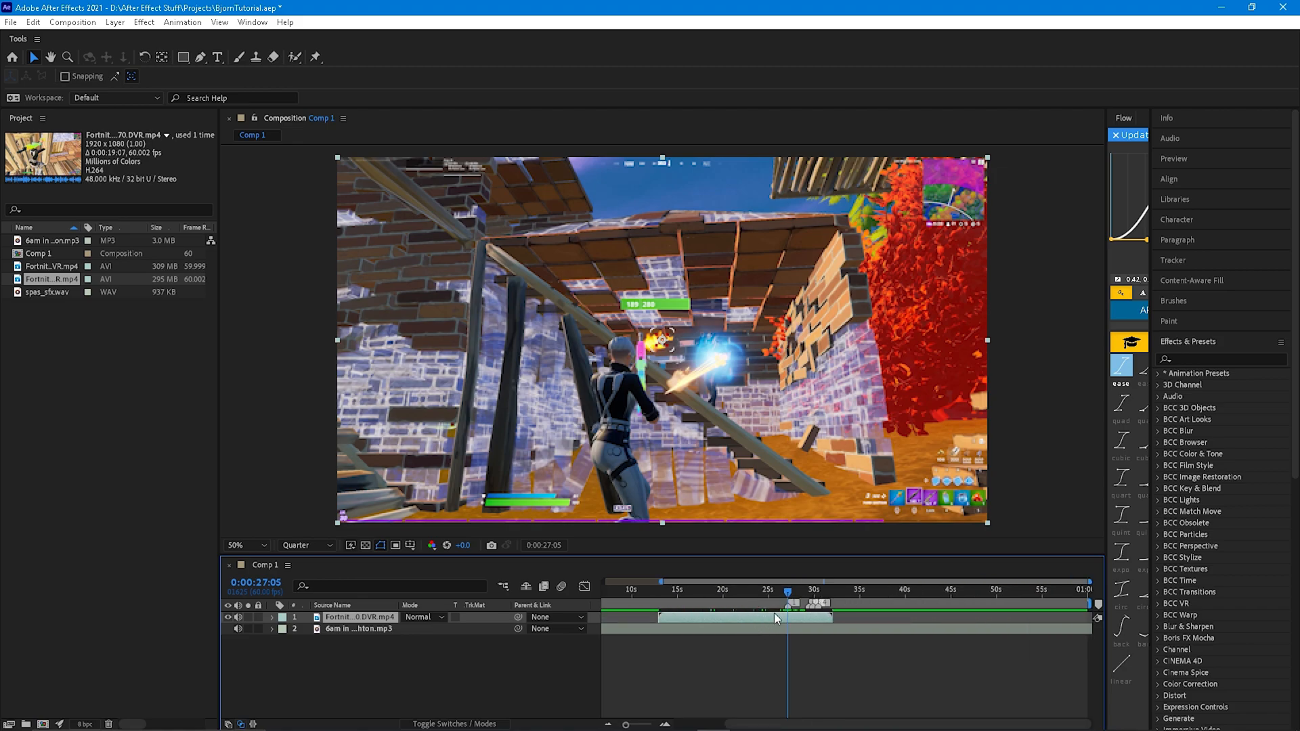
{"action": "scroll", "coordinate": [819, 632], "scroll_direction": "up", "scroll_amount": 2}
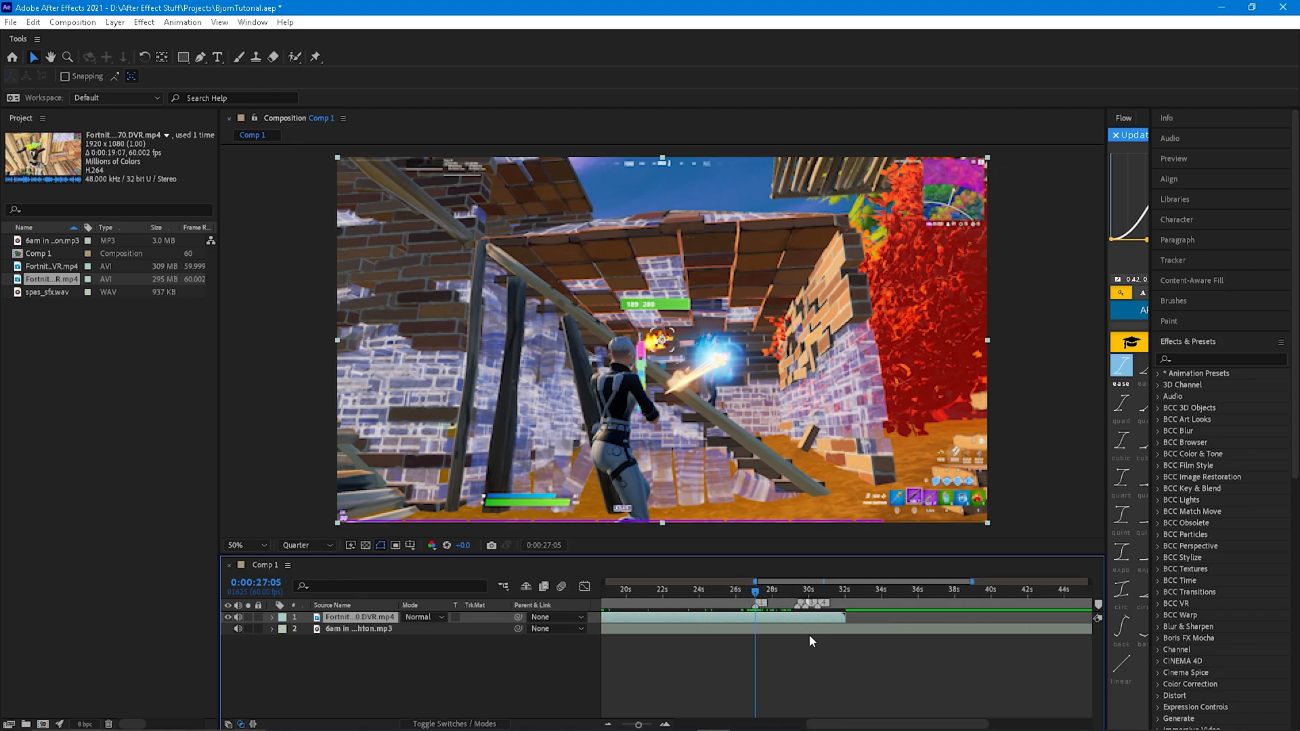
{"action": "left_click", "coordinate": [1197, 363]}
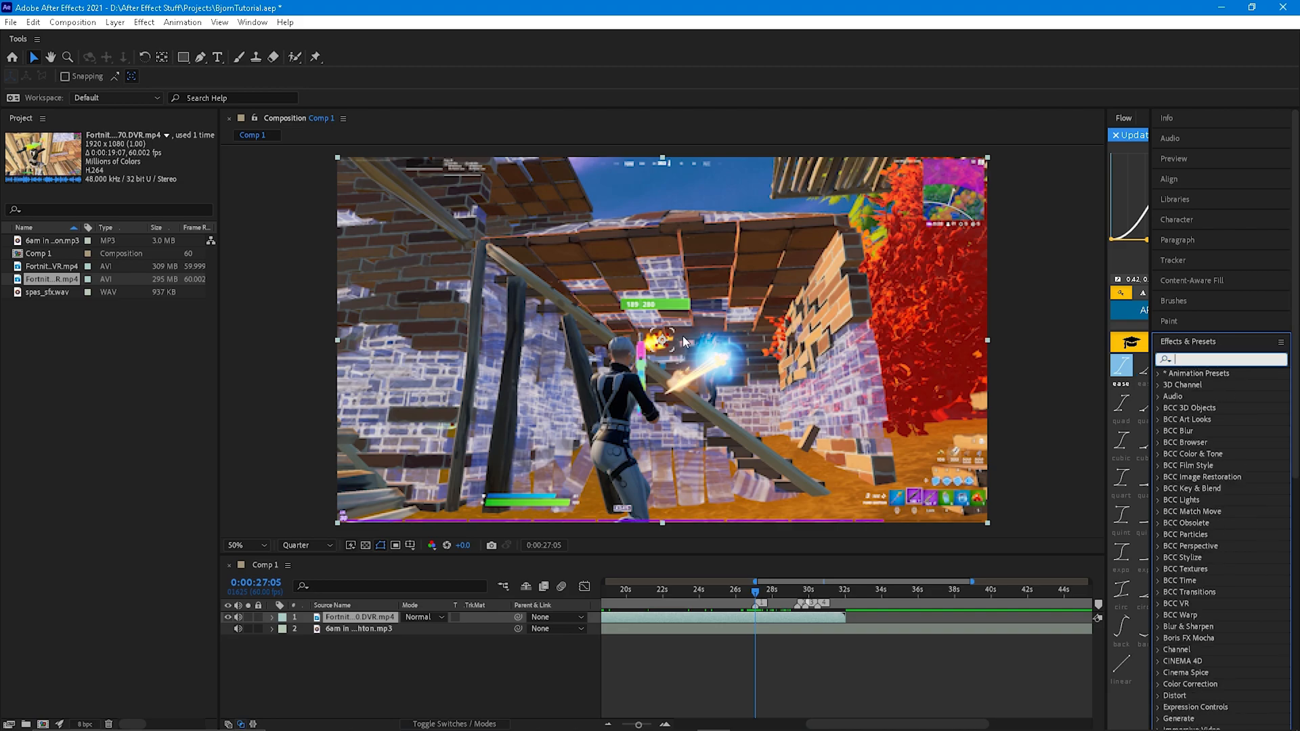
{"action": "left_click", "coordinate": [182, 23]}
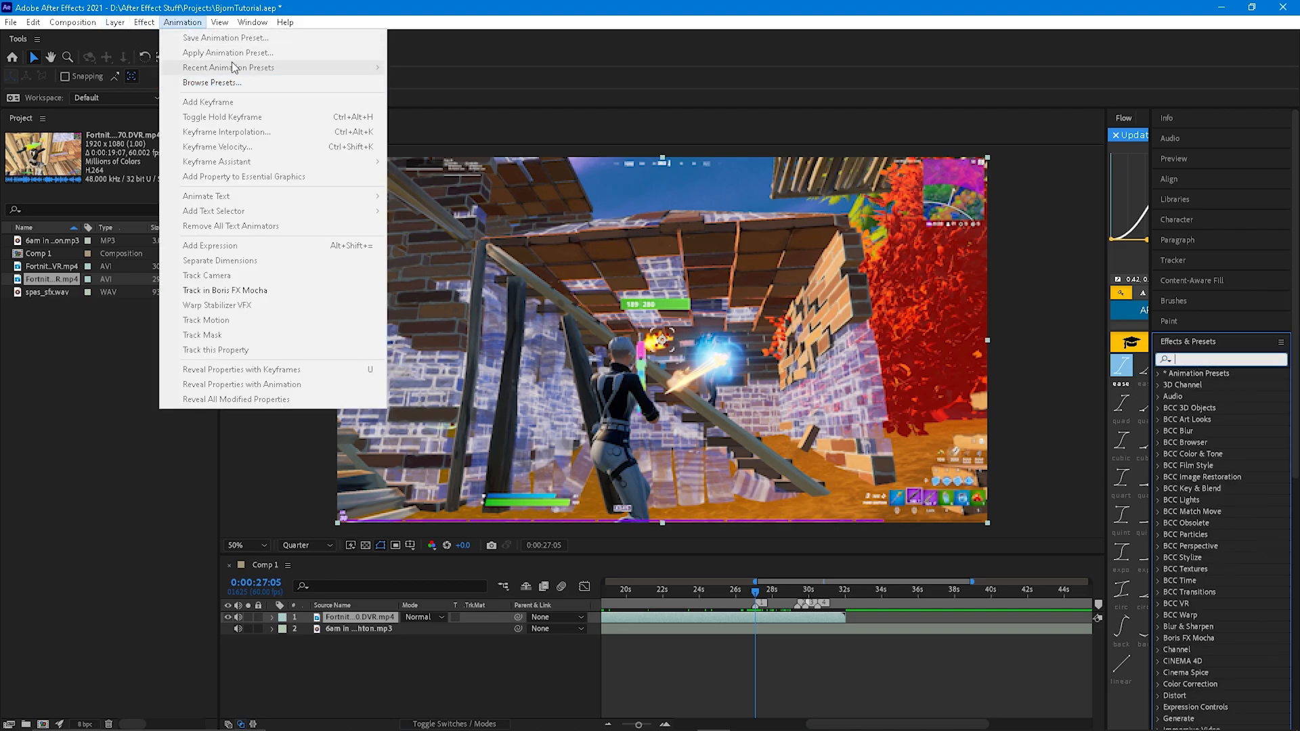
{"action": "left_click", "coordinate": [738, 639]}
Apply the DavezVelo animation preset to the Fortnite clip from Tutorial Presets > After Effects > Begginer After Effects Tutorial on drive D.
{"action": "left_click", "coordinate": [779, 619]}
{"action": "left_click", "coordinate": [187, 24]}
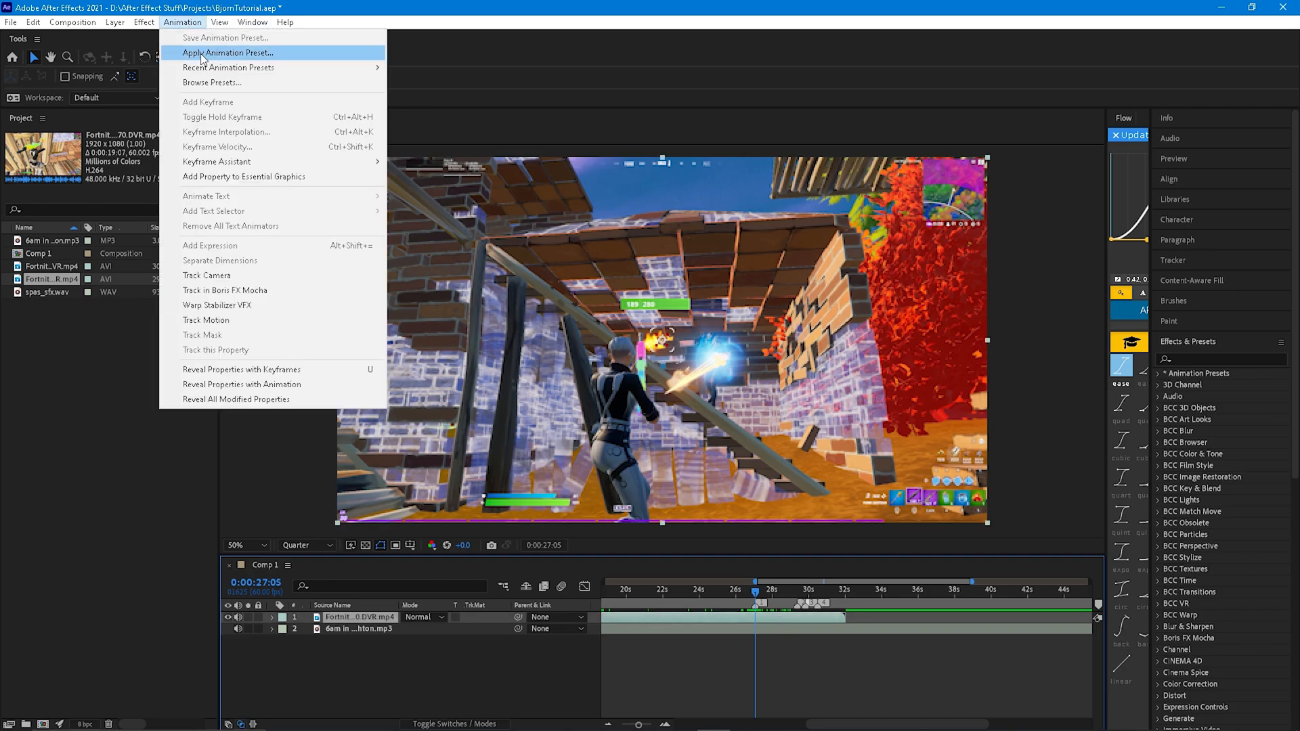
{"action": "left_click", "coordinate": [201, 54]}
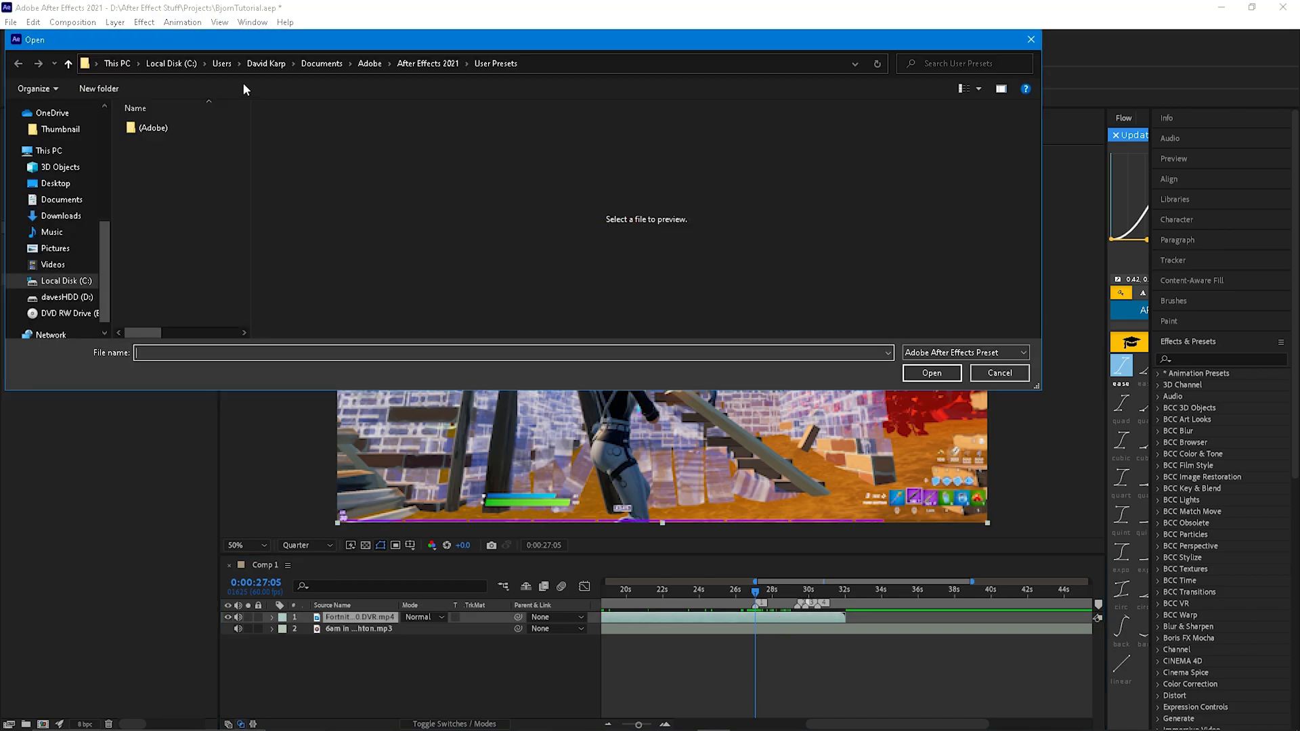
{"action": "left_click", "coordinate": [21, 298]}
{"action": "scroll", "coordinate": [66, 293], "scroll_direction": "down", "scroll_amount": 3}
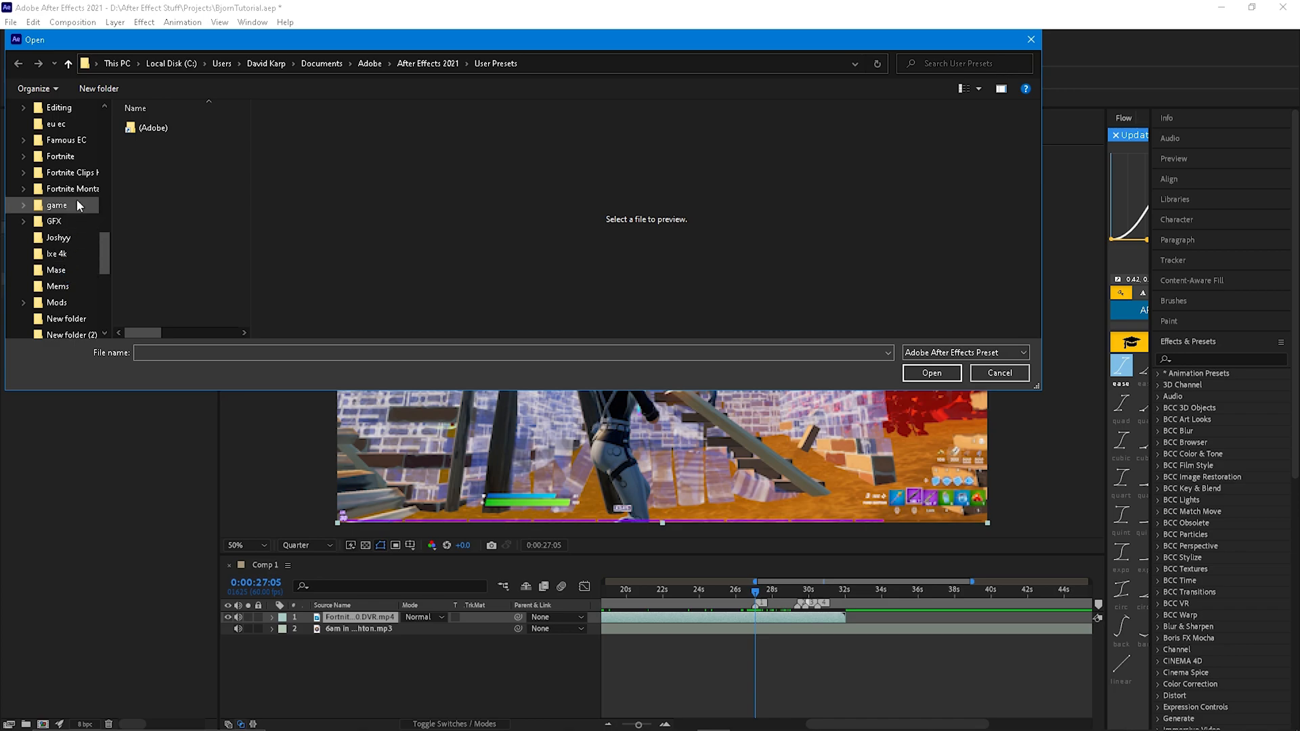
{"action": "scroll", "coordinate": [78, 273], "scroll_direction": "down", "scroll_amount": 5}
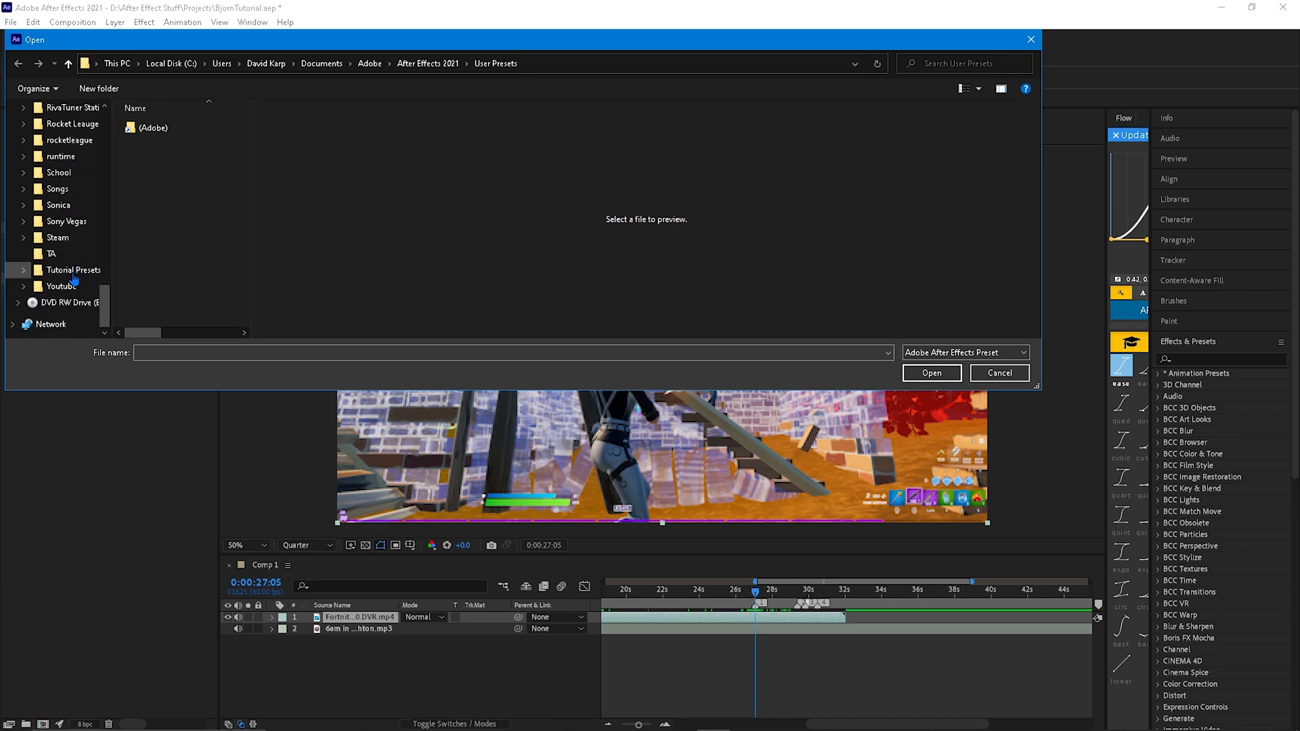
{"action": "left_click", "coordinate": [73, 274]}
{"action": "double_click", "coordinate": [142, 129]}
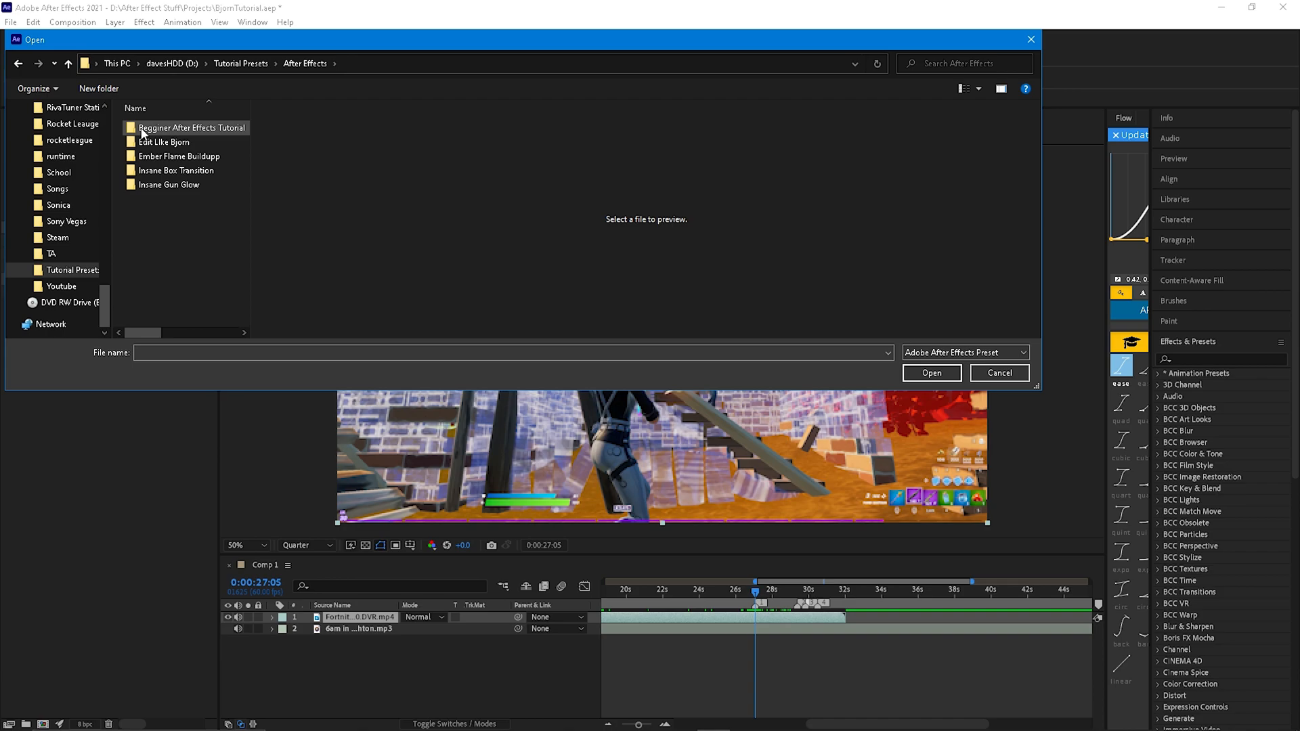
{"action": "left_click", "coordinate": [161, 133]}
{"action": "double_click", "coordinate": [162, 133]}
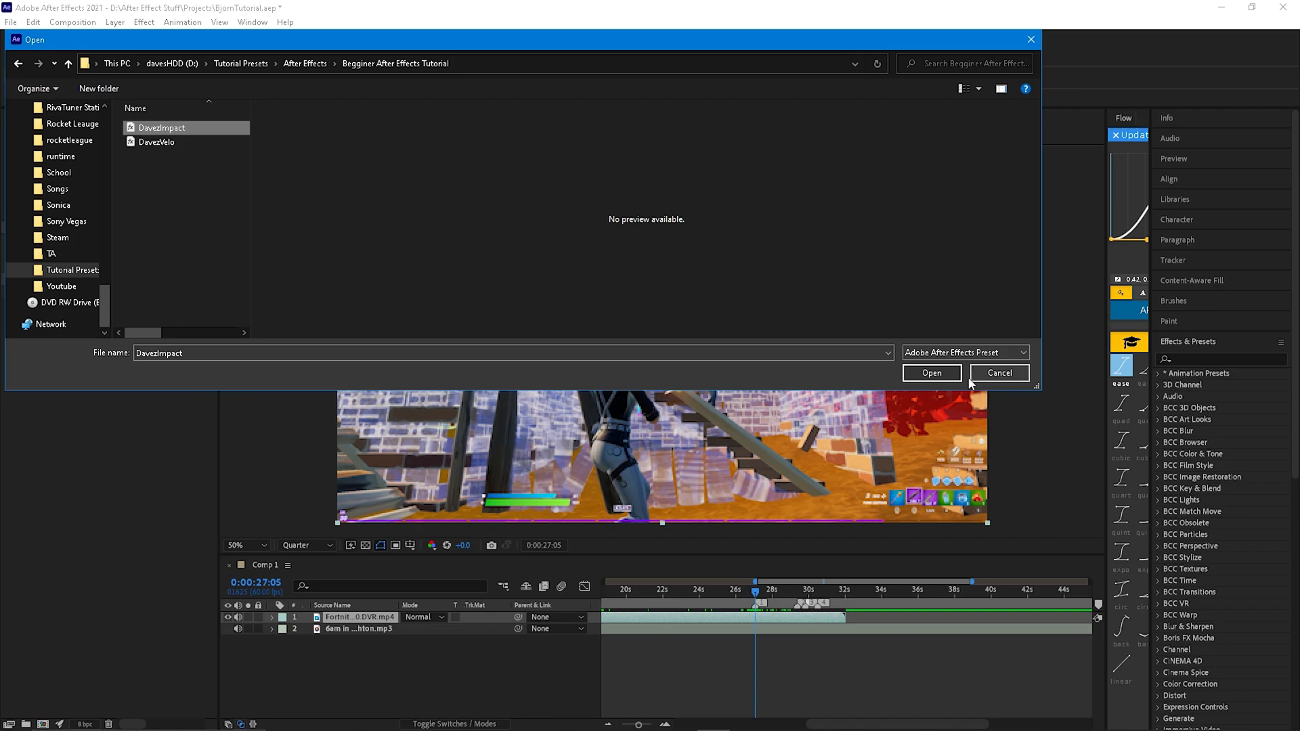
{"action": "left_click", "coordinate": [155, 142]}
{"action": "left_click", "coordinate": [932, 373]}
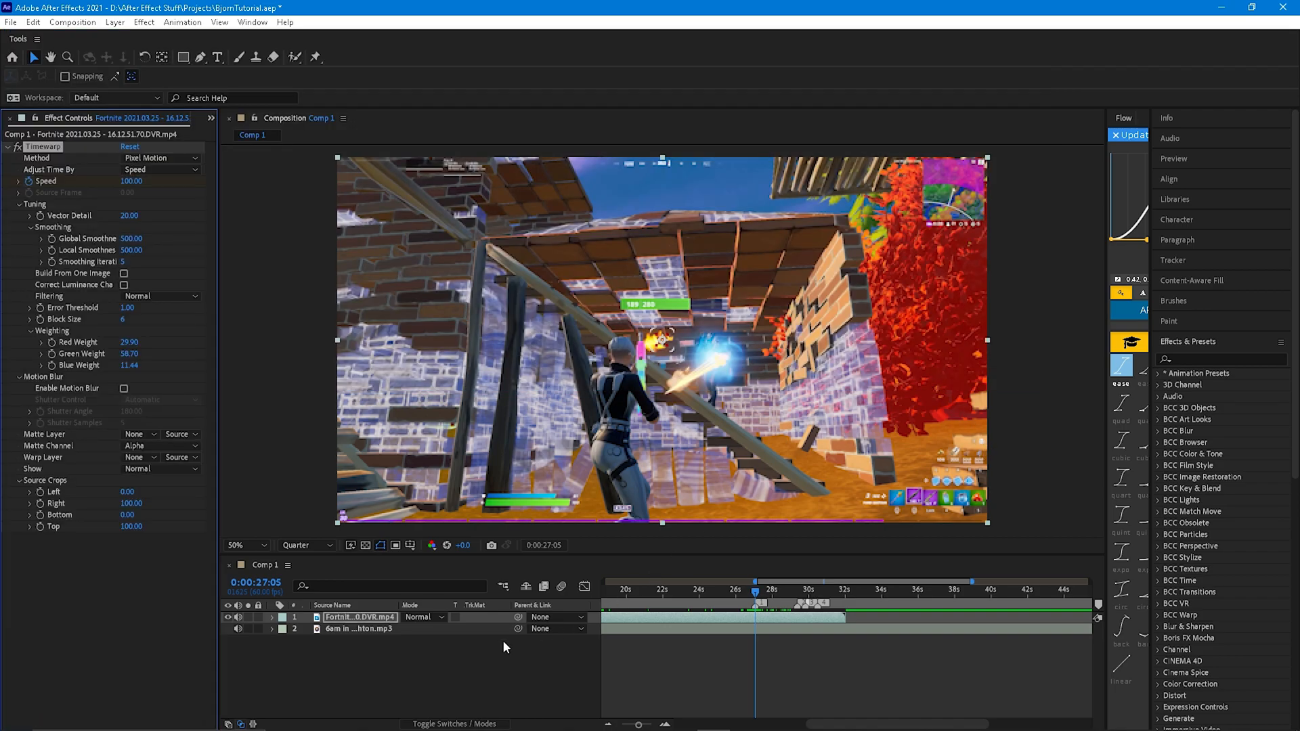
Reveal the clip's Timewarp Speed keyframes and shift them earlier so the second-to-last one sits at the first marker, 0:00:27:05.
{"action": "left_click", "coordinate": [273, 617]}
{"action": "left_click", "coordinate": [284, 629]}
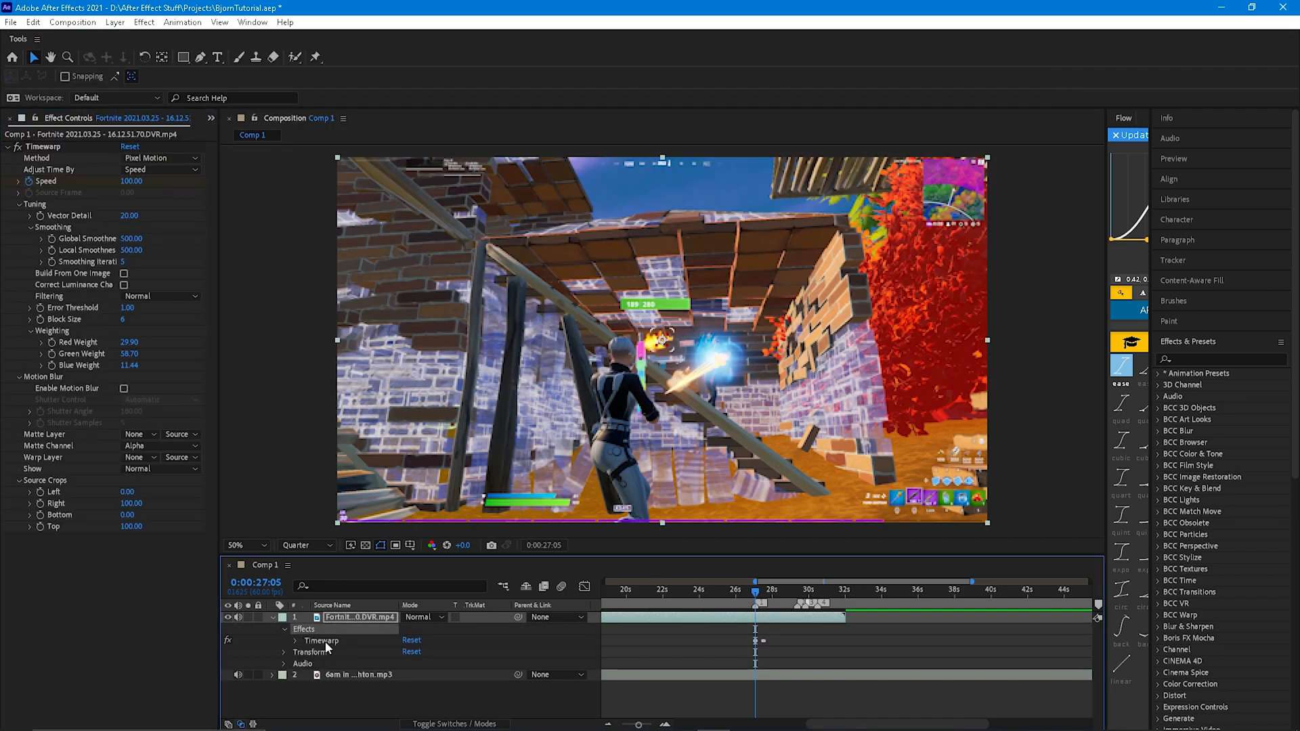
{"action": "left_click", "coordinate": [295, 640]}
{"action": "left_click_drag", "start_coordinate": [840, 669], "coordinate": [743, 616]}
{"action": "scroll", "coordinate": [773, 648], "scroll_direction": "up", "scroll_amount": 3}
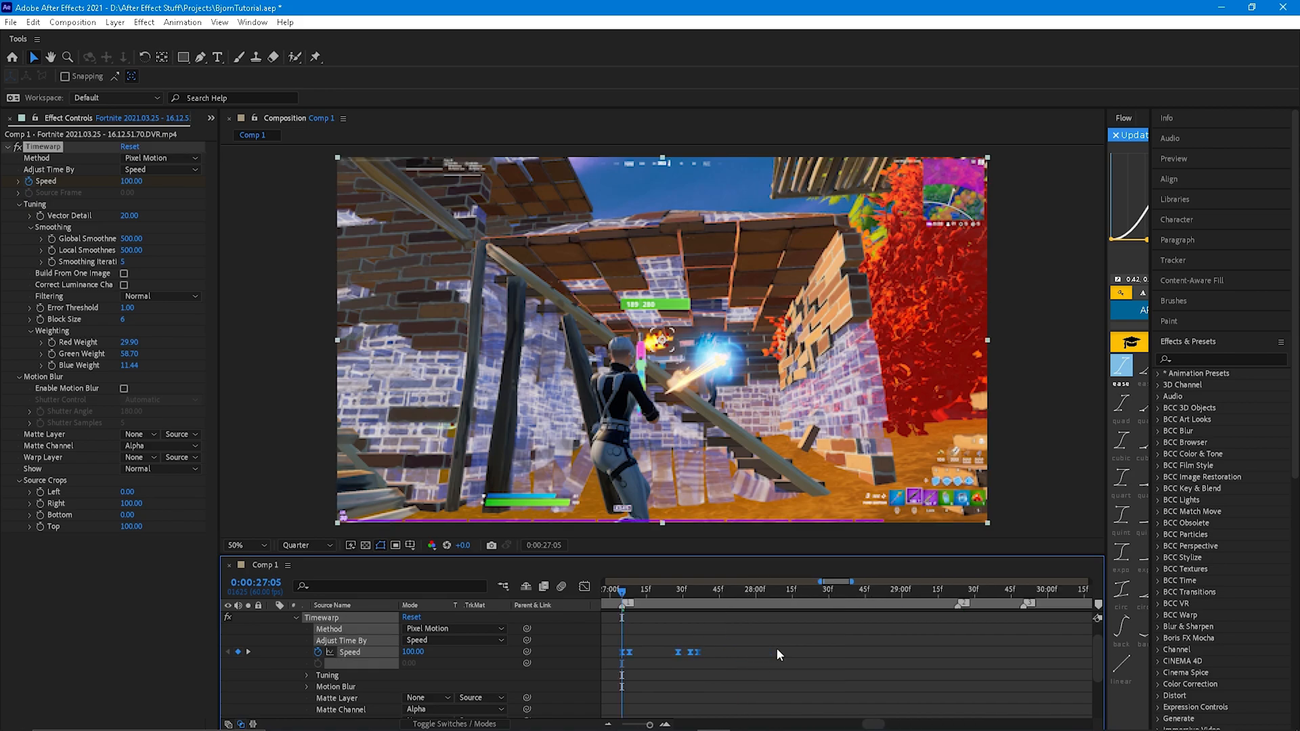
{"action": "left_click_drag", "start_coordinate": [693, 651], "coordinate": [621, 652]}
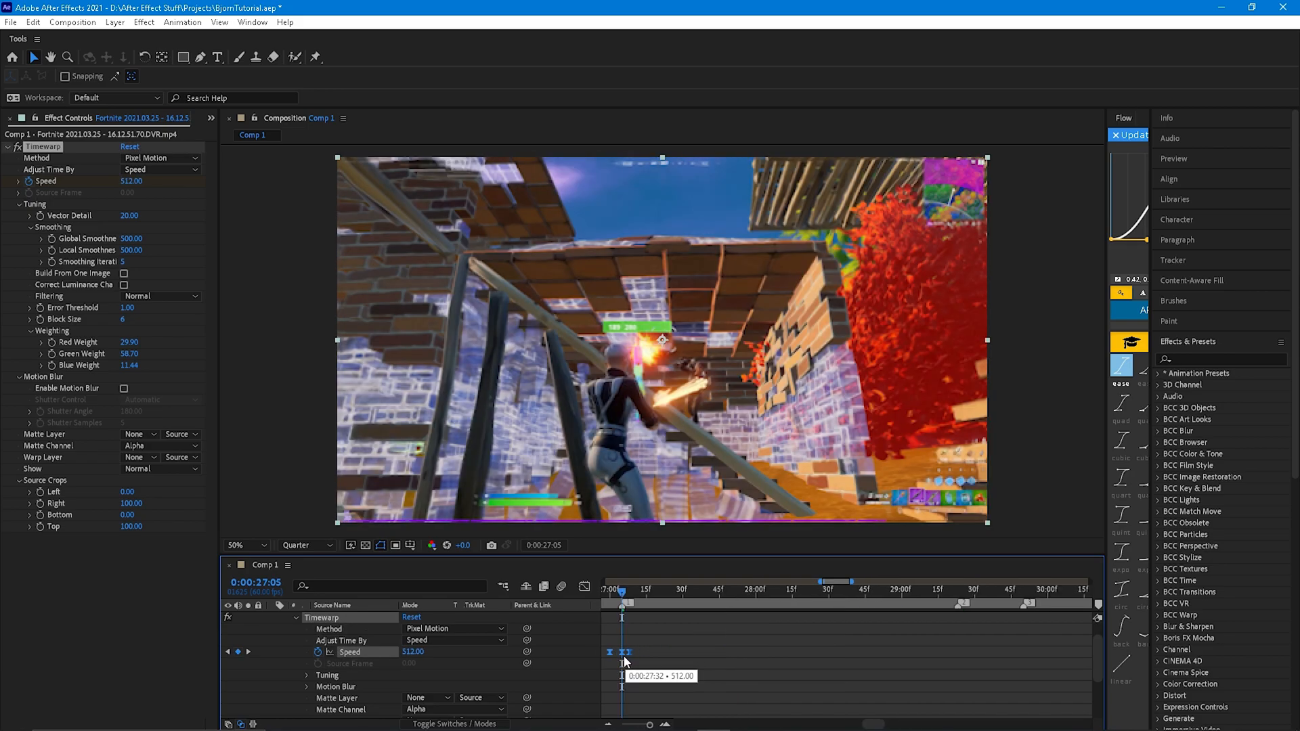
{"action": "left_click_drag", "start_coordinate": [623, 575], "coordinate": [813, 565]}
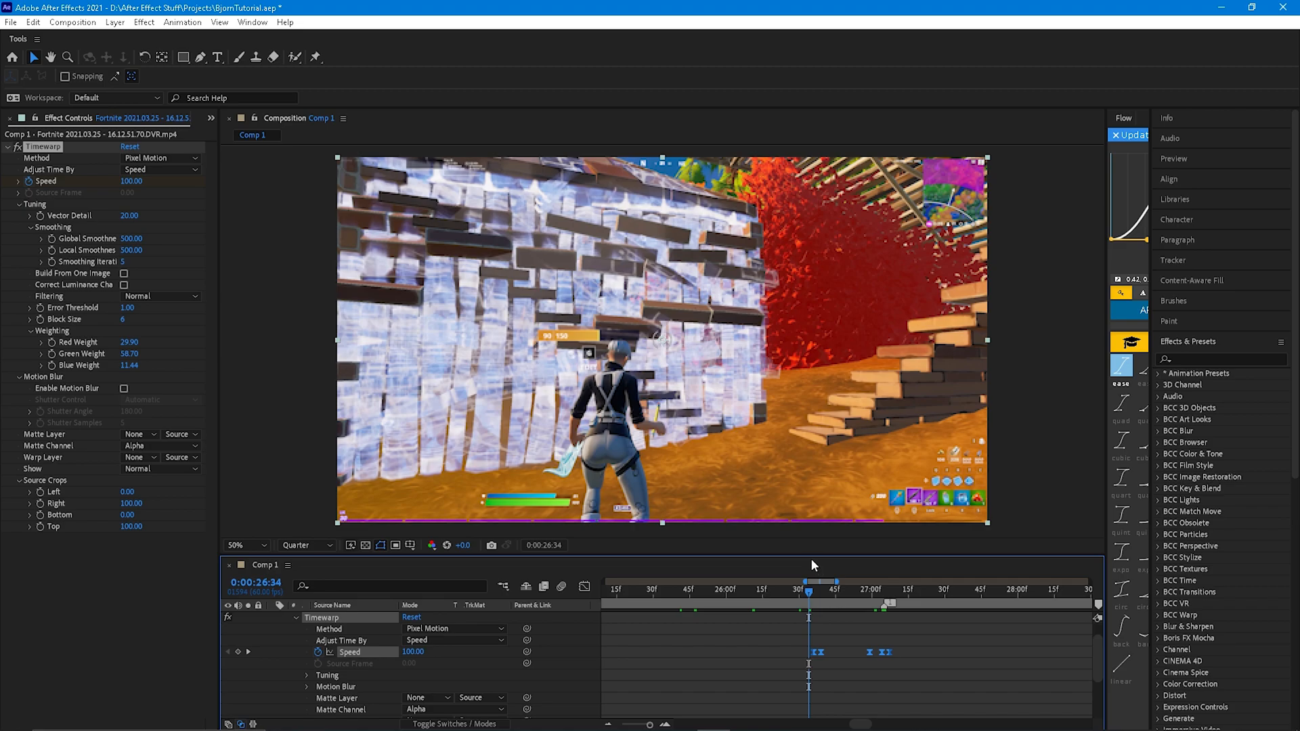
Preview the speed ramp from 0:00:26:34 and collapse the Fortnite clip's properties.
{"action": "key", "text": "space"}
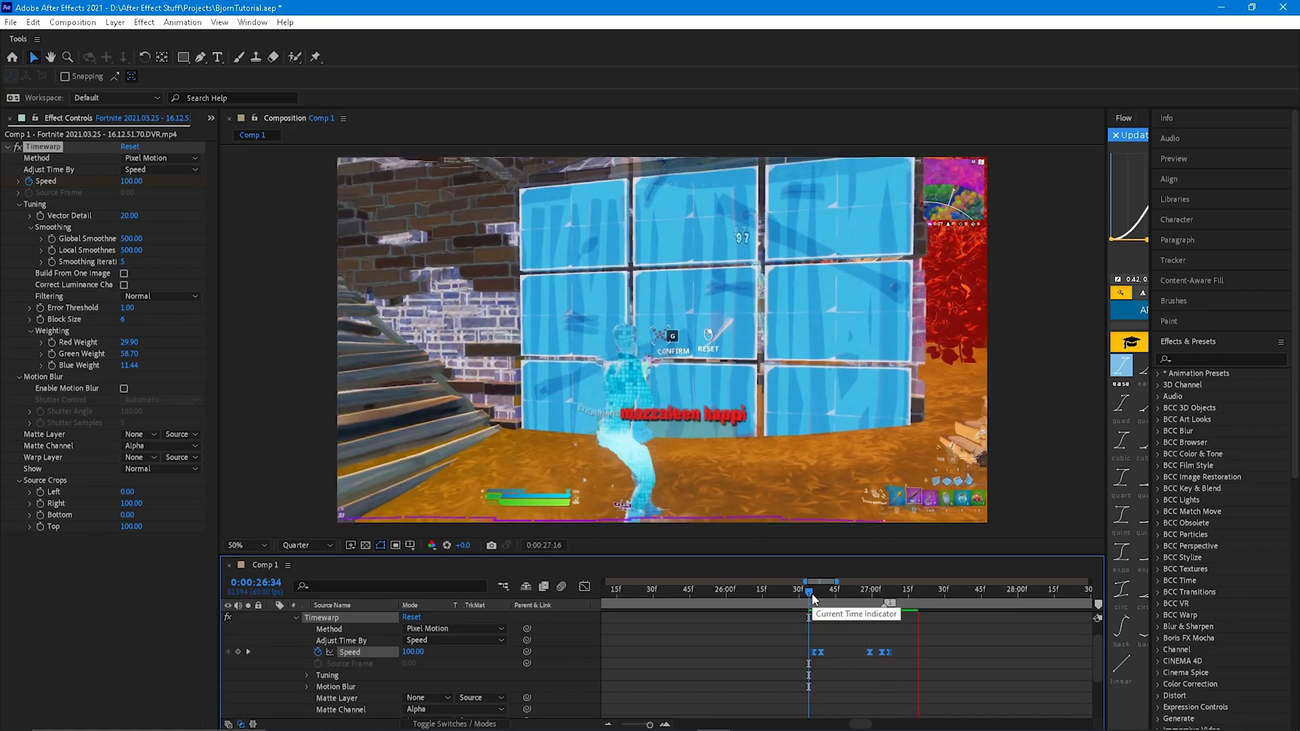
{"action": "key", "text": "space"}
{"action": "left_click_drag", "start_coordinate": [1097, 652], "coordinate": [1097, 606]}
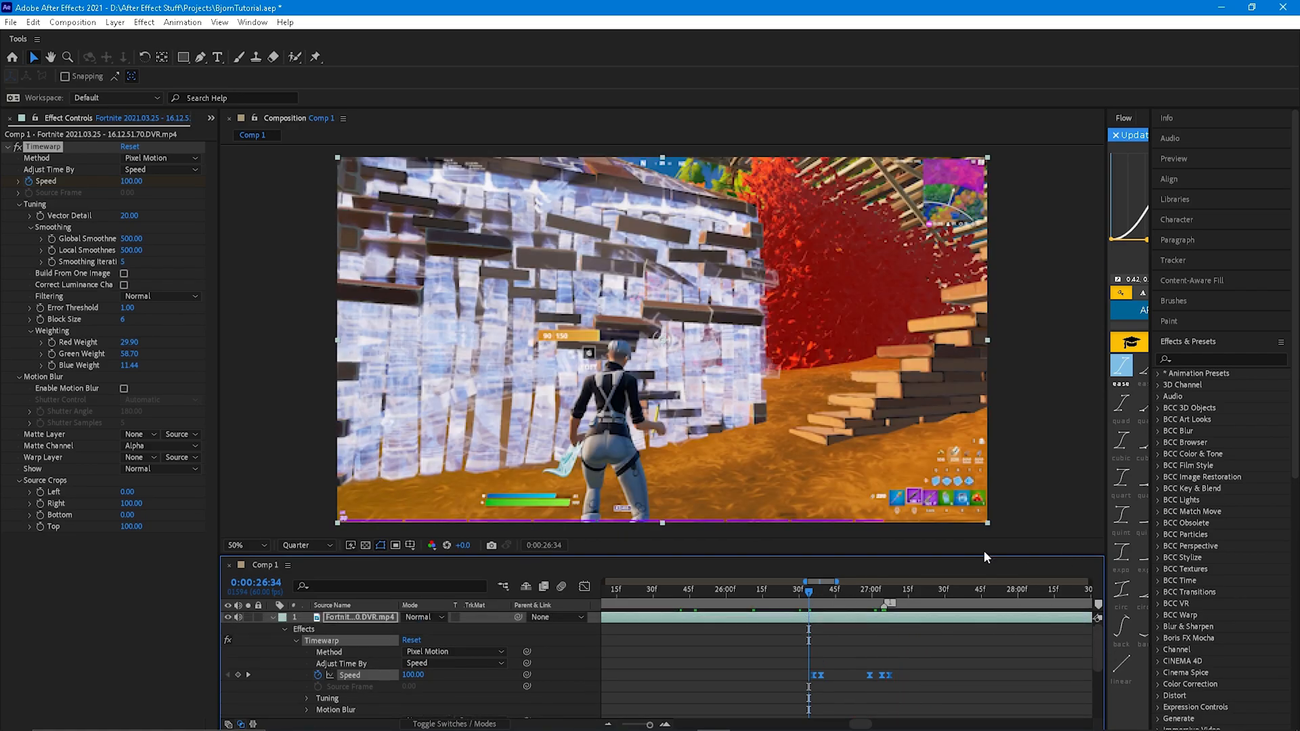
{"action": "left_click", "coordinate": [271, 618]}
Add an adjustment layer above the Fortnite clip and trim its start to the first marker at 0:00:27:05.
{"action": "right_click", "coordinate": [584, 619]}
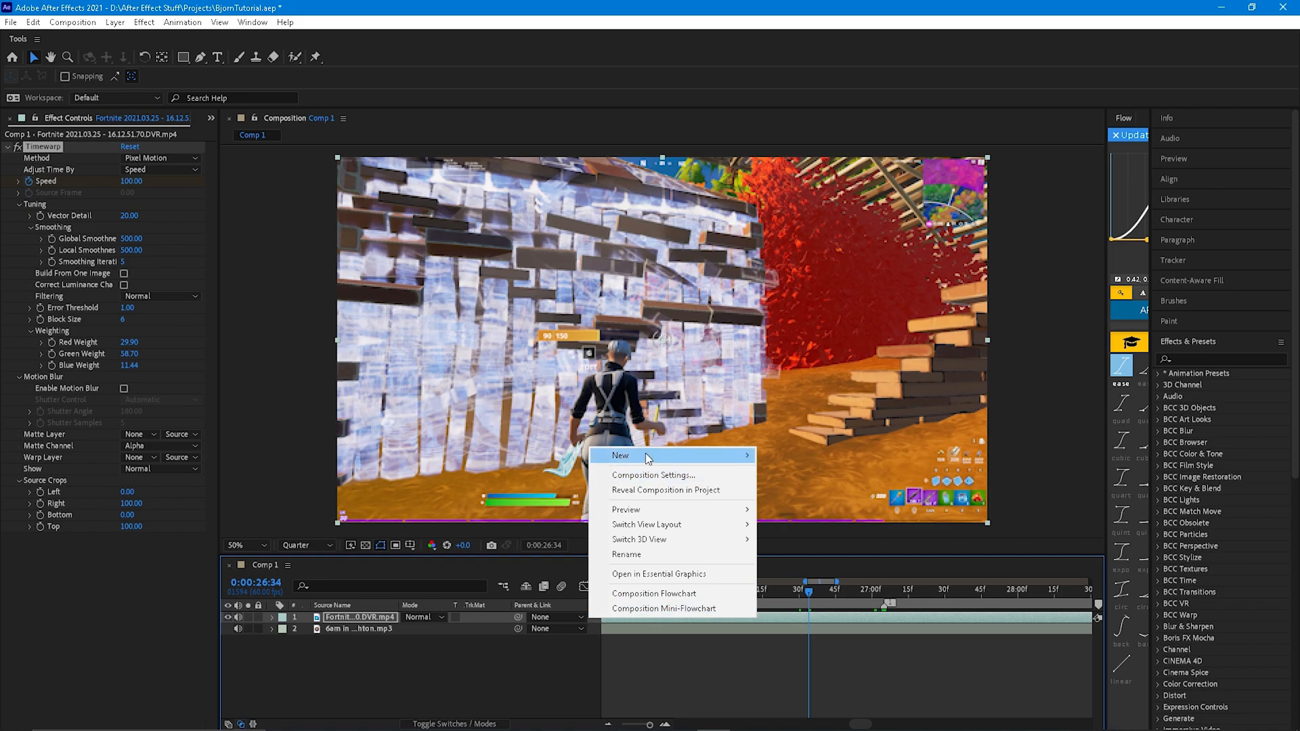
{"action": "mouse_move", "coordinate": [649, 458]}
{"action": "left_click", "coordinate": [812, 562]}
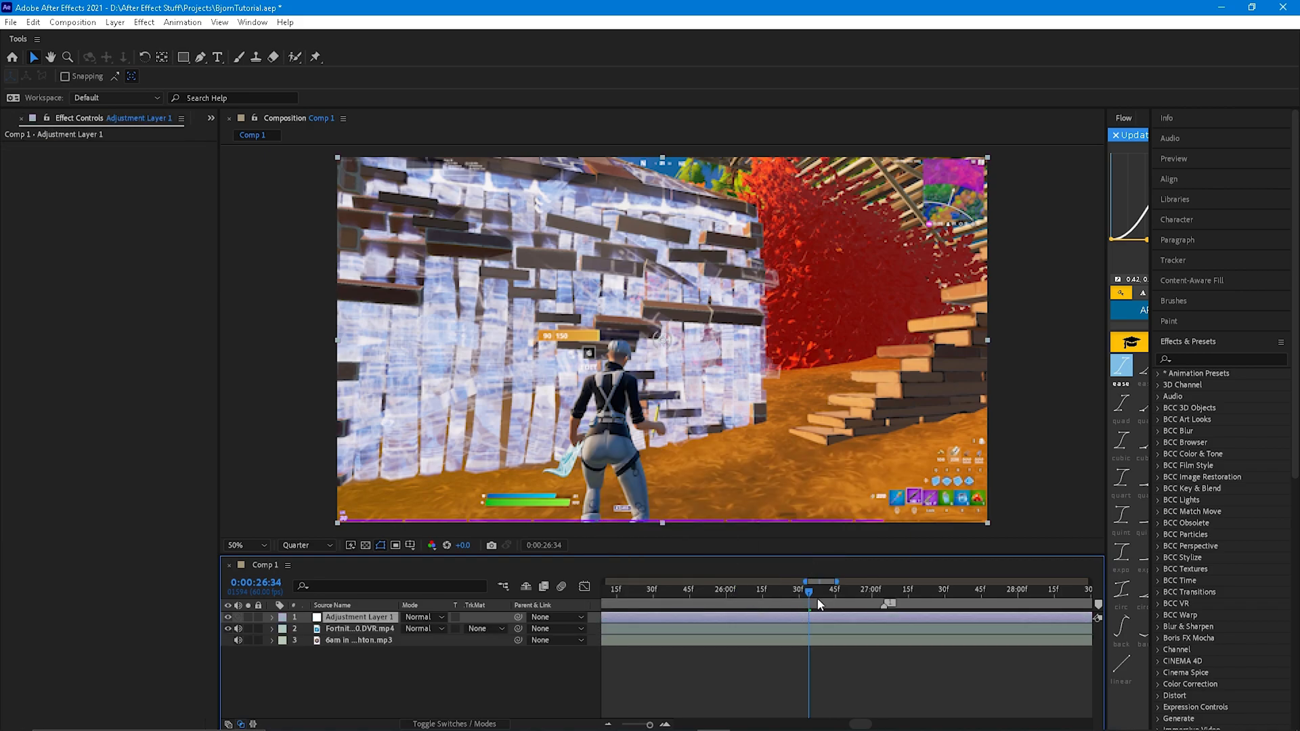
{"action": "left_click", "coordinate": [885, 602]}
{"action": "key", "text": "ctrl+shift+d"}
{"action": "key", "text": "equal"}
{"action": "key", "text": "Delete"}
{"action": "key", "text": "minus"}
{"action": "left_click", "coordinate": [940, 617]}
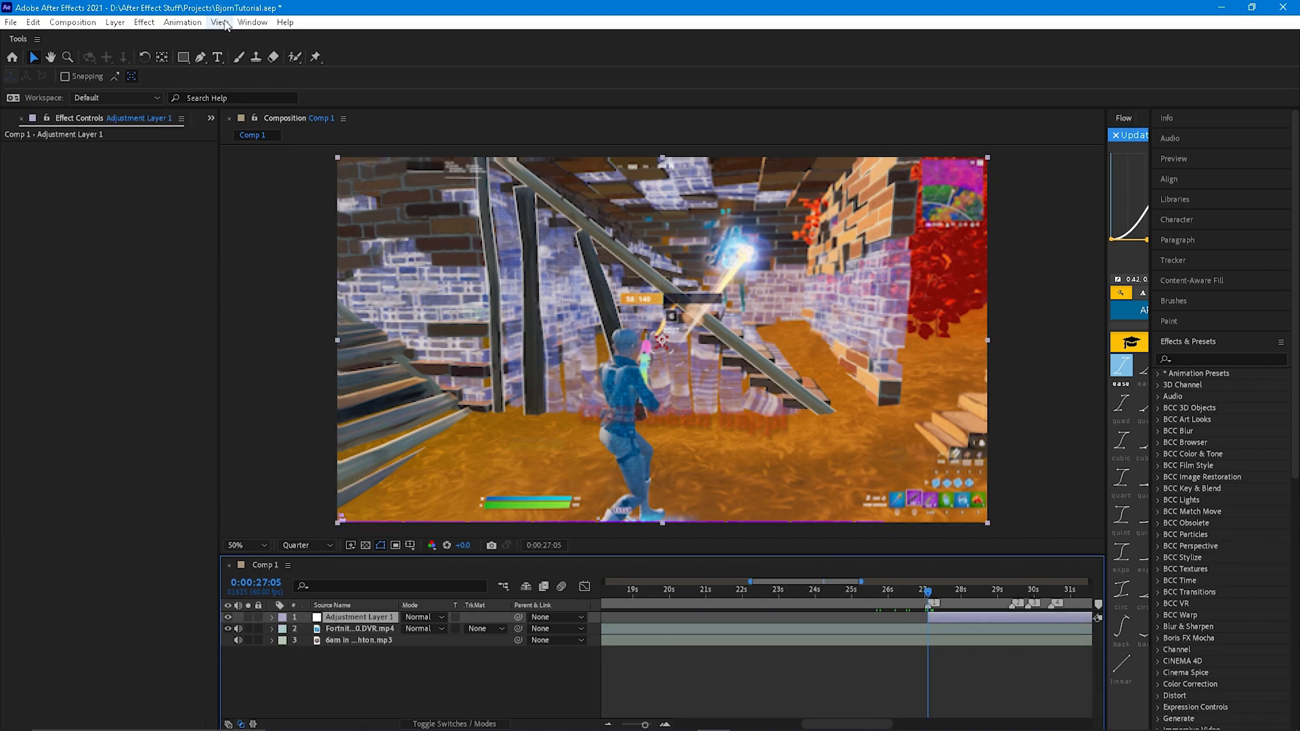
Apply the DavezBjornImpact animation preset from the Edit LIke Bjorn folder to Adjustment Layer 1.
{"action": "left_click", "coordinate": [182, 23]}
{"action": "left_click", "coordinate": [216, 49]}
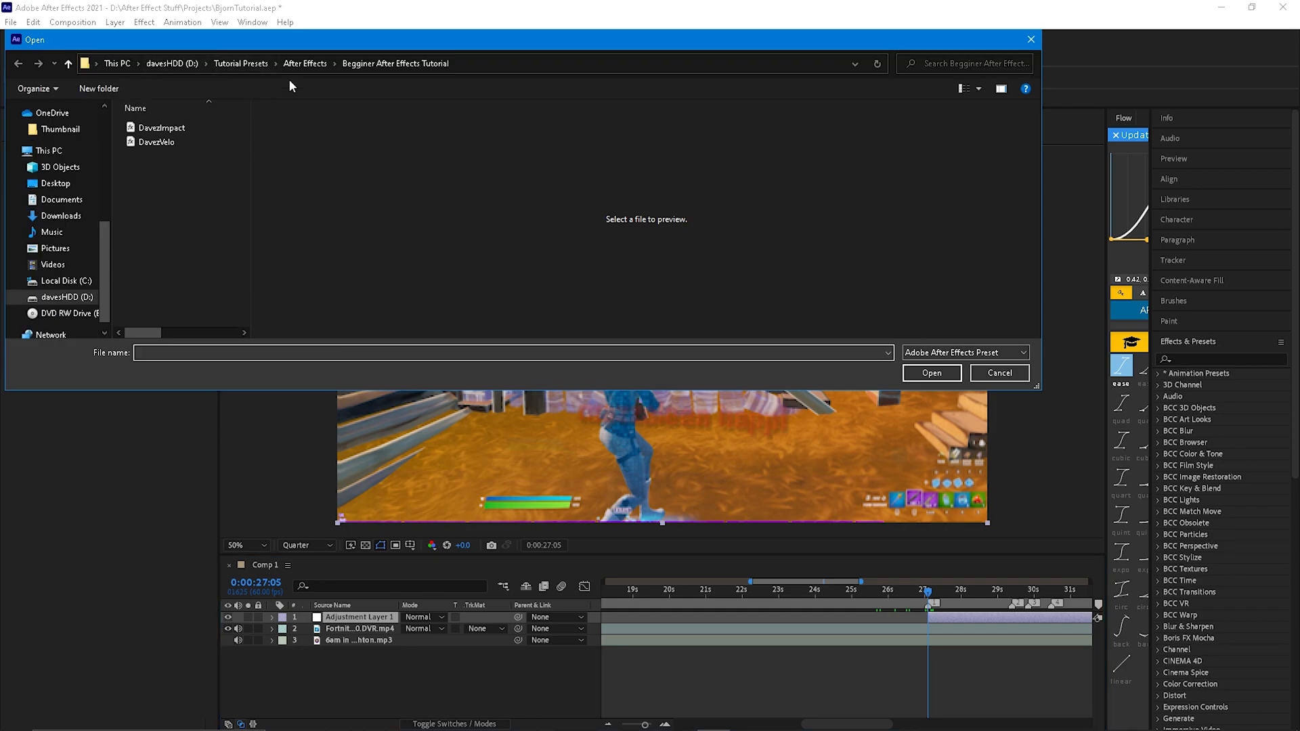
{"action": "left_click", "coordinate": [305, 63]}
{"action": "double_click", "coordinate": [173, 140]}
{"action": "left_click", "coordinate": [170, 130]}
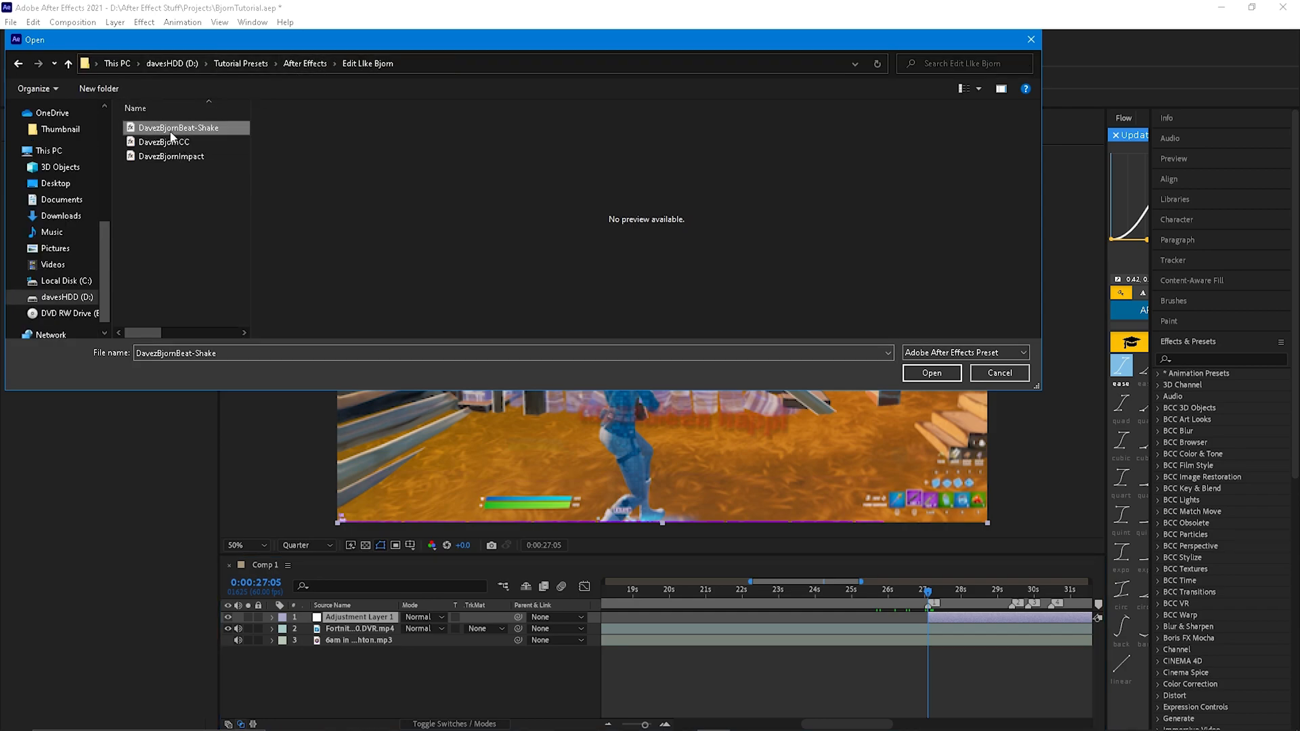
{"action": "left_click", "coordinate": [174, 157]}
{"action": "left_click", "coordinate": [932, 373]}
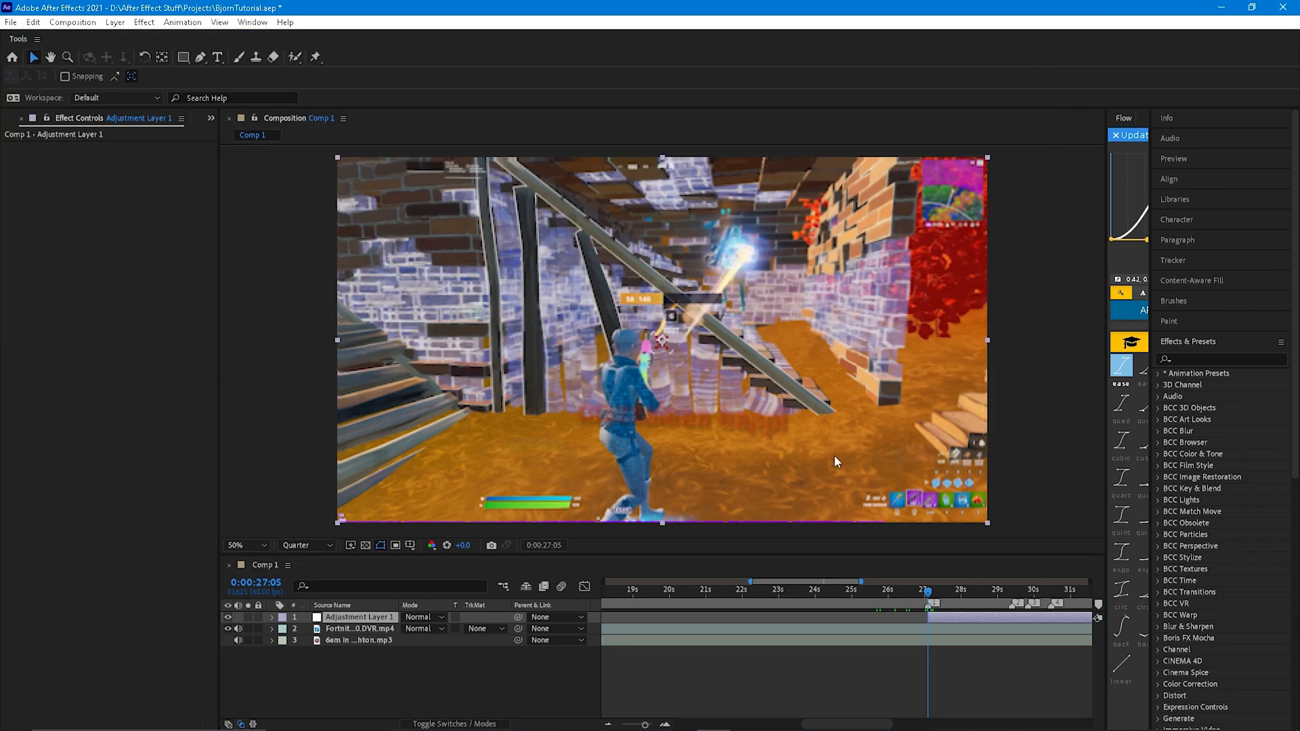
Reveal Adjustment Layer 1's effect keyframes, trim the layer's end to the last keyframe, and preview the impact from 0:00:26:50.
{"action": "left_click", "coordinate": [270, 612]}
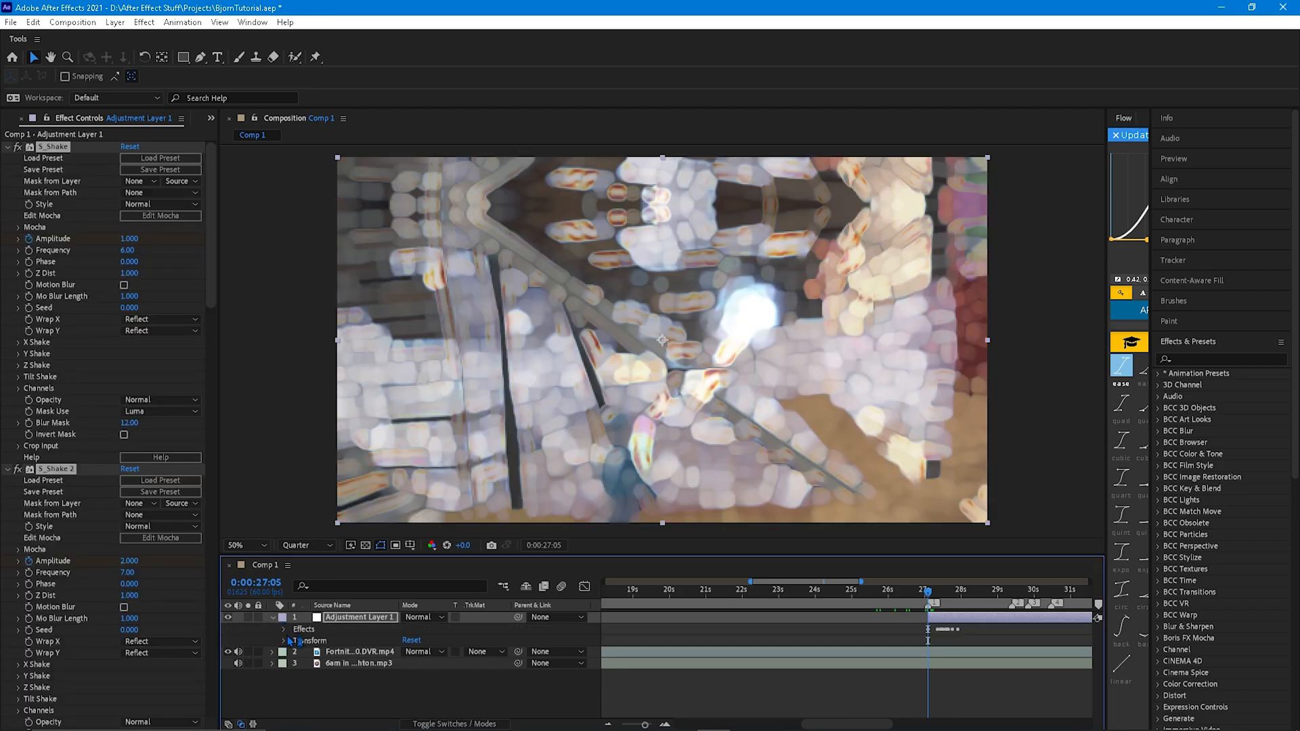
{"action": "left_click", "coordinate": [283, 629]}
{"action": "scroll", "coordinate": [1111, 651], "scroll_direction": "up", "scroll_amount": 2}
{"action": "left_click_drag", "start_coordinate": [1106, 640], "coordinate": [1107, 628]}
{"action": "scroll", "coordinate": [982, 653], "scroll_direction": "up", "scroll_amount": 3}
{"action": "left_click_drag", "start_coordinate": [779, 592], "coordinate": [640, 590]}
{"action": "key", "text": "ctrl+shift+d"}
{"action": "key", "text": "Delete"}
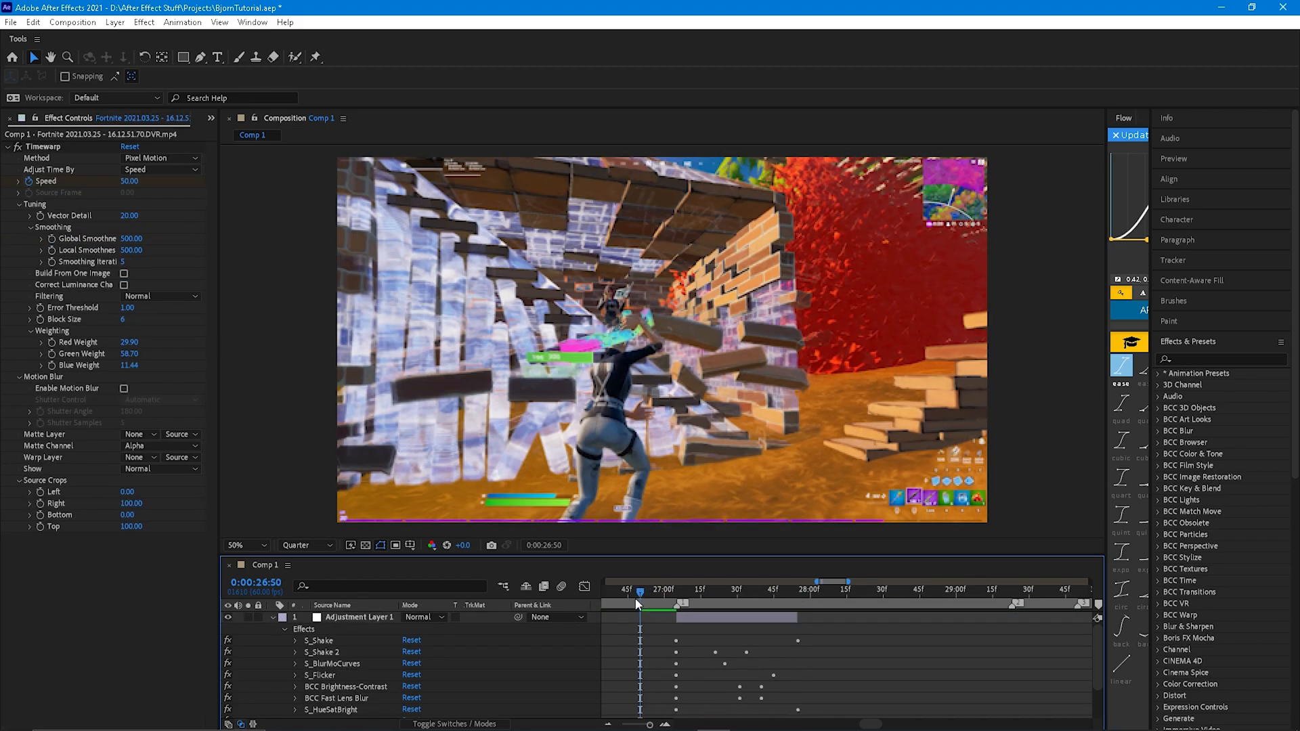
{"action": "key", "text": "space"}
{"action": "left_click", "coordinate": [272, 617]}
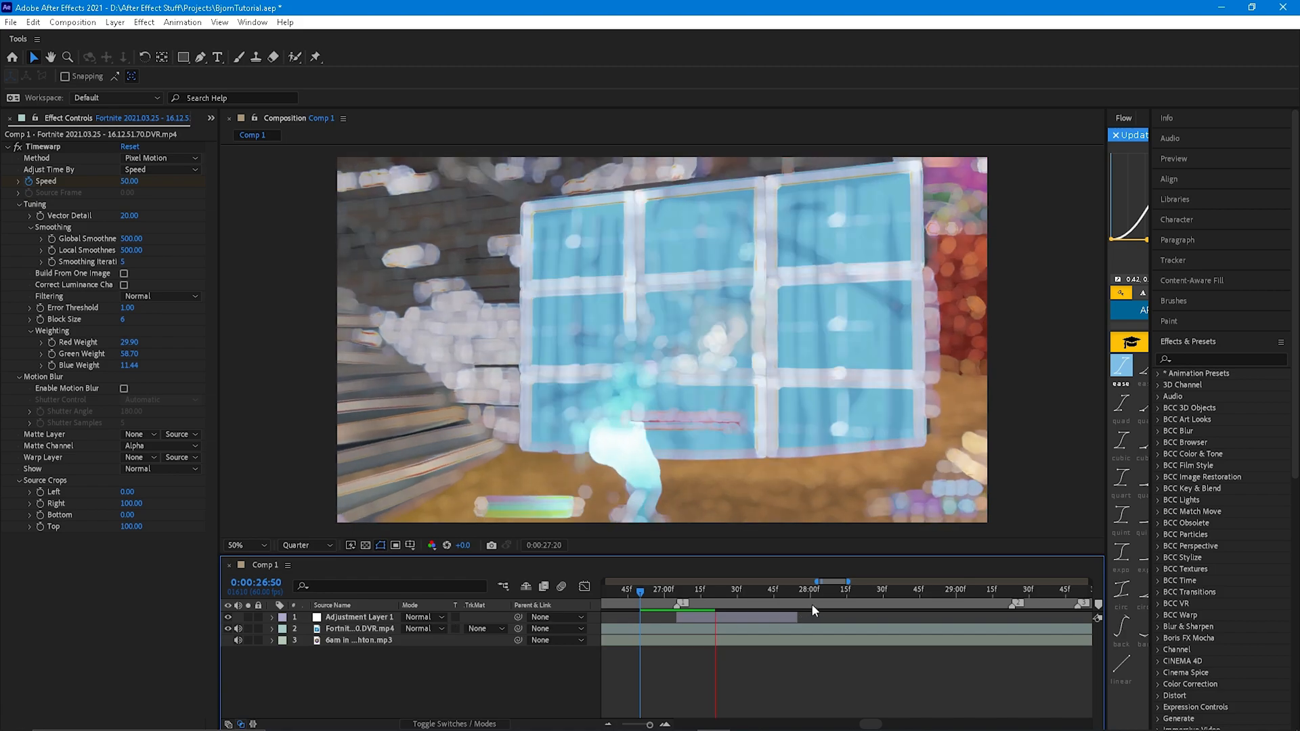
Cut the Fortnite clip at the adjustment layer's end, 0:00:27:54, and delete the remainder.
{"action": "left_click", "coordinate": [796, 594]}
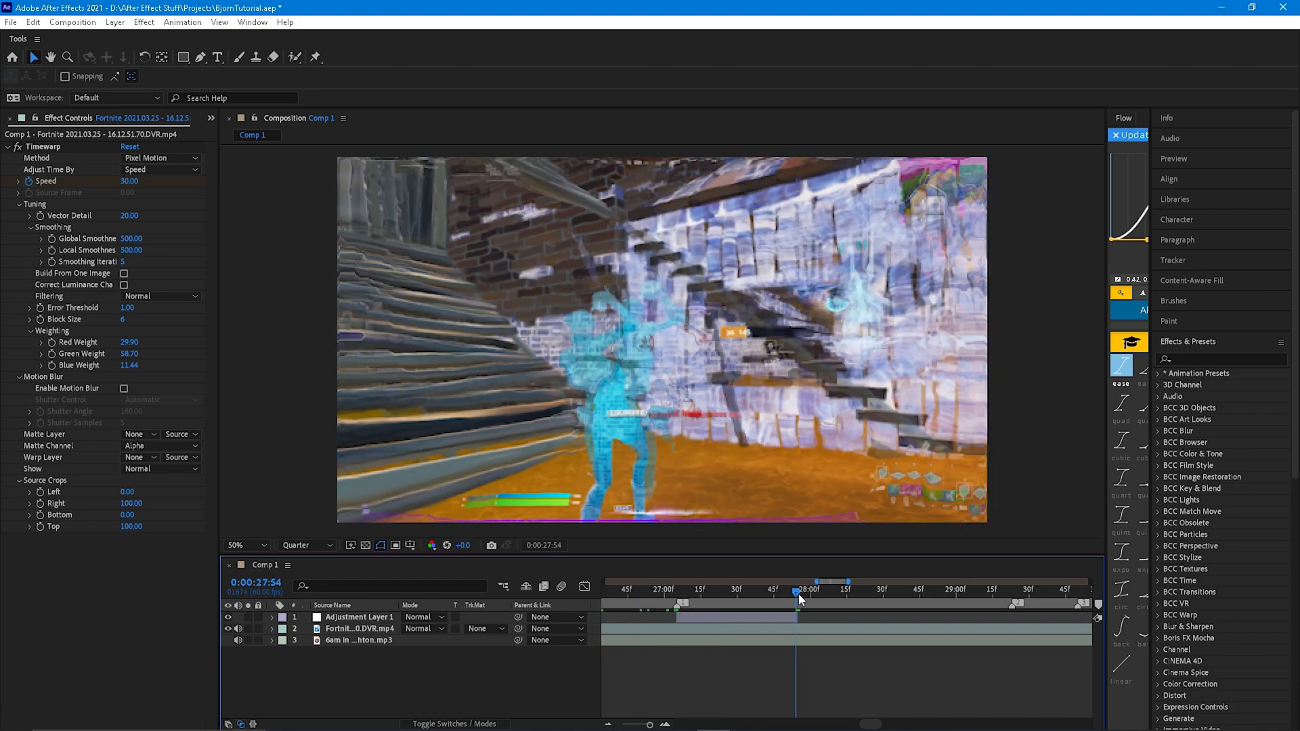
{"action": "left_click", "coordinate": [814, 626]}
{"action": "key", "text": "ctrl+shift+d"}
{"action": "key", "text": "Delete"}
Set the Fortnite clip's audio level to -20 dB and collapse its properties.
{"action": "left_click_drag", "start_coordinate": [786, 595], "coordinate": [671, 595]}
{"action": "left_click", "coordinate": [271, 629]}
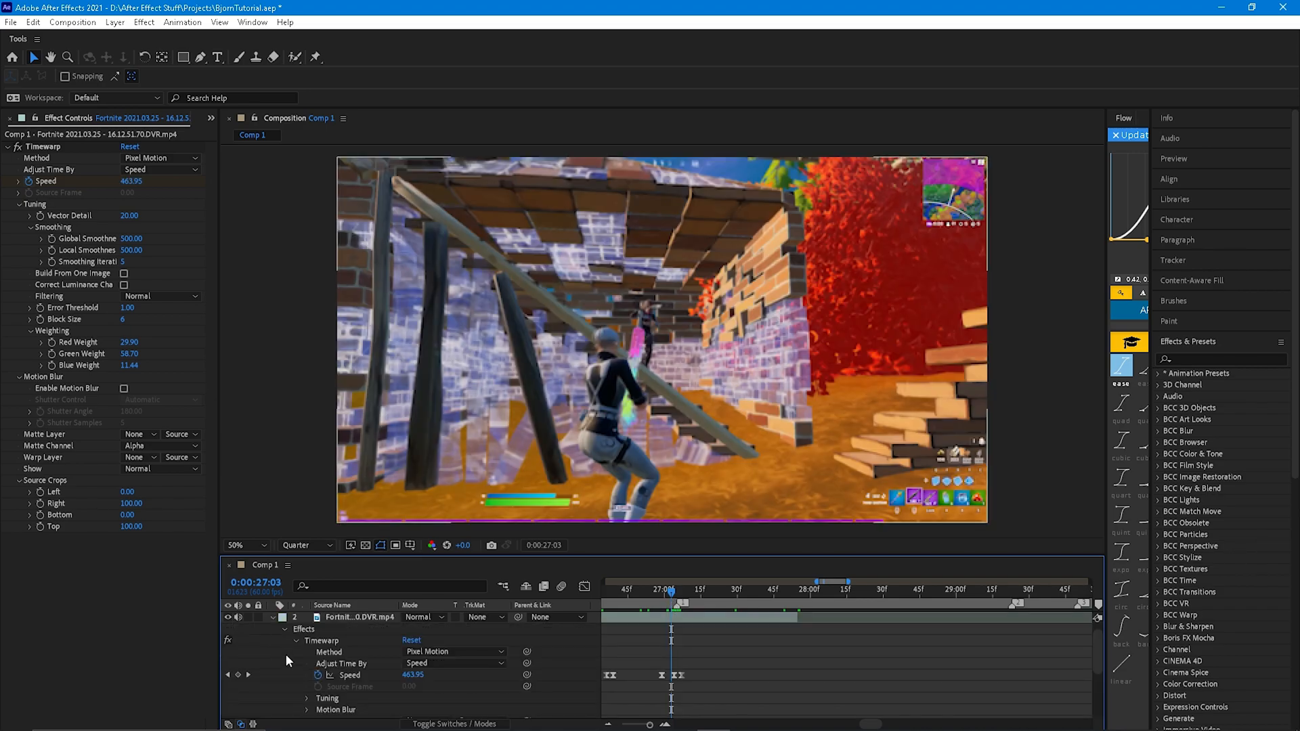
{"action": "left_click", "coordinate": [284, 640]}
{"action": "left_click", "coordinate": [284, 665]}
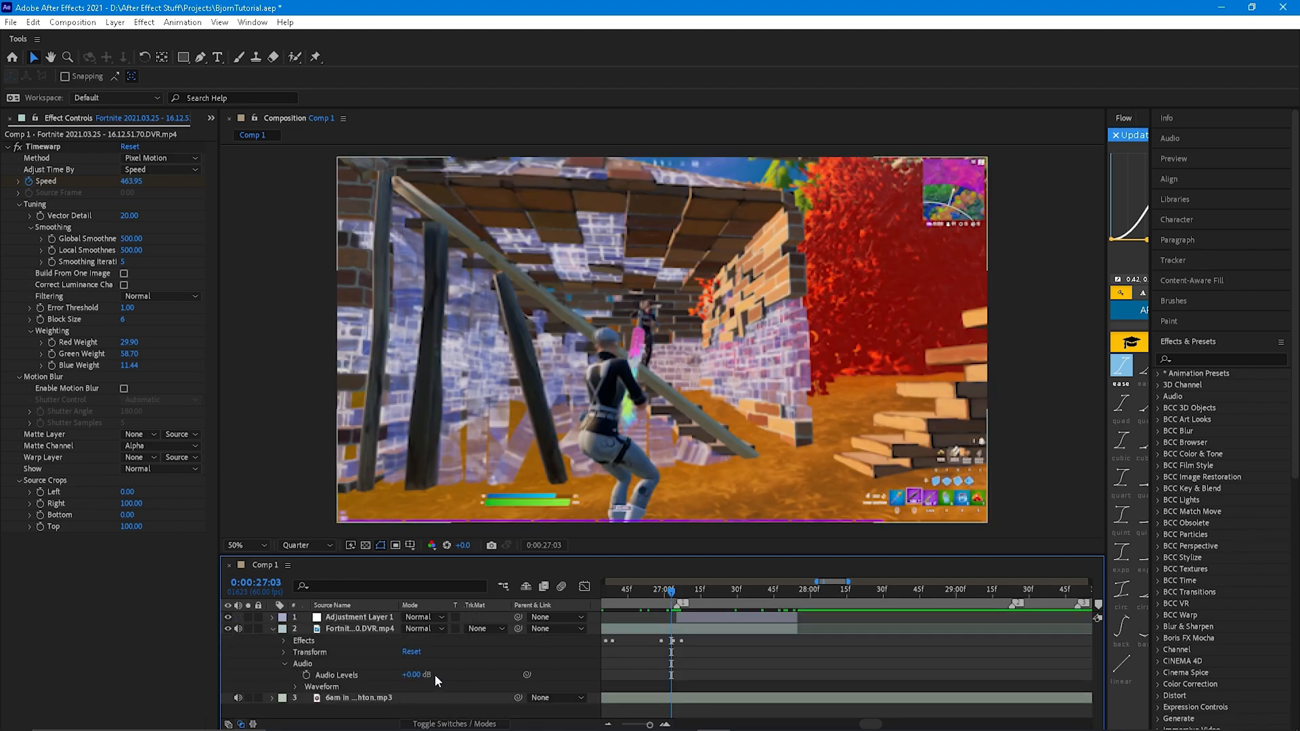
{"action": "type", "text": "-20"}
{"action": "key", "text": "Return"}
{"action": "left_click", "coordinate": [272, 629]}
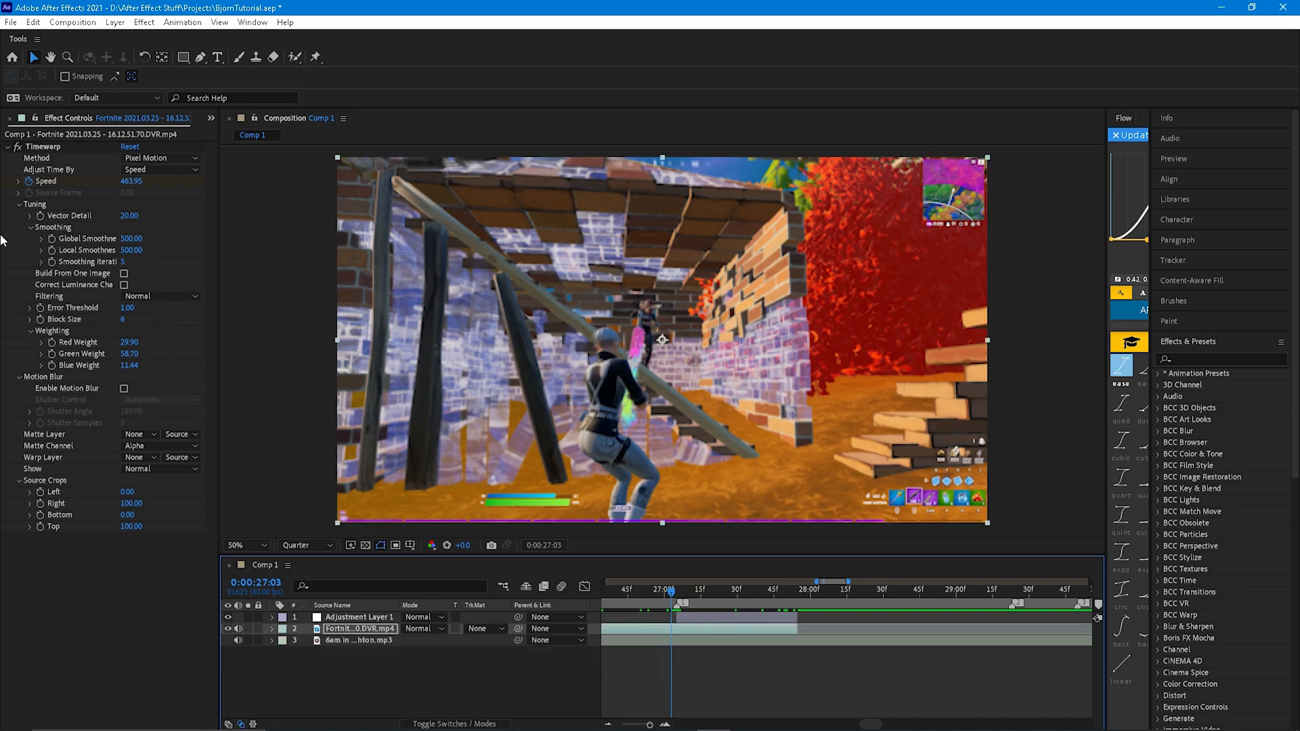
Add spas_sfx.wav as the top layer, reveal its waveform, and align its start with the first marker at 0:00:27:05.
{"action": "left_click", "coordinate": [10, 118]}
{"action": "left_click_drag", "start_coordinate": [36, 304], "coordinate": [691, 617]}
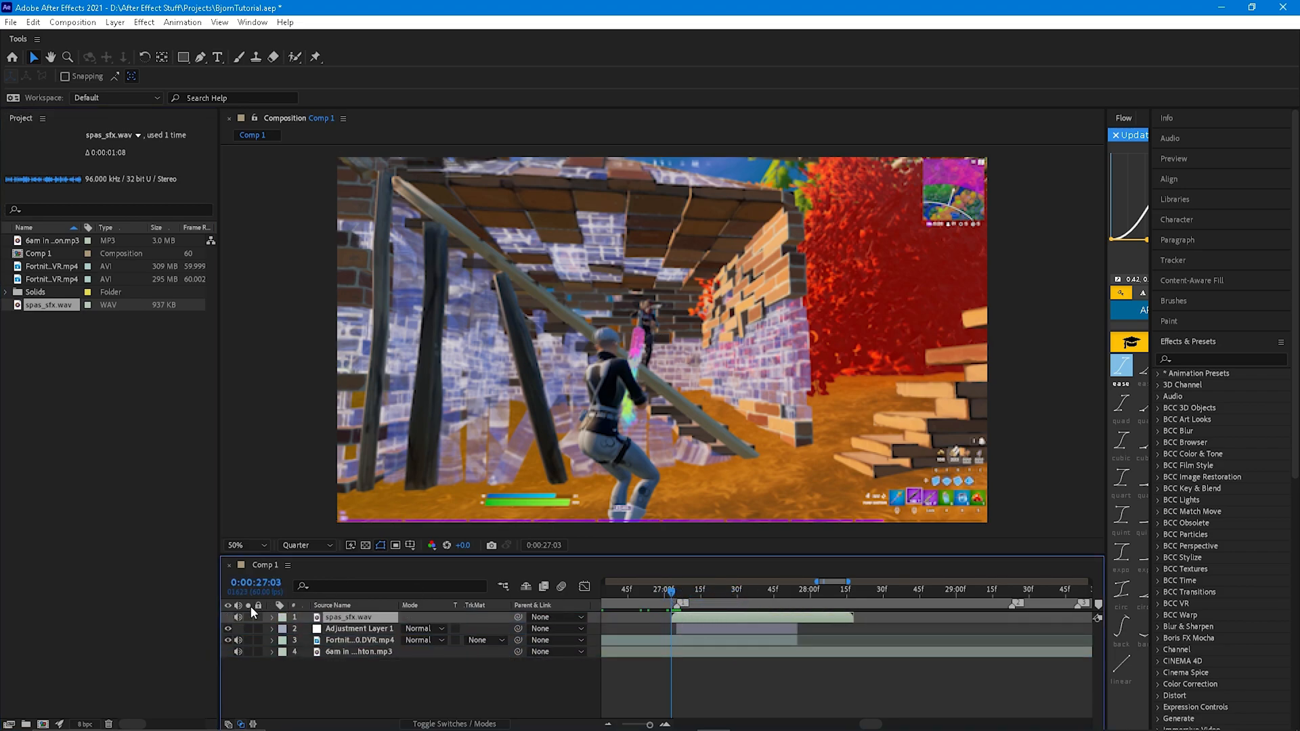
{"action": "left_click", "coordinate": [273, 617]}
{"action": "left_click", "coordinate": [285, 629]}
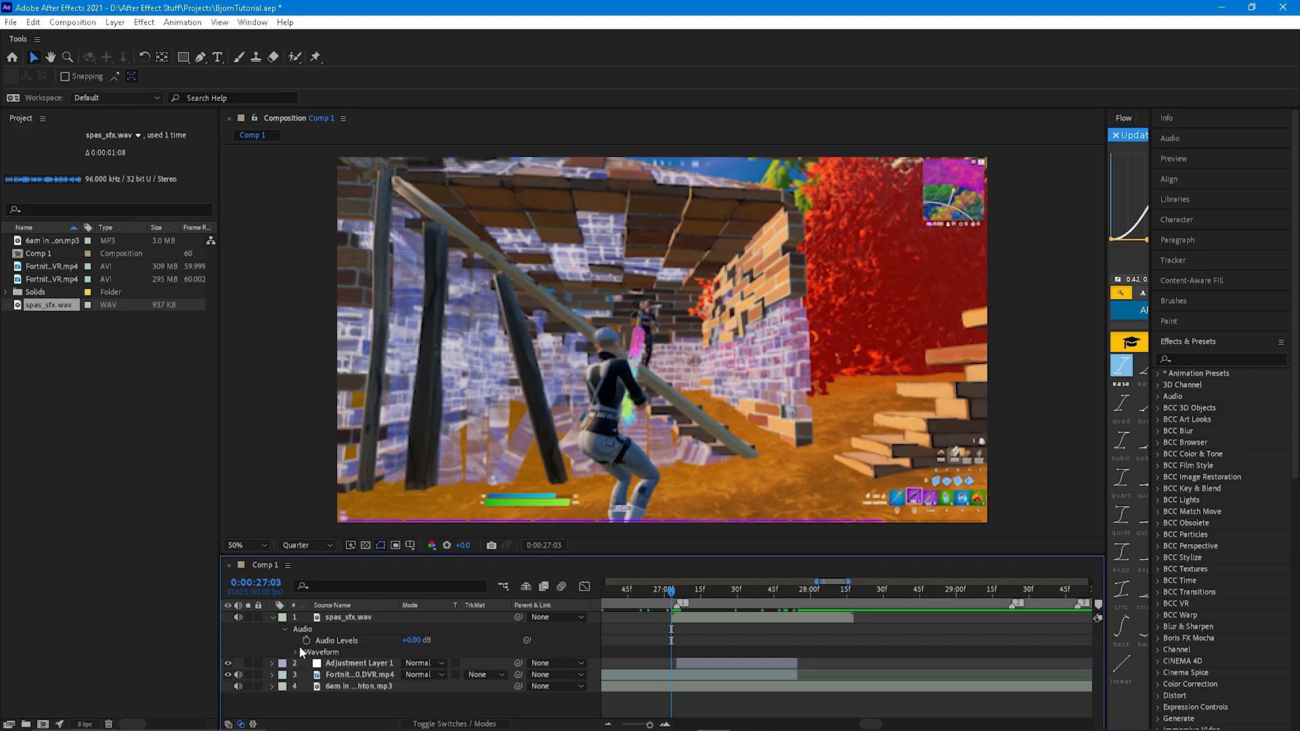
{"action": "left_click", "coordinate": [296, 653]}
{"action": "left_click", "coordinate": [681, 620]}
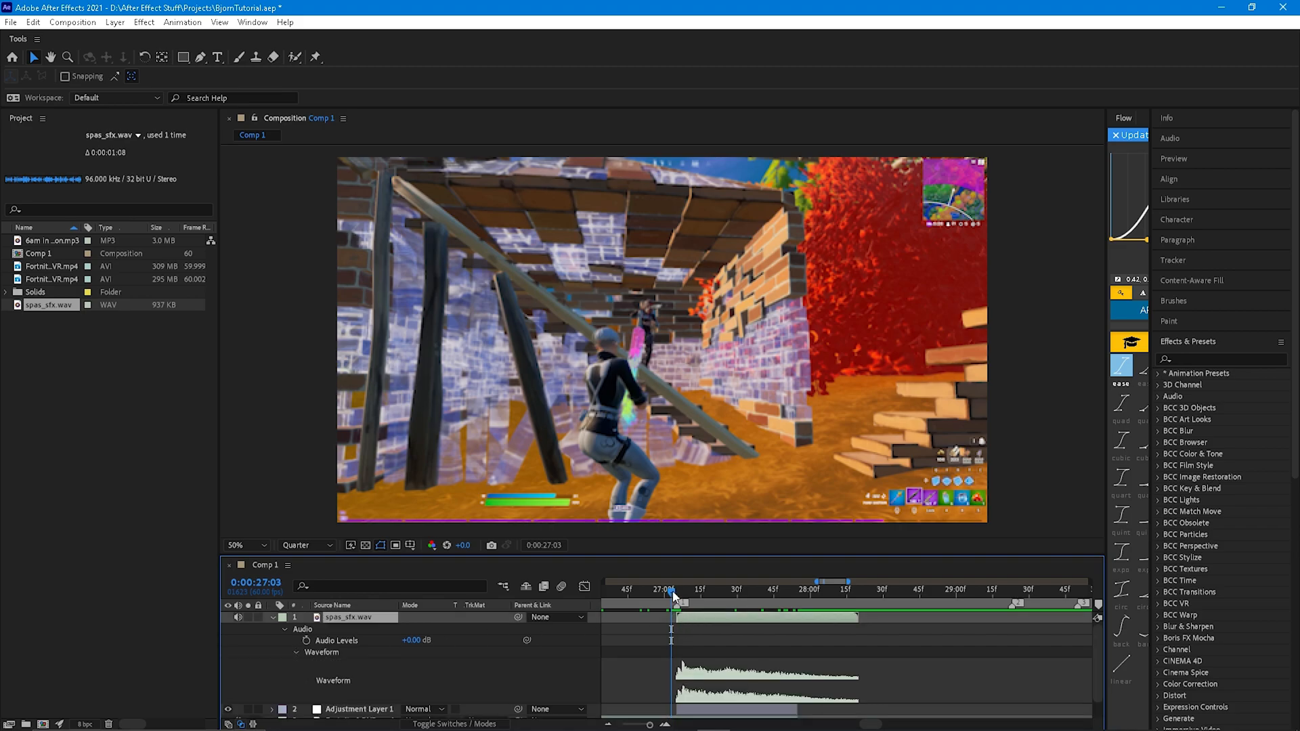
Preview the shot with its sound effect and set the spas_sfx.wav audio level to +2 dB.
{"action": "left_click", "coordinate": [633, 602]}
{"action": "mouse_move", "coordinate": [633, 603]}
{"action": "left_mouse_down"}
{"action": "mouse_move", "coordinate": [620, 579]}
{"action": "mouse_move", "coordinate": [637, 596]}
{"action": "left_mouse_up"}
{"action": "key", "text": "space"}
{"action": "key", "text": "space"}
{"action": "left_click", "coordinate": [417, 641]}
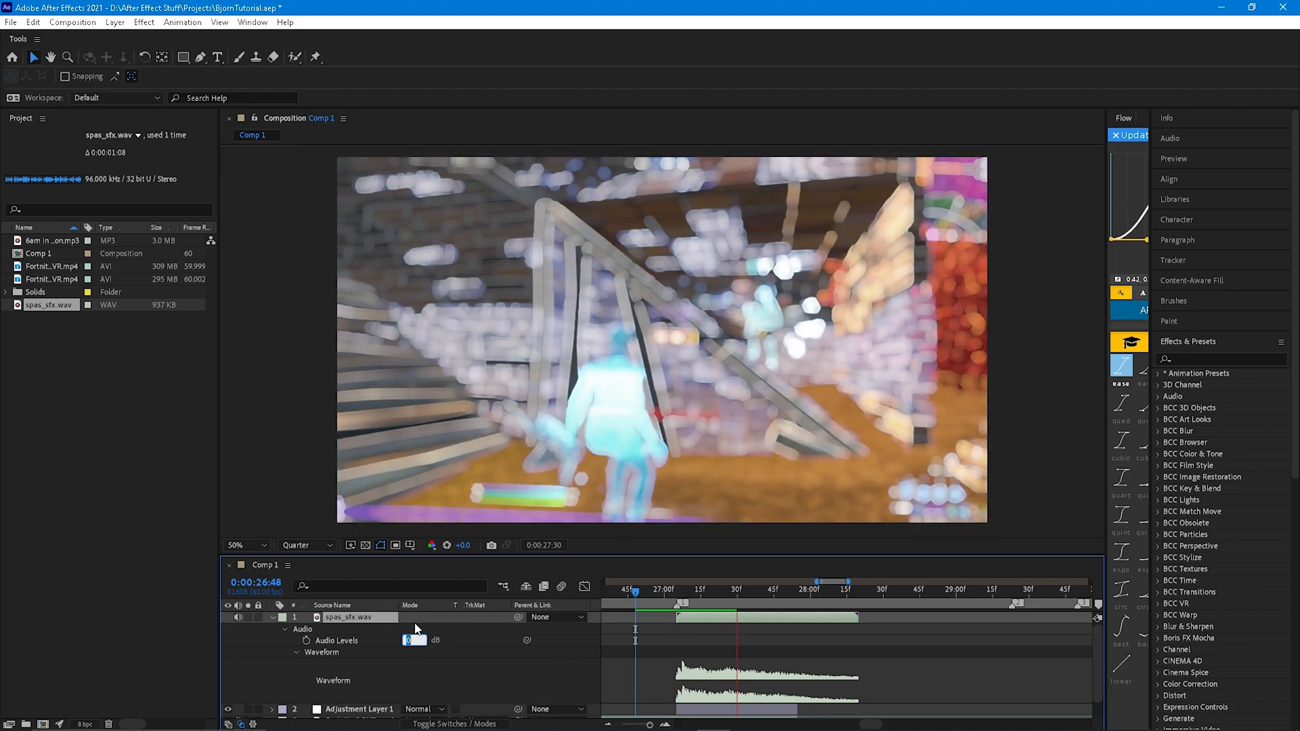
{"action": "type", "text": "2"}
{"action": "key", "text": "Return"}
Preview the adjusted shot sound from around 0:00:26:34 and collapse the spas_sfx.wav layer.
{"action": "key", "text": "space"}
{"action": "left_click_drag", "start_coordinate": [640, 596], "coordinate": [694, 593]}
{"action": "key", "text": "space"}
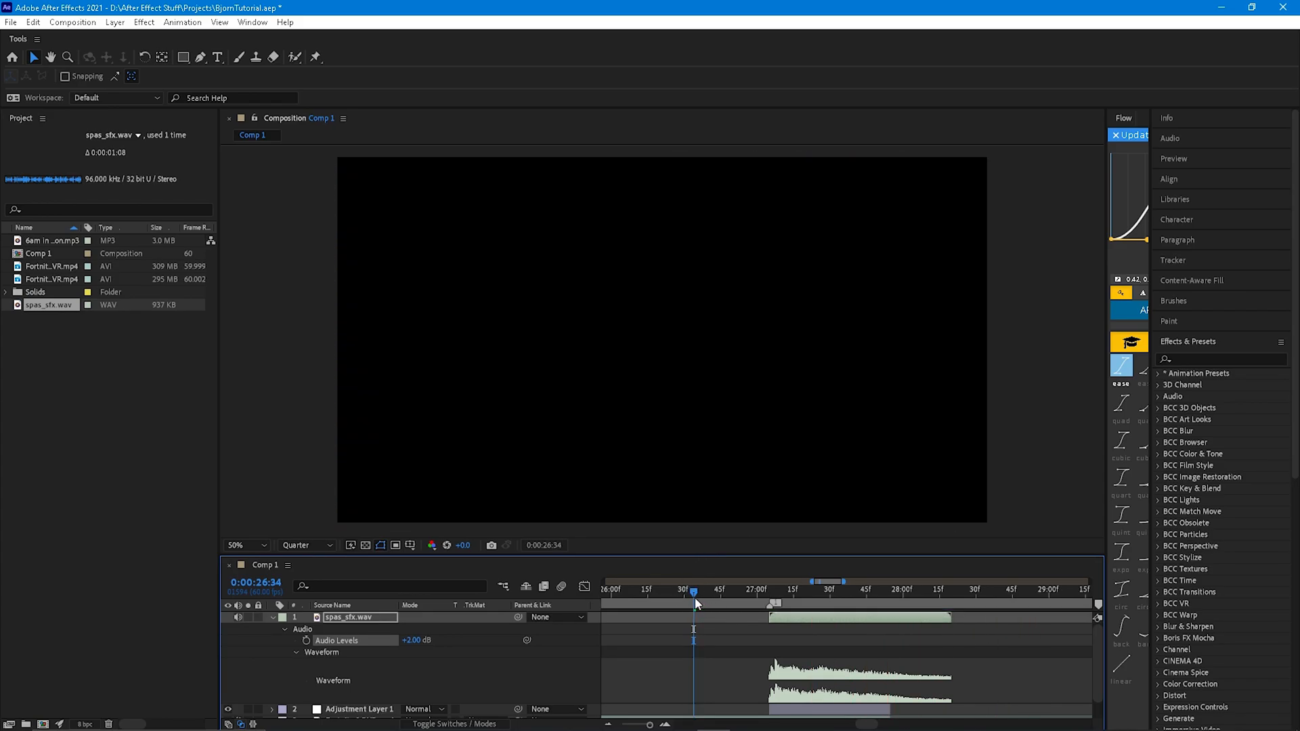
{"action": "left_click", "coordinate": [695, 598]}
{"action": "key", "text": "space"}
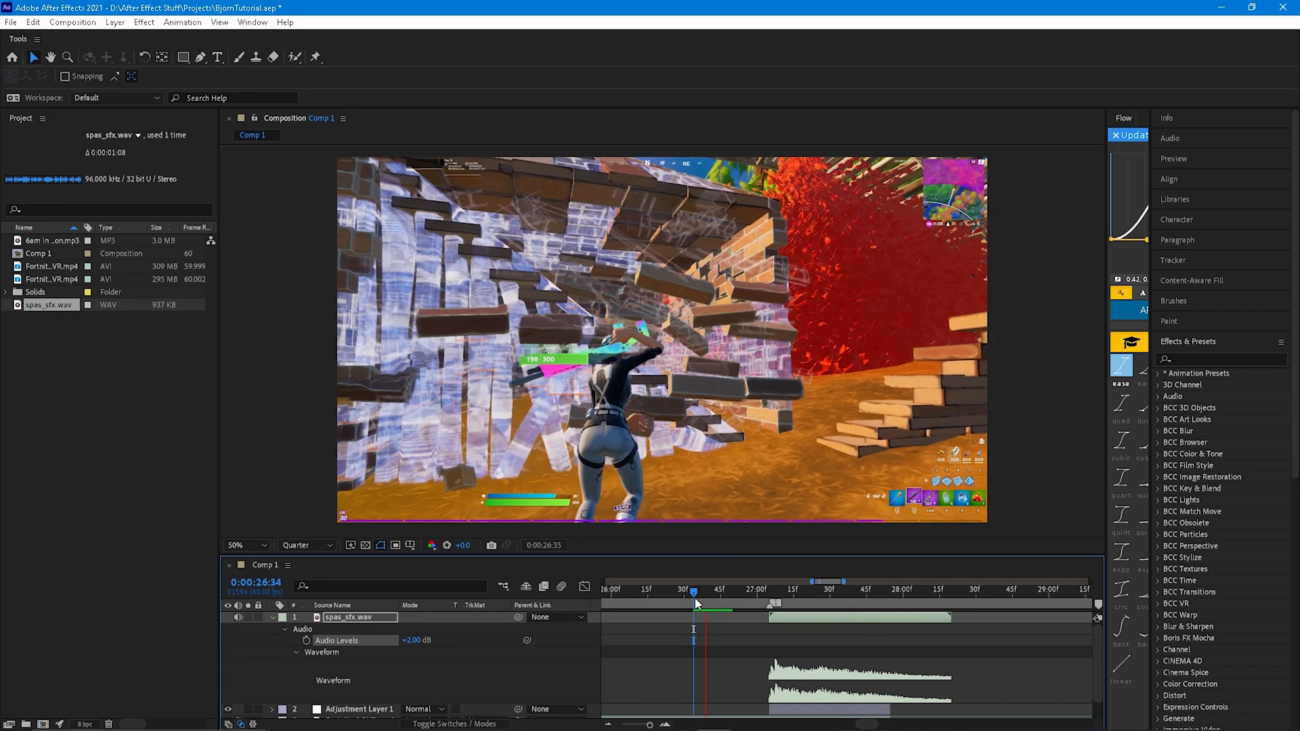
{"action": "left_click", "coordinate": [696, 599]}
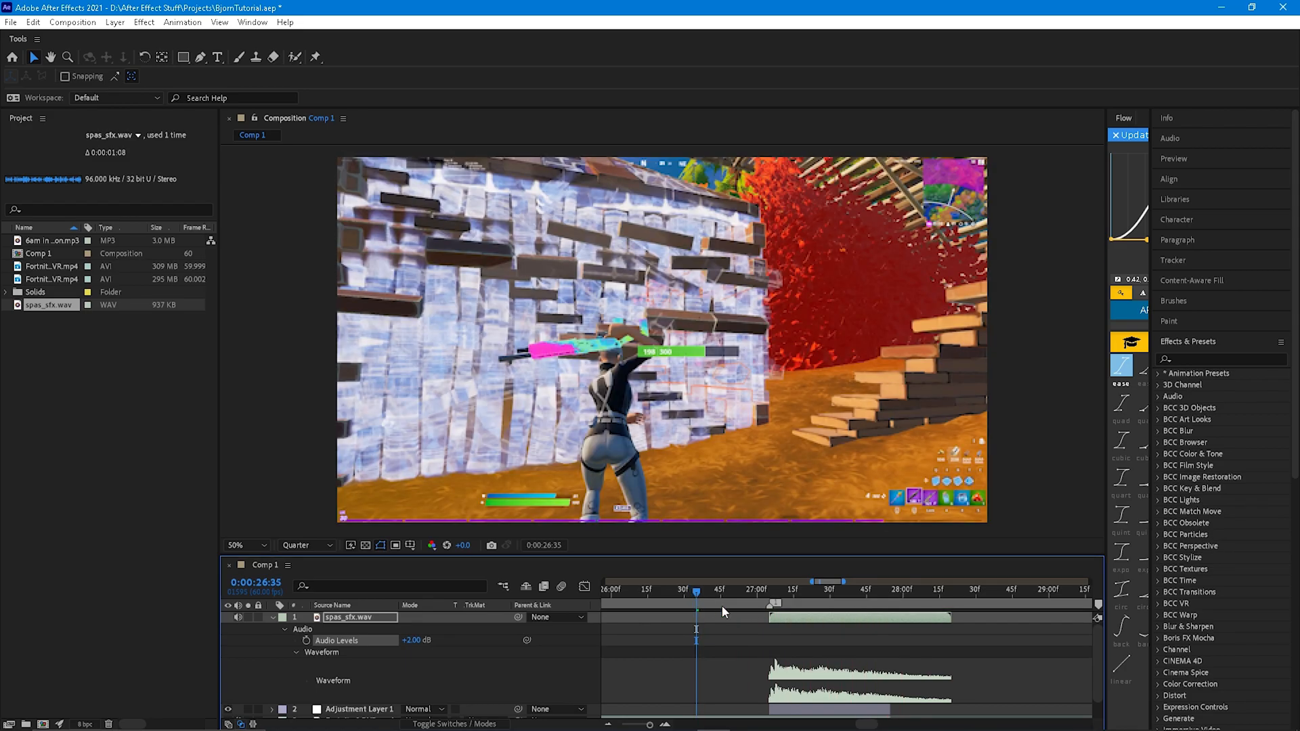
{"action": "scroll", "coordinate": [793, 620], "scroll_direction": "down", "scroll_amount": 4}
{"action": "left_click", "coordinate": [272, 617]}
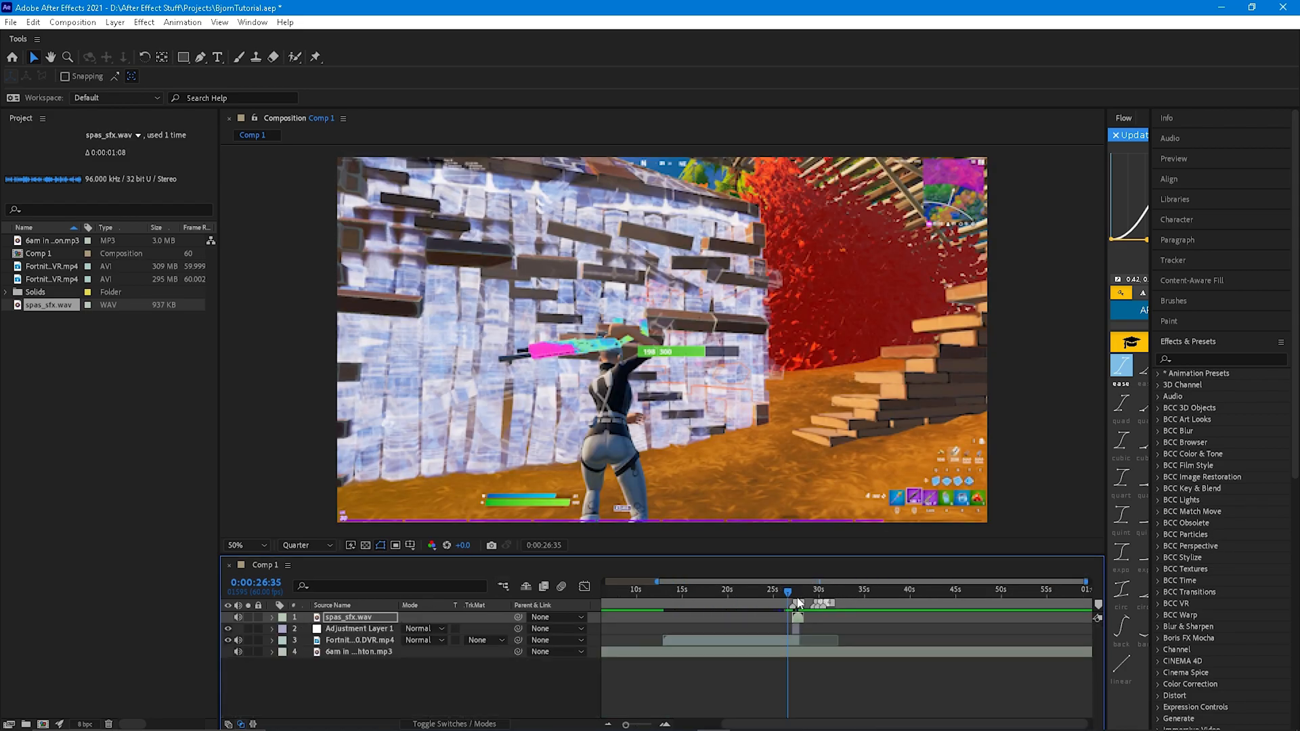
Add the Fortnite 16.01.27.63 clip to the composition above all other layers.
{"action": "scroll", "coordinate": [801, 594], "scroll_direction": "up", "scroll_amount": 3}
{"action": "left_click", "coordinate": [699, 593]}
{"action": "left_click_drag", "start_coordinate": [699, 592], "coordinate": [714, 592]}
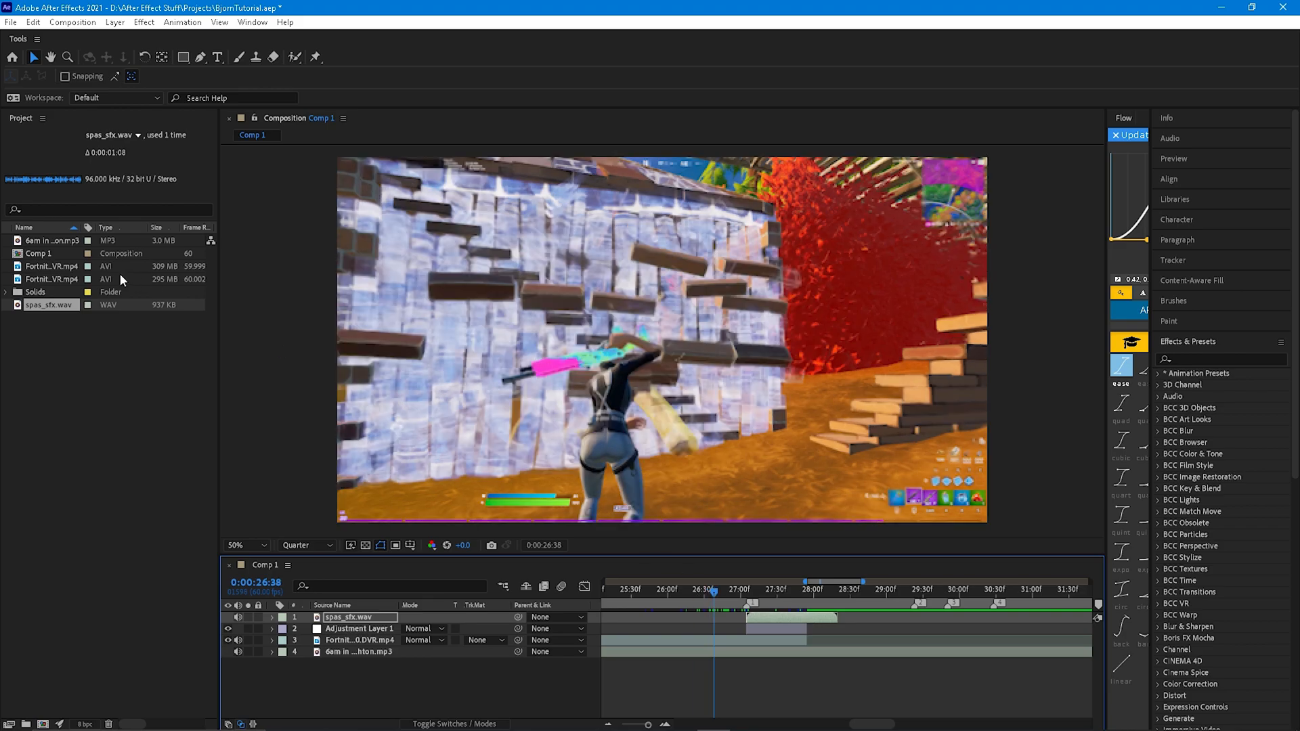
{"action": "left_click", "coordinate": [80, 278]}
{"action": "left_click", "coordinate": [64, 269]}
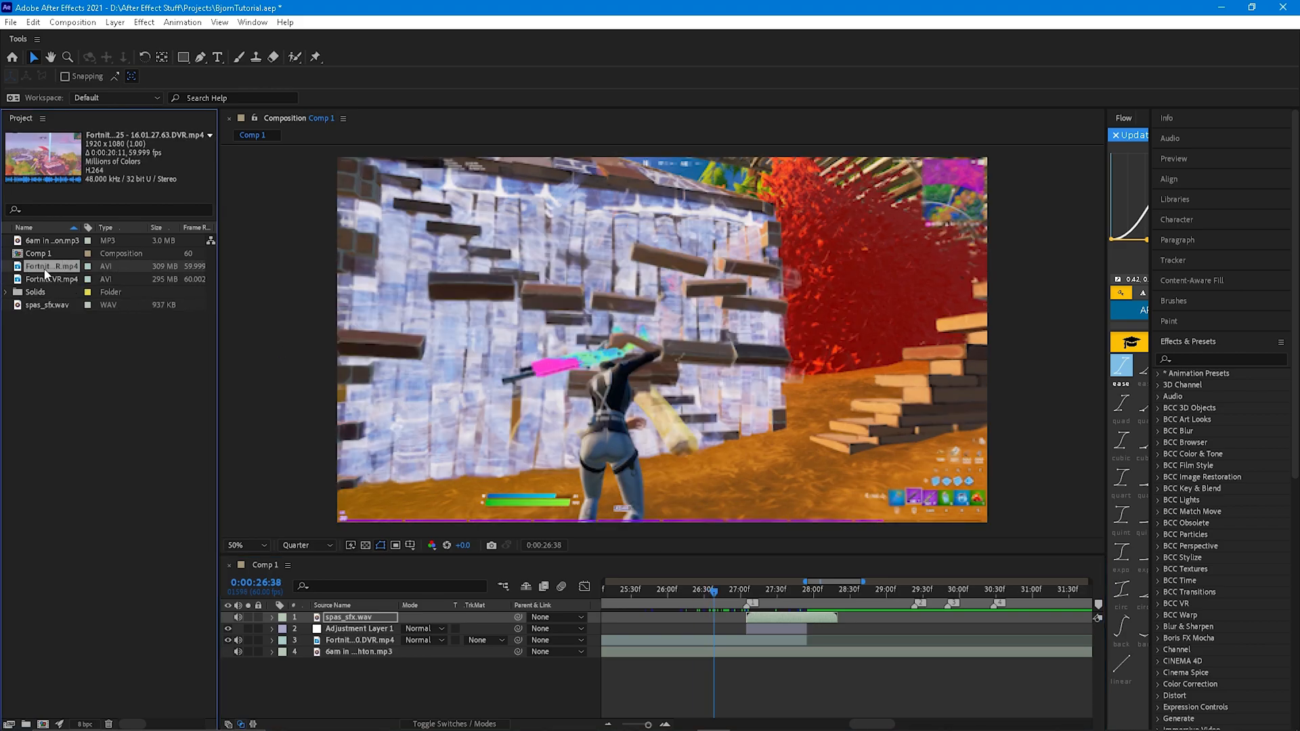
{"action": "left_click_drag", "start_coordinate": [46, 271], "coordinate": [752, 617]}
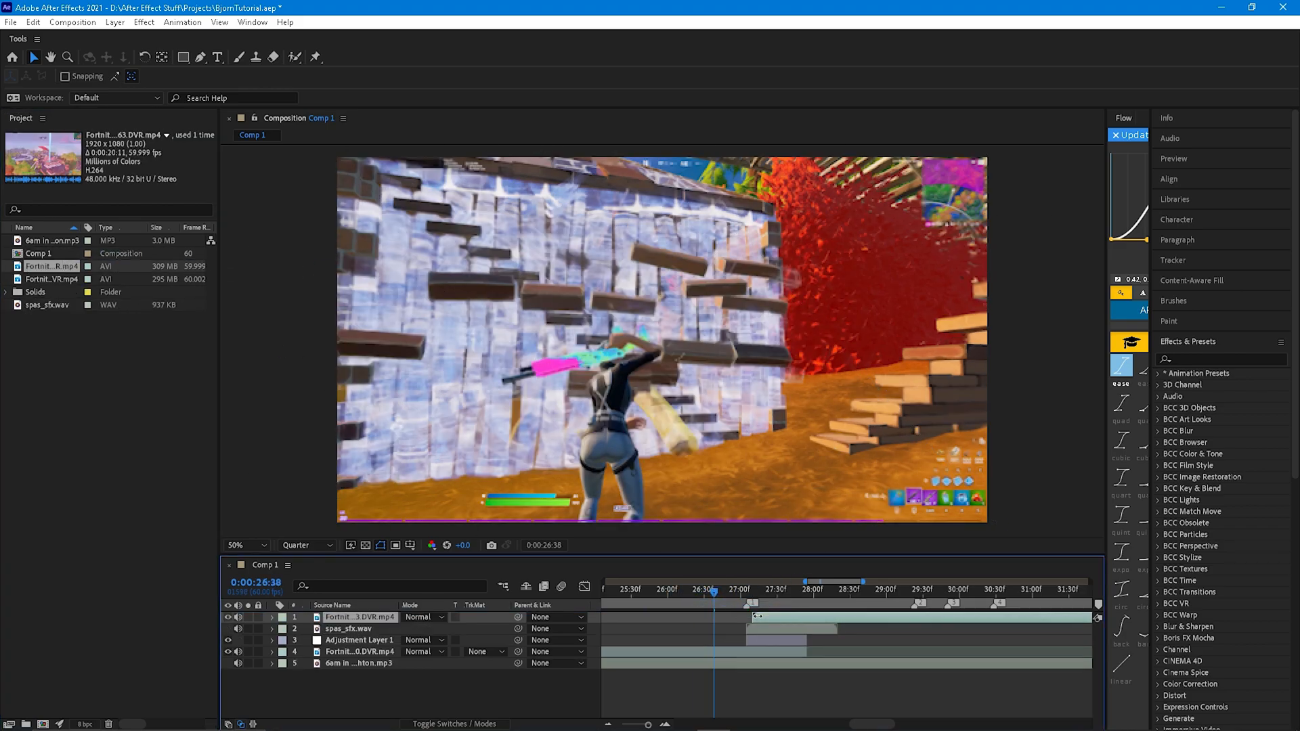
Shift the Fortnite 16.01.27.63 clip earlier and cut away its beginning so it starts where the first Fortnite clip ends.
{"action": "mouse_move", "coordinate": [994, 596]}
{"action": "left_mouse_down"}
{"action": "mouse_move", "coordinate": [943, 595]}
{"action": "mouse_move", "coordinate": [991, 589]}
{"action": "mouse_move", "coordinate": [962, 617]}
{"action": "mouse_move", "coordinate": [919, 618]}
{"action": "mouse_move", "coordinate": [924, 597]}
{"action": "mouse_move", "coordinate": [997, 599]}
{"action": "mouse_move", "coordinate": [824, 616]}
{"action": "mouse_move", "coordinate": [620, 613]}
{"action": "left_mouse_up"}
{"action": "scroll", "coordinate": [941, 617], "scroll_direction": "down", "scroll_amount": 3}
{"action": "left_click_drag", "start_coordinate": [980, 617], "coordinate": [654, 589]}
{"action": "scroll", "coordinate": [967, 618], "scroll_direction": "up", "scroll_amount": 3}
{"action": "key", "text": "ctrl+shift+d"}
{"action": "left_click", "coordinate": [711, 629]}
{"action": "key", "text": "Delete"}
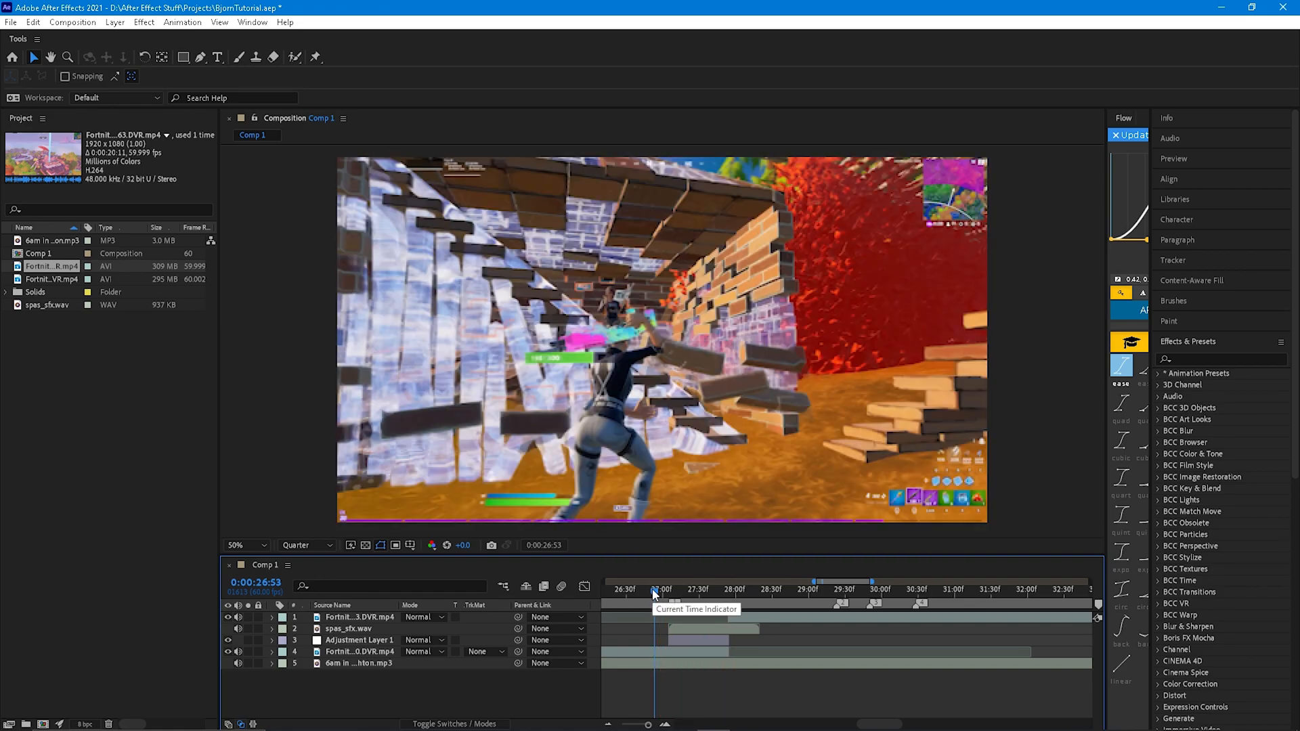
Add a second adjustment layer on top and trim its end to the first marker at 0:00:27:05.
{"action": "left_click_drag", "start_coordinate": [652, 588], "coordinate": [608, 587]}
{"action": "right_click", "coordinate": [498, 632]}
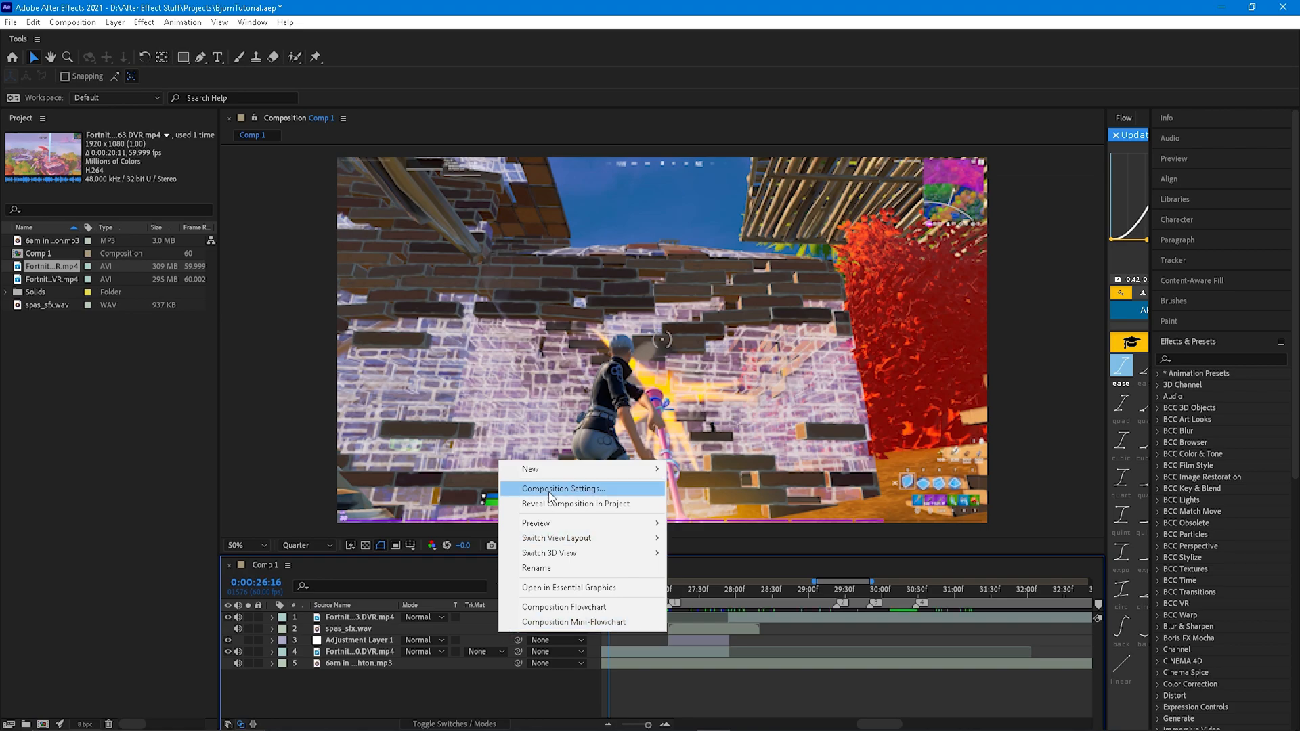
{"action": "mouse_move", "coordinate": [542, 469]}
{"action": "left_click", "coordinate": [718, 578]}
{"action": "left_click_drag", "start_coordinate": [620, 603], "coordinate": [671, 600]}
{"action": "key", "text": "alt+bracketright"}
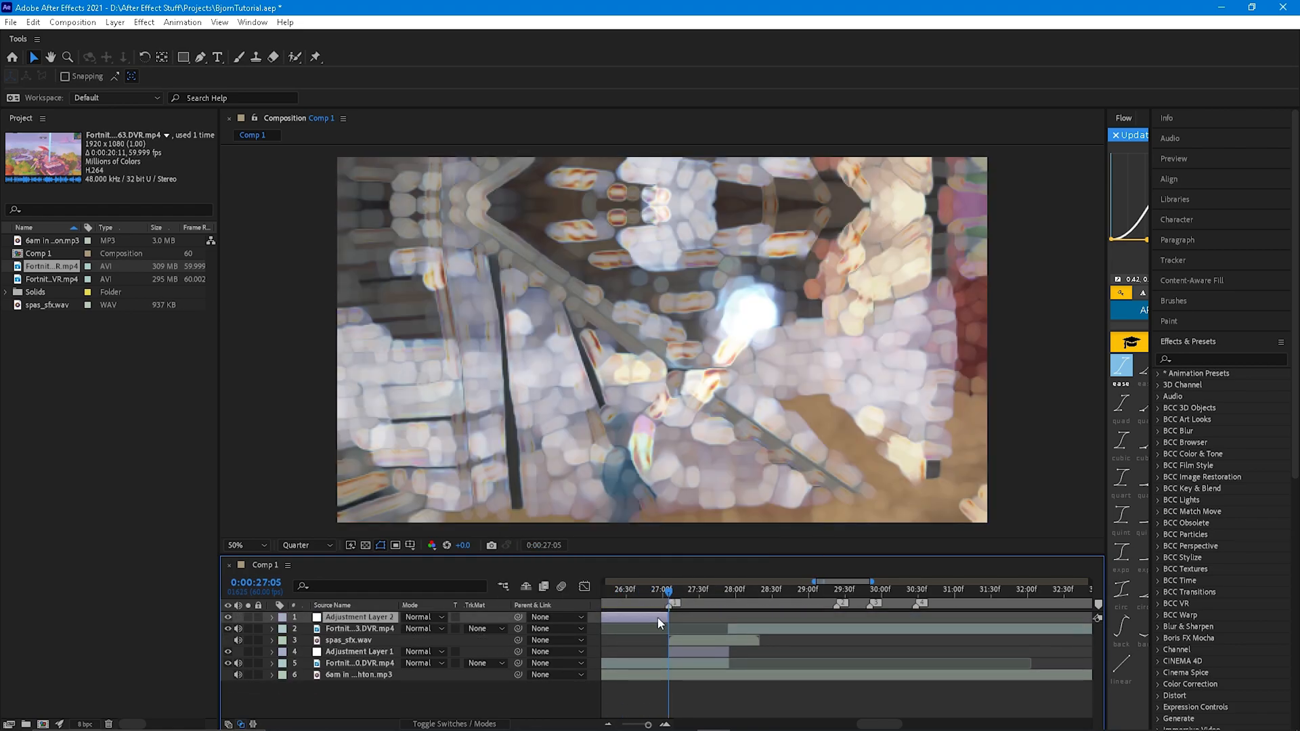
Reveal the first Fortnite clip's keyframes and cut away Adjustment Layer 2's beginning up to 0:00:26:36.
{"action": "left_click", "coordinate": [272, 663]}
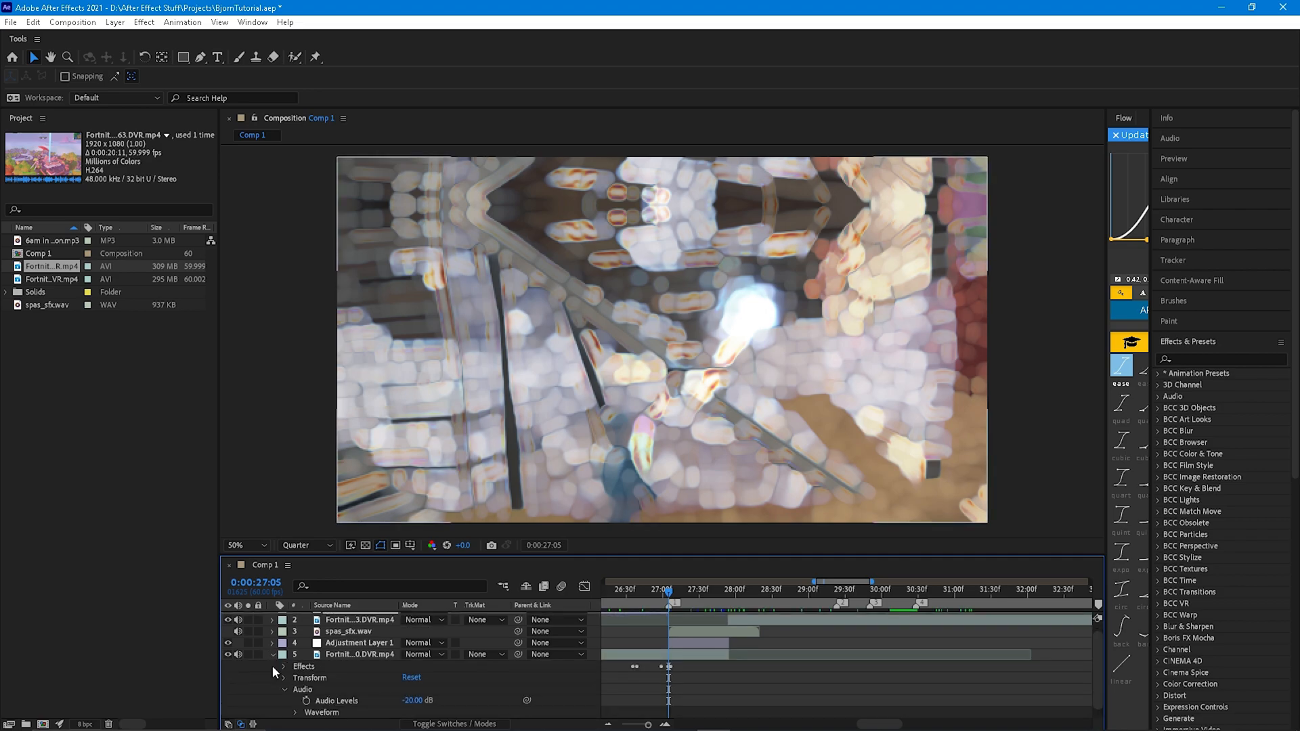
{"action": "left_click", "coordinate": [666, 598]}
{"action": "left_click_drag", "start_coordinate": [649, 600], "coordinate": [634, 595]}
{"action": "left_click", "coordinate": [652, 619]}
{"action": "left_click", "coordinate": [639, 613]}
{"action": "key", "text": "ctrl+shift+d"}
{"action": "left_click", "coordinate": [623, 621]}
{"action": "key", "text": "Delete"}
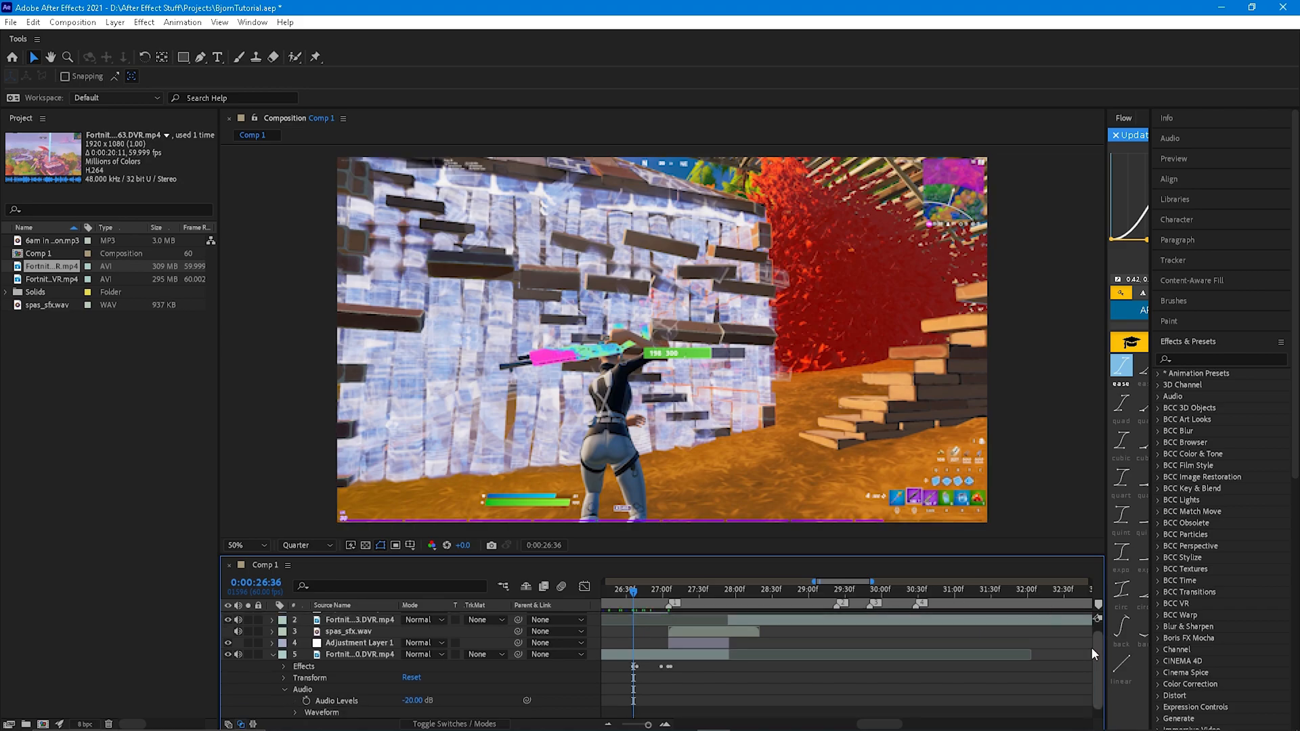
Find the Sapphire S_HalfToneColor effect and apply it to Adjustment Layer 2.
{"action": "scroll", "coordinate": [1094, 644], "scroll_direction": "up", "scroll_amount": 1}
{"action": "left_click", "coordinate": [1219, 360]}
{"action": "type", "text": "s_"}
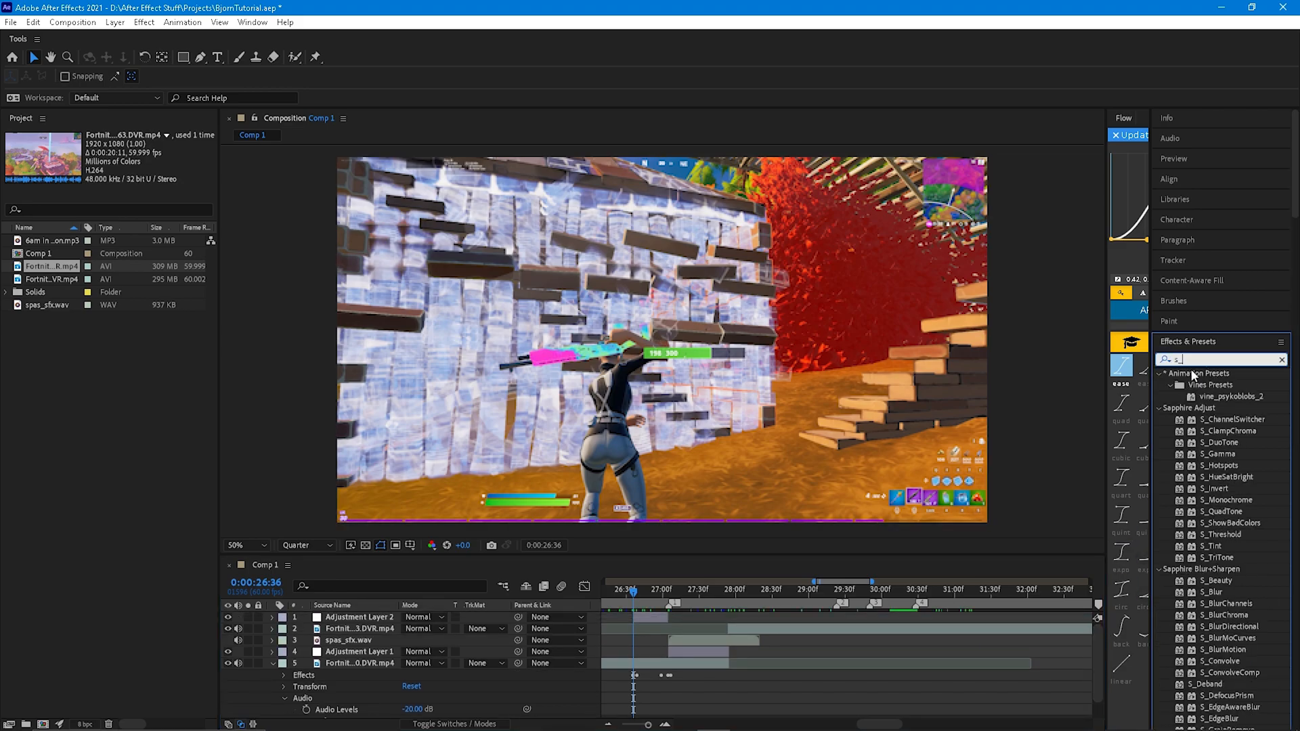
{"action": "type", "text": "Hal"}
{"action": "left_click_drag", "start_coordinate": [1254, 401], "coordinate": [669, 616]}
Search the effects for "hue" and apply S_HueSatBright to Adjustment Layer 2.
{"action": "left_click", "coordinate": [1219, 360]}
{"action": "key", "text": "BackSpace"}
{"action": "key", "text": "BackSpace"}
{"action": "key", "text": "BackSpace"}
{"action": "type", "text": "hue"}
{"action": "left_click_drag", "start_coordinate": [1231, 385], "coordinate": [646, 618]}
Find the BCC Lens Blur OBS effect, apply it to Adjustment Layer 2, and disable both it and S_HueSatBright.
{"action": "left_click", "coordinate": [1271, 381]}
{"action": "double_click", "coordinate": [1201, 359]}
{"action": "type", "text": "lens"}
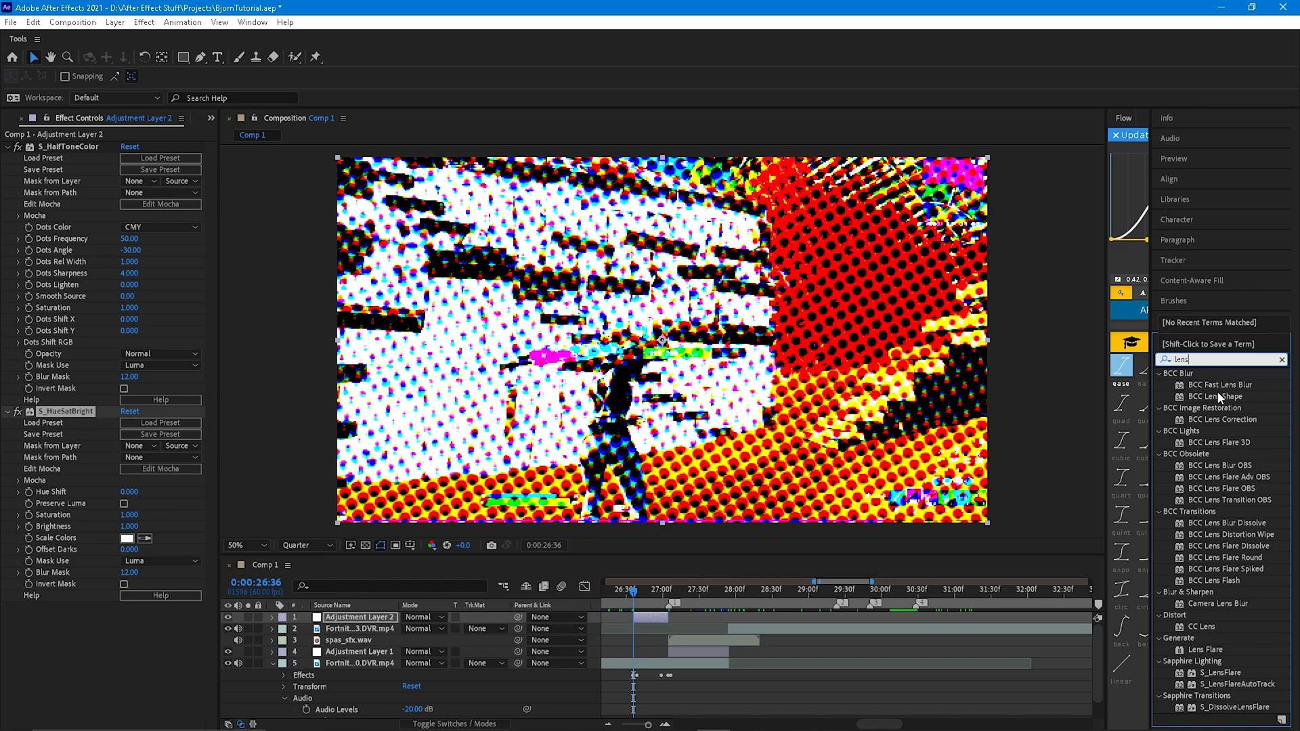
{"action": "left_click", "coordinate": [1219, 392]}
{"action": "left_click", "coordinate": [1216, 363]}
{"action": "type", "text": "bl"}
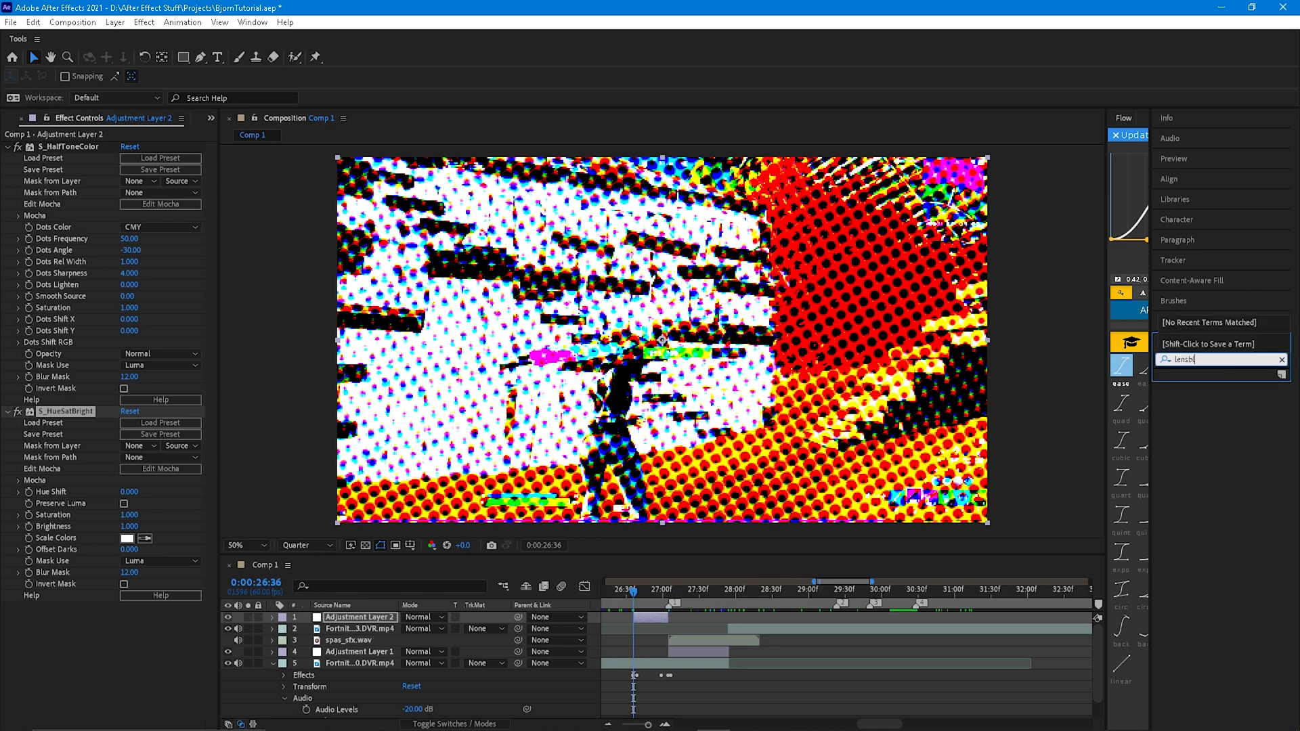
{"action": "key", "text": "BackSpace"}
{"action": "key", "text": "BackSpace"}
{"action": "type", "text": "lu"}
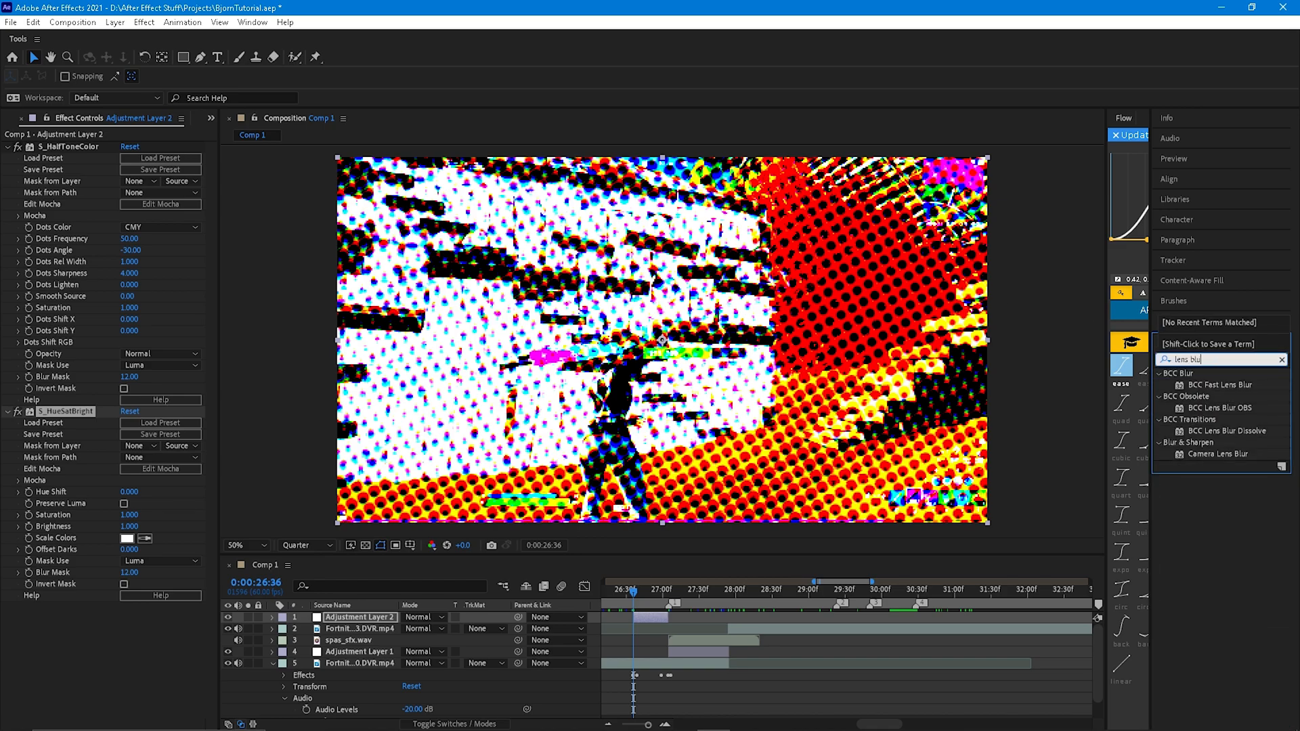
{"action": "left_click_drag", "start_coordinate": [1244, 416], "coordinate": [30, 498]}
{"action": "left_click", "coordinate": [18, 507]}
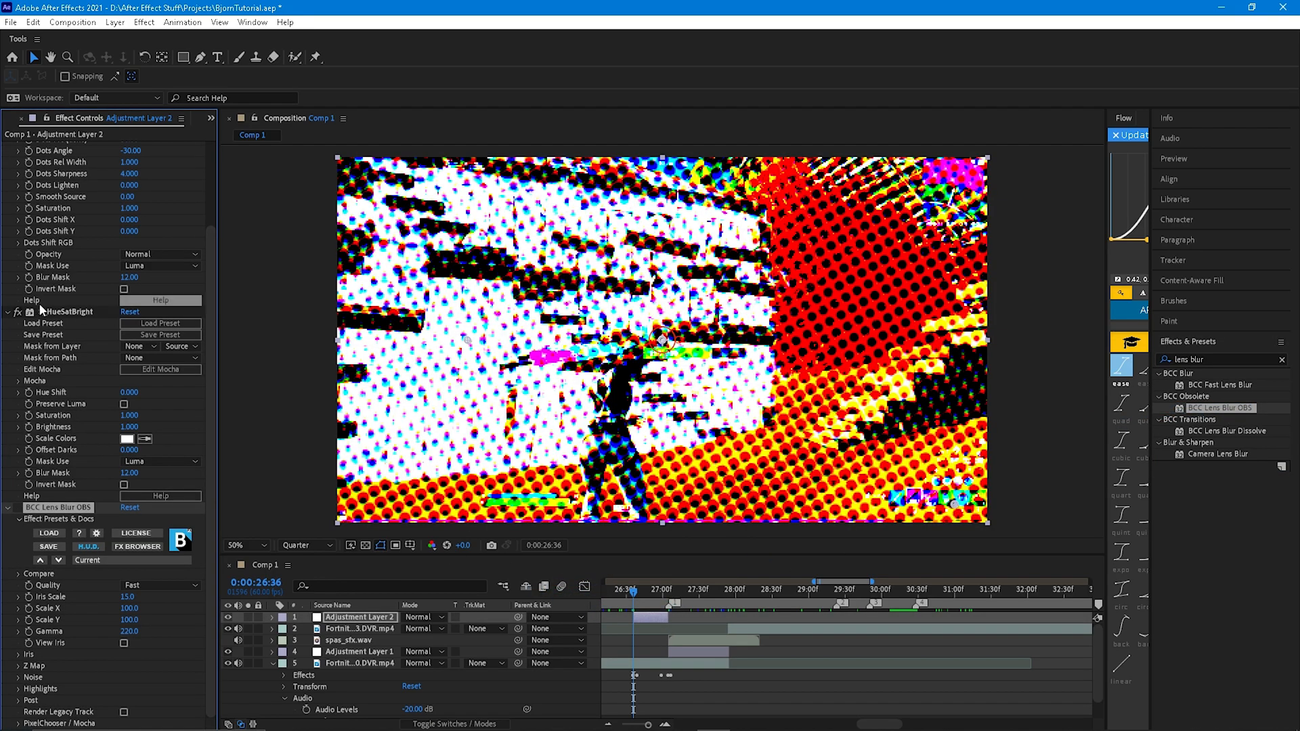
{"action": "scroll", "coordinate": [40, 298], "scroll_direction": "up", "scroll_amount": 3}
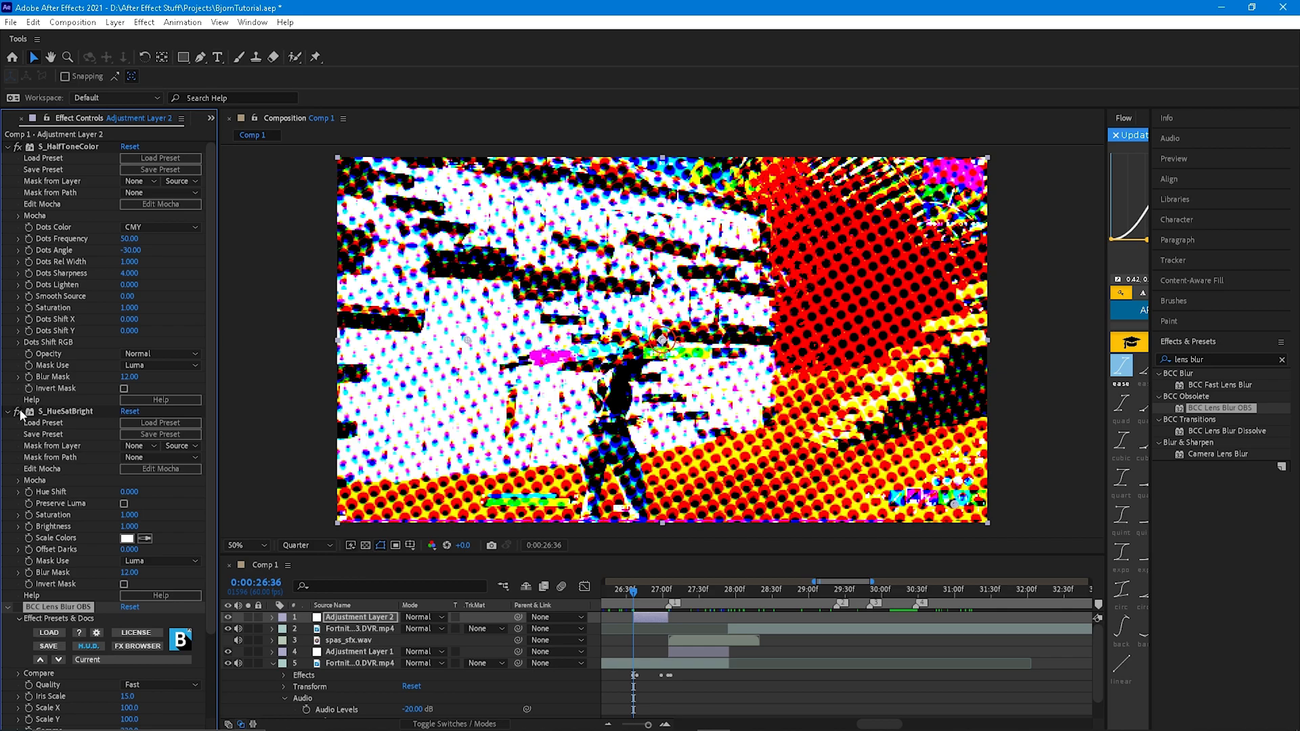
Set S_HalfToneColor's Dots Frequency to 400 and Dots Color to RGB, and set the preview resolution to Full.
{"action": "left_click", "coordinate": [127, 239]}
{"action": "key", "text": "Return"}
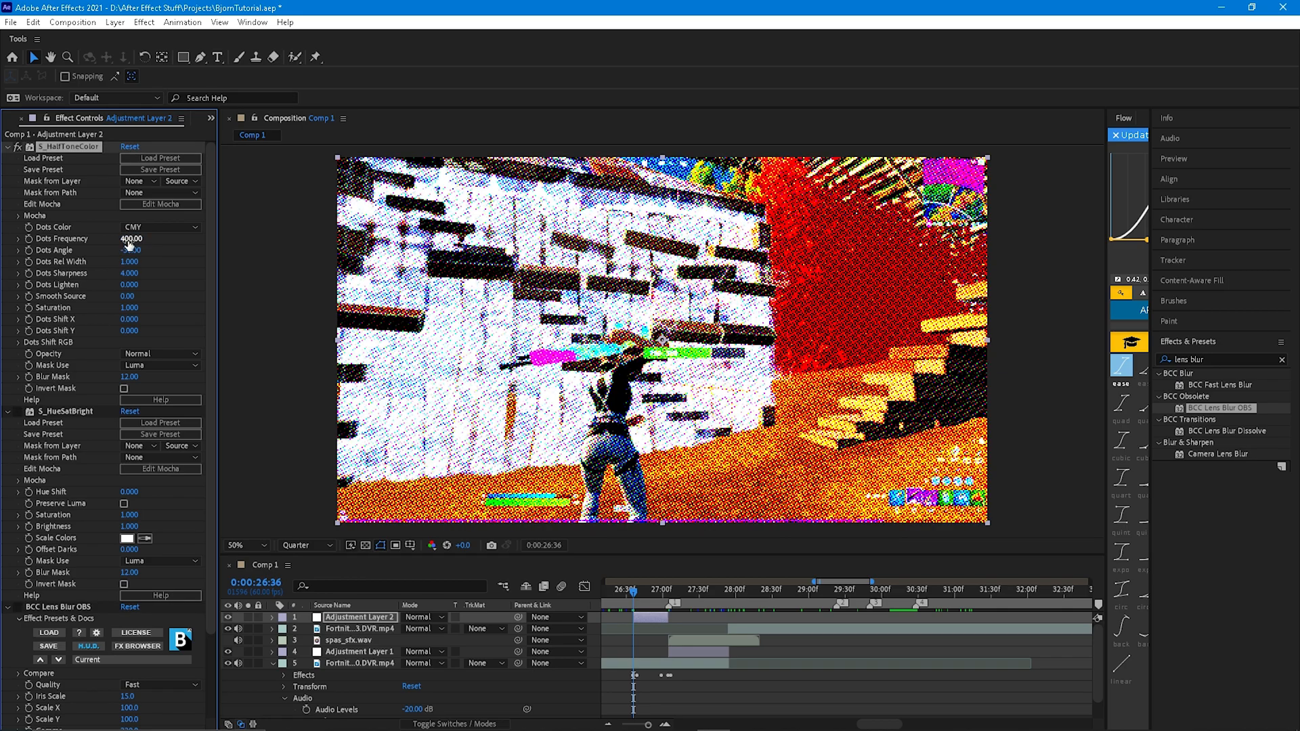
{"action": "left_click", "coordinate": [169, 228]}
{"action": "left_click", "coordinate": [161, 258]}
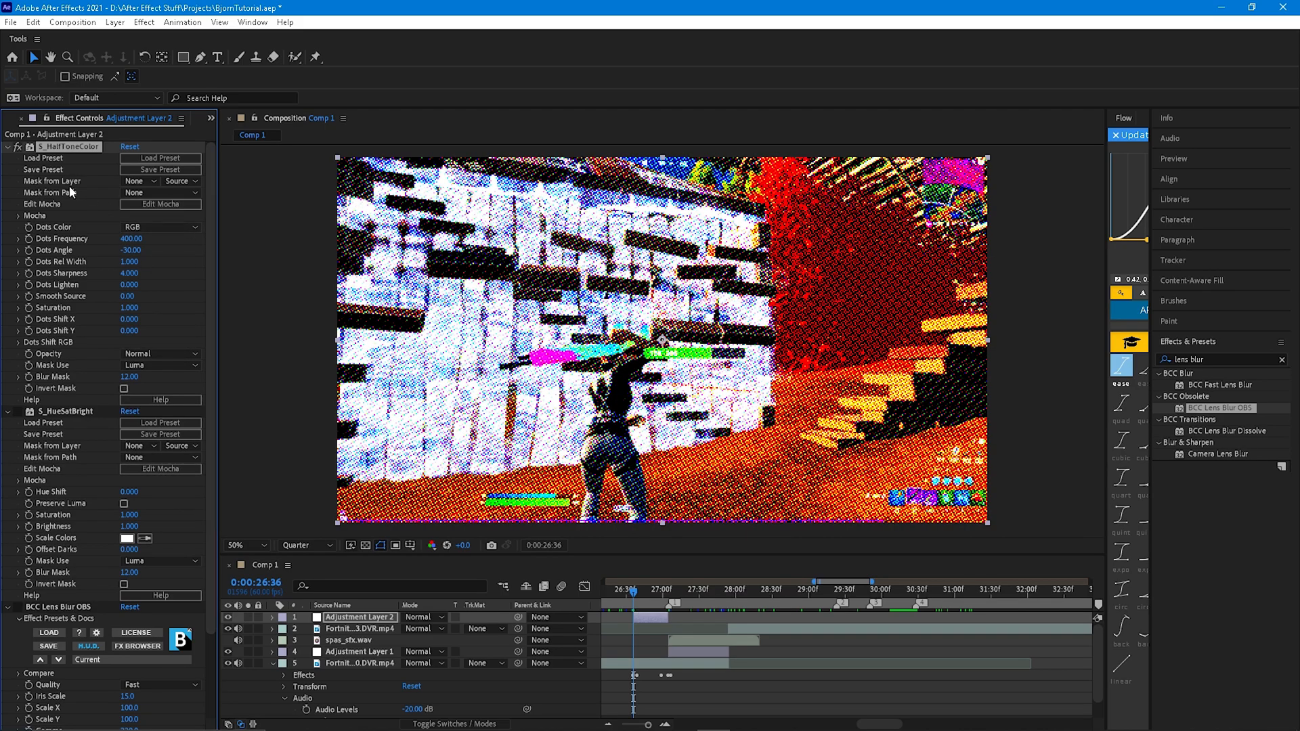
{"action": "left_click", "coordinate": [302, 548]}
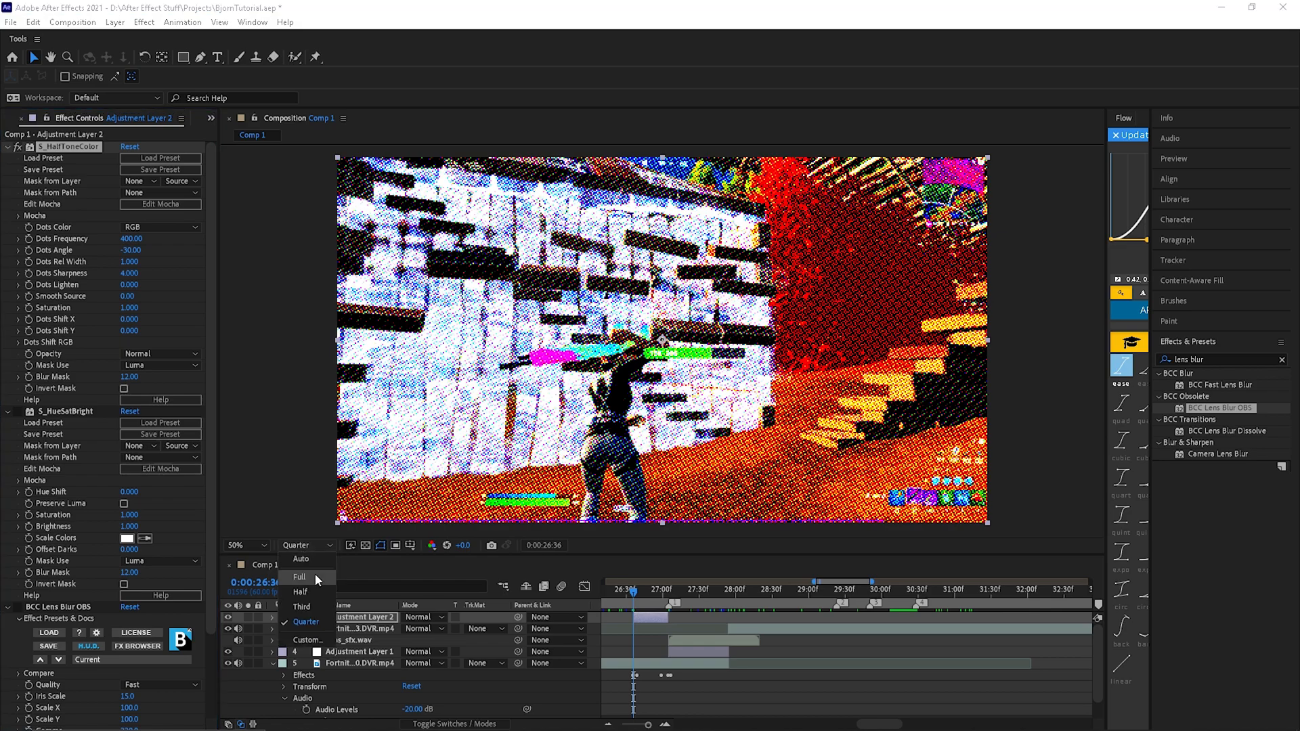
{"action": "left_click", "coordinate": [315, 575]}
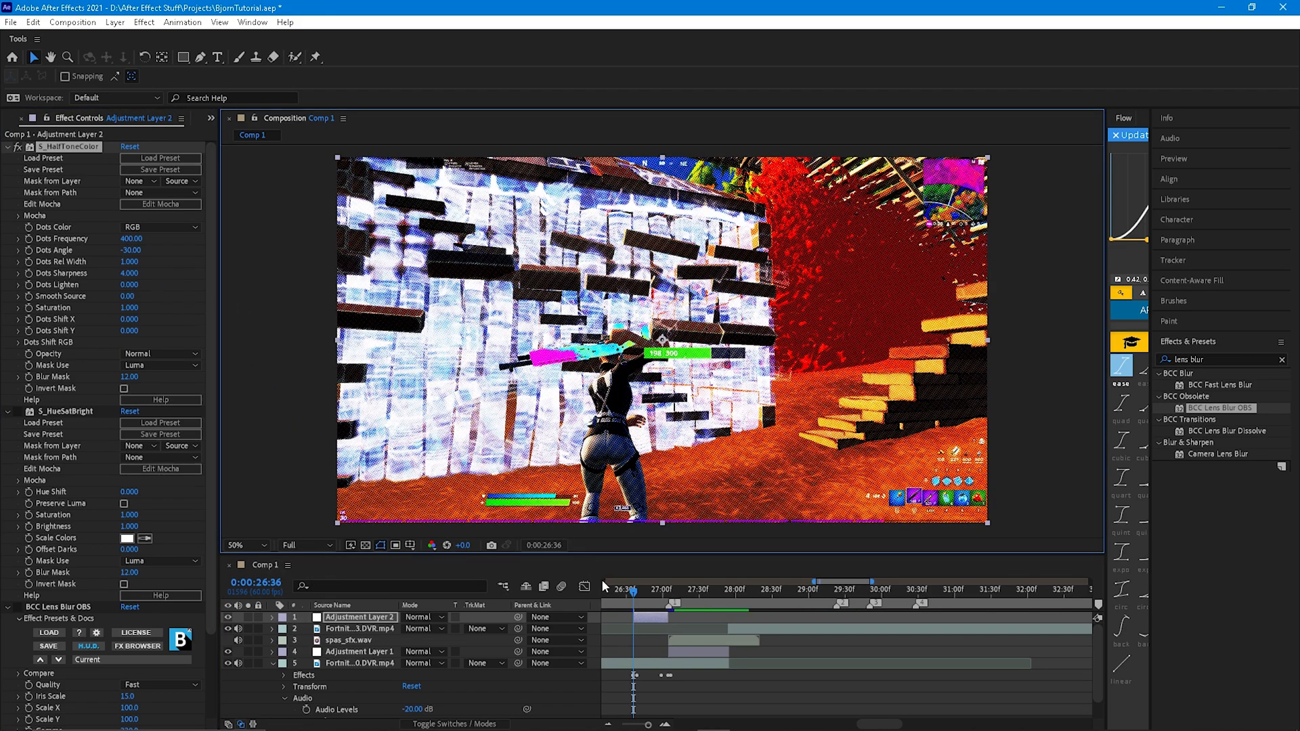
List Adjustment Layer 2's effects and start keyframing S_HalfToneColor's Mocha Opacity at 0 at 0:00:26:36.
{"action": "left_click", "coordinate": [272, 618]}
{"action": "left_click", "coordinate": [284, 629]}
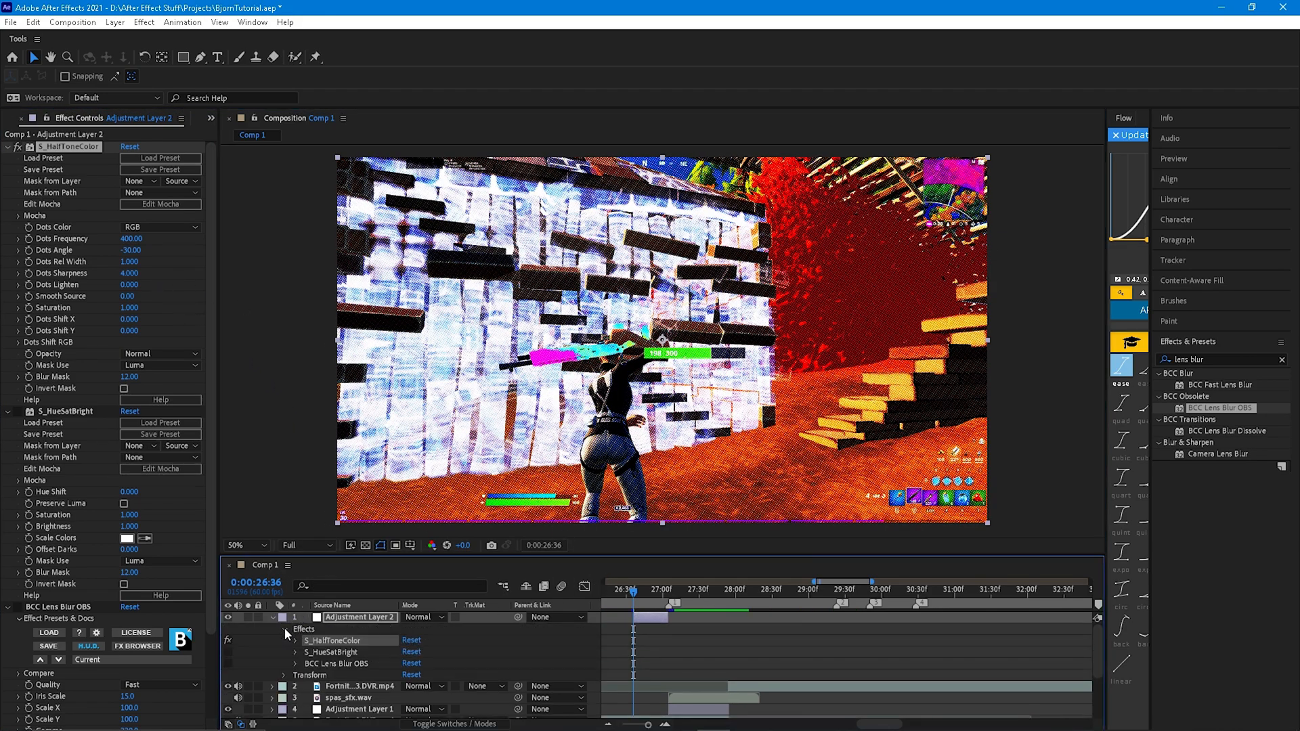
{"action": "left_click", "coordinate": [18, 217]}
{"action": "left_click_drag", "start_coordinate": [155, 244], "coordinate": [6, 263]}
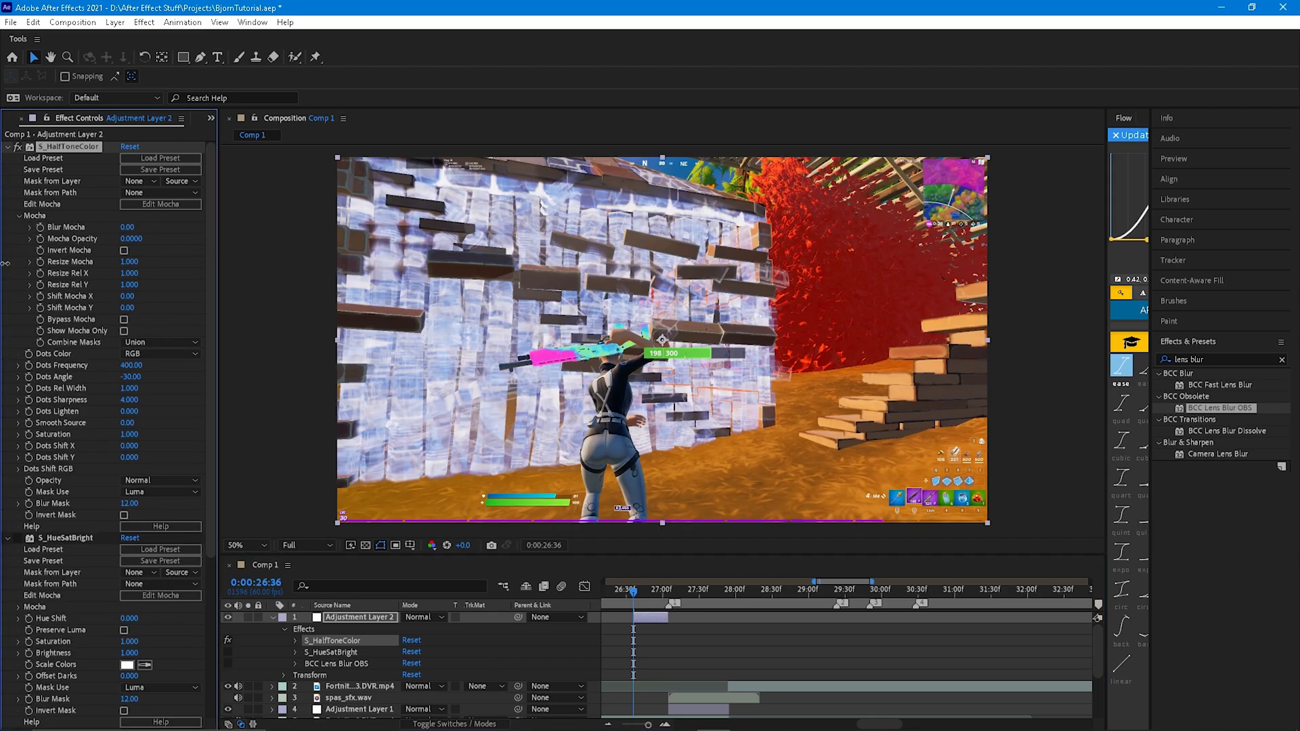
Keyframe S_HalfToneColor's Mocha Opacity at 0.2 at 0:00:26:52.
{"action": "left_click_drag", "start_coordinate": [635, 598], "coordinate": [650, 602]}
{"action": "key", "text": "="}
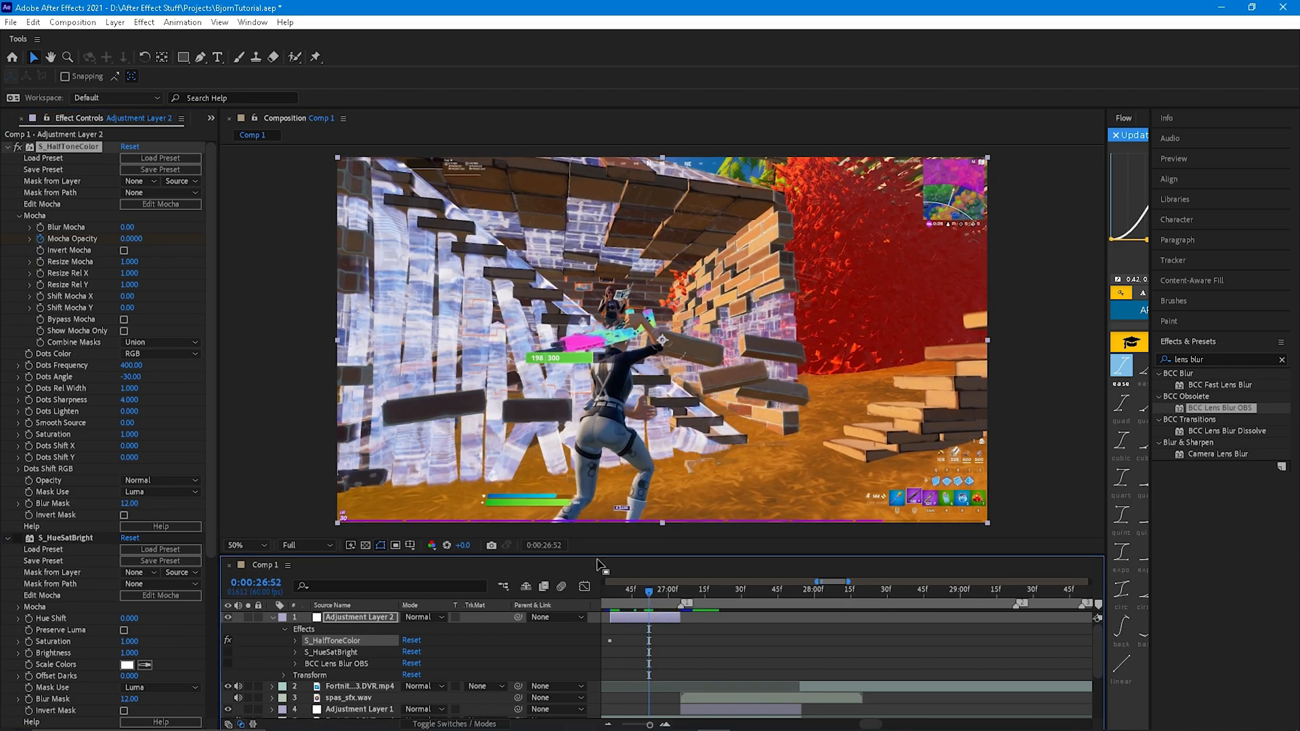
{"action": "left_click", "coordinate": [139, 241]}
{"action": "type", "text": "0.2"}
{"action": "key", "text": "Return"}
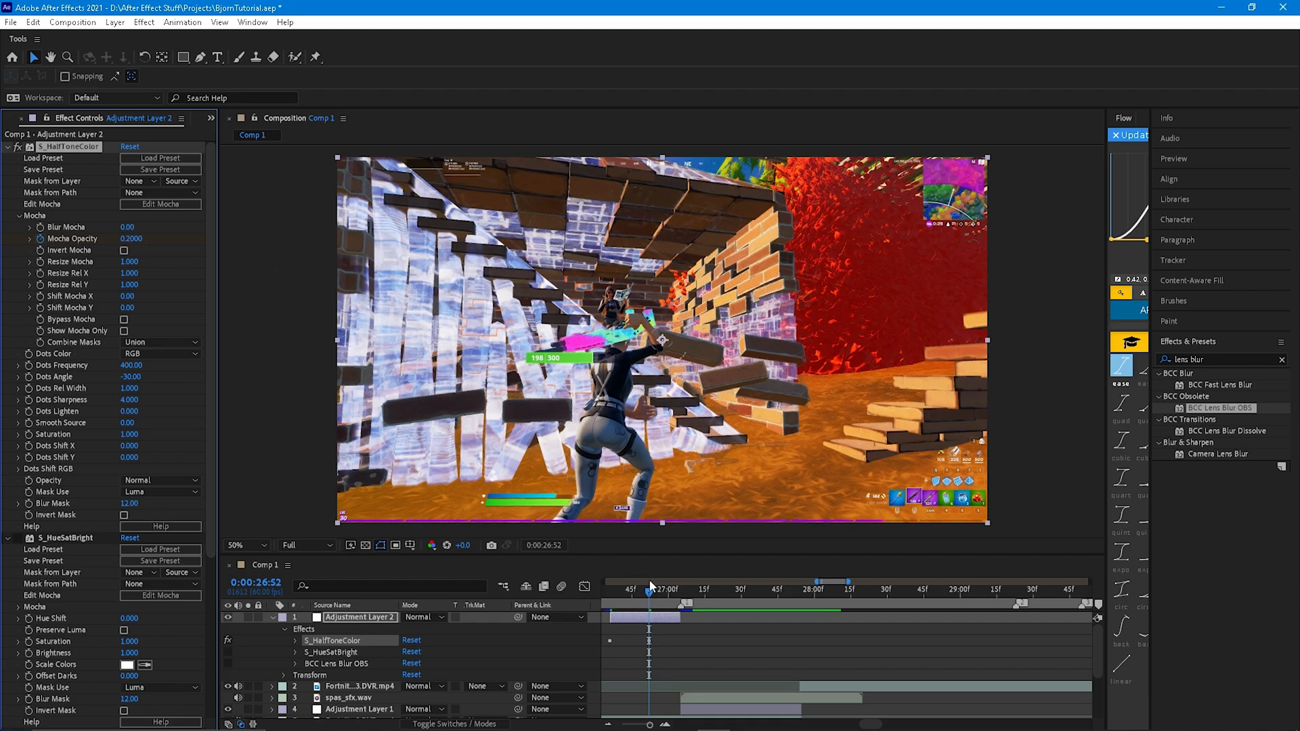
Keyframe the halftone's Mocha Opacity at 0.8 at 0:00:27:05 and scrub back through the opacity ramp.
{"action": "left_click", "coordinate": [681, 588]}
{"action": "left_click", "coordinate": [132, 240]}
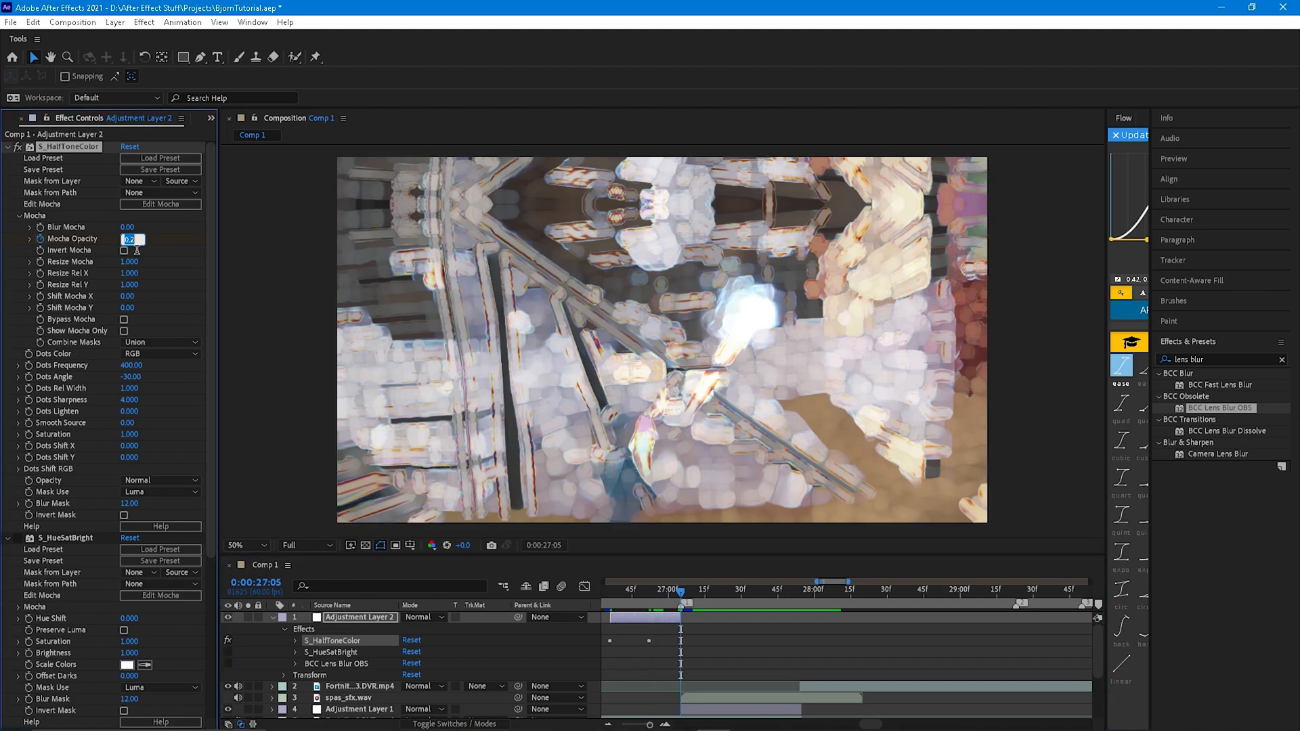
{"action": "type", "text": "0.8"}
{"action": "key", "text": "Return"}
{"action": "left_click", "coordinate": [664, 596]}
{"action": "left_click_drag", "start_coordinate": [664, 600], "coordinate": [596, 605]}
{"action": "left_click", "coordinate": [734, 599]}
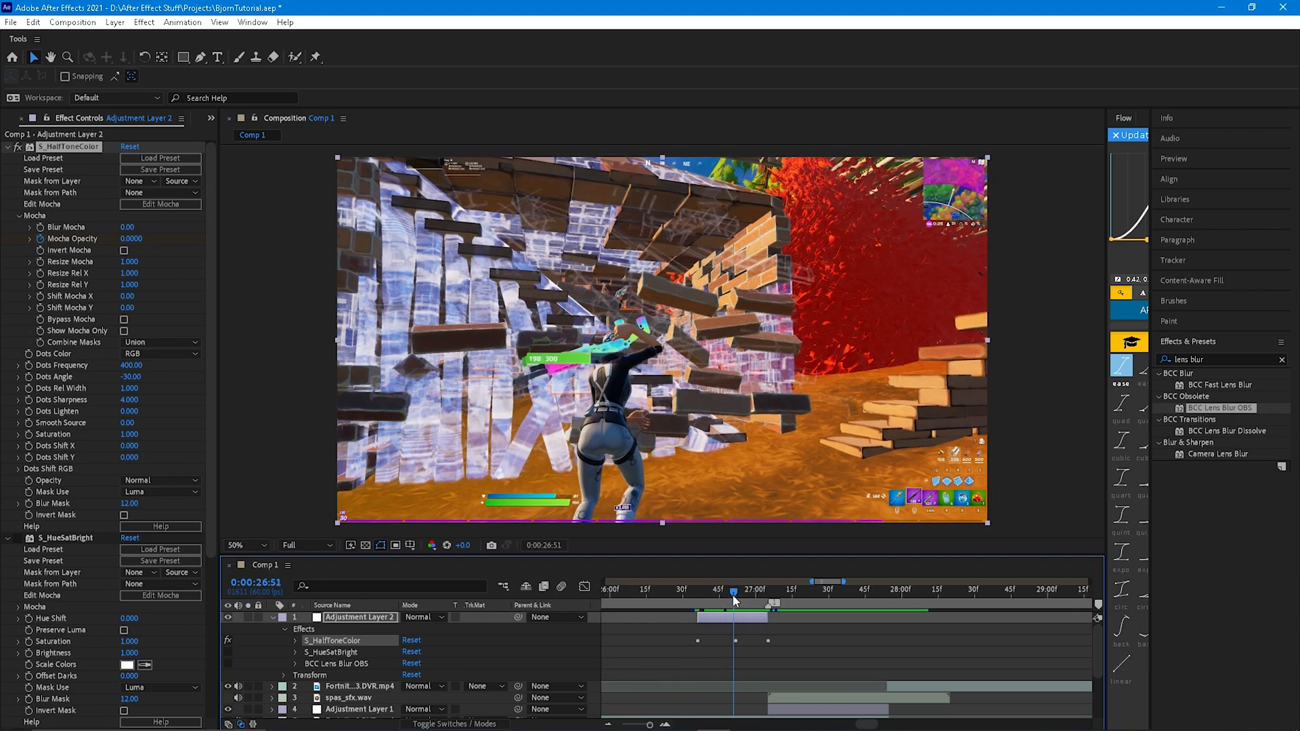
Expand S_HueSatBright's properties and start keyframing its Saturation at 0:00:26:36.
{"action": "left_click", "coordinate": [351, 649]}
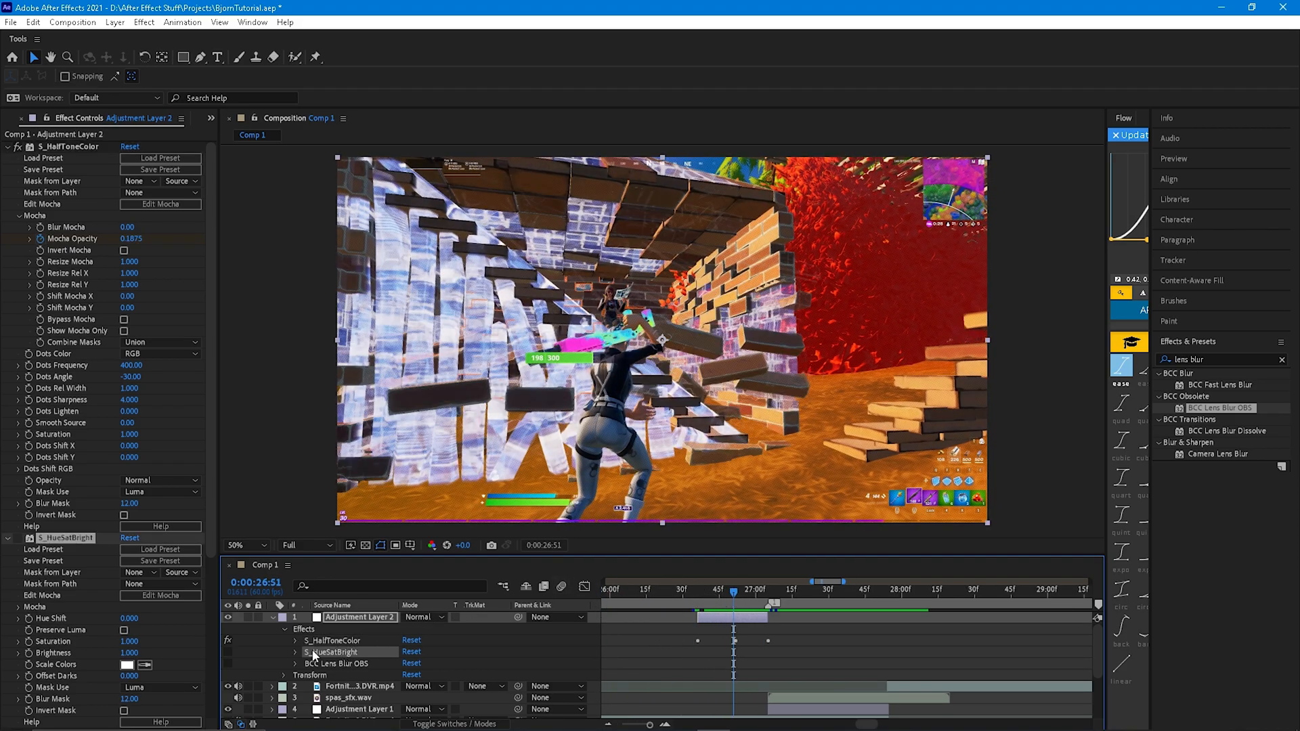
{"action": "left_click", "coordinate": [296, 651]}
{"action": "scroll", "coordinate": [1100, 641], "scroll_direction": "up", "scroll_amount": 3}
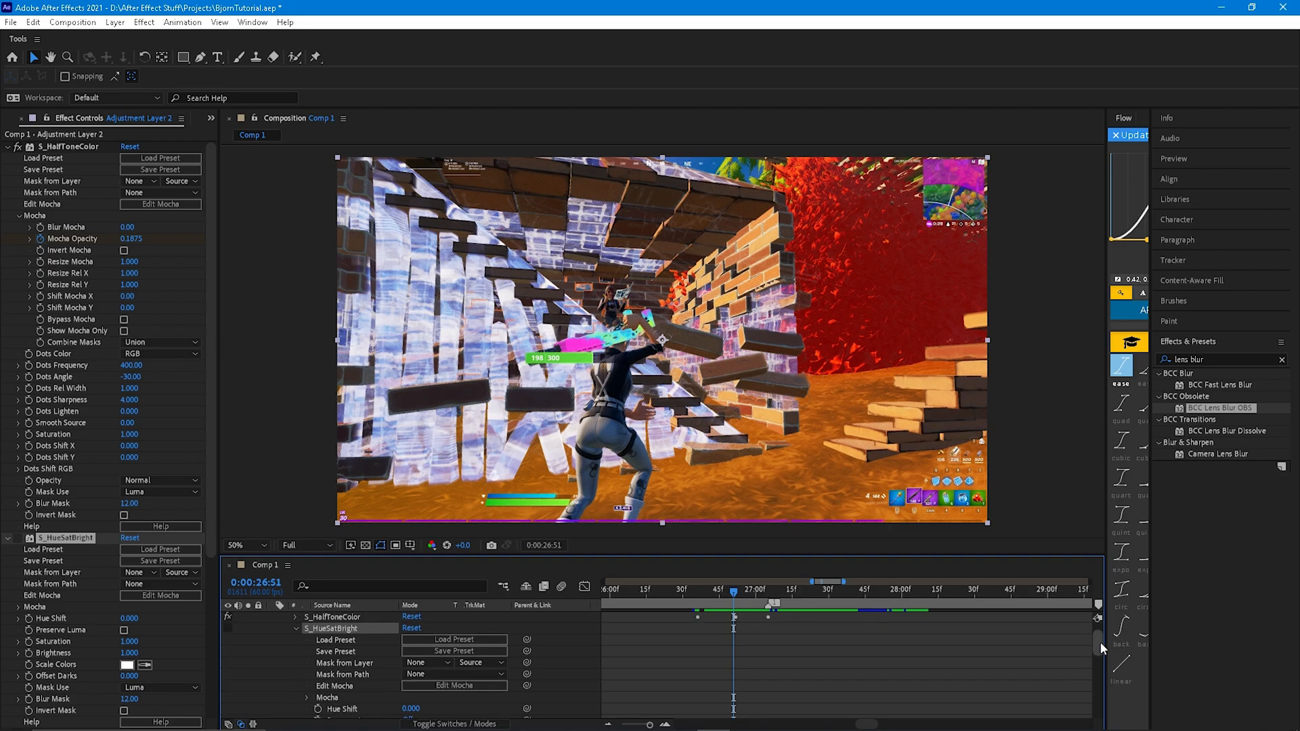
{"action": "left_click", "coordinate": [698, 596]}
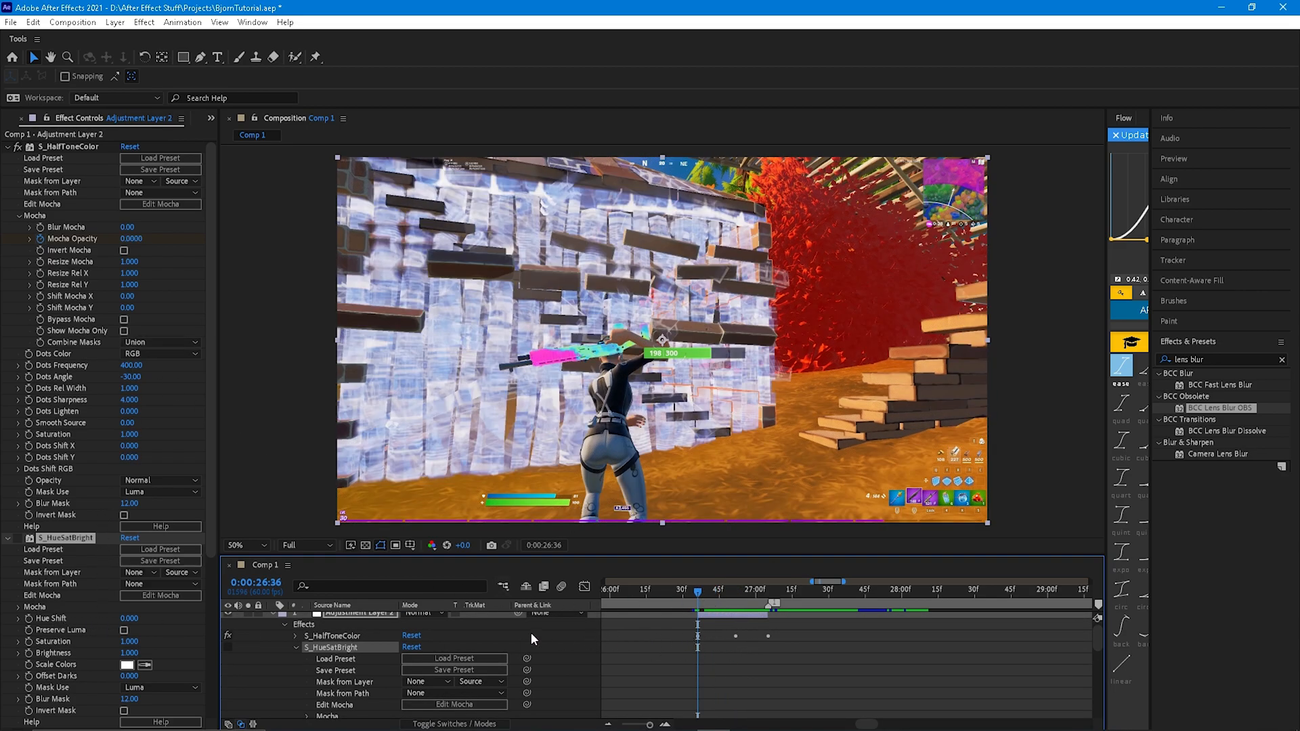
{"action": "left_click", "coordinate": [28, 641]}
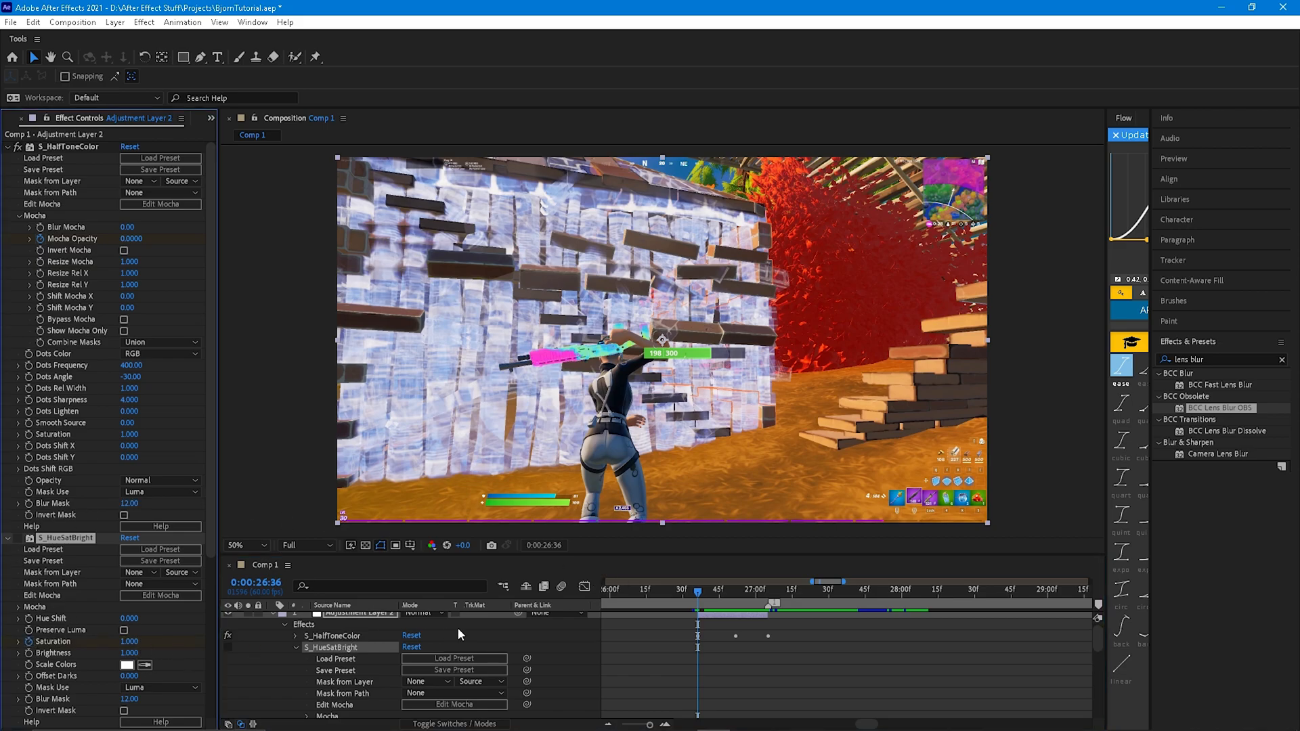
Keyframe S_HueSatBright's Saturation at 0.8 at 0:00:26:52.
{"action": "left_click", "coordinate": [738, 594]}
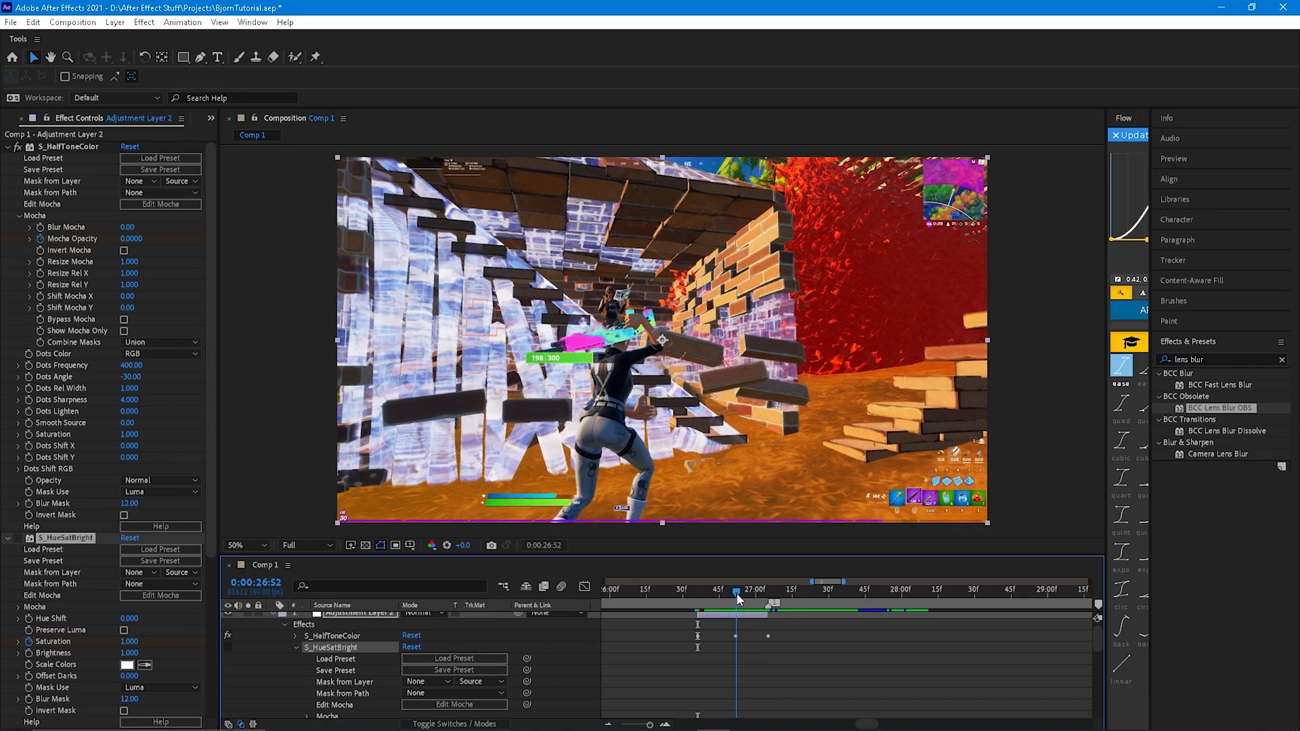
{"action": "left_click", "coordinate": [133, 642]}
{"action": "key", "text": "Return"}
Keyframe S_HueSatBright's Saturation at 0.2 at 0:00:27:05.
{"action": "left_click", "coordinate": [767, 590]}
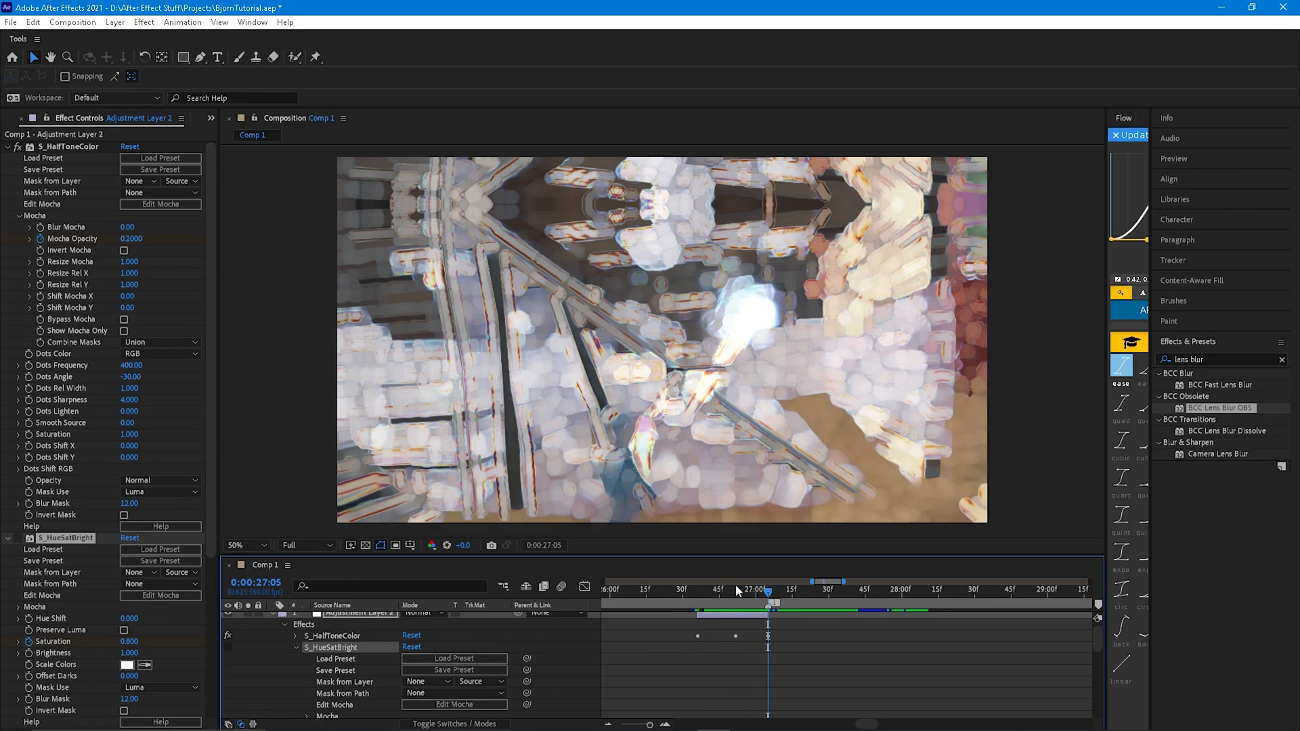
{"action": "left_click", "coordinate": [129, 642]}
{"action": "type", "text": "0.2"}
{"action": "key", "text": "Return"}
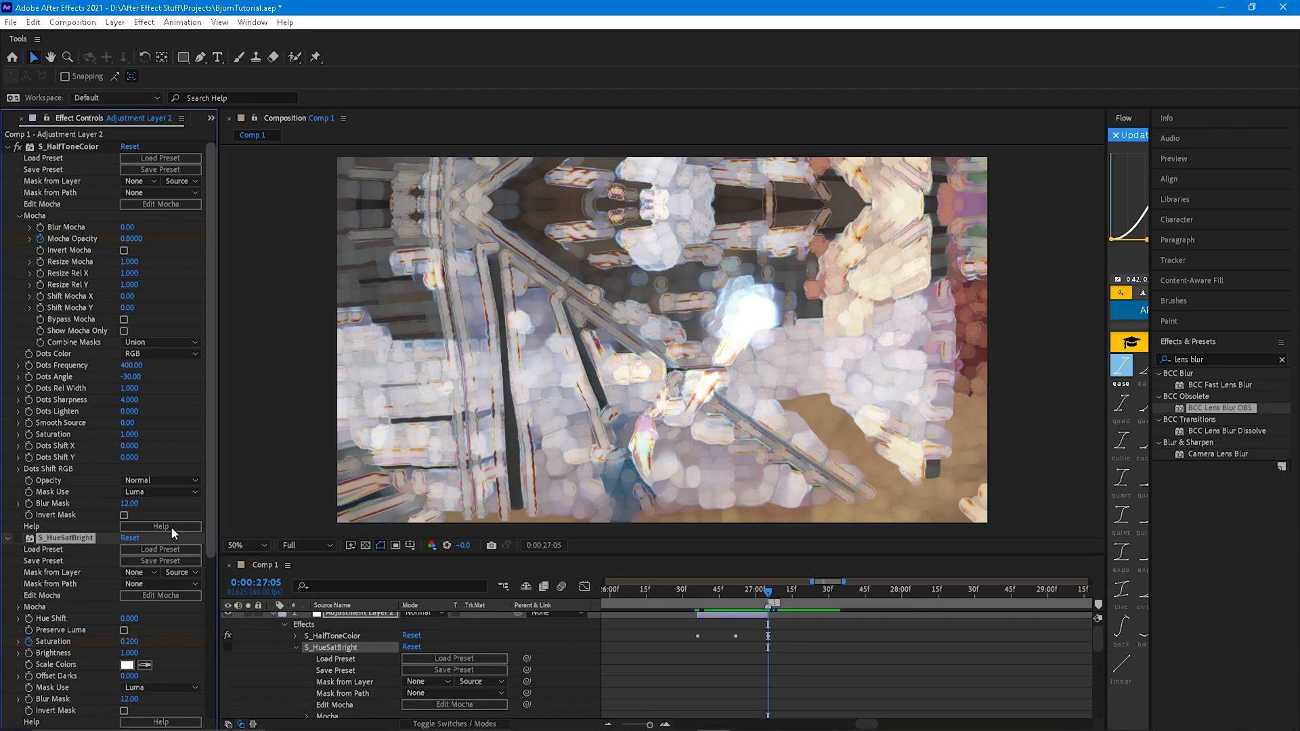
Enable S_HueSatBright and set its Saturation keyframe at 0:00:27:05 to 0.1.
{"action": "left_click", "coordinate": [745, 594]}
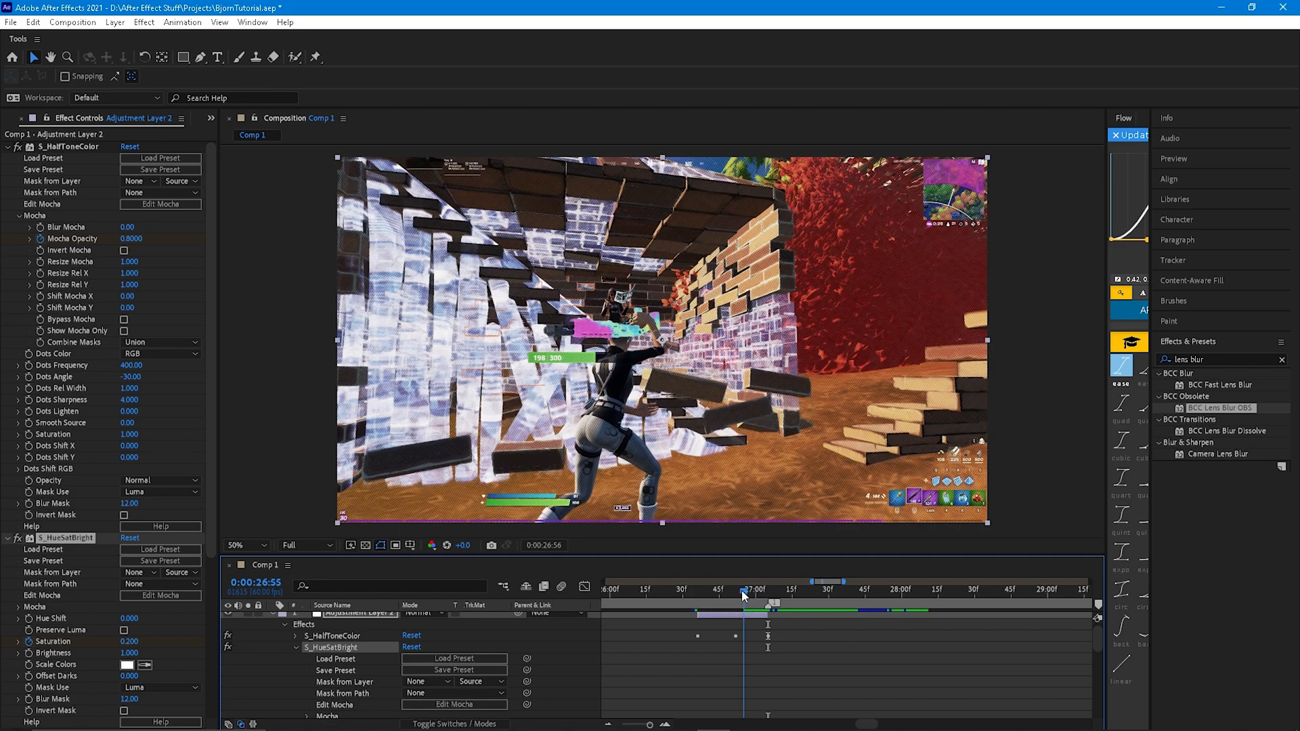
{"action": "left_click_drag", "start_coordinate": [746, 594], "coordinate": [769, 593]}
{"action": "left_click", "coordinate": [136, 641]}
{"action": "type", "text": "0.1"}
{"action": "left_click", "coordinate": [684, 594]}
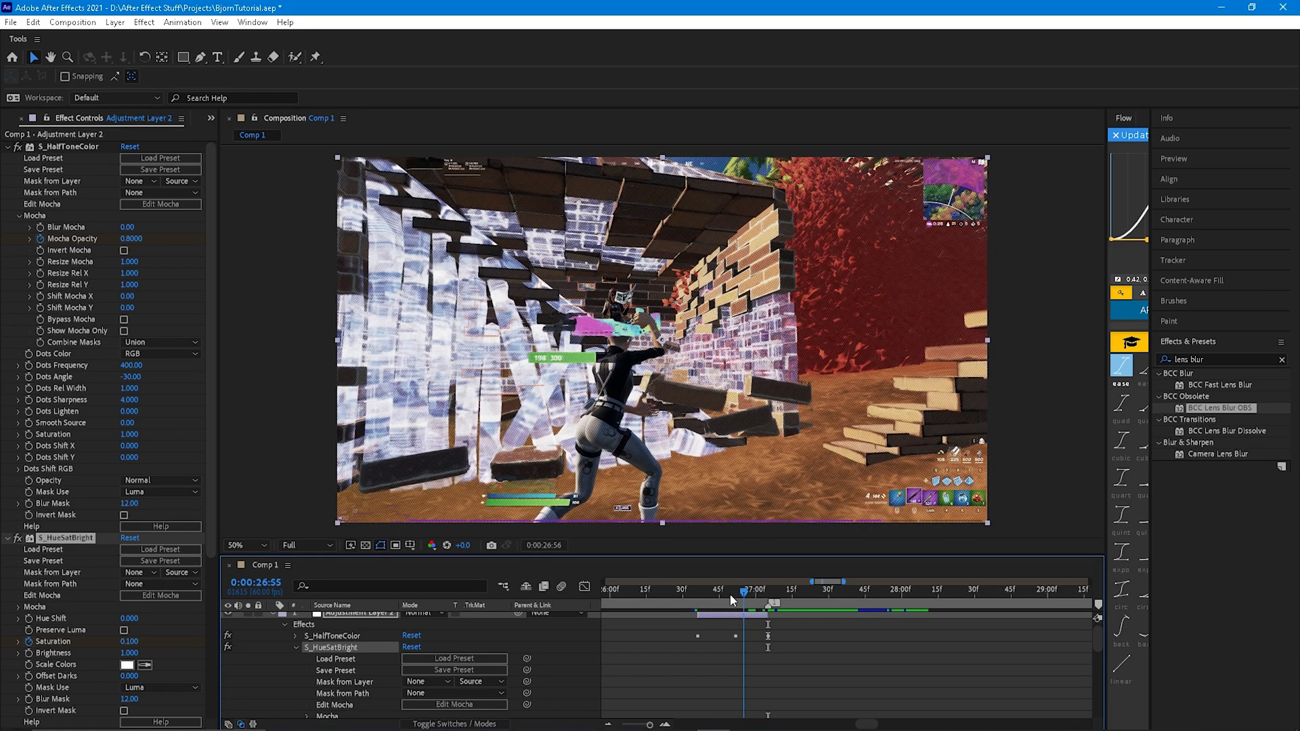
Enable BCC Lens Blur OBS and set its Scale X and Scale Y to 25 at 0:00:26:36.
{"action": "mouse_move", "coordinate": [684, 595]}
{"action": "left_mouse_down"}
{"action": "mouse_move", "coordinate": [773, 590]}
{"action": "mouse_move", "coordinate": [697, 583]}
{"action": "left_mouse_up"}
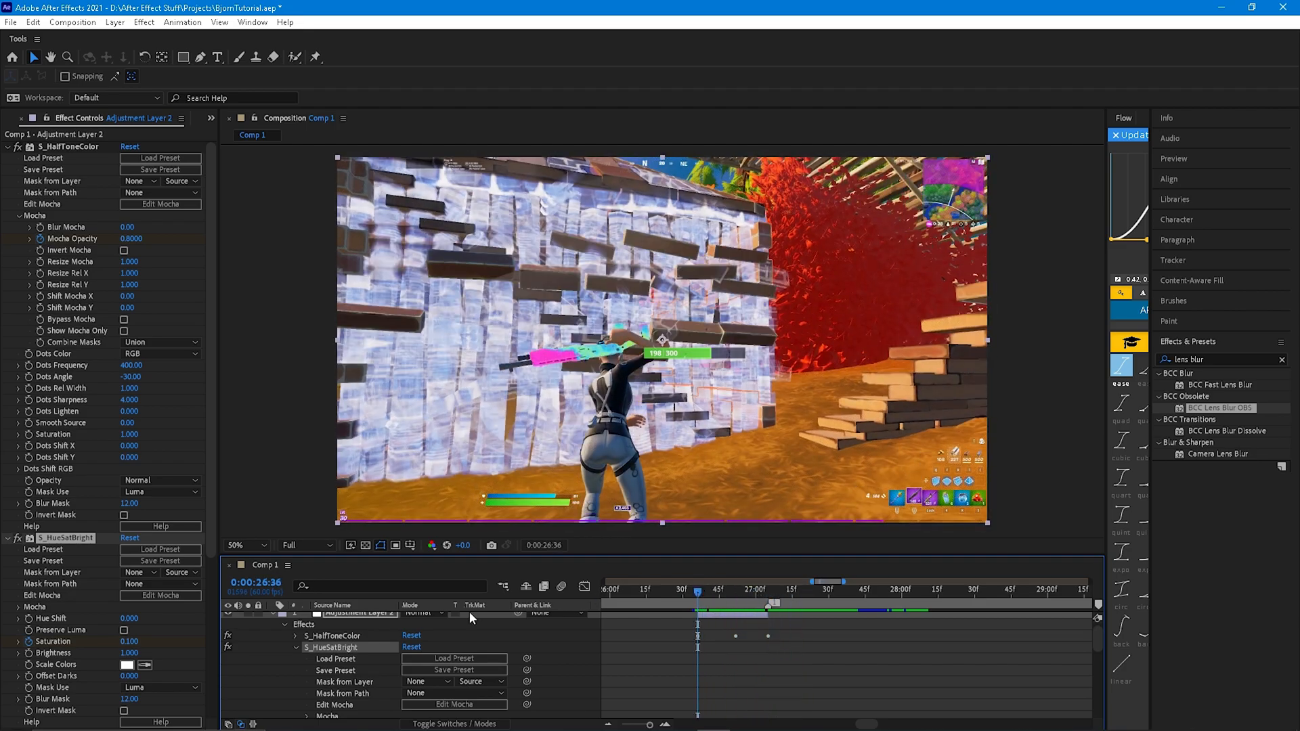
{"action": "left_click", "coordinate": [296, 647]}
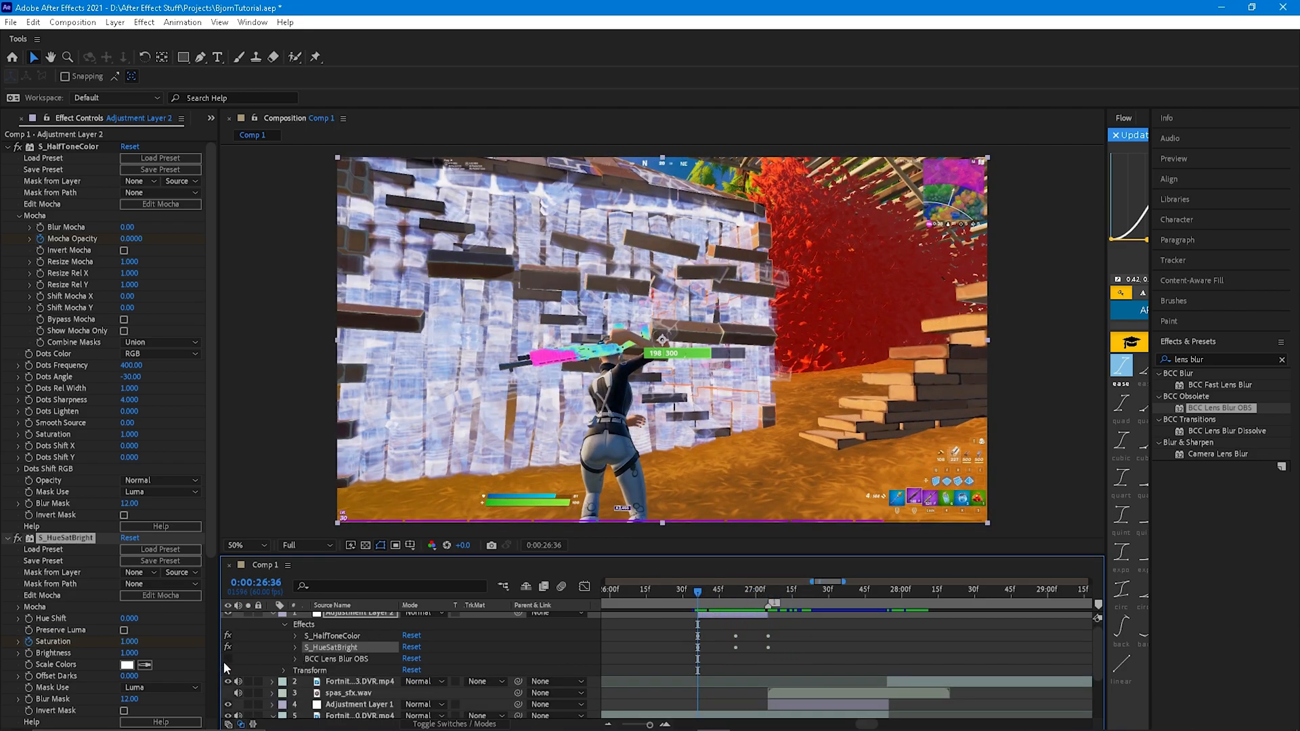
{"action": "left_click", "coordinate": [293, 660]}
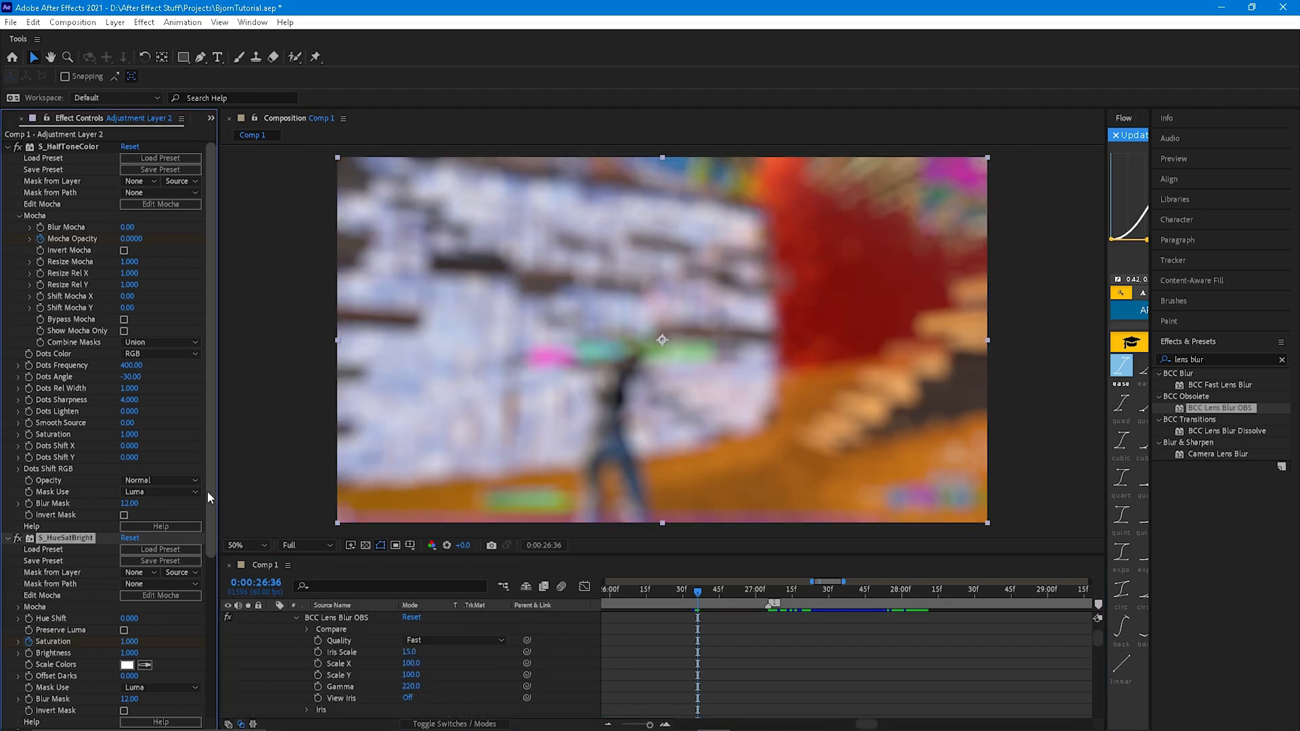
{"action": "scroll", "coordinate": [211, 575], "scroll_direction": "down", "scroll_amount": 3}
{"action": "scroll", "coordinate": [133, 570], "scroll_direction": "down", "scroll_amount": 3}
{"action": "left_click", "coordinate": [135, 618]}
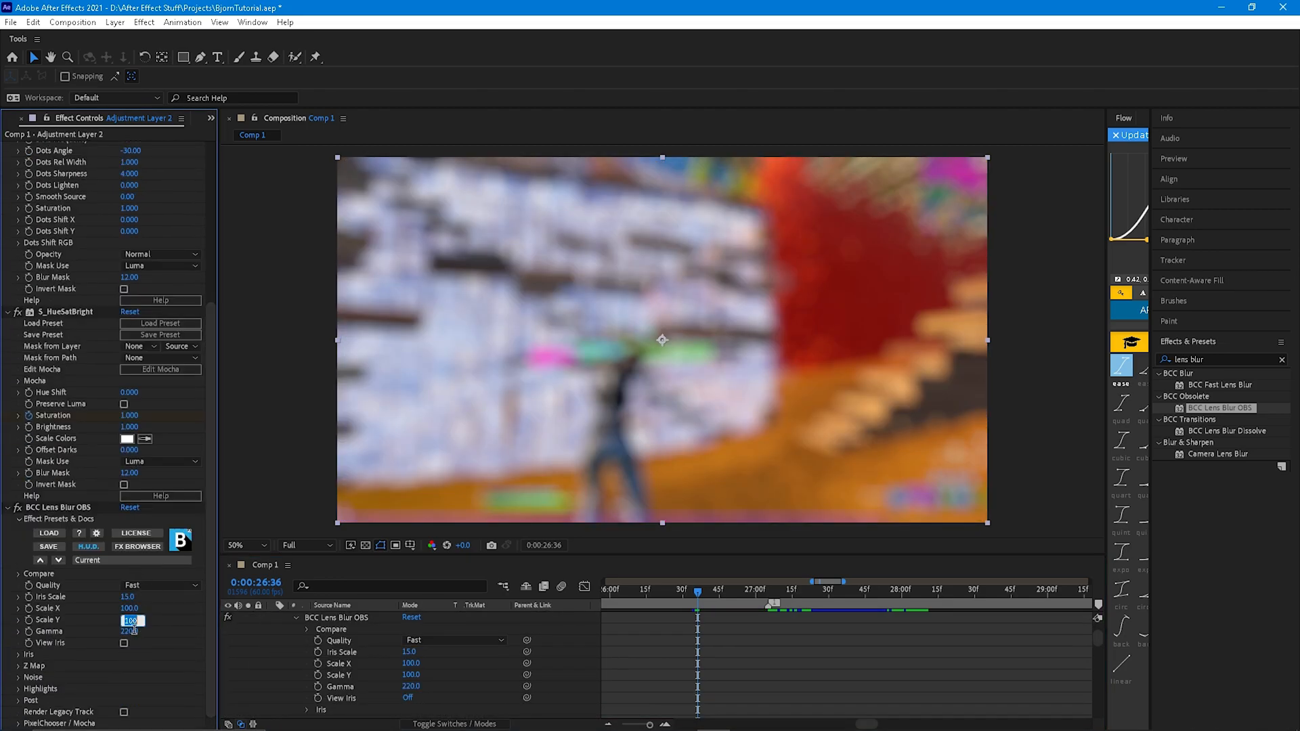
{"action": "type", "text": "25"}
{"action": "key", "text": "Return"}
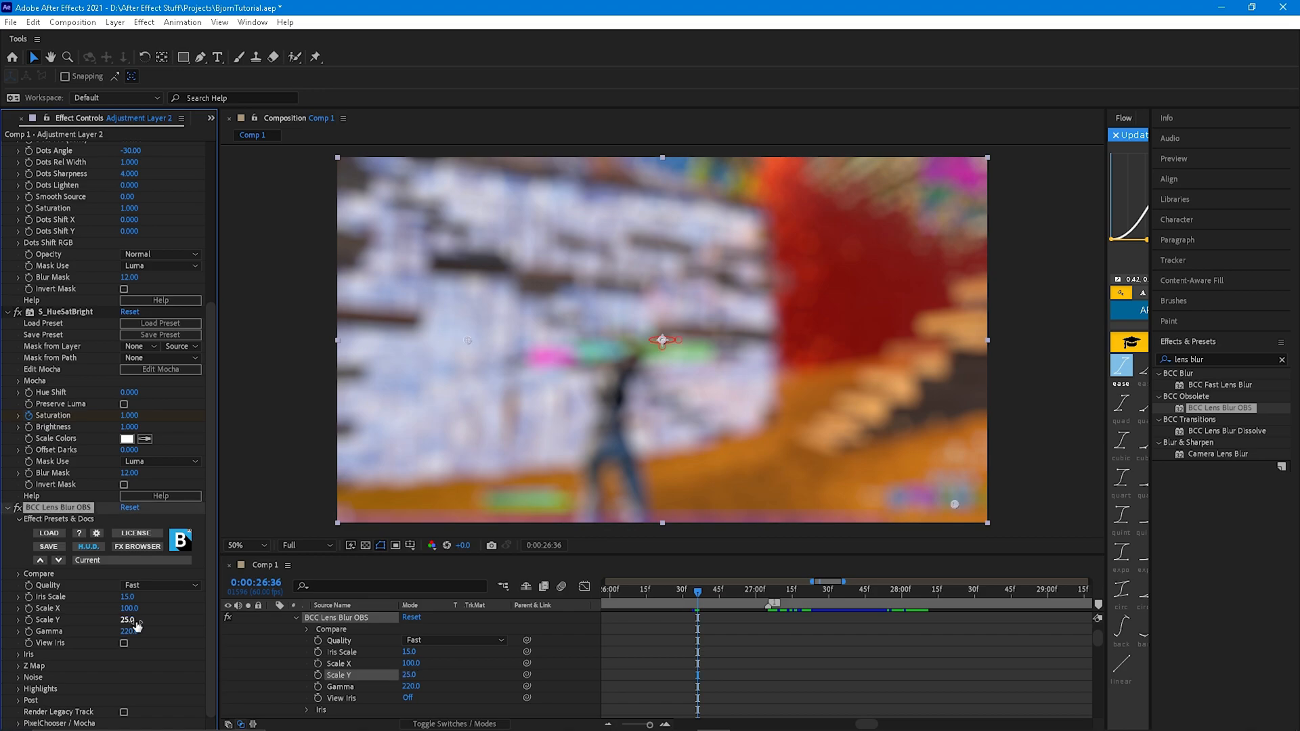
{"action": "left_click", "coordinate": [133, 609]}
{"action": "type", "text": "25"}
{"action": "key", "text": "Return"}
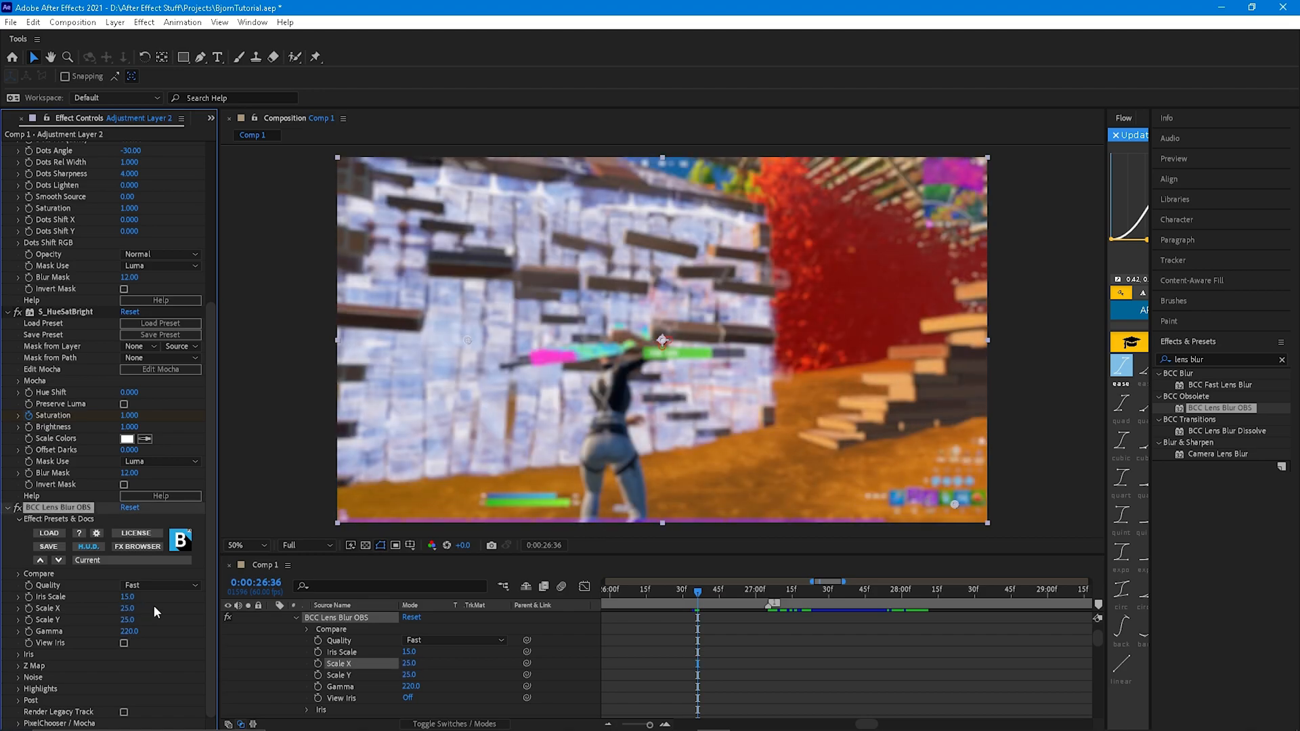
Start keyframing the lens blur's Iris Scale at 0:00:26:36 with a value of 0.
{"action": "left_click", "coordinate": [132, 598]}
{"action": "key", "text": "Return"}
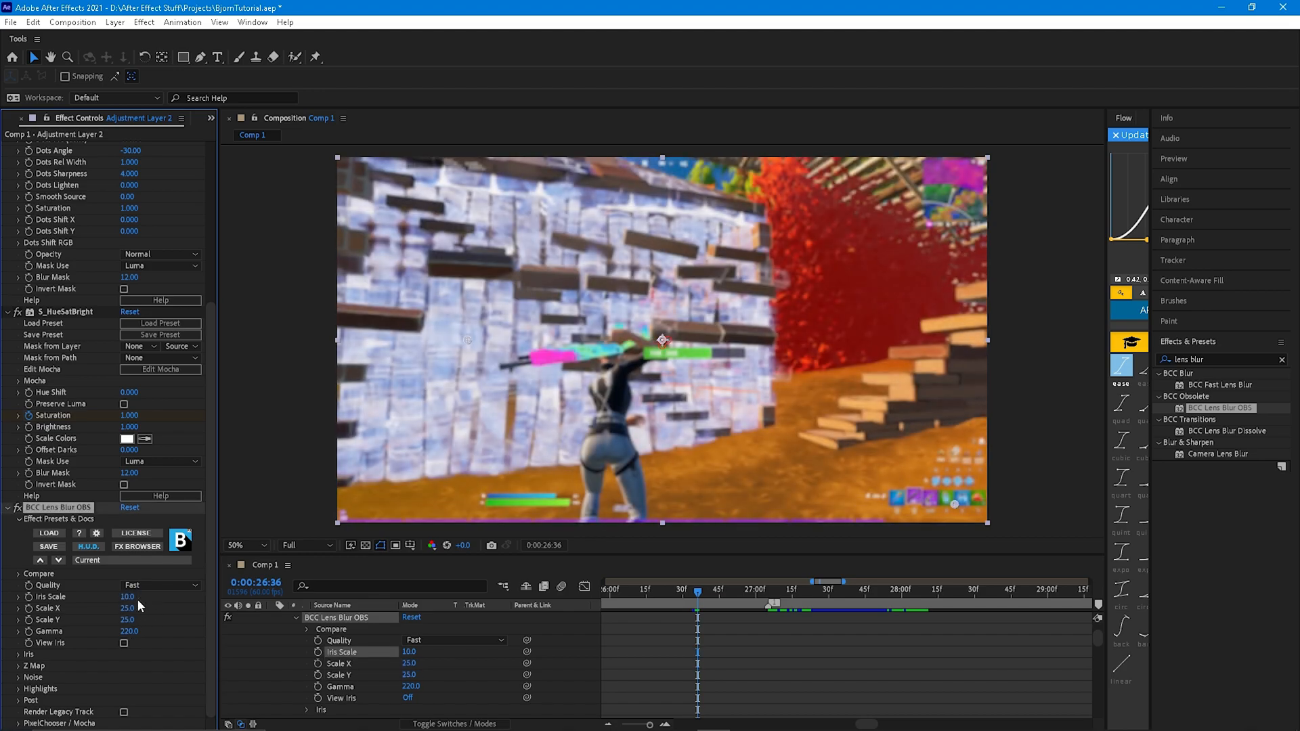
{"action": "left_click", "coordinate": [29, 597]}
{"action": "left_click", "coordinate": [135, 599]}
{"action": "type", "text": "0"}
{"action": "key", "text": "Return"}
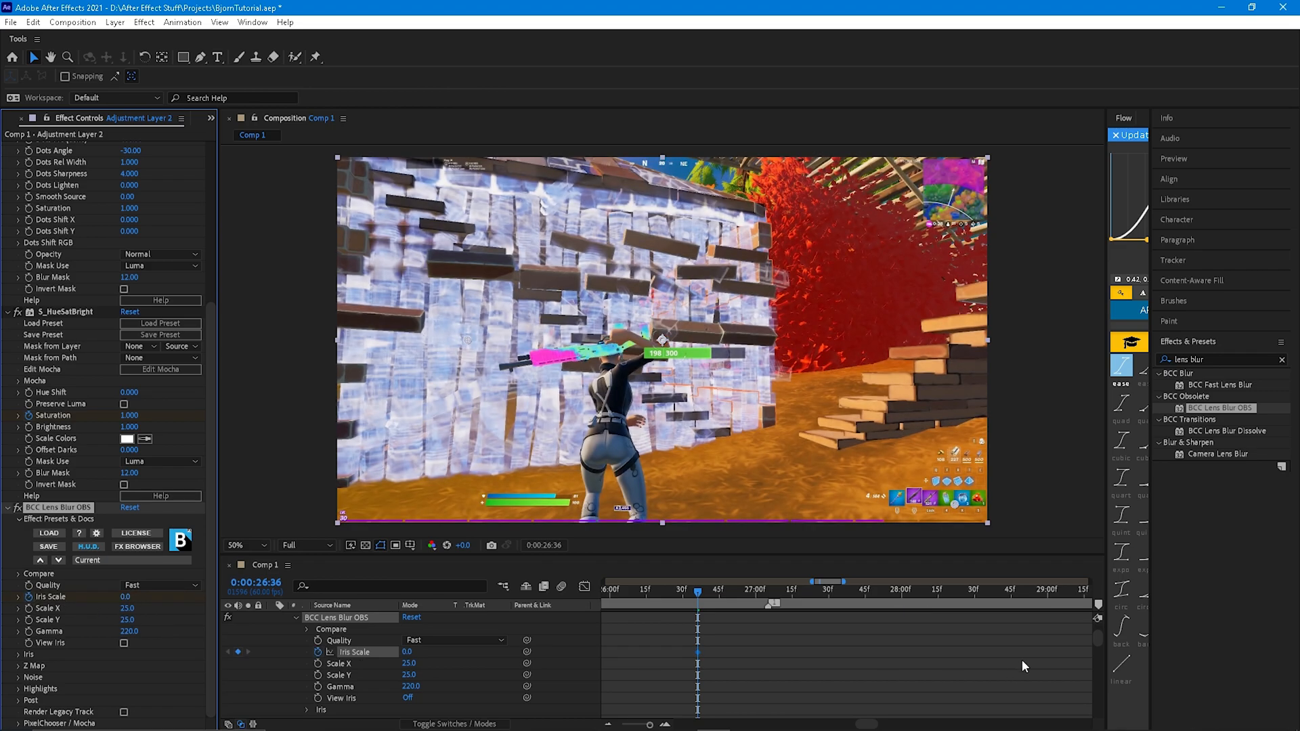
Keyframe the lens blur's Iris Scale at 10 at 0:00:26:47.
{"action": "left_click_drag", "start_coordinate": [1095, 637], "coordinate": [1096, 621]}
{"action": "key", "text": "space"}
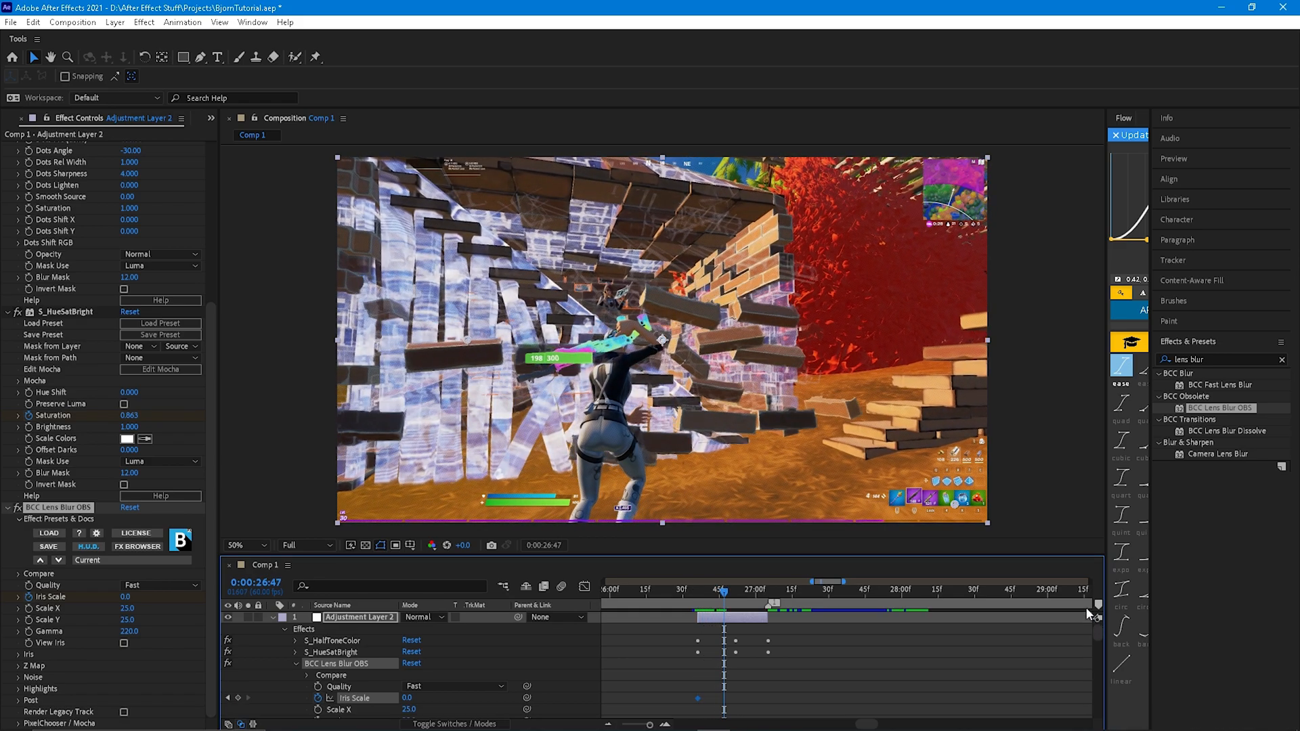
{"action": "left_click", "coordinate": [129, 598]}
{"action": "type", "text": "10"}
{"action": "key", "text": "Return"}
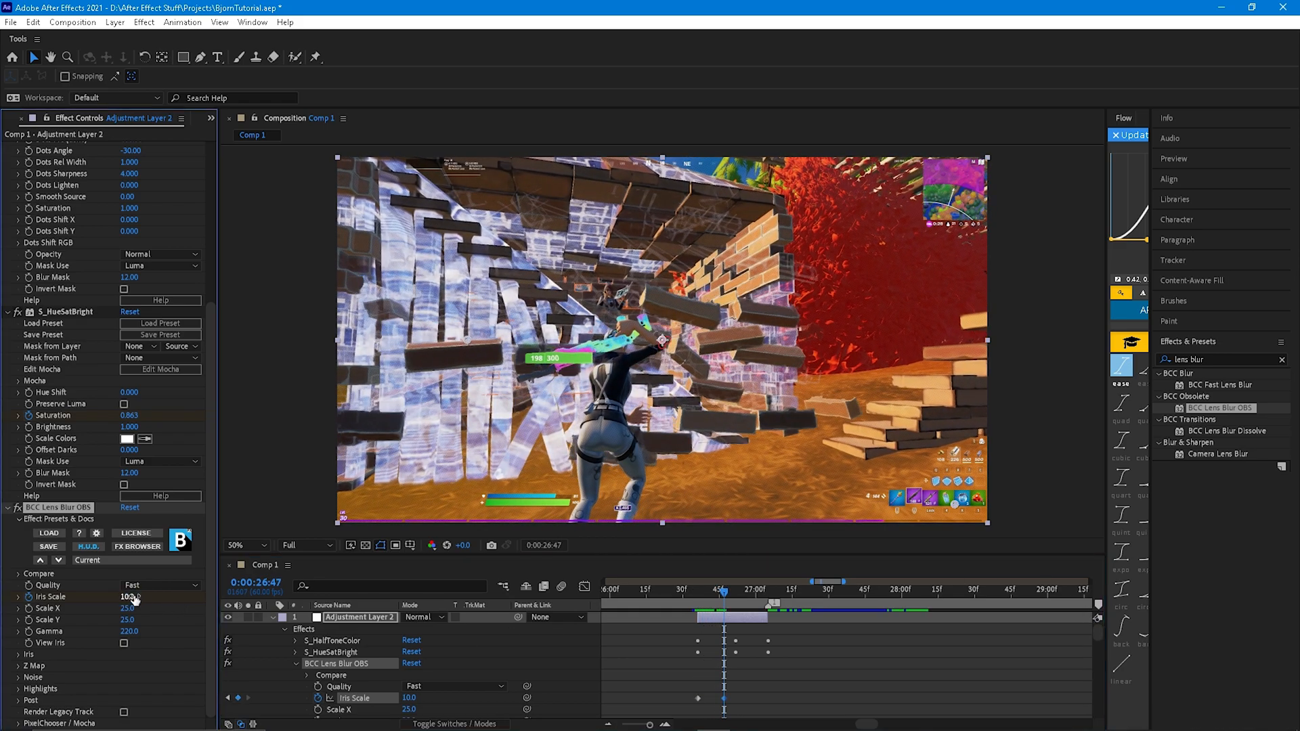
Keyframe the lens blur's Iris Scale at 0 at 0:00:26:52.
{"action": "key", "text": "Page_Down"}
{"action": "key", "text": "Page_Down"}
{"action": "key", "text": "Page_Down"}
{"action": "key", "text": "Page_Down"}
{"action": "key", "text": "Page_Down"}
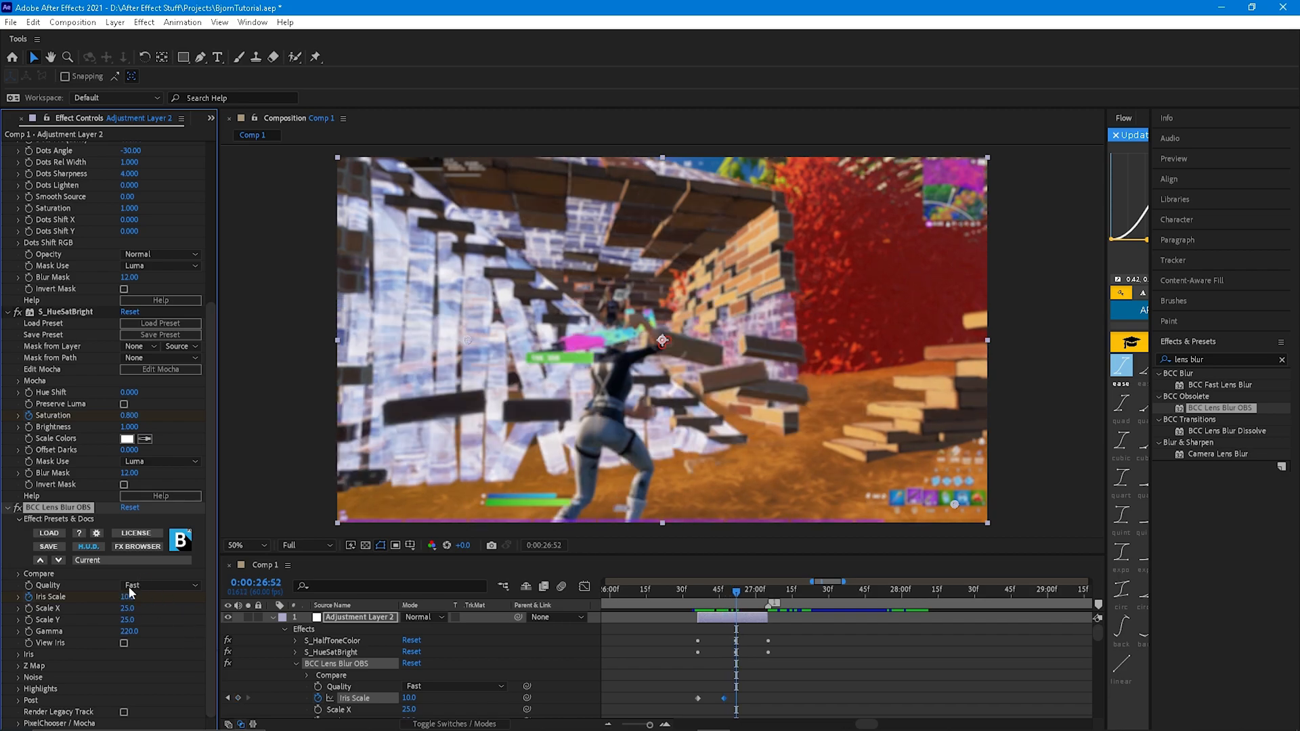
{"action": "left_click", "coordinate": [134, 600]}
{"action": "left_click", "coordinate": [129, 597]}
{"action": "type", "text": "0"}
{"action": "key", "text": "Return"}
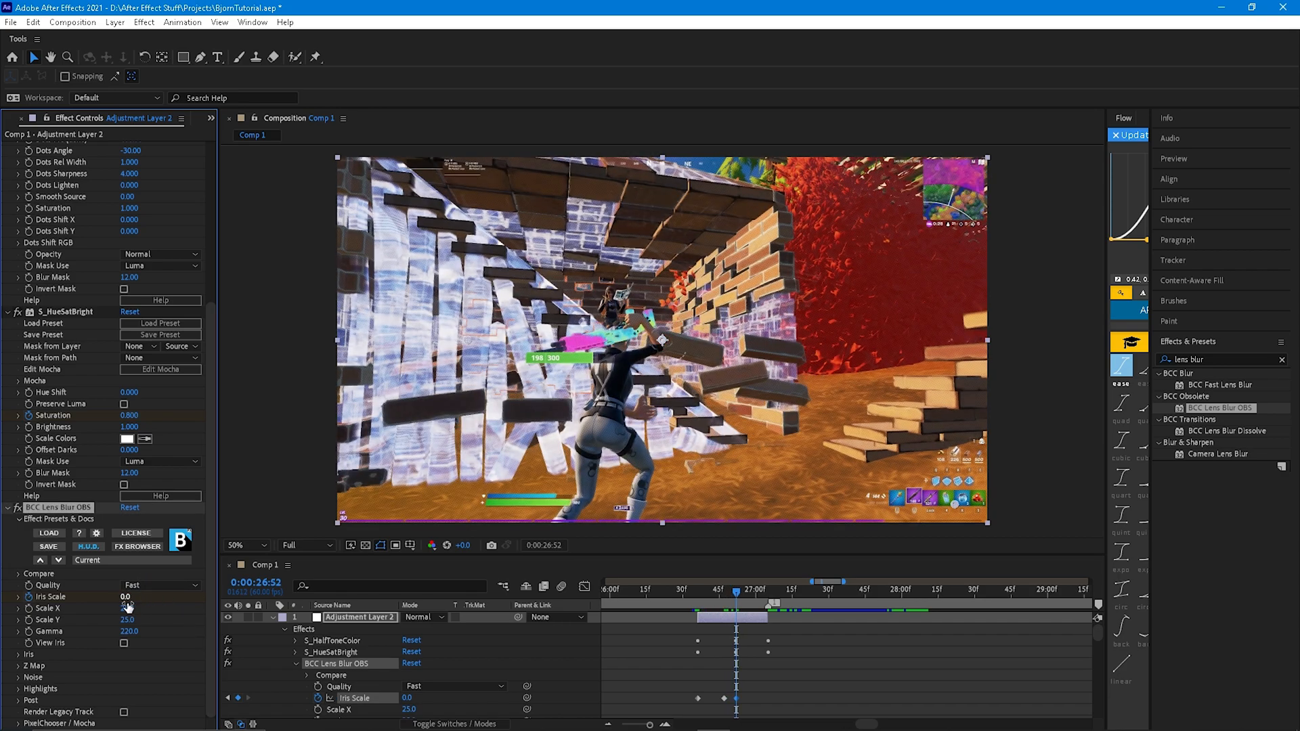
Keyframe the lens blur's Iris Scale at 10 at 0:00:26:57.
{"action": "key", "text": "Page_Down"}
{"action": "key", "text": "Page_Down"}
{"action": "key", "text": "Page_Down"}
{"action": "key", "text": "Page_Down"}
{"action": "key", "text": "Page_Down"}
{"action": "left_click", "coordinate": [126, 598]}
{"action": "type", "text": "10"}
{"action": "key", "text": "Return"}
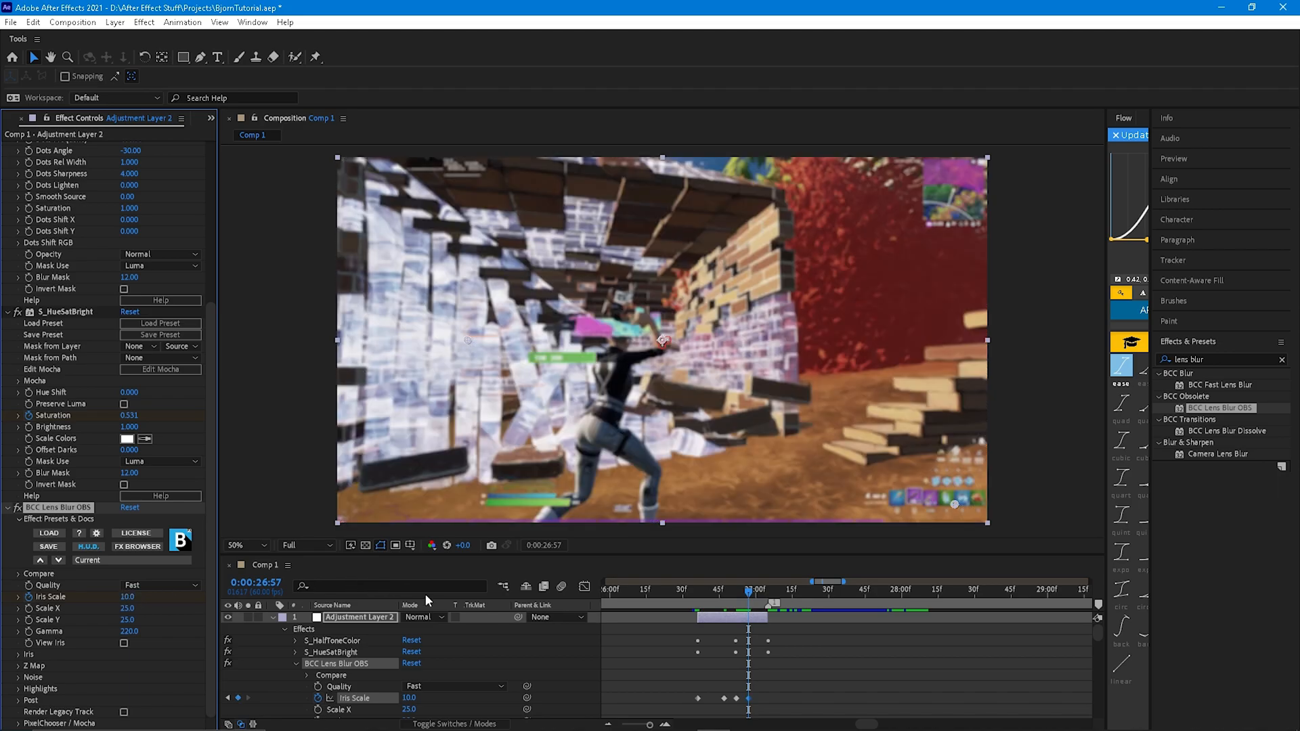
Keyframe the lens blur's Iris Scale at 0 at 0:00:27:05, where Adjustment Layer 2 ends.
{"action": "key", "text": "Page_Down"}
{"action": "key", "text": "Page_Down"}
{"action": "key", "text": "Page_Down"}
{"action": "key", "text": "Page_Down"}
{"action": "key", "text": "Page_Down"}
{"action": "key", "text": "Page_Down"}
{"action": "key", "text": "Page_Down"}
{"action": "key", "text": "Page_Down"}
{"action": "left_click", "coordinate": [128, 597]}
{"action": "type", "text": "0"}
{"action": "key", "text": "Return"}
Play back the pulsing lens blur from just before Adjustment Layer 2, around 0:00:26:32.
{"action": "left_click", "coordinate": [687, 592]}
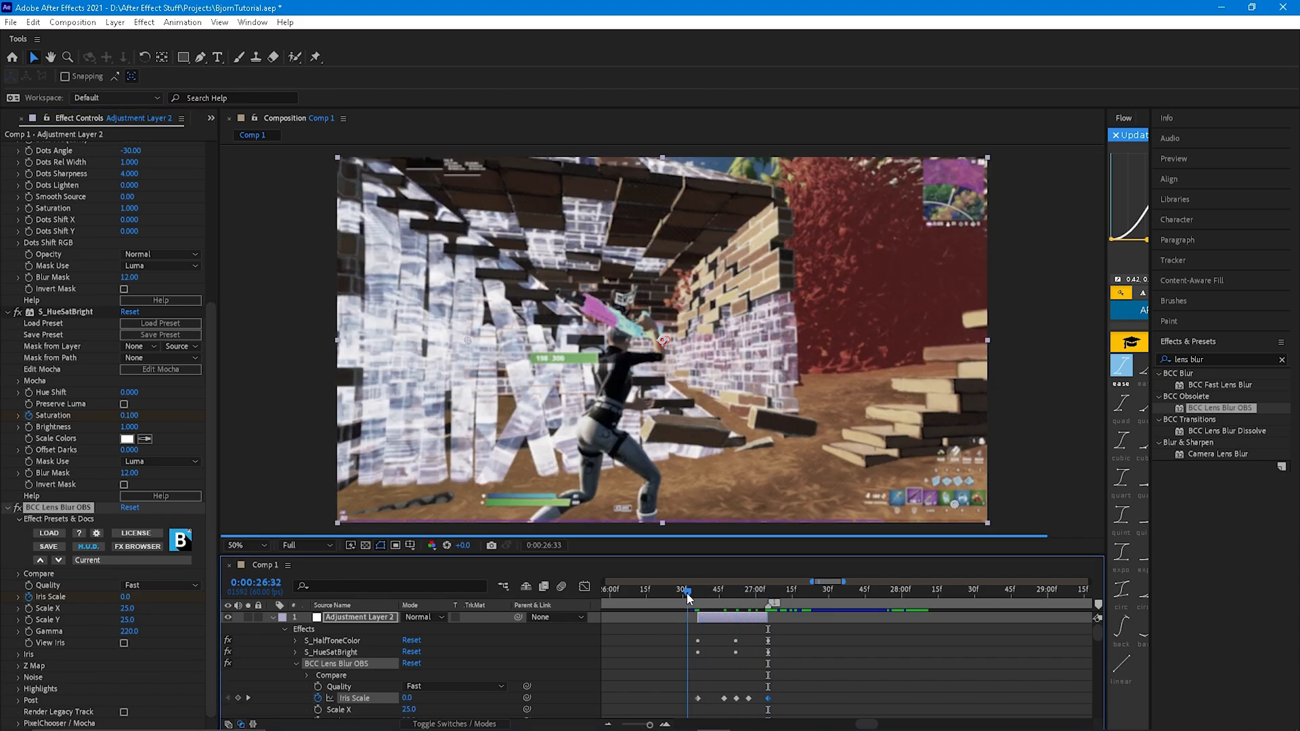
{"action": "key", "text": "space"}
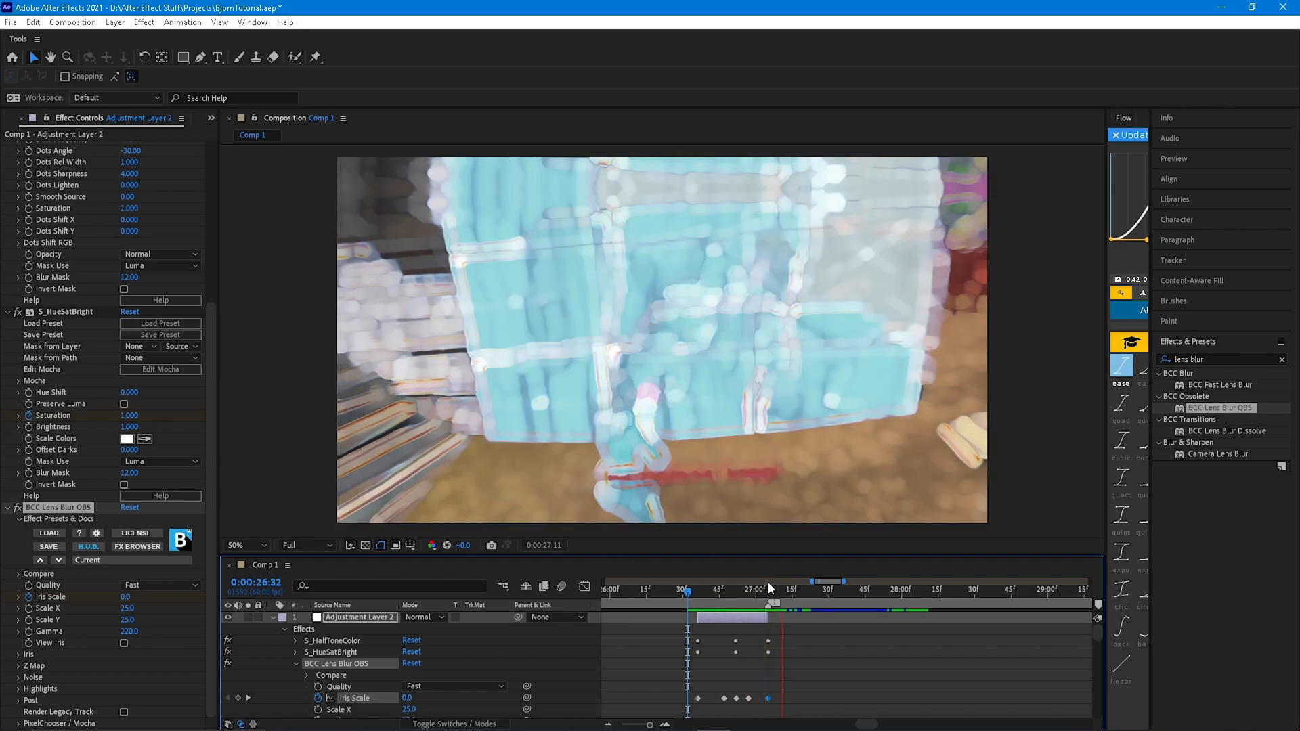
{"action": "key", "text": "space"}
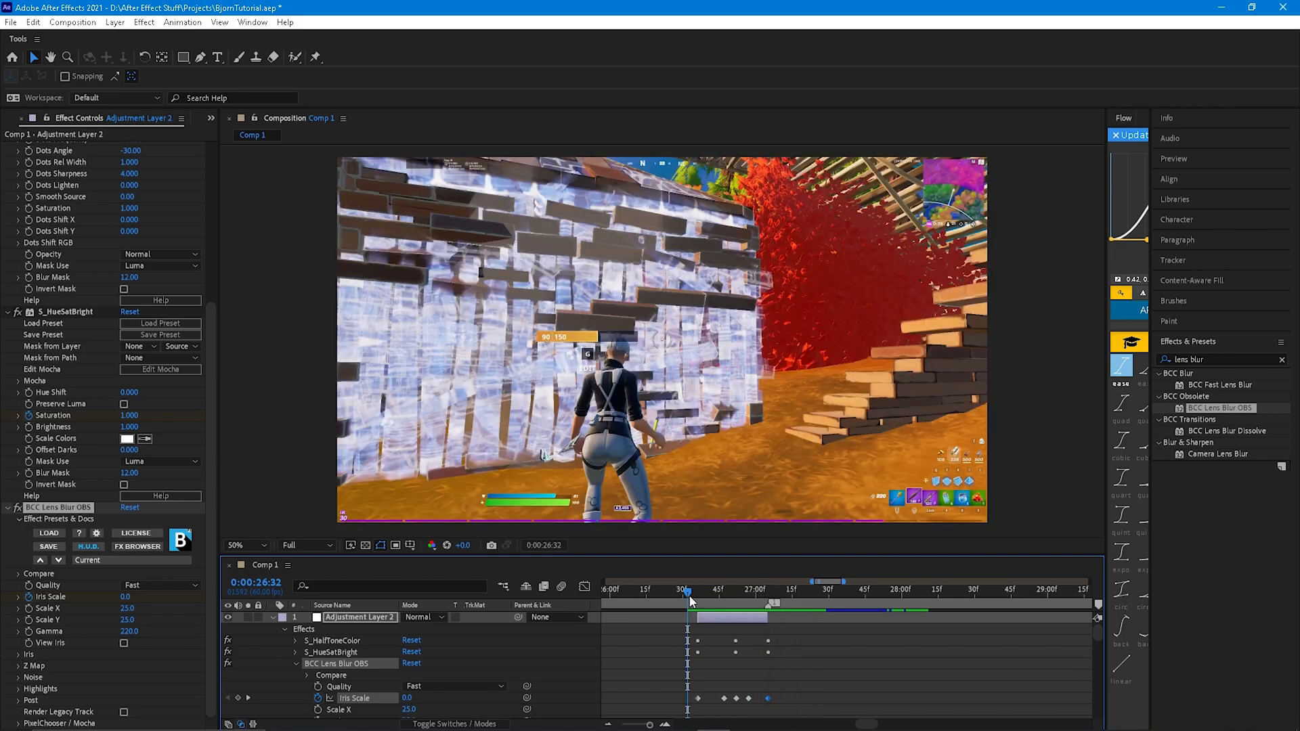
{"action": "key", "text": "space"}
{"action": "left_click", "coordinate": [692, 593]}
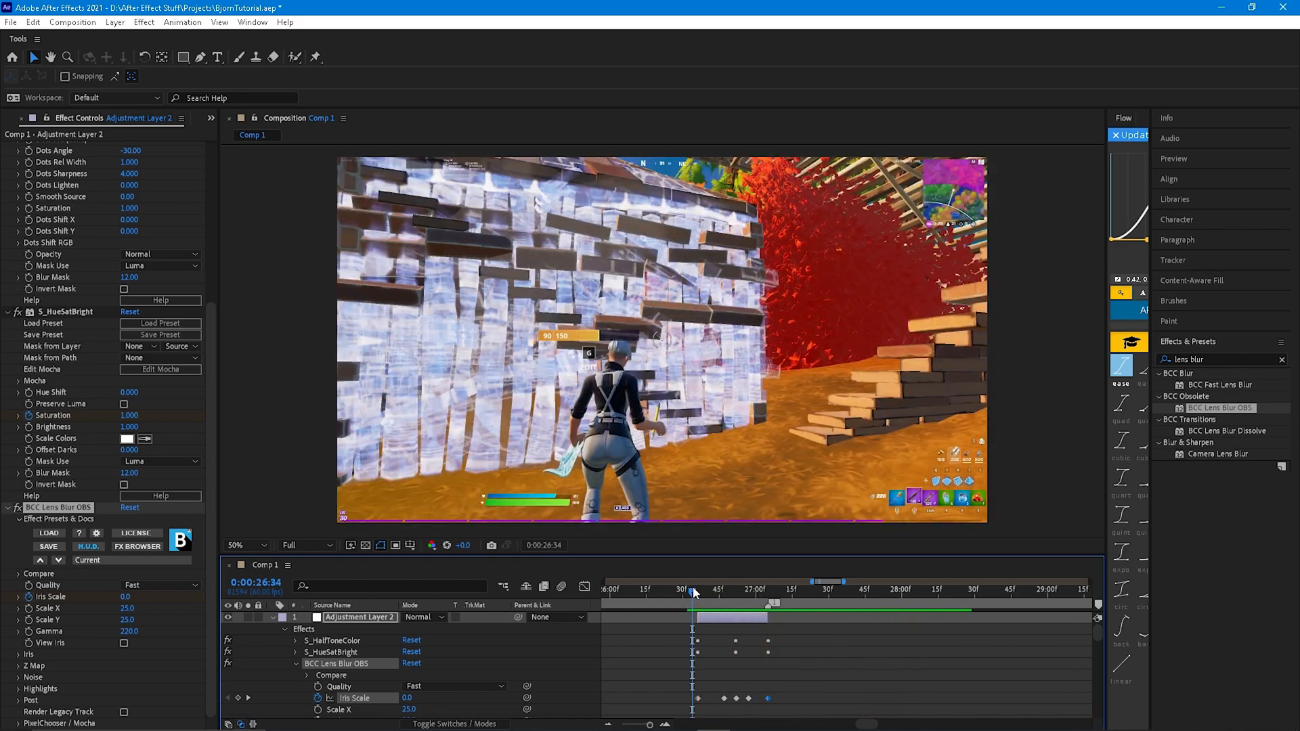
{"action": "key", "text": "space"}
Collapse Adjustment Layer 2's properties and scrub ahead through the next Fortnite clip towards its beat markers.
{"action": "scroll", "coordinate": [718, 620], "scroll_direction": "up", "scroll_amount": 5}
{"action": "scroll", "coordinate": [738, 622], "scroll_direction": "down", "scroll_amount": 6}
{"action": "left_click", "coordinate": [274, 617]}
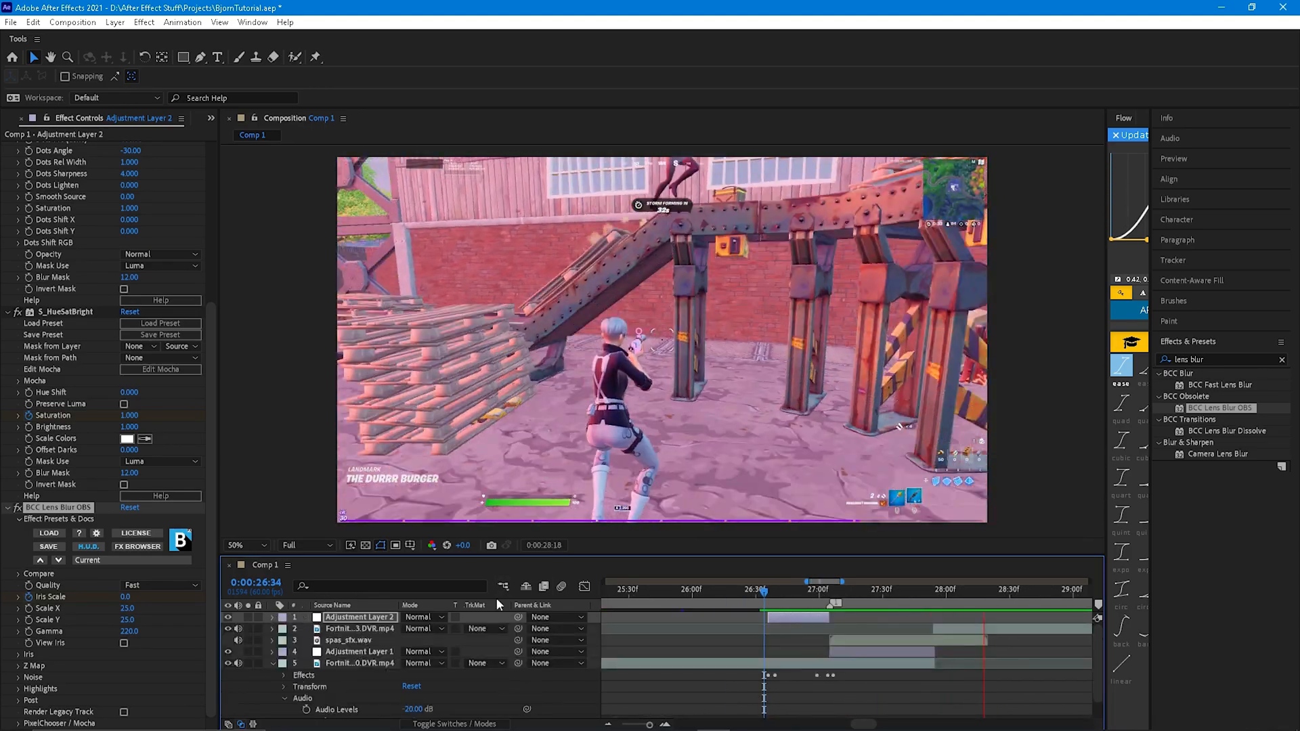
{"action": "scroll", "coordinate": [833, 615], "scroll_direction": "down", "scroll_amount": 5}
{"action": "left_click", "coordinate": [846, 596]}
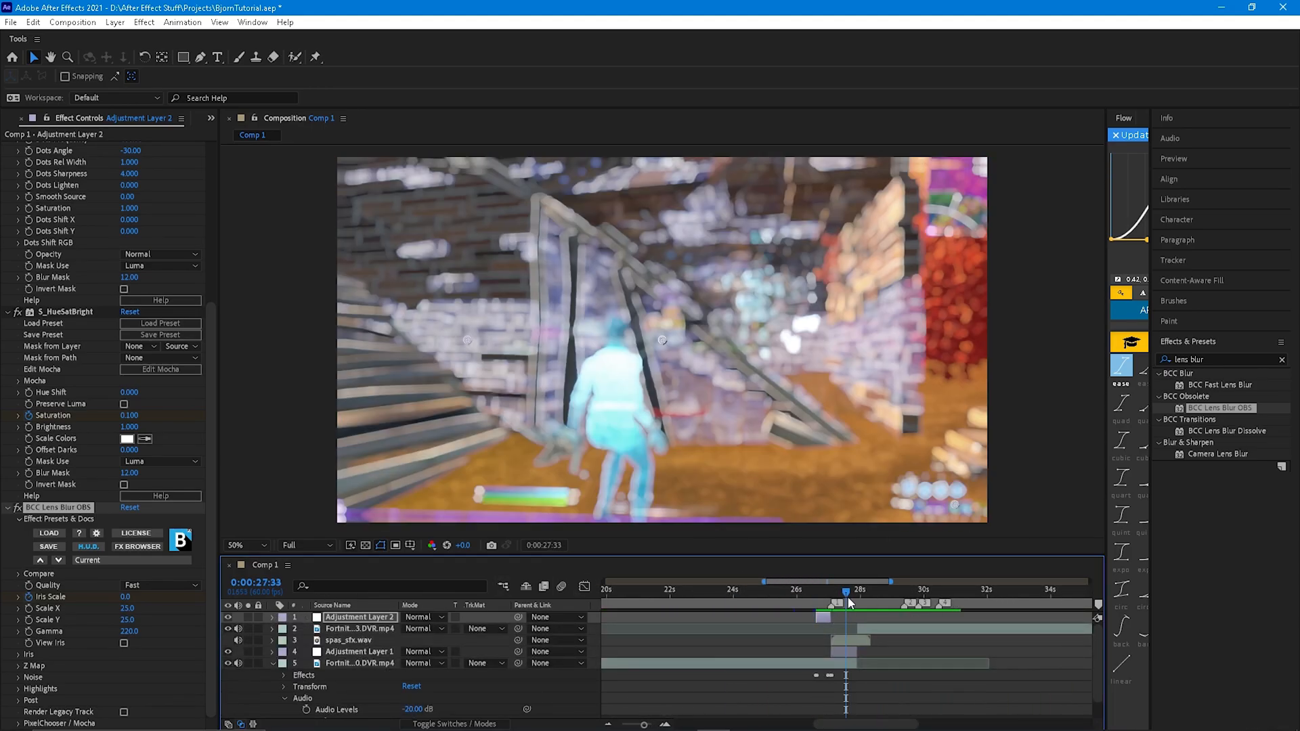
{"action": "left_click_drag", "start_coordinate": [847, 596], "coordinate": [880, 594]}
{"action": "key", "text": "space"}
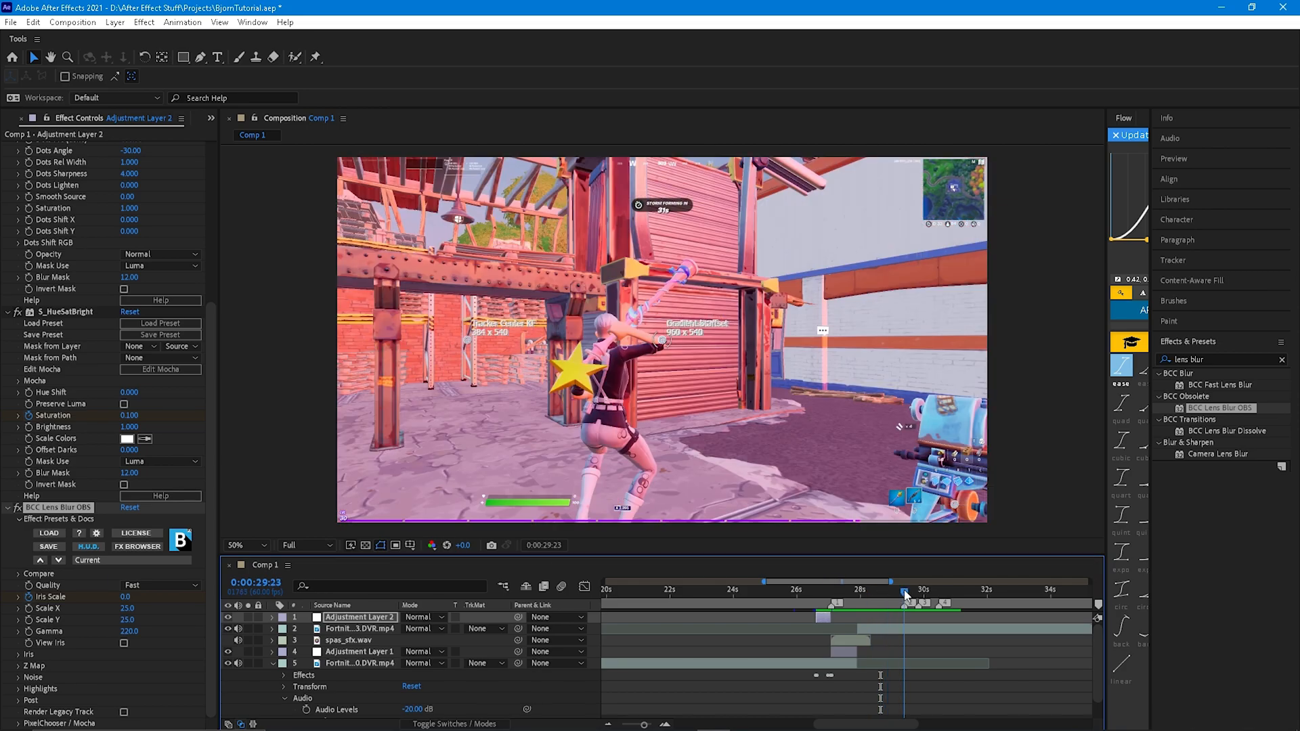
Apply the DavezVelo preset from the Begginer After Effects Tutorial folder to the second Fortnite clip at 0:00:30:28.
{"action": "left_click", "coordinate": [182, 22]}
{"action": "left_click", "coordinate": [927, 633]}
{"action": "left_click", "coordinate": [927, 632]}
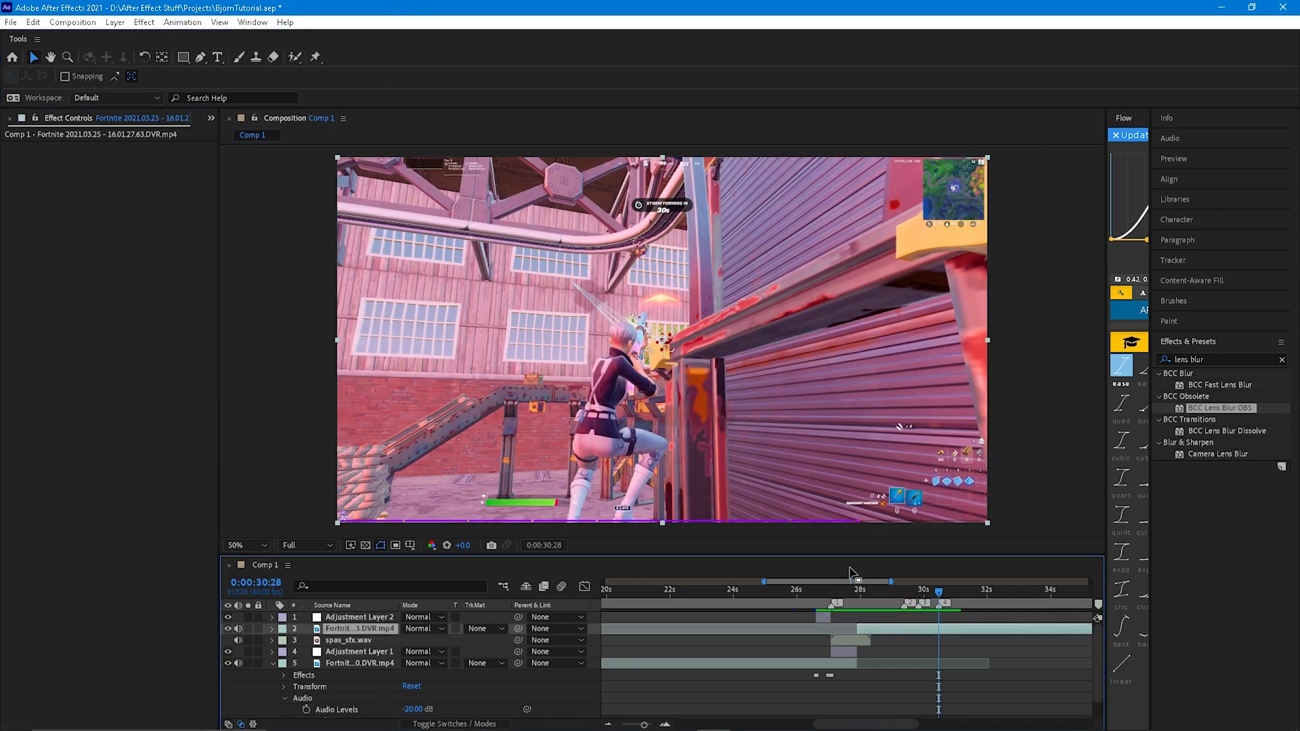
{"action": "left_click", "coordinate": [182, 22]}
{"action": "left_click", "coordinate": [271, 48]}
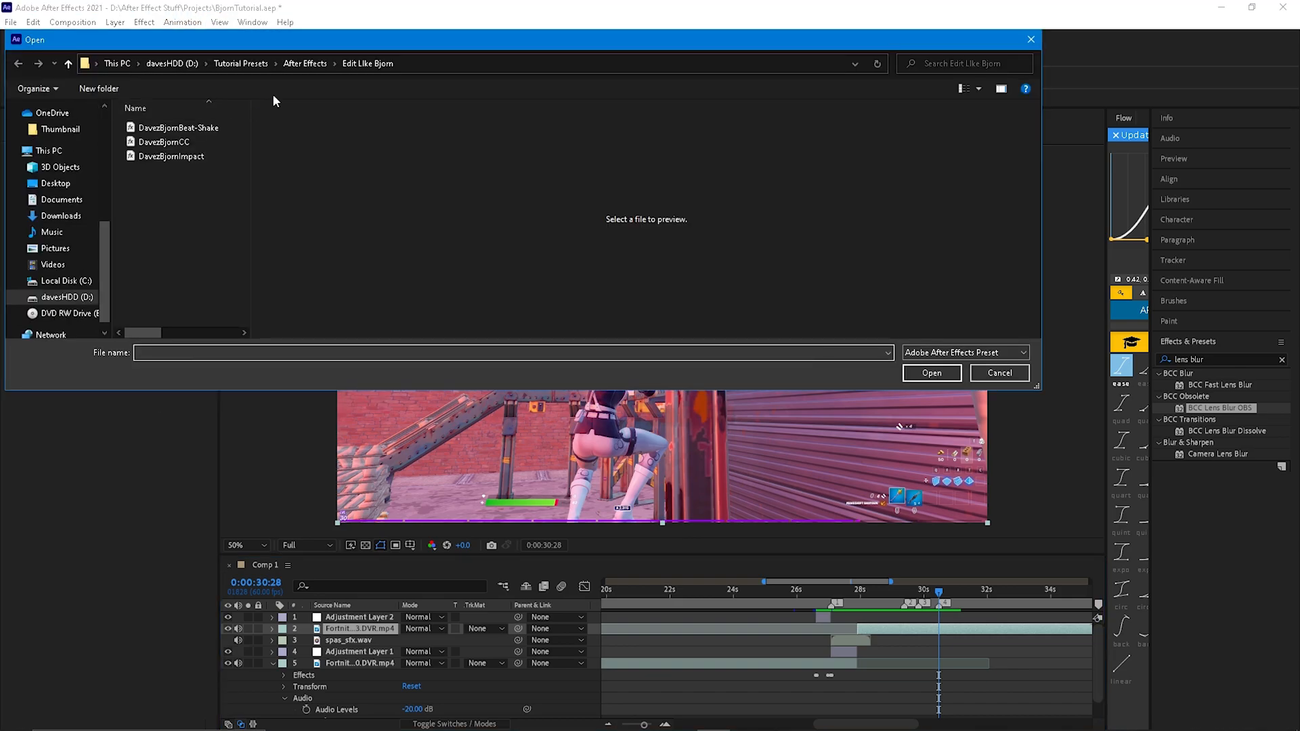
{"action": "left_click", "coordinate": [293, 64]}
{"action": "double_click", "coordinate": [183, 128]}
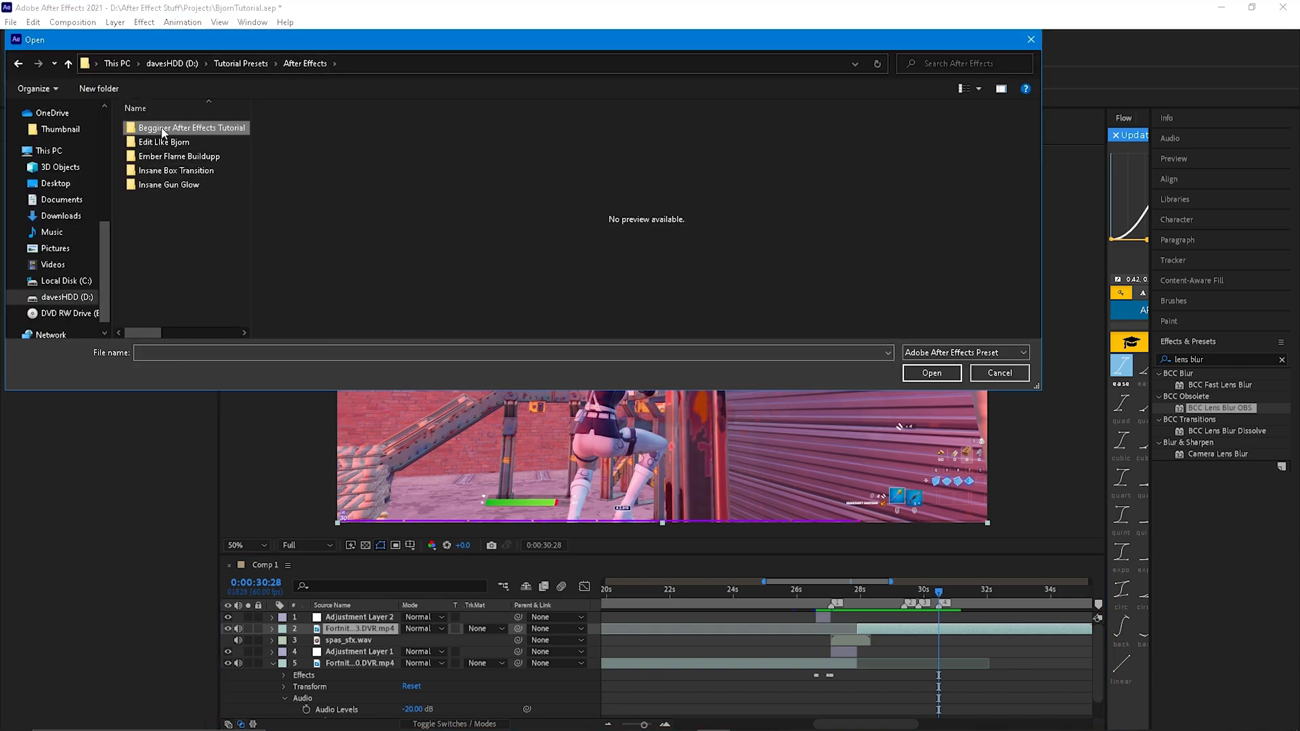
{"action": "left_click", "coordinate": [162, 128]}
{"action": "double_click", "coordinate": [158, 142]}
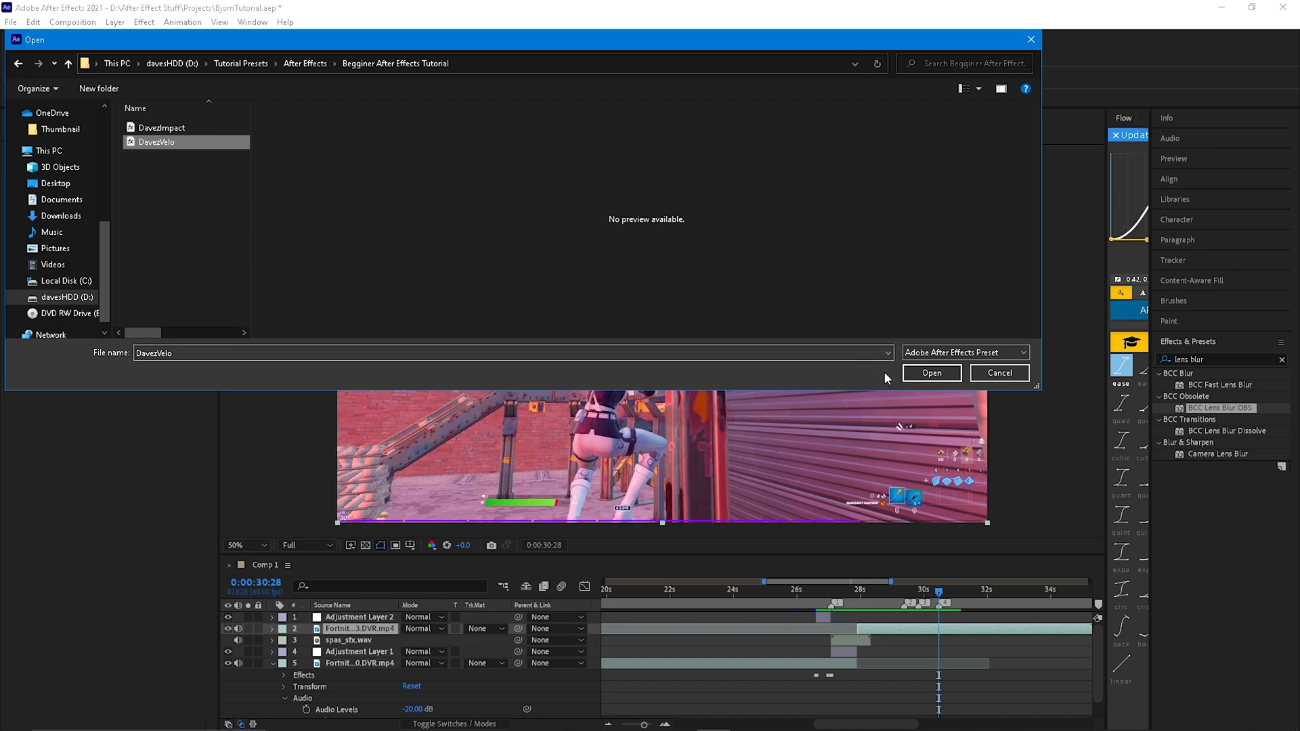
Shift the second clip's Timewarp Speed keyframes earlier so the last one sits about at the 0:00:30:28 marker, then collapse the clip.
{"action": "left_click", "coordinate": [273, 629]}
{"action": "left_click", "coordinate": [285, 641]}
{"action": "left_click", "coordinate": [295, 652]}
{"action": "scroll", "coordinate": [831, 616], "scroll_direction": "down", "scroll_amount": 1}
{"action": "scroll", "coordinate": [951, 643], "scroll_direction": "up", "scroll_amount": 1}
{"action": "scroll", "coordinate": [952, 645], "scroll_direction": "up", "scroll_amount": 2}
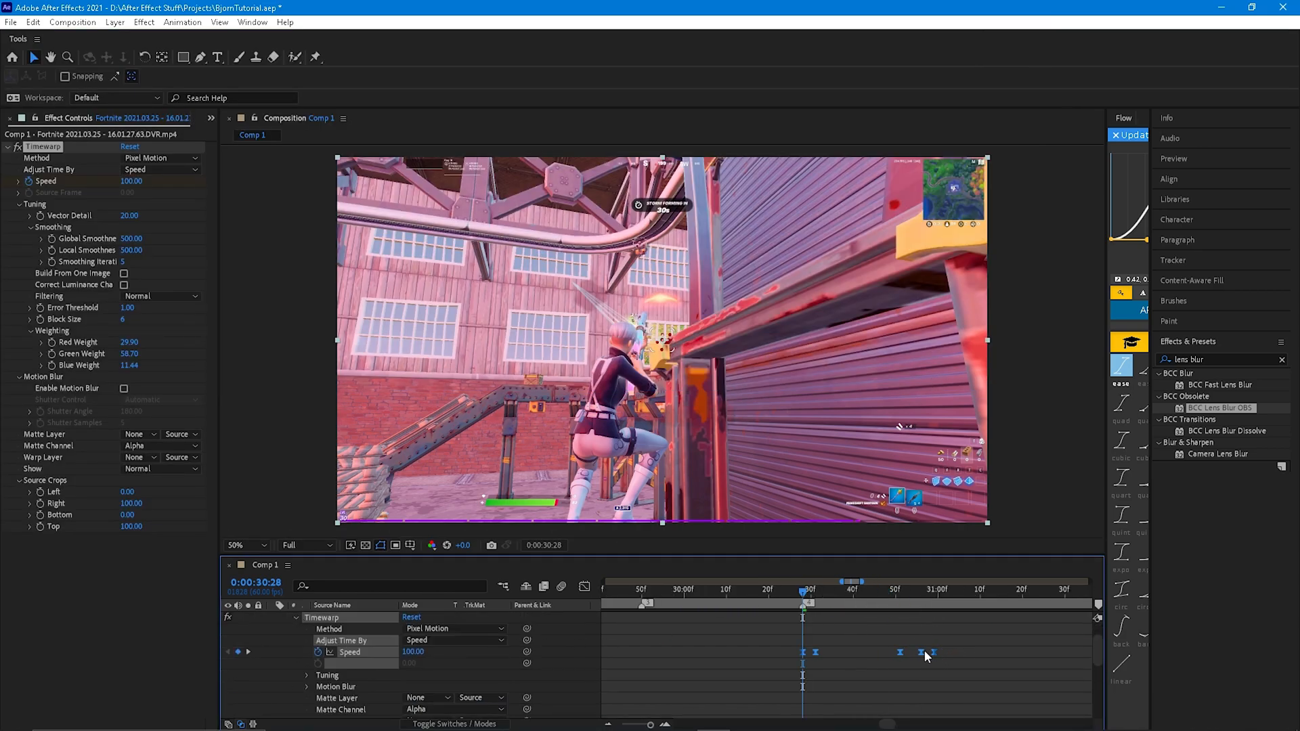
{"action": "left_click_drag", "start_coordinate": [921, 650], "coordinate": [785, 652]}
{"action": "scroll", "coordinate": [359, 630], "scroll_direction": "up", "scroll_amount": 1}
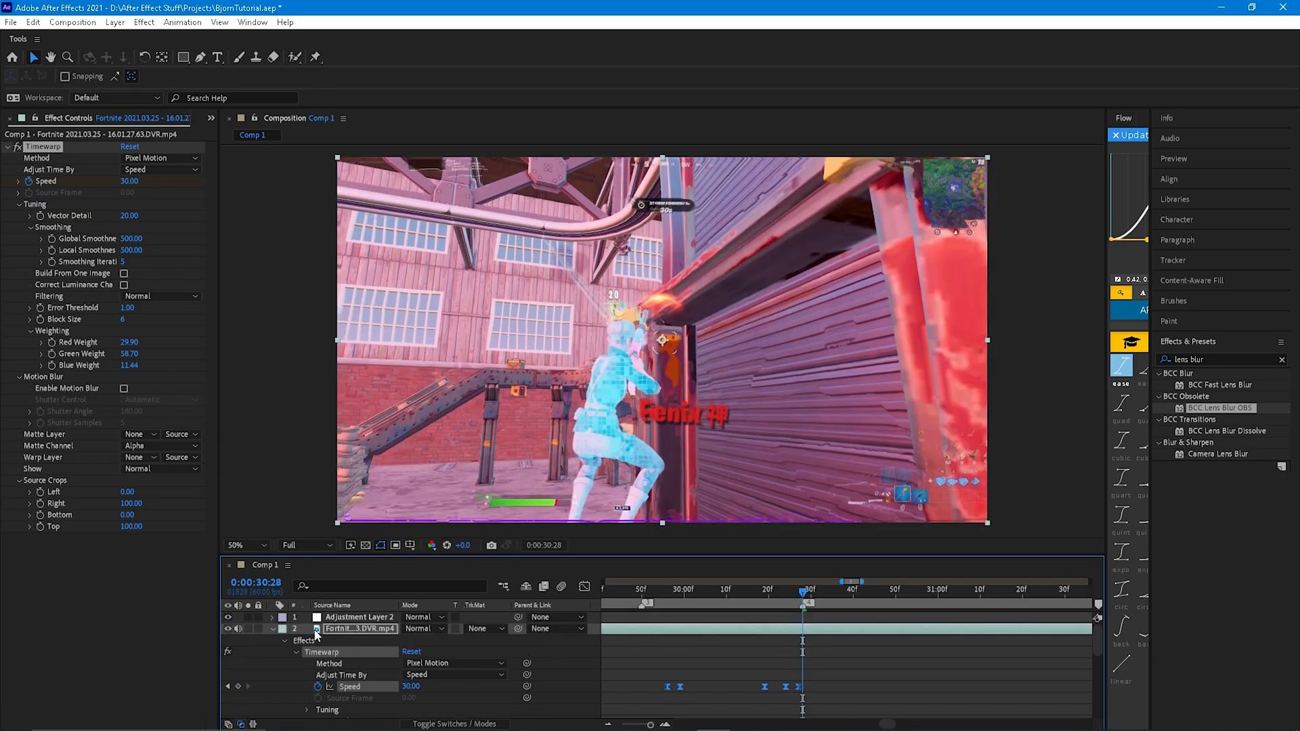
{"action": "left_click", "coordinate": [273, 629]}
{"action": "scroll", "coordinate": [816, 599], "scroll_direction": "down", "scroll_amount": 3}
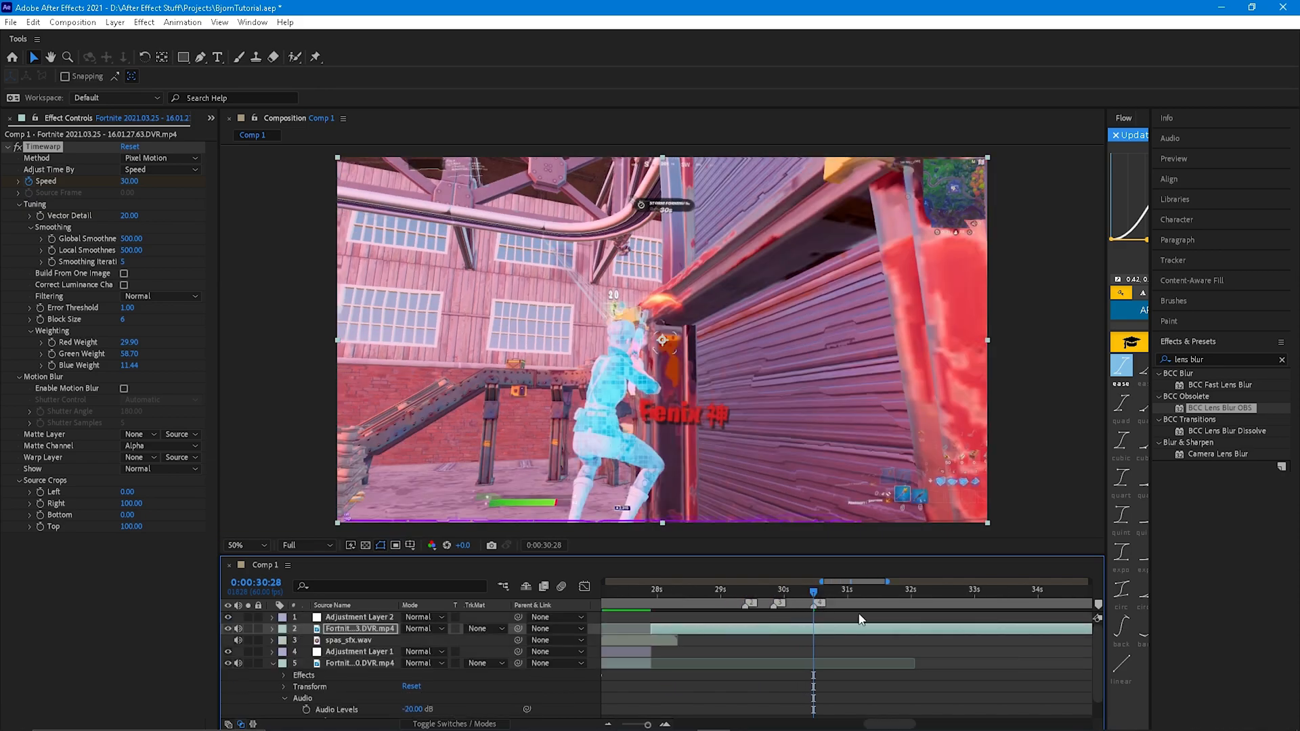
Duplicate Adjustment Layer 1, put the copy at the top of the layer stack and start it at the 0:00:30:28 marker.
{"action": "left_click", "coordinate": [636, 652]}
{"action": "key", "text": "ctrl+d"}
{"action": "left_click_drag", "start_coordinate": [362, 651], "coordinate": [363, 613]}
{"action": "left_click_drag", "start_coordinate": [634, 618], "coordinate": [692, 600]}
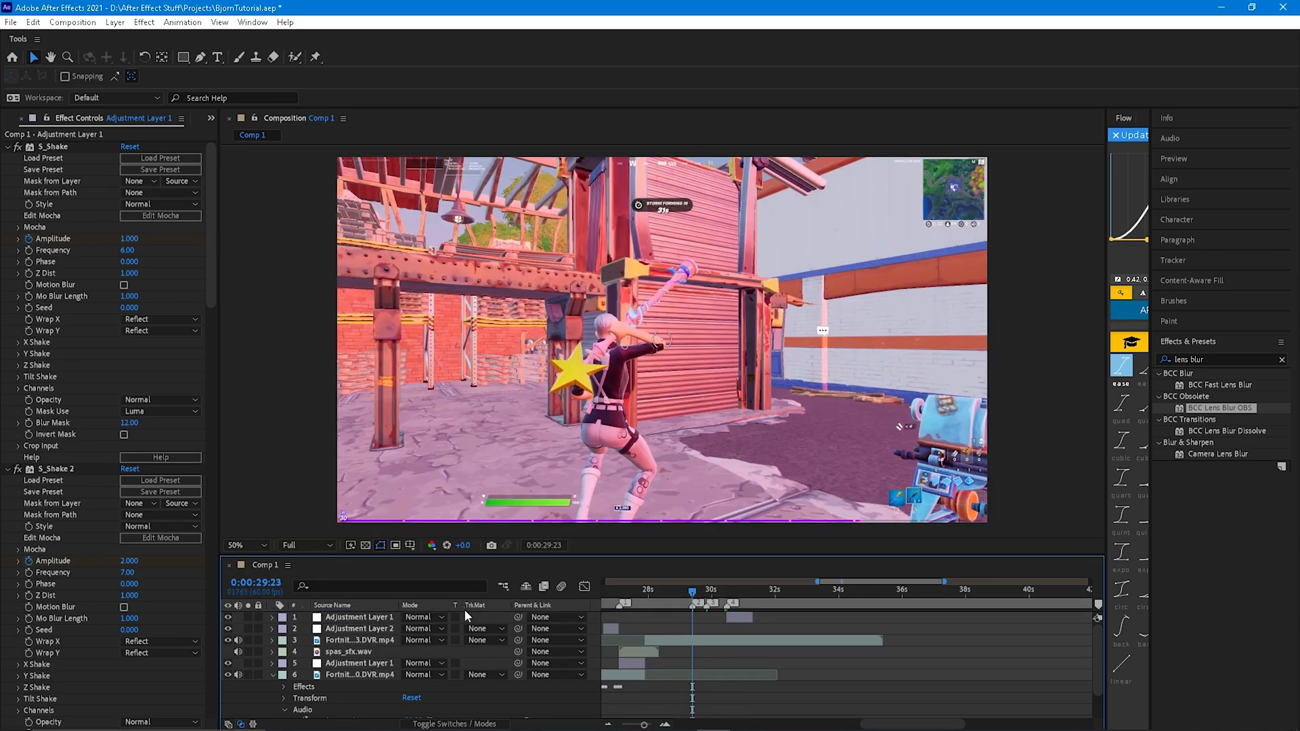
Create a new adjustment layer and remove the part before the beat marker at 0:00:29:23.
{"action": "right_click", "coordinate": [493, 615]}
{"action": "mouse_move", "coordinate": [535, 449]}
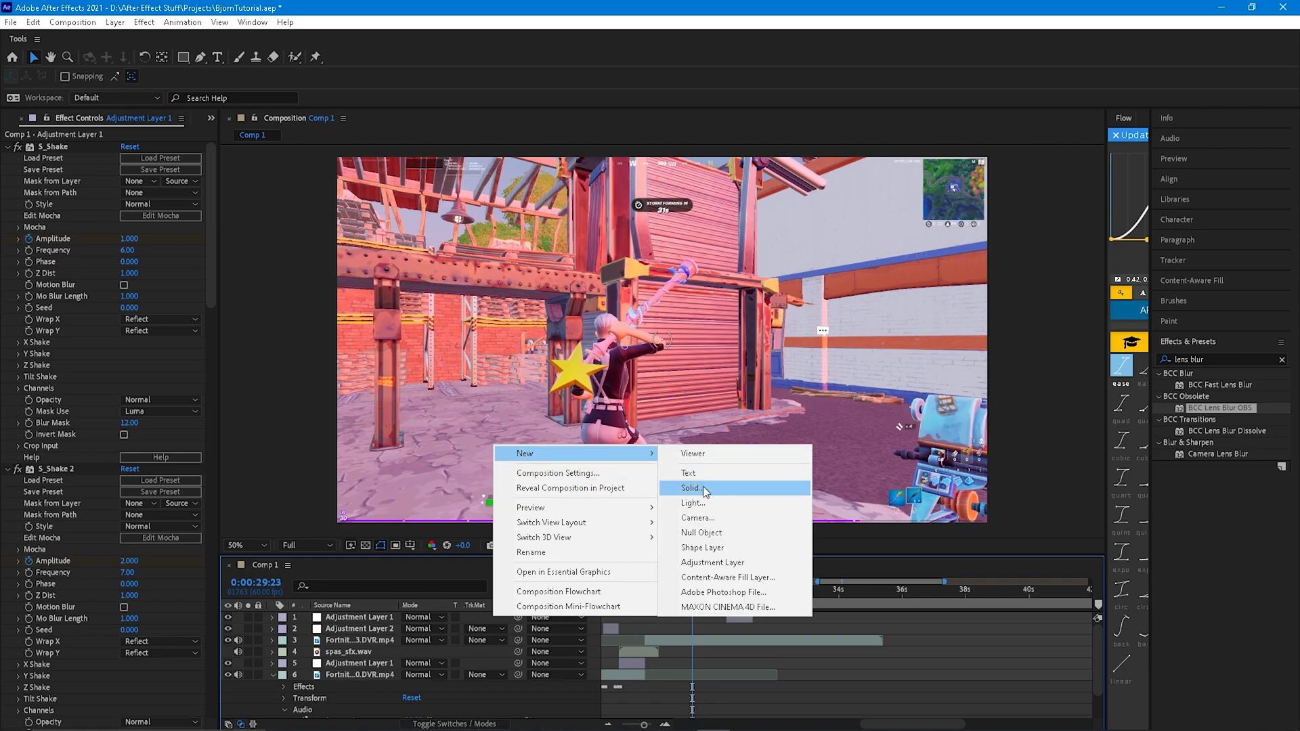
{"action": "left_click", "coordinate": [718, 549]}
{"action": "scroll", "coordinate": [700, 600], "scroll_direction": "up", "scroll_amount": 1}
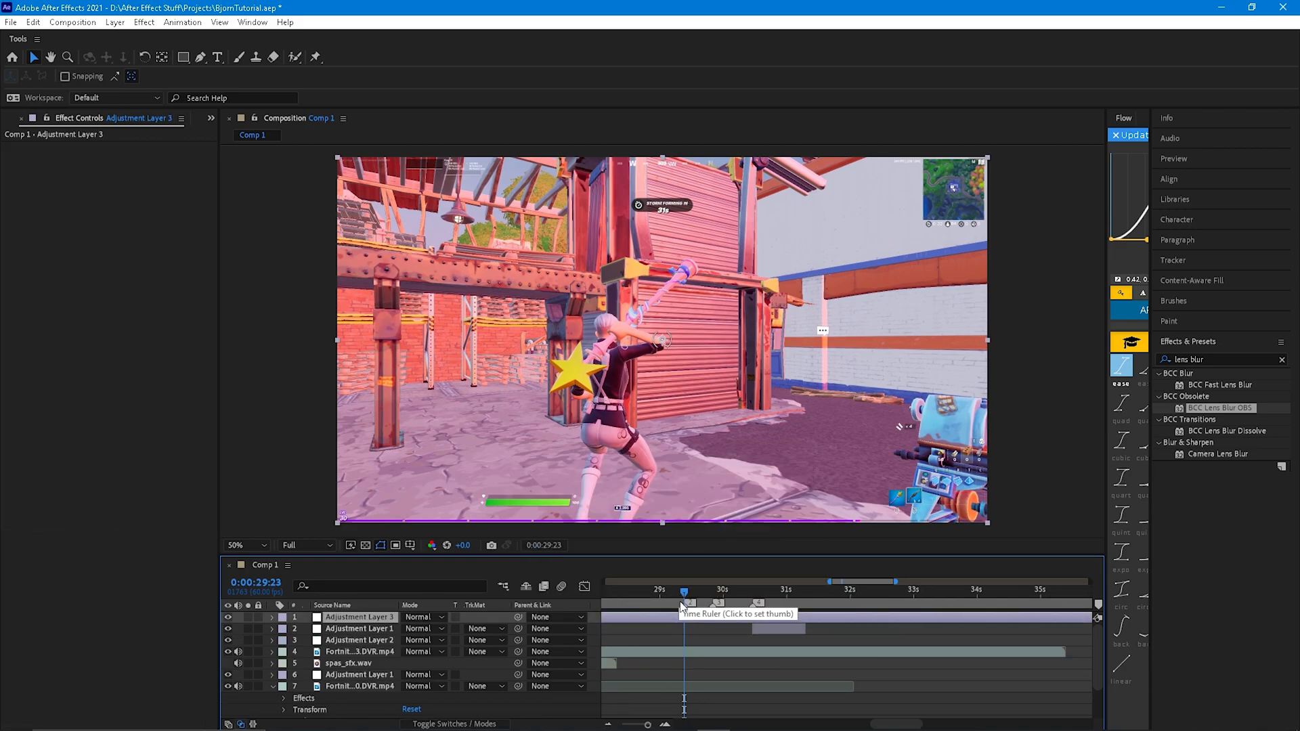
{"action": "key", "text": "ctrl+shift+d"}
{"action": "left_click", "coordinate": [669, 625]}
{"action": "key", "text": "Delete"}
Split Adjustment Layer 3 shortly after the next beat marker and delete the remainder.
{"action": "left_click_drag", "start_coordinate": [692, 590], "coordinate": [727, 623]}
{"action": "left_click", "coordinate": [738, 618]}
{"action": "key", "text": "ctrl+shift+d"}
{"action": "key", "text": "Delete"}
{"action": "left_click", "coordinate": [709, 617]}
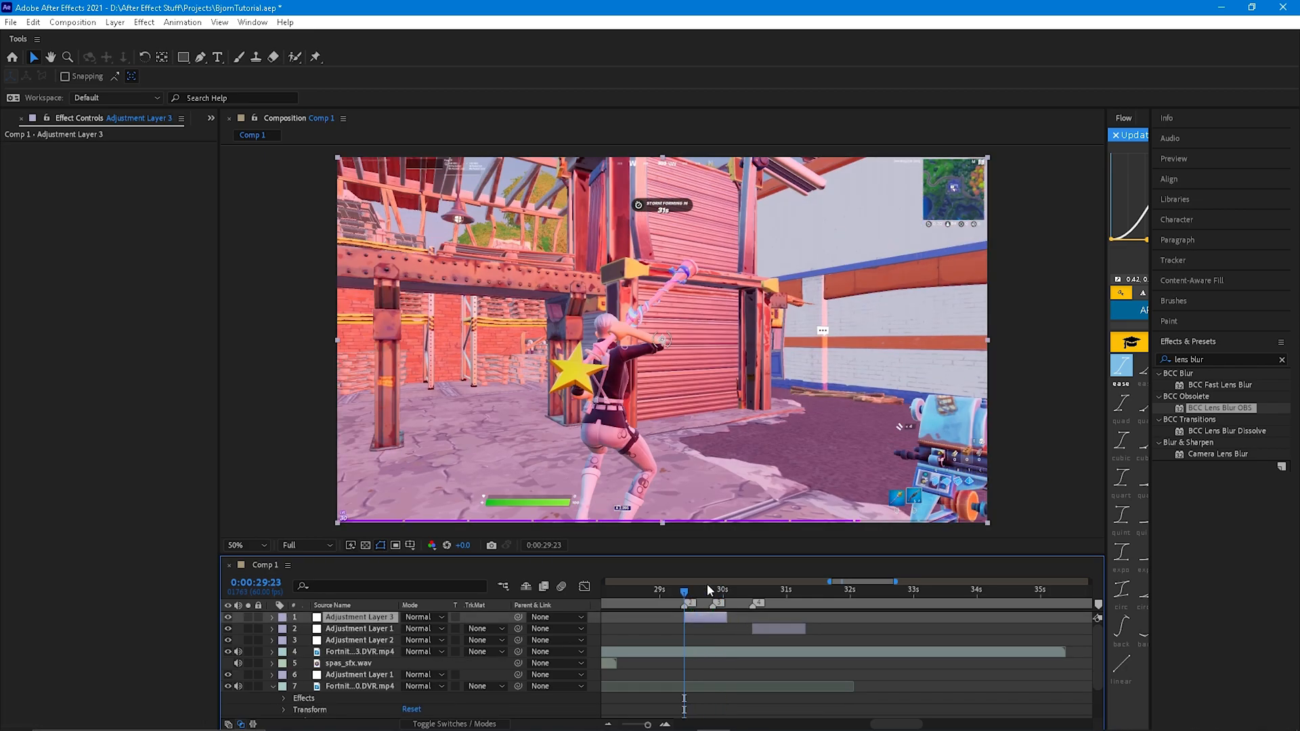
Apply the DavezBjornBeat-Shake preset from the Edit LIke Bjorn folder to Adjustment Layer 3 at 0:00:29:23.
{"action": "left_click", "coordinate": [182, 22]}
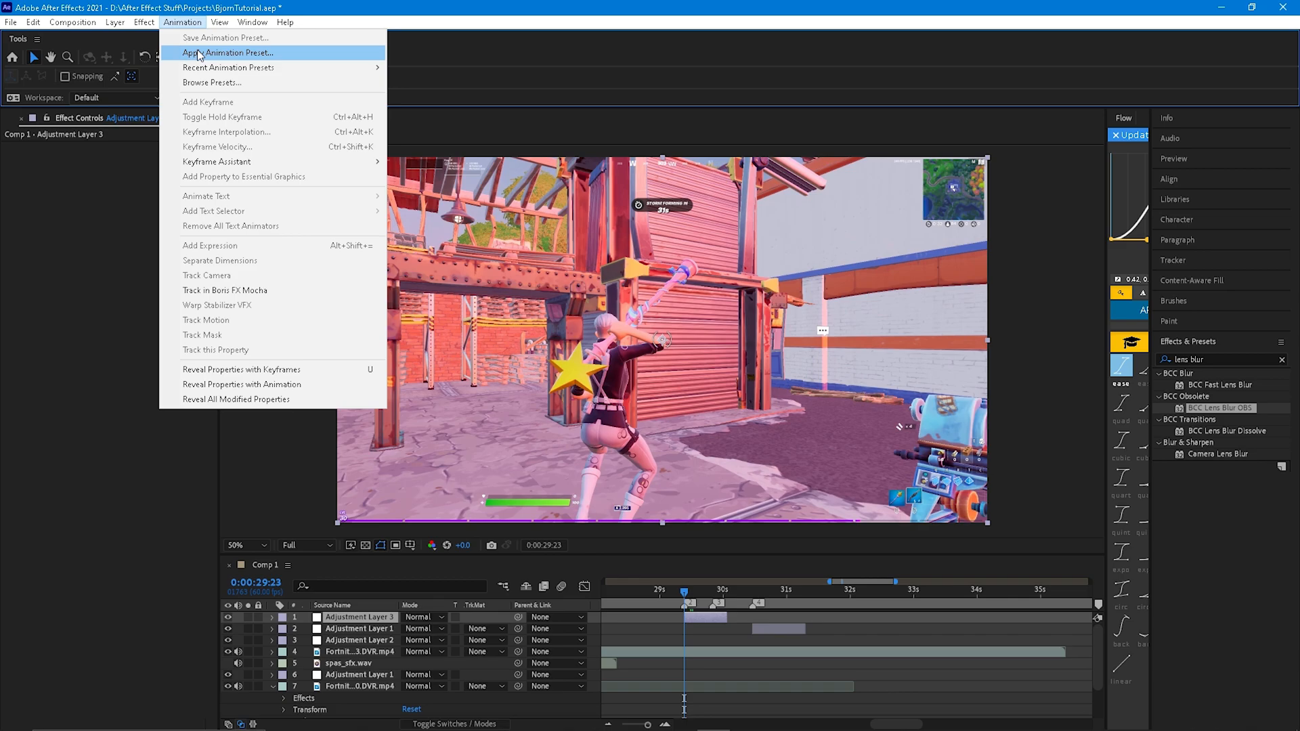
{"action": "left_click", "coordinate": [201, 54]}
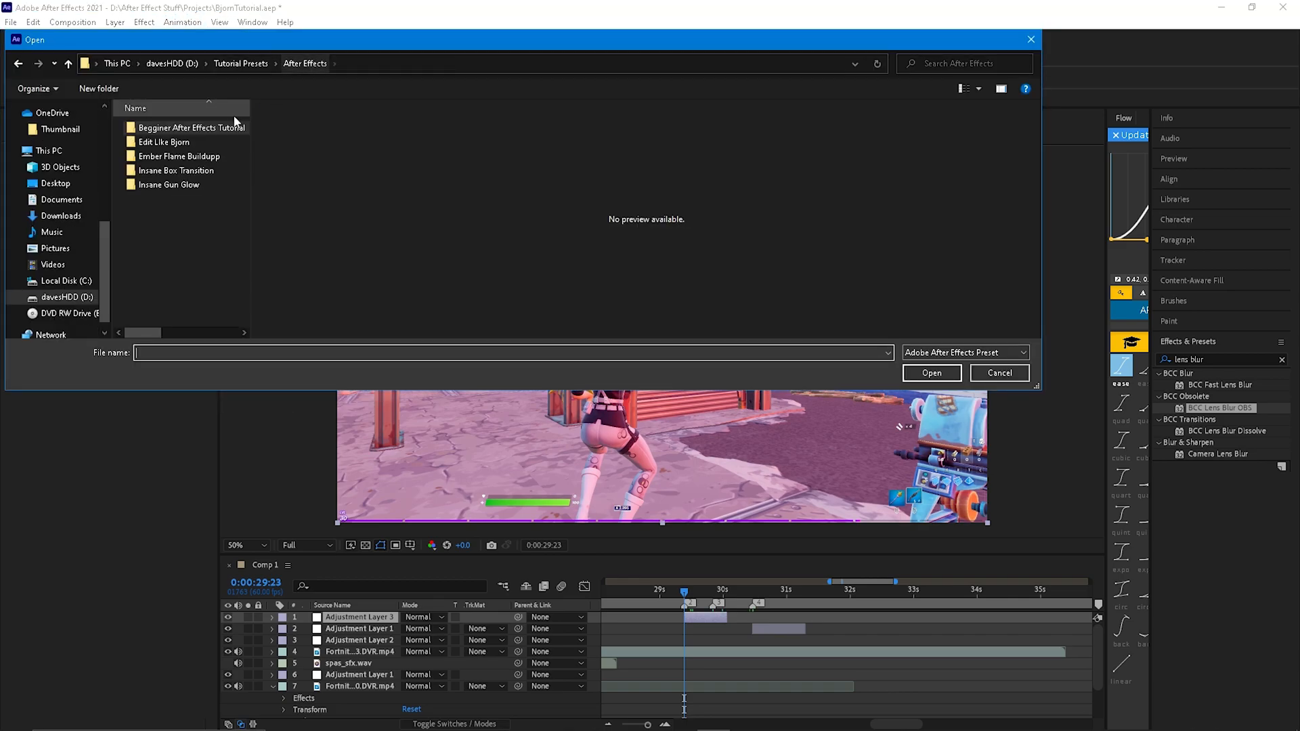
{"action": "double_click", "coordinate": [196, 142]}
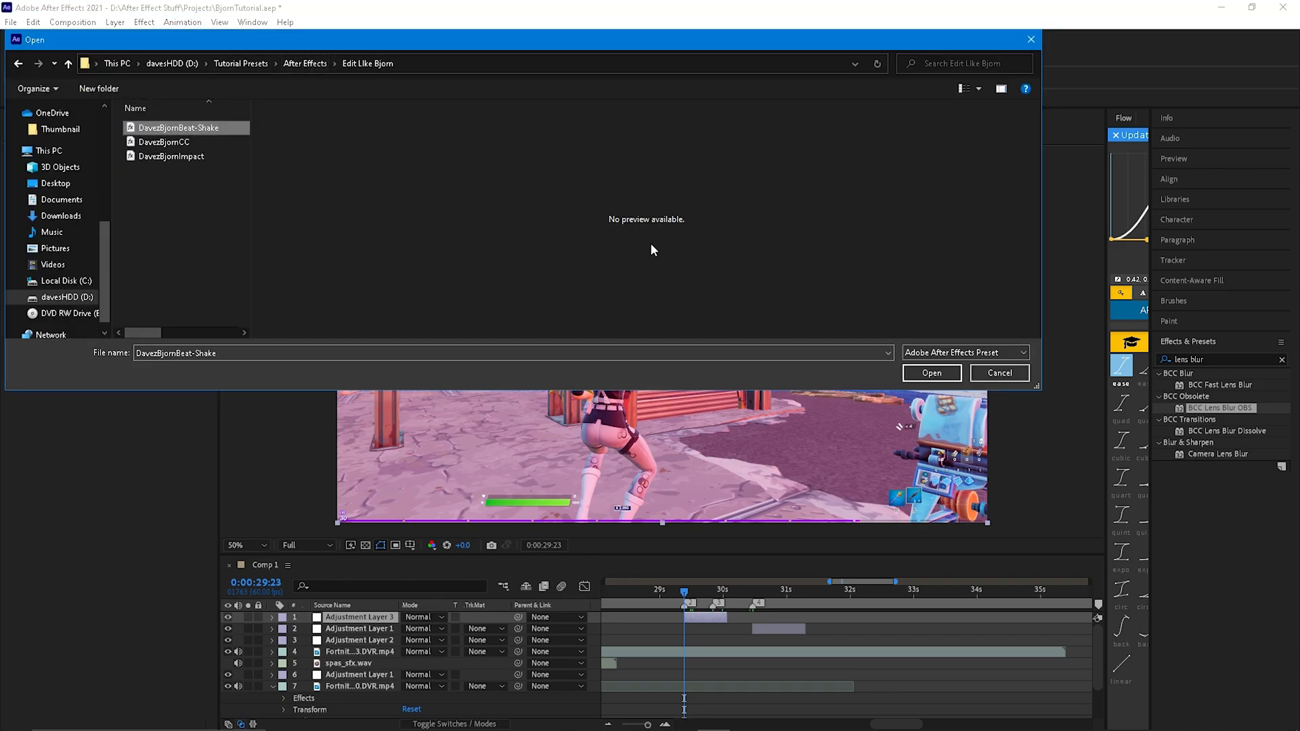
{"action": "left_click", "coordinate": [931, 372]}
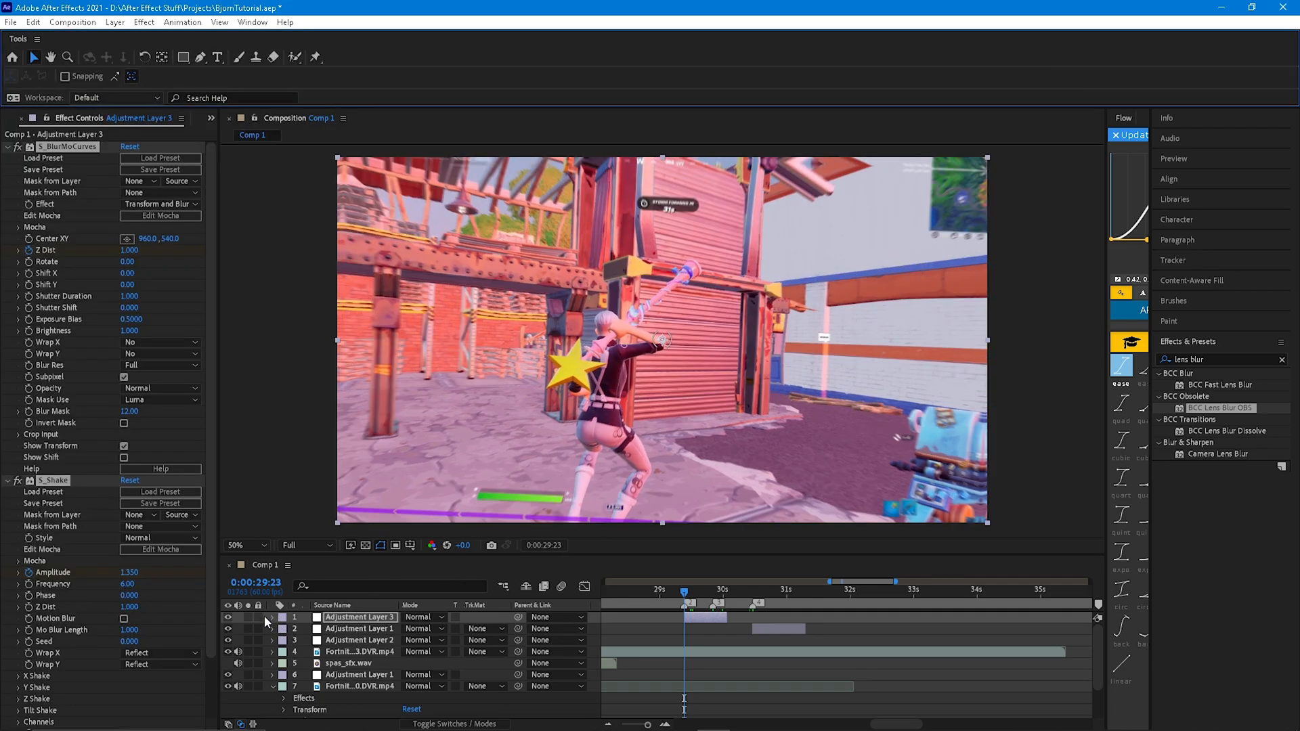
Expand Adjustment Layer 3's effects and trim the layer's end to its last shake keyframe at 0:00:29:49.
{"action": "left_click", "coordinate": [271, 617]}
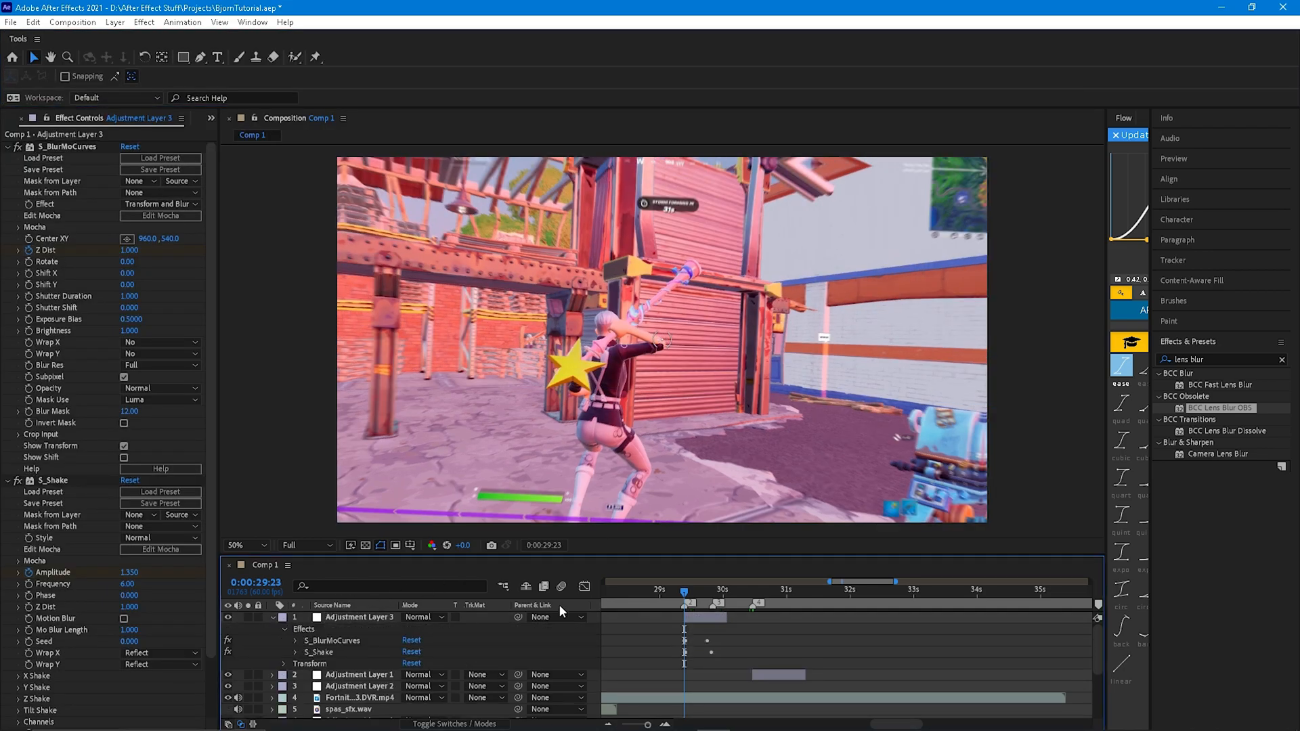
{"action": "key", "text": "="}
{"action": "key", "text": "="}
{"action": "left_click_drag", "start_coordinate": [970, 591], "coordinate": [1001, 623]}
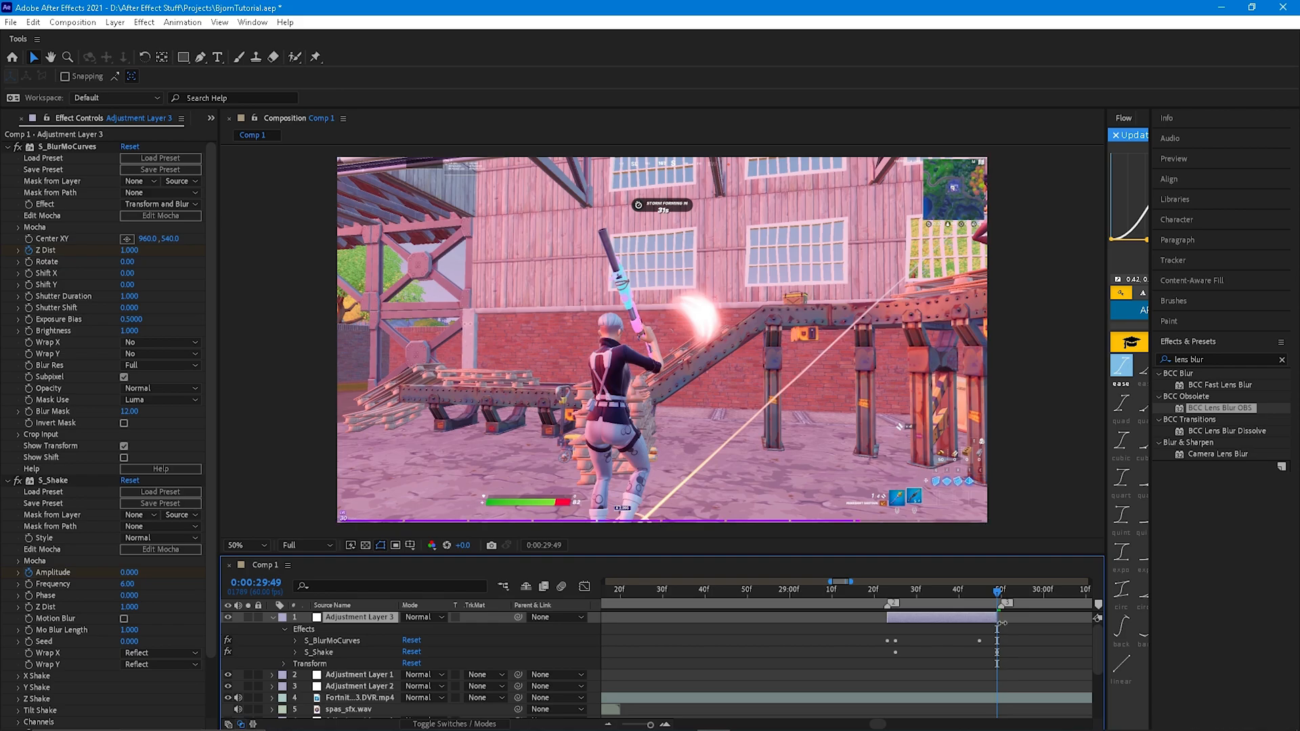
{"action": "left_click", "coordinate": [1031, 609]}
Add a layer marker to Adjustment Layer 3 at 0:00:29:25 and shift the layer two frames earlier onto the beat marker.
{"action": "left_click", "coordinate": [896, 588]}
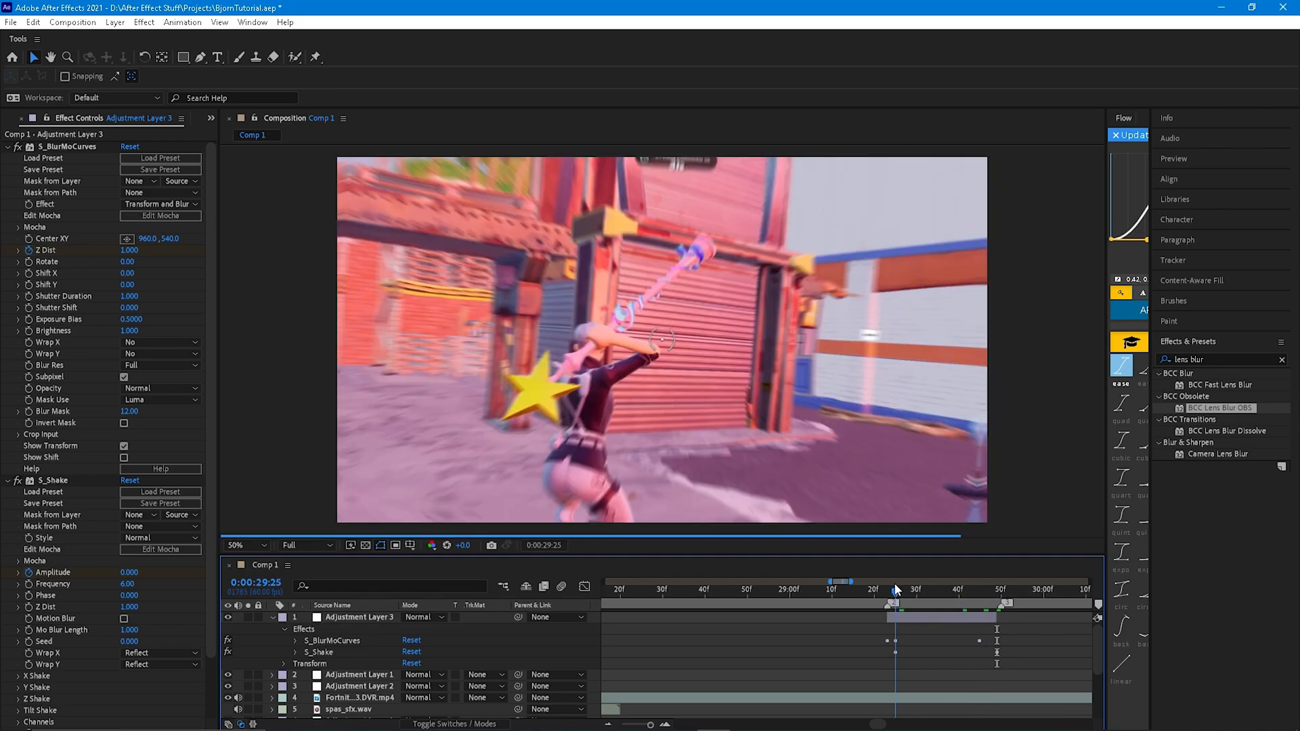
{"action": "right_click", "coordinate": [908, 618]}
{"action": "mouse_move", "coordinate": [972, 376]}
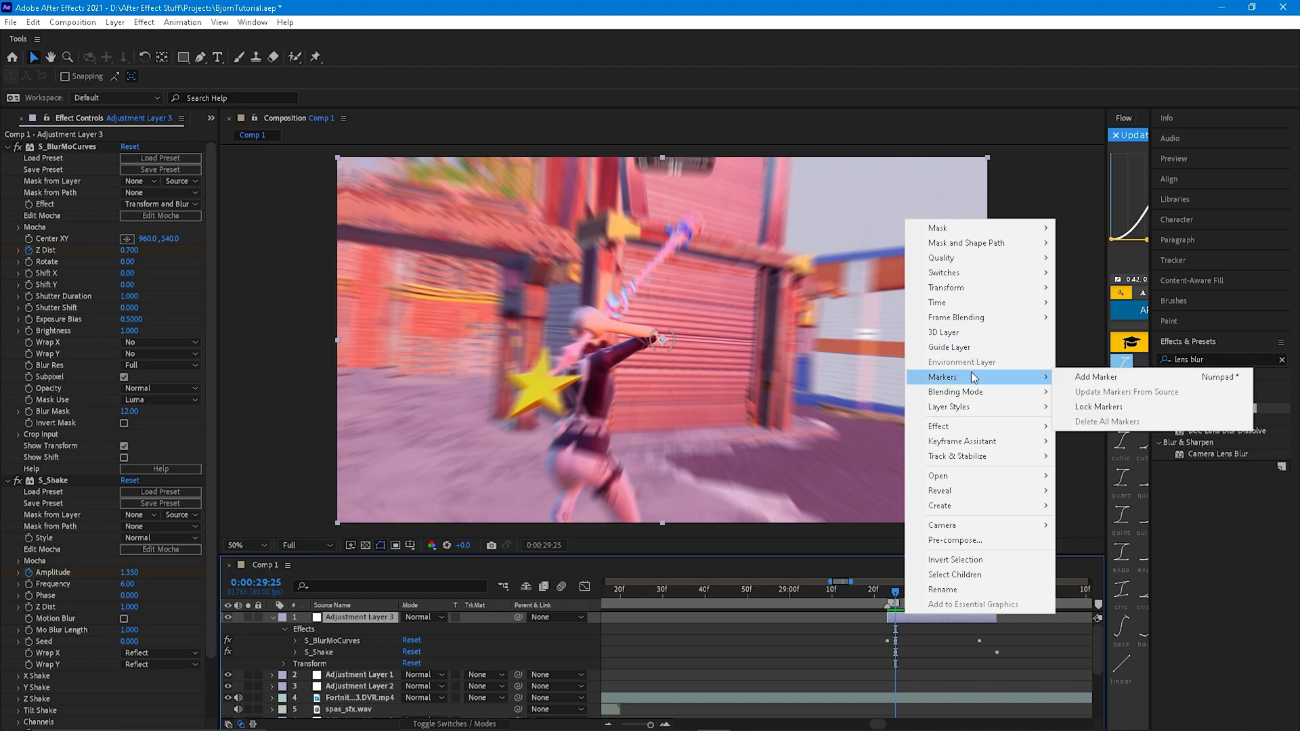
{"action": "left_click", "coordinate": [1090, 392]}
{"action": "scroll", "coordinate": [903, 643], "scroll_direction": "up", "scroll_amount": 1}
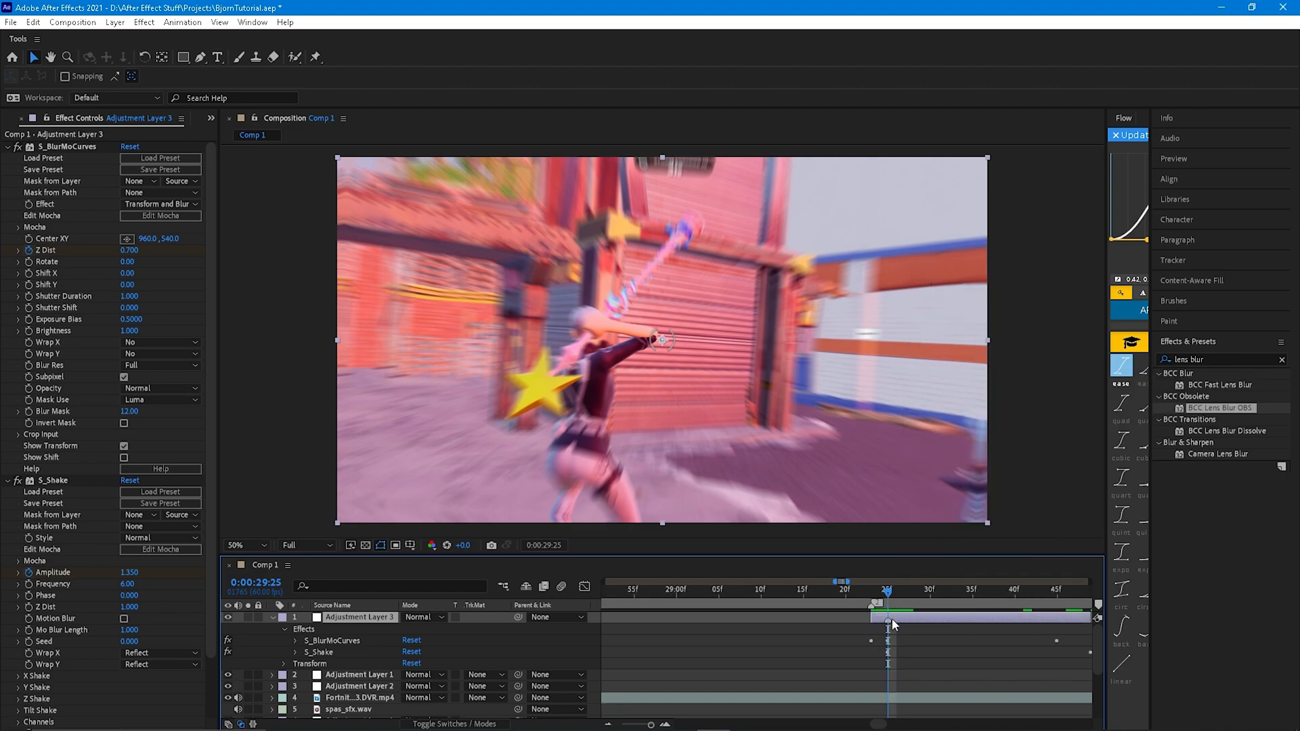
{"action": "left_click_drag", "start_coordinate": [918, 620], "coordinate": [845, 596]}
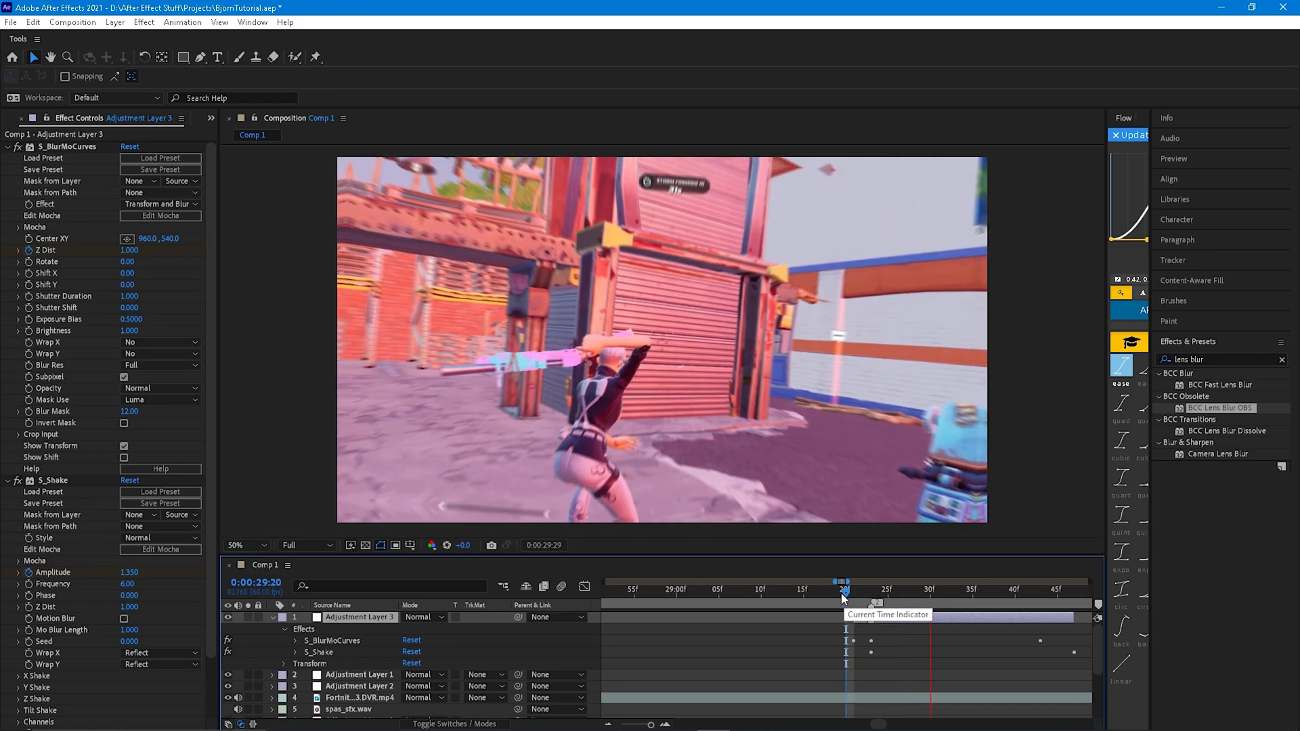
Play back the edit from 0:00:26:30 to check the effects and the beat shake.
{"action": "scroll", "coordinate": [854, 632], "scroll_direction": "down", "scroll_amount": 3}
{"action": "left_click", "coordinate": [855, 596]}
{"action": "left_click_drag", "start_coordinate": [857, 600], "coordinate": [670, 600]}
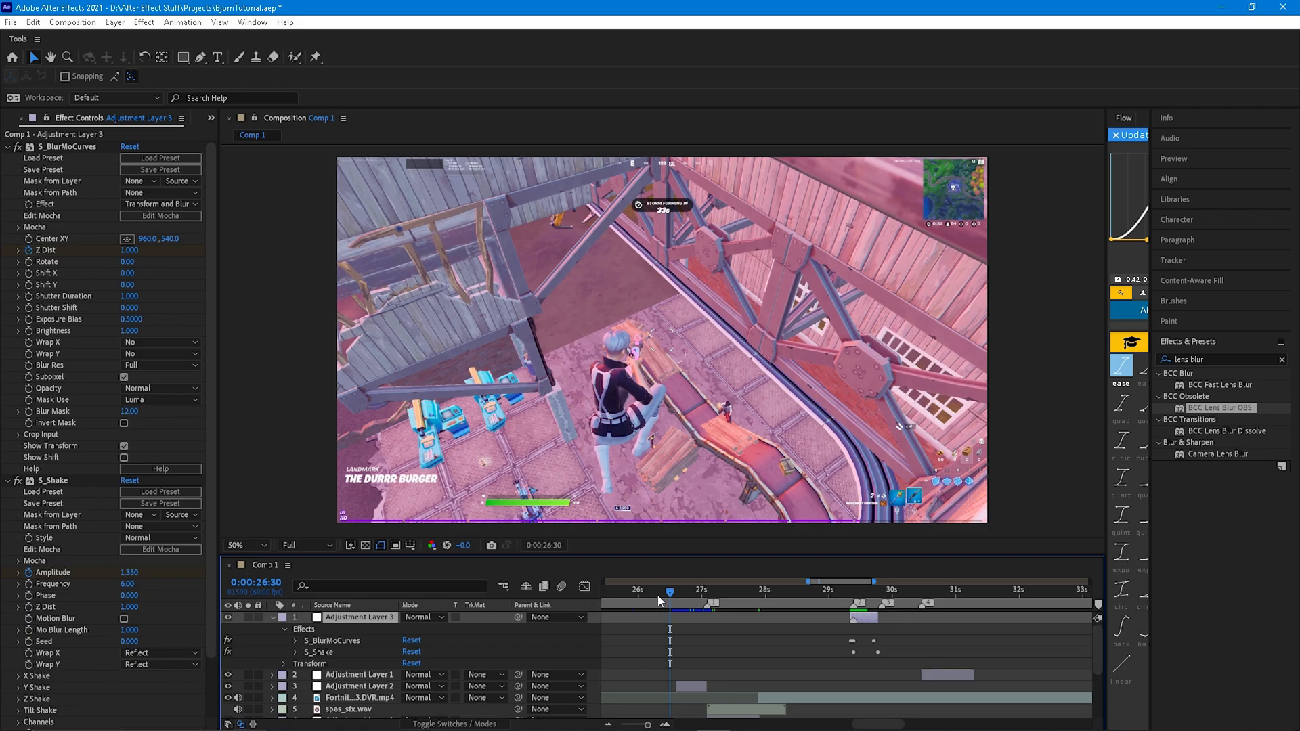
{"action": "key", "text": "space"}
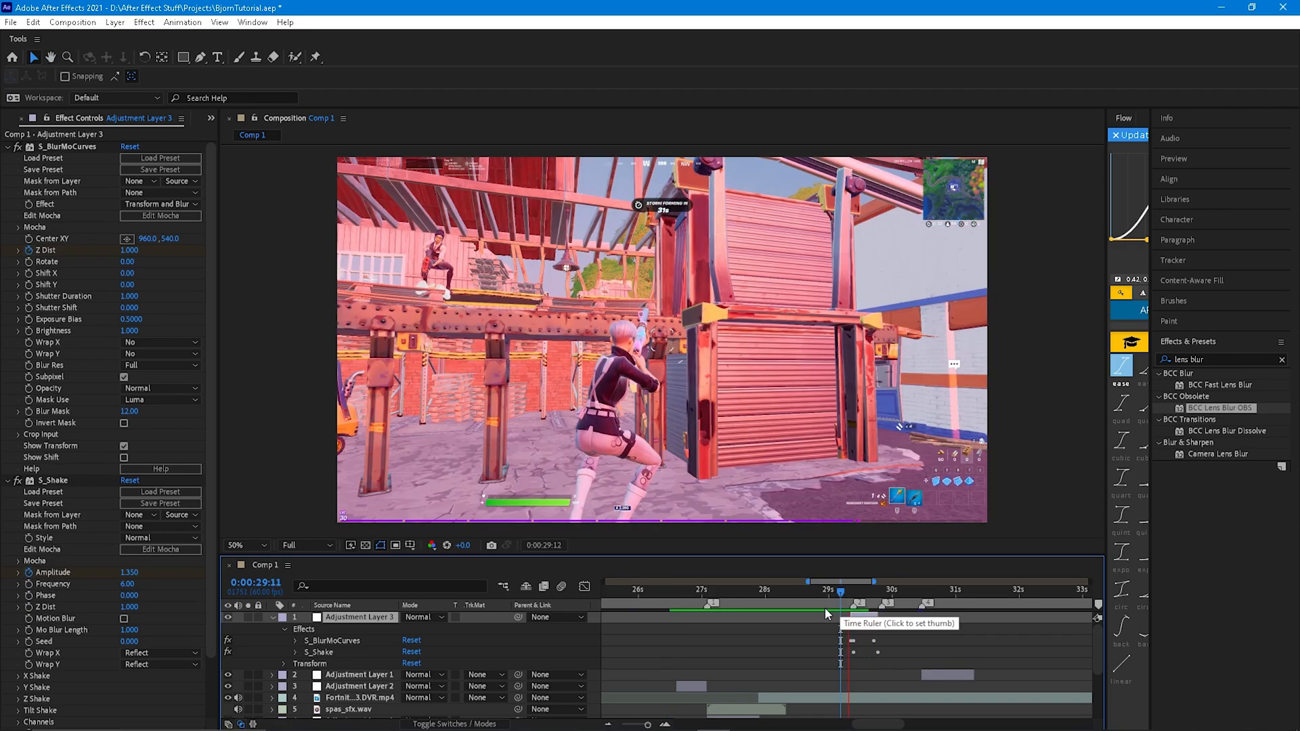
Duplicate Adjustment Layer 3 and move the copy so its peak falls on the next beat marker at 0:00:29:50.
{"action": "scroll", "coordinate": [824, 608], "scroll_direction": "up", "scroll_amount": 3}
{"action": "left_click", "coordinate": [949, 594]}
{"action": "scroll", "coordinate": [955, 603], "scroll_direction": "down", "scroll_amount": 3}
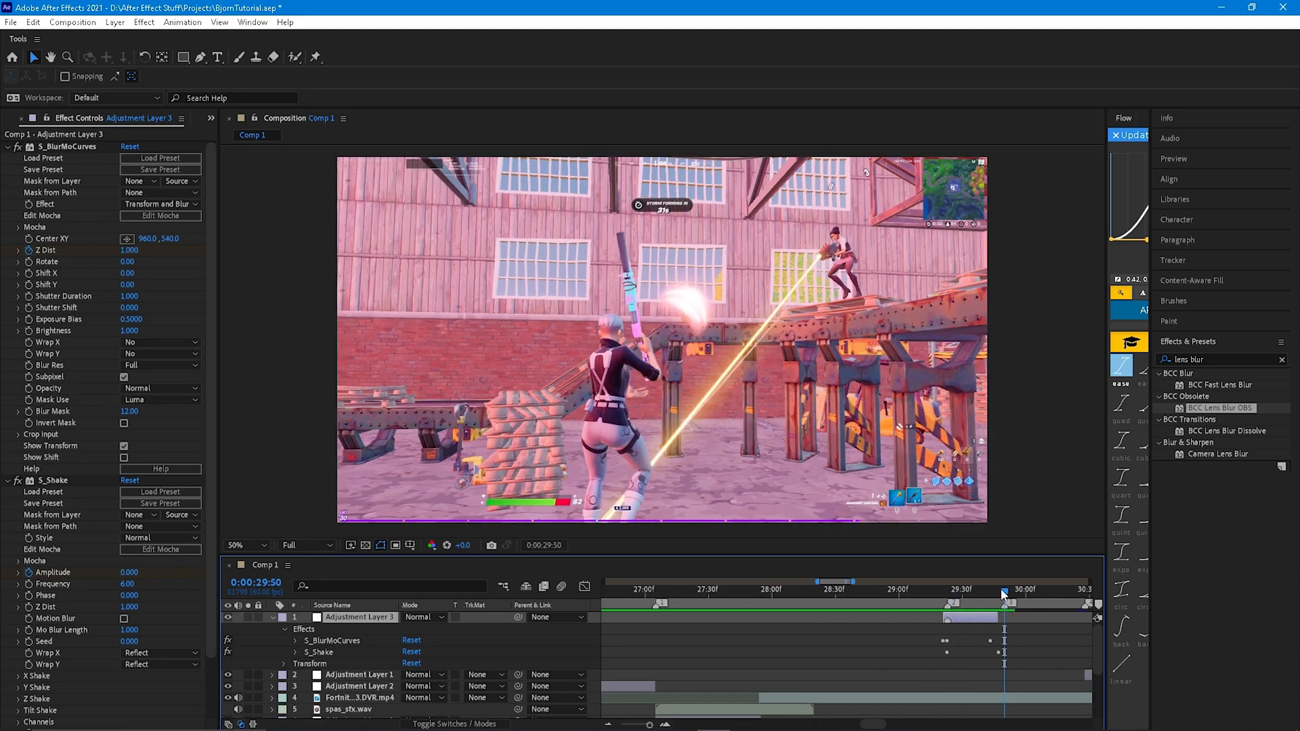
{"action": "key", "text": "ctrl+d"}
{"action": "left_click_drag", "start_coordinate": [959, 617], "coordinate": [1019, 615]}
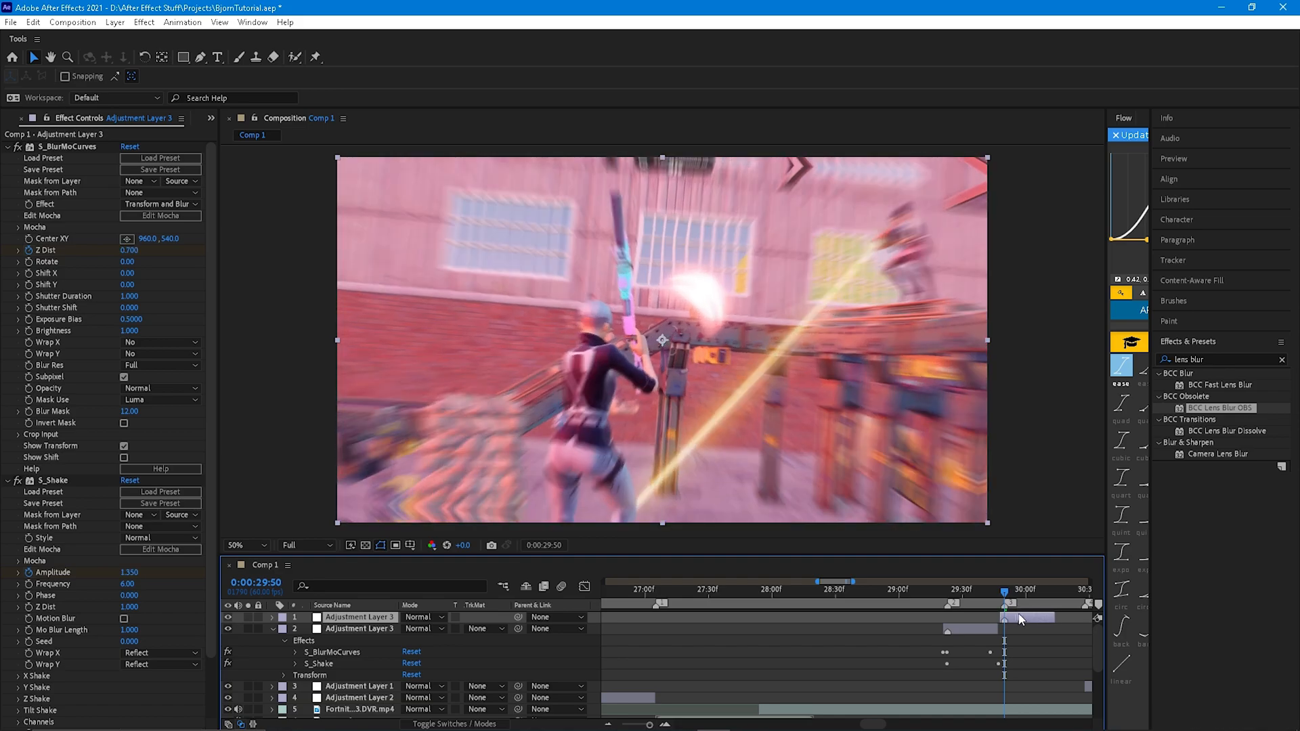
Play back the edit from 0:00:29:03 to check the duplicated beat shake and the impact effect.
{"action": "left_click", "coordinate": [906, 592]}
{"action": "key", "text": "space"}
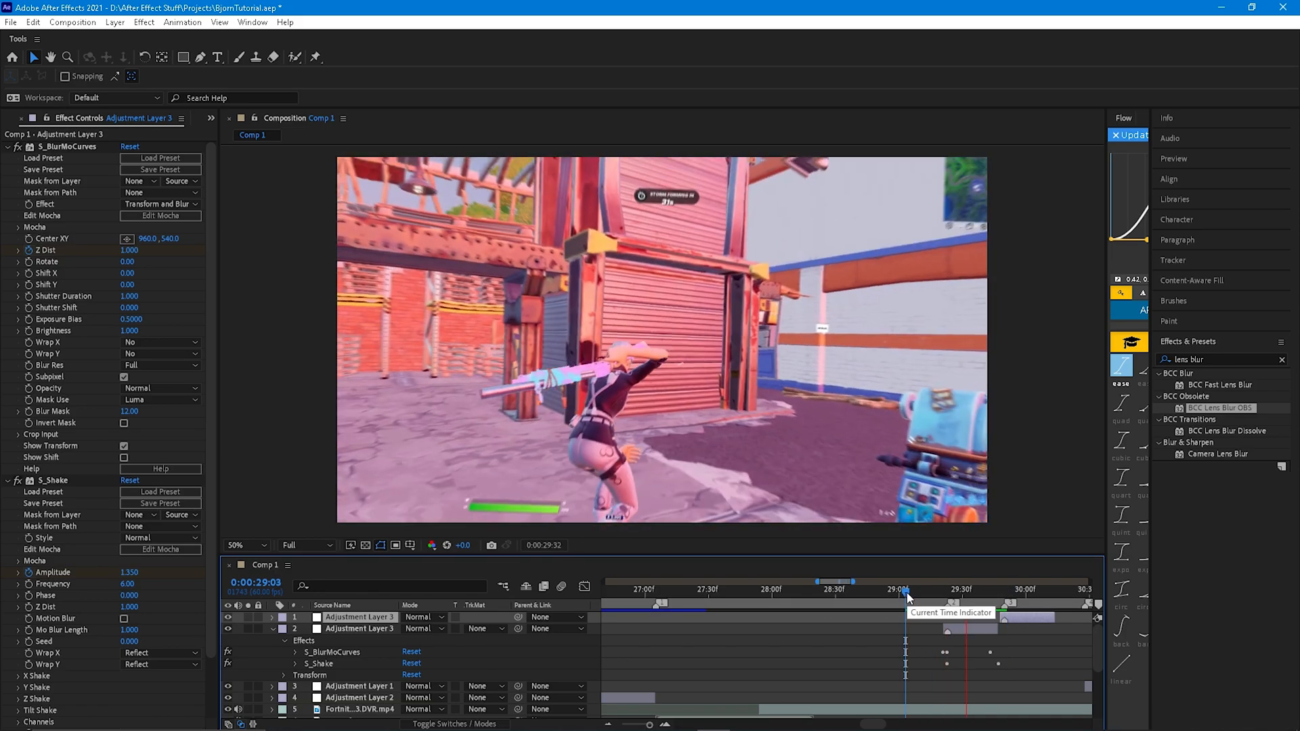
{"action": "scroll", "coordinate": [961, 628], "scroll_direction": "up", "scroll_amount": 2}
{"action": "scroll", "coordinate": [986, 640], "scroll_direction": "down", "scroll_amount": 3}
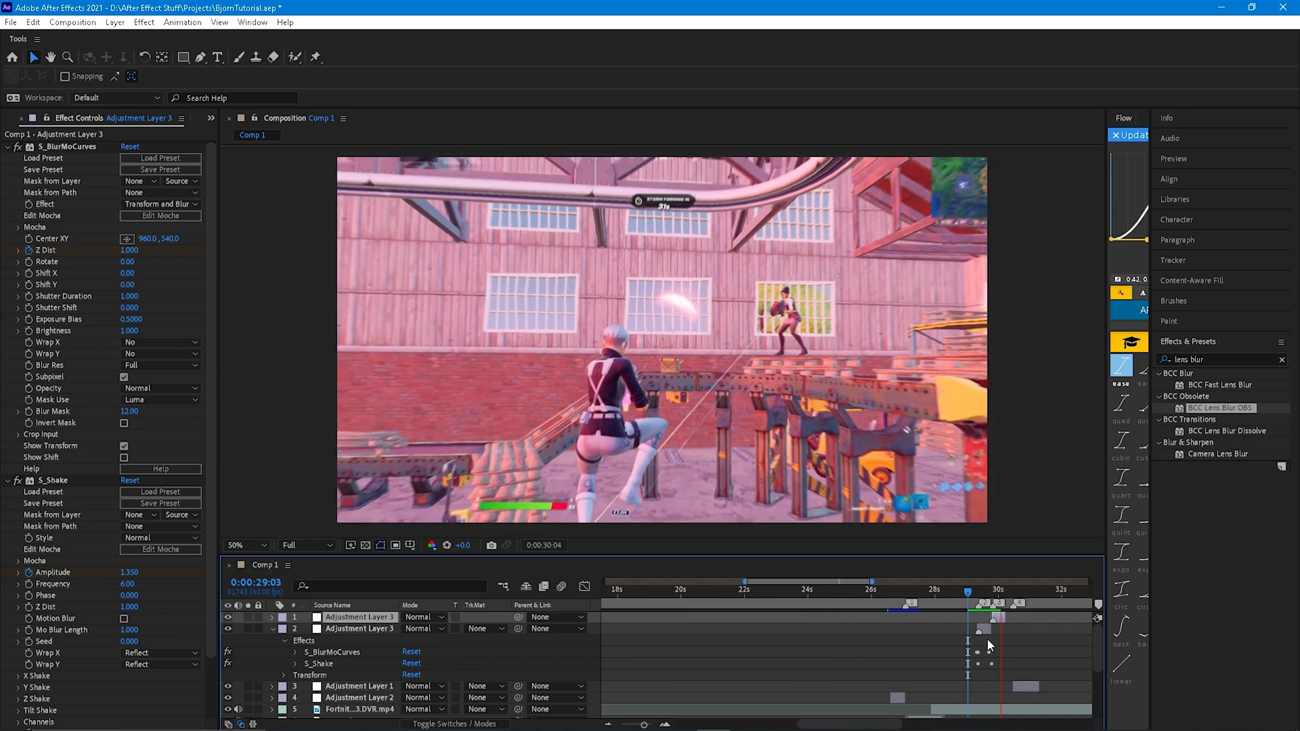
{"action": "scroll", "coordinate": [1001, 635], "scroll_direction": "up", "scroll_amount": 3}
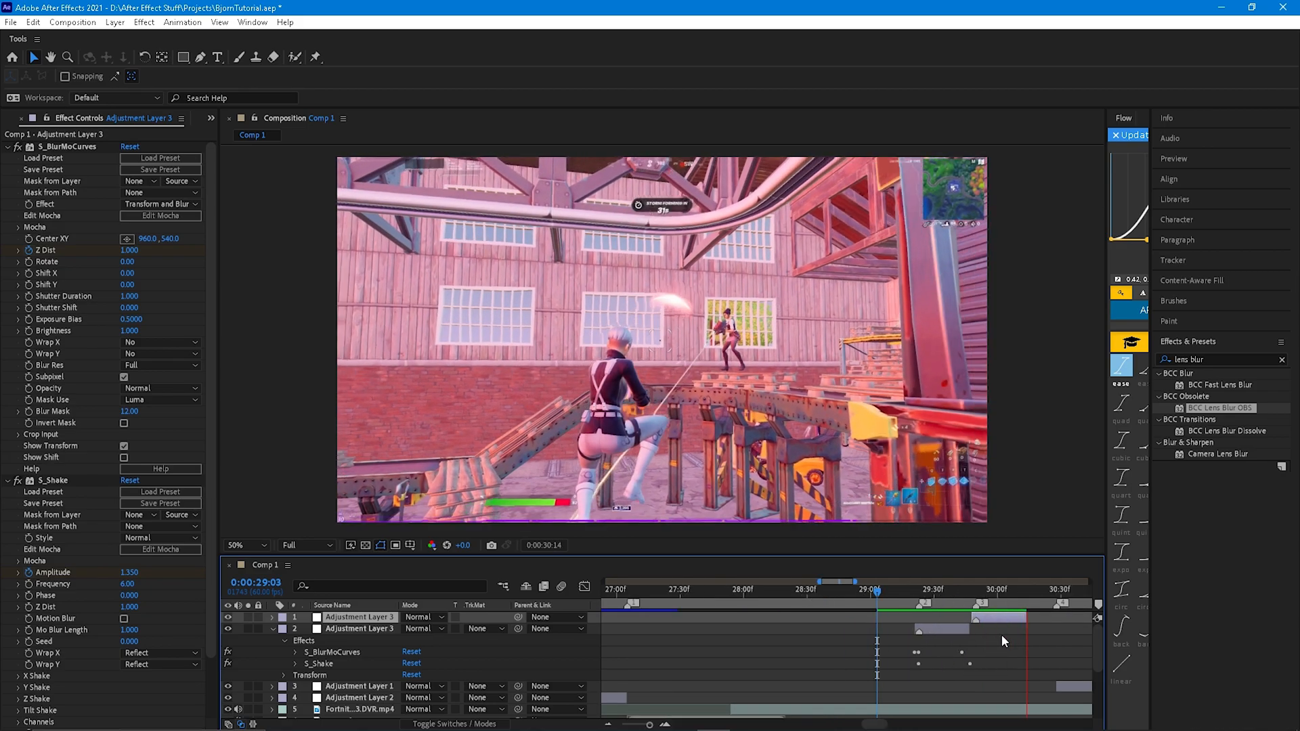
{"action": "scroll", "coordinate": [1002, 635], "scroll_direction": "right", "scroll_amount": 5}
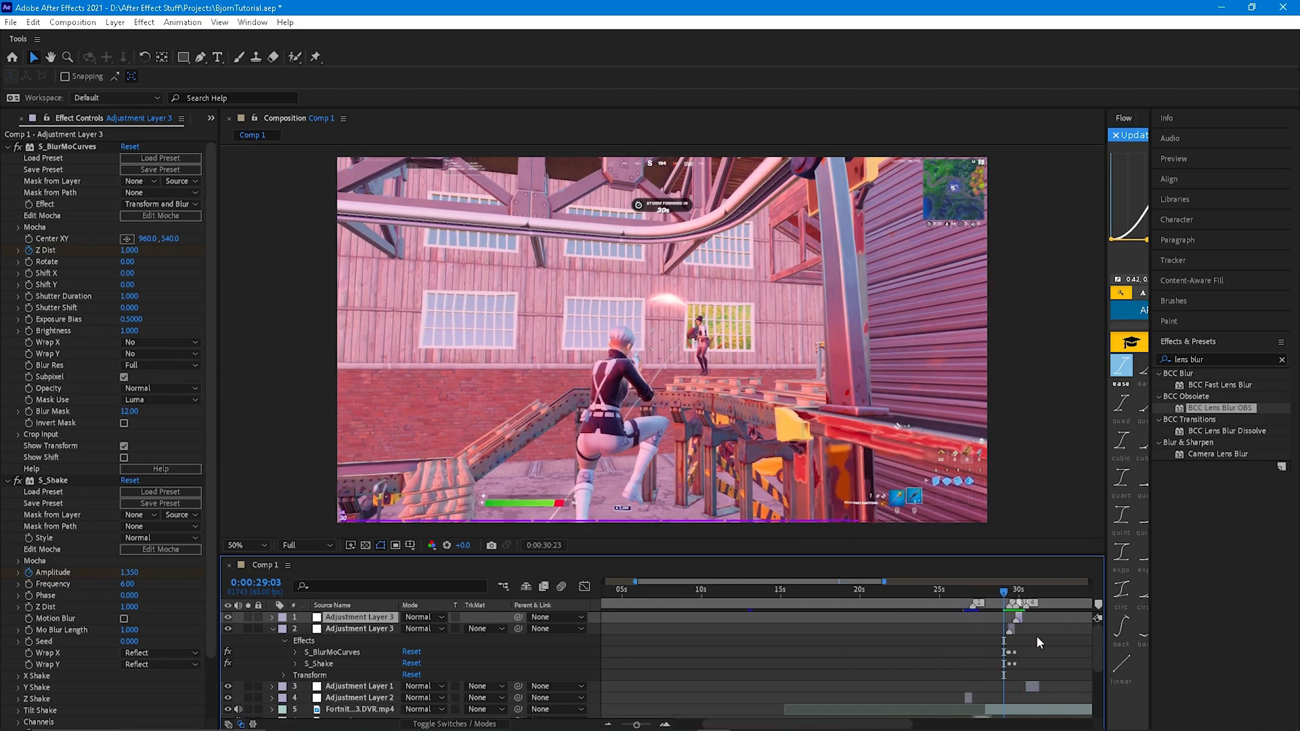
{"action": "scroll", "coordinate": [1050, 634], "scroll_direction": "up", "scroll_amount": 1}
{"action": "scroll", "coordinate": [779, 607], "scroll_direction": "down", "scroll_amount": 3}
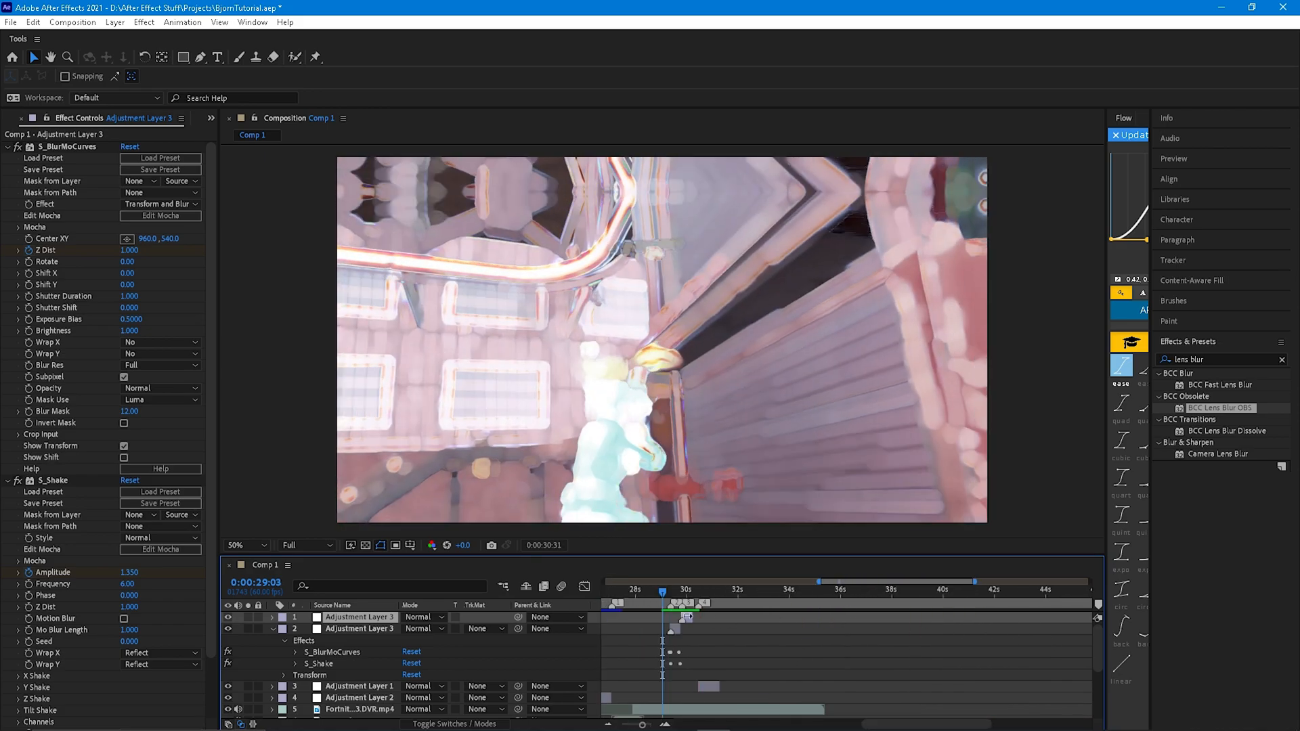
{"action": "scroll", "coordinate": [672, 593], "scroll_direction": "up", "scroll_amount": 1}
{"action": "scroll", "coordinate": [684, 599], "scroll_direction": "up", "scroll_amount": 3}
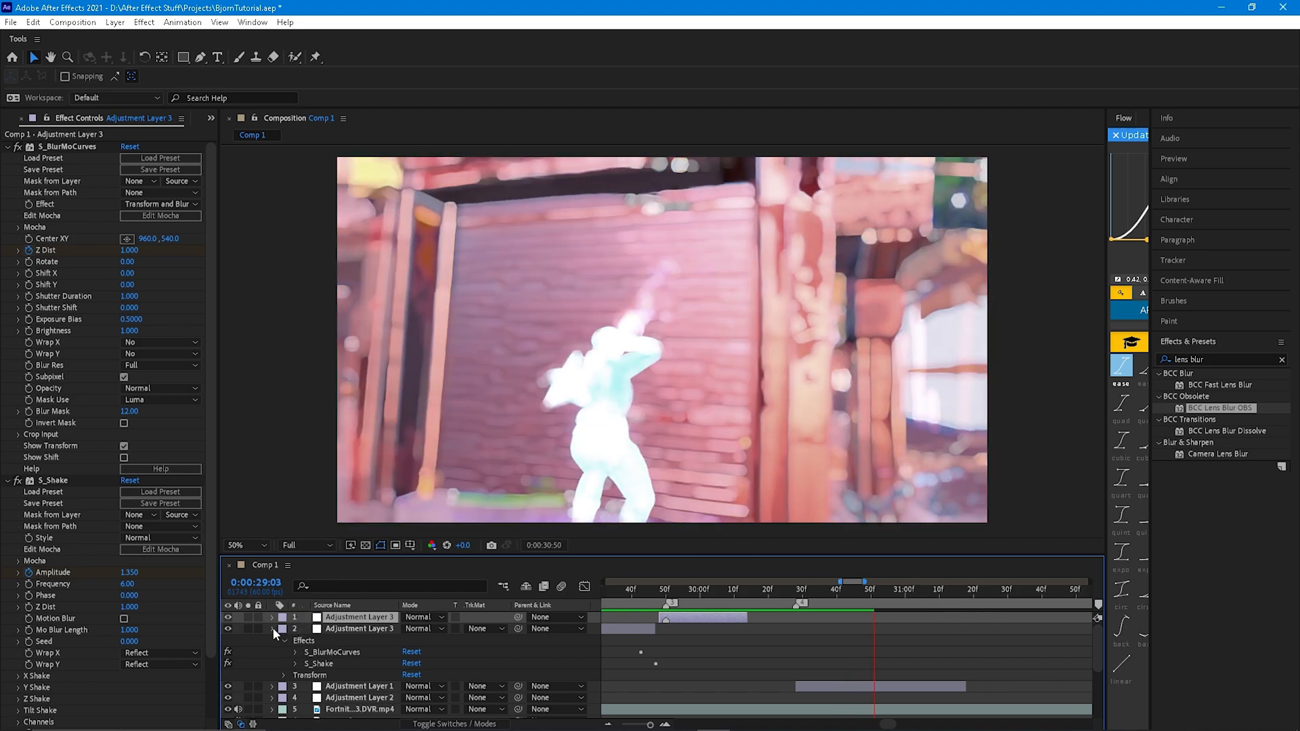
Collapse the lower Adjustment Layer 3, then split the second Fortnite clip at 0:00:31:18 and delete the part after the split.
{"action": "left_click", "coordinate": [274, 629]}
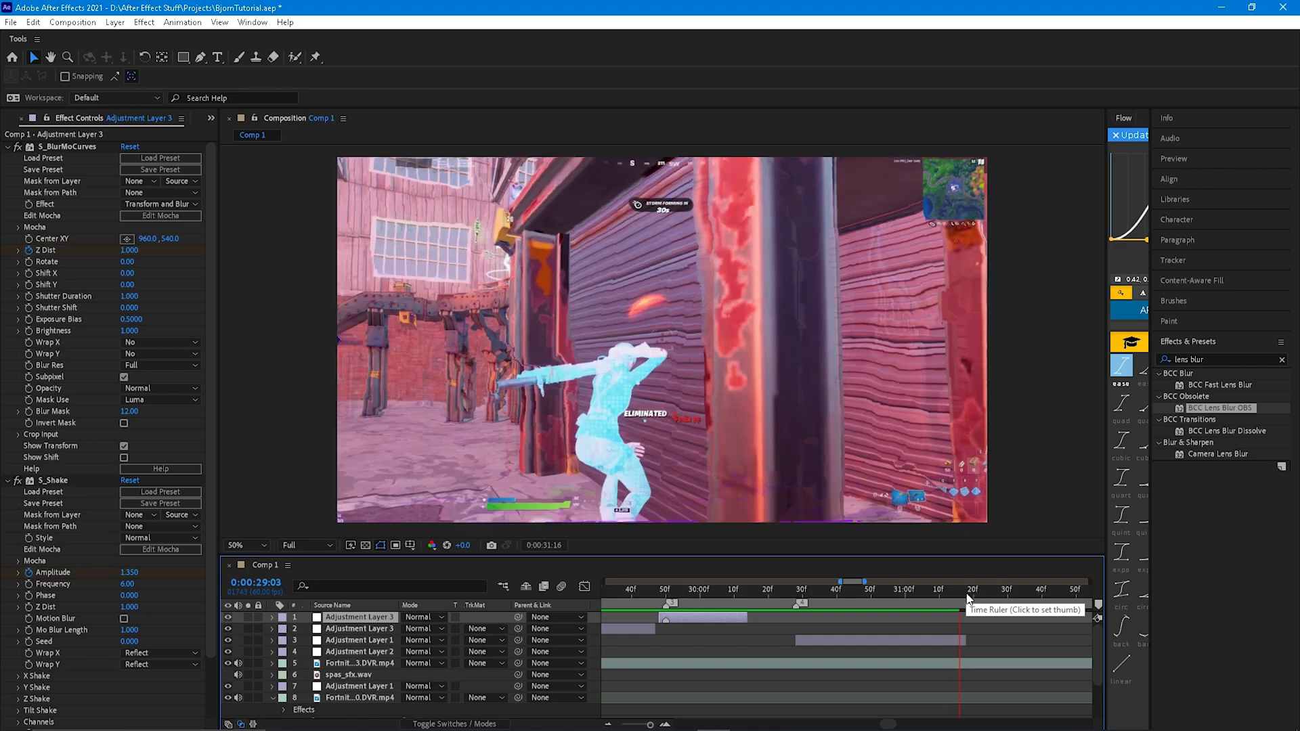
{"action": "left_click", "coordinate": [964, 595]}
{"action": "left_click", "coordinate": [968, 592]}
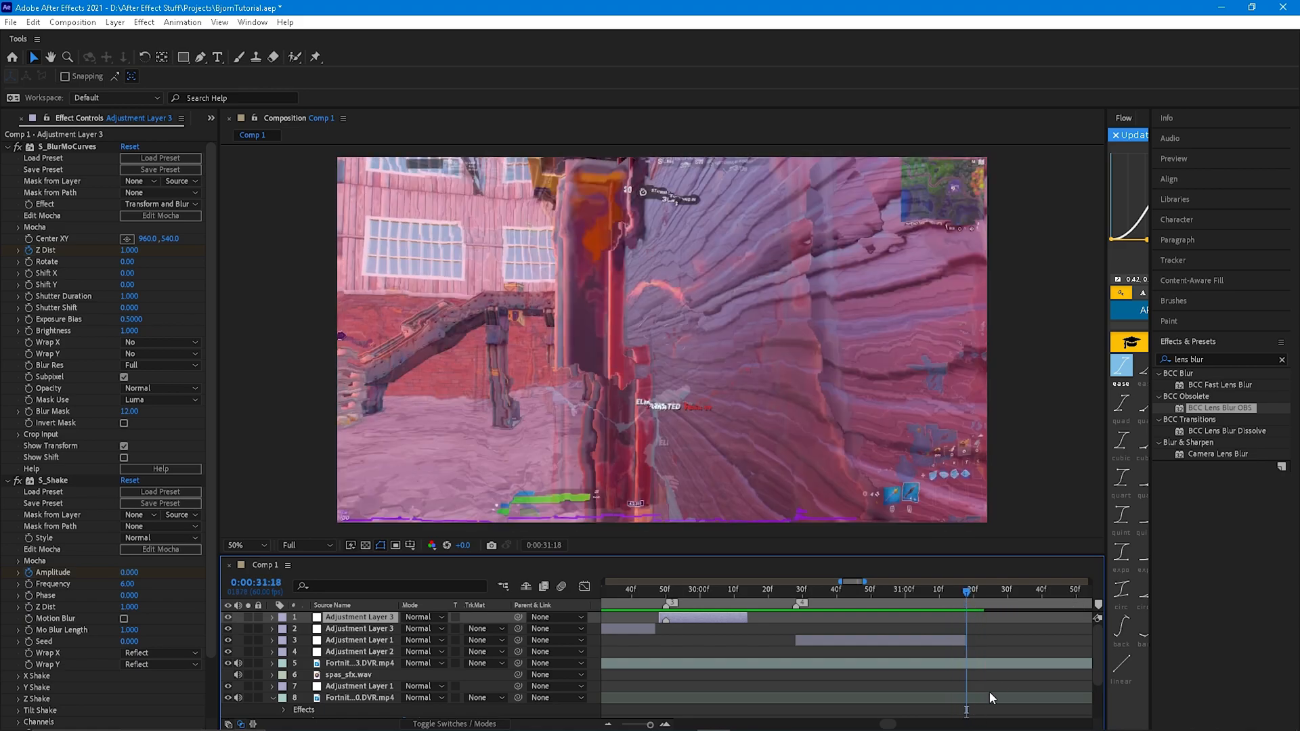
{"action": "left_click", "coordinate": [995, 663]}
{"action": "key", "text": "ctrl+shift+d"}
{"action": "key", "text": "Delete"}
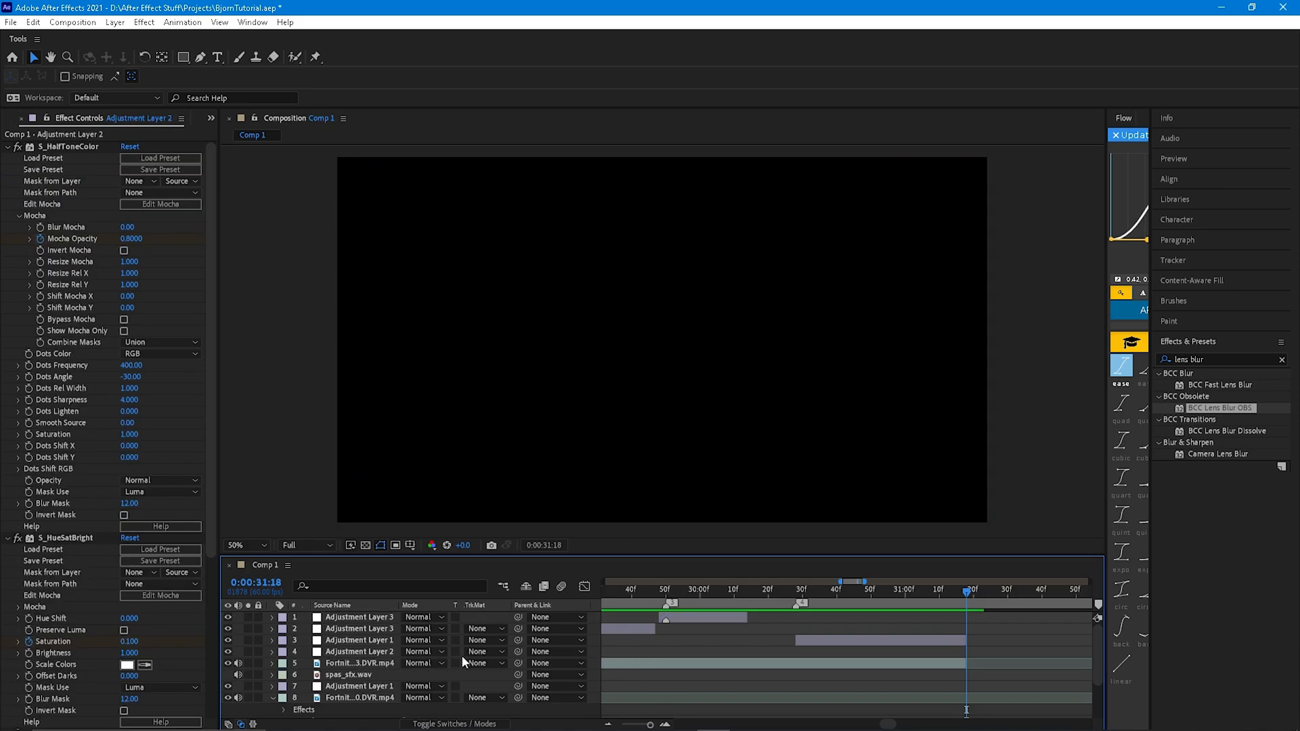
Duplicate spas_sfx.wav and move the copy so it starts at the second impact at 0:00:30:28.
{"action": "left_click", "coordinate": [622, 663]}
{"action": "left_click", "coordinate": [272, 663]}
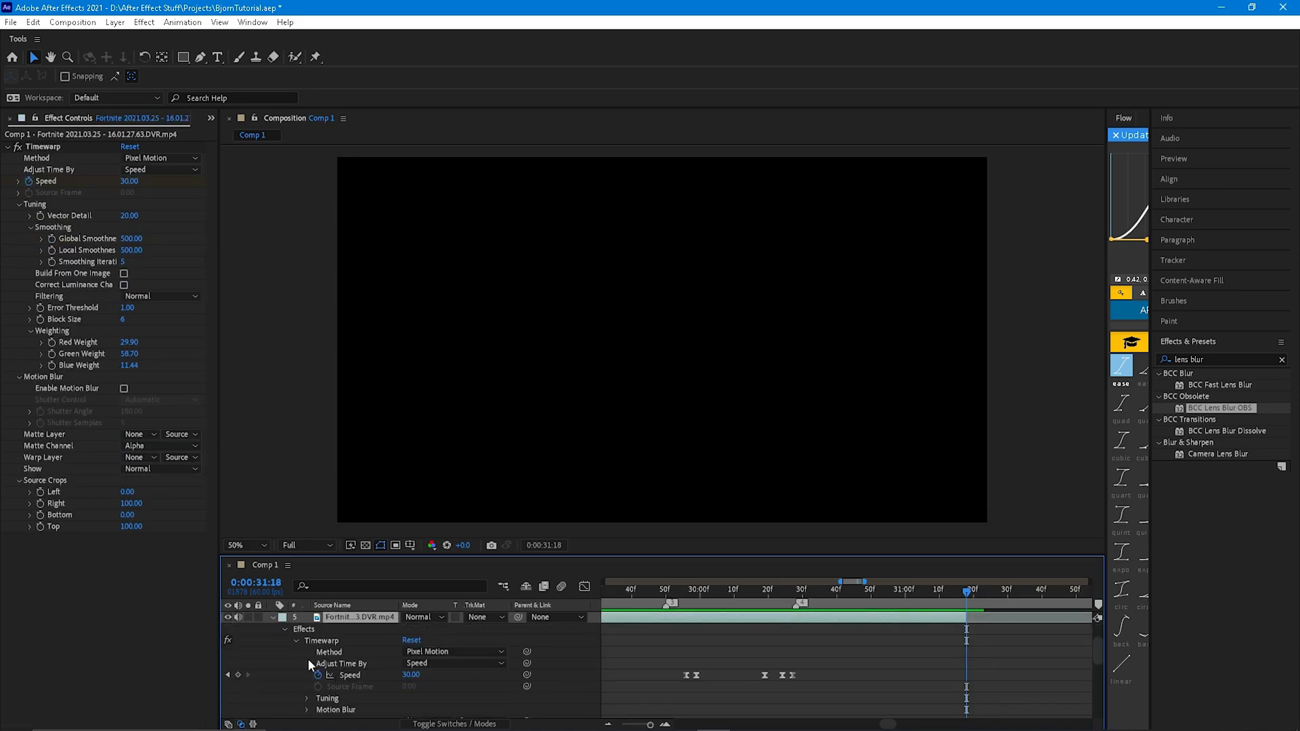
{"action": "left_click", "coordinate": [298, 640]}
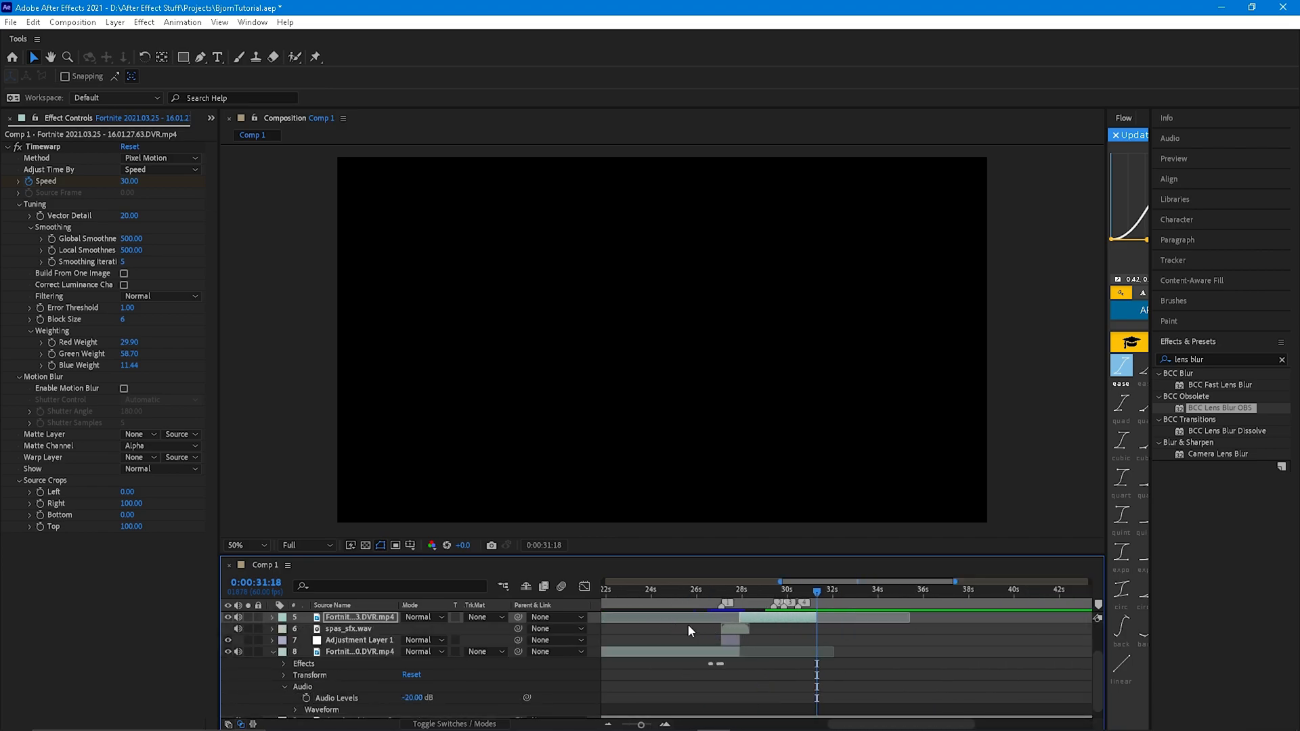
{"action": "left_click", "coordinate": [739, 630]}
{"action": "key", "text": "ctrl+d"}
{"action": "left_click_drag", "start_coordinate": [734, 632], "coordinate": [798, 594]}
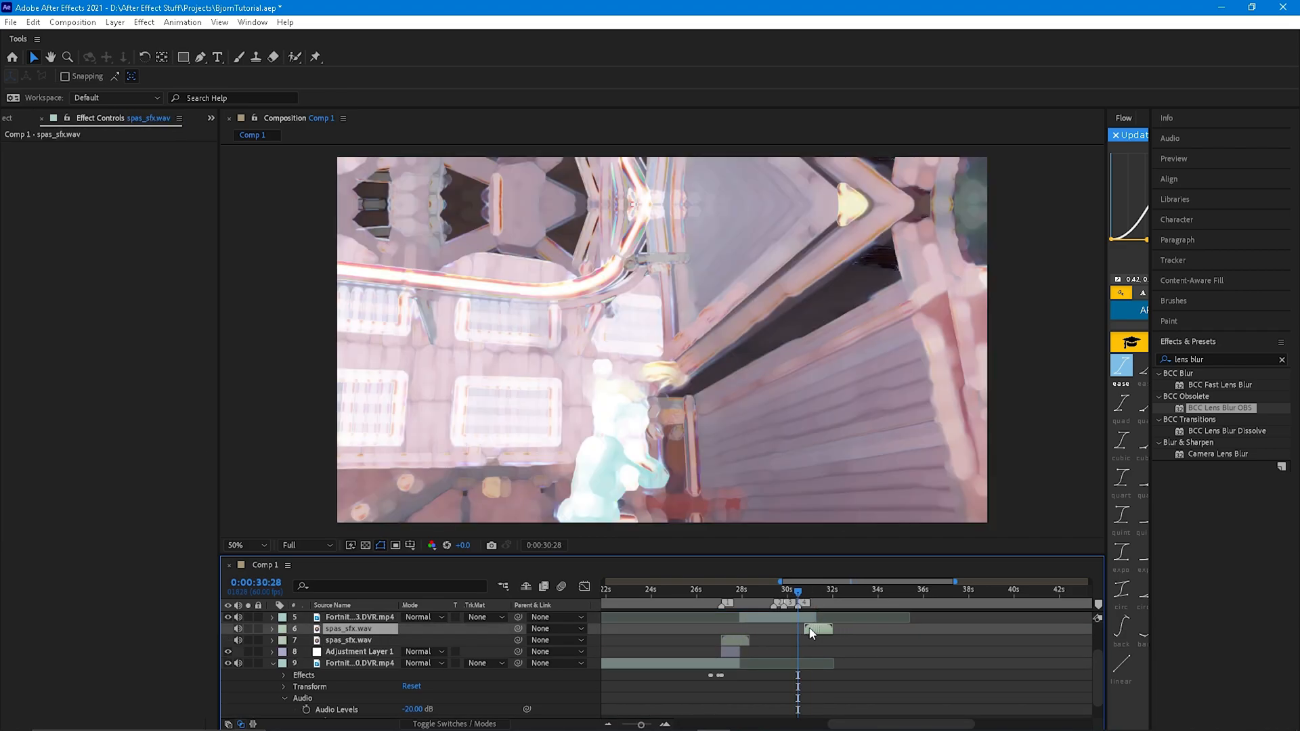
{"action": "scroll", "coordinate": [809, 630], "scroll_direction": "up", "scroll_amount": 5}
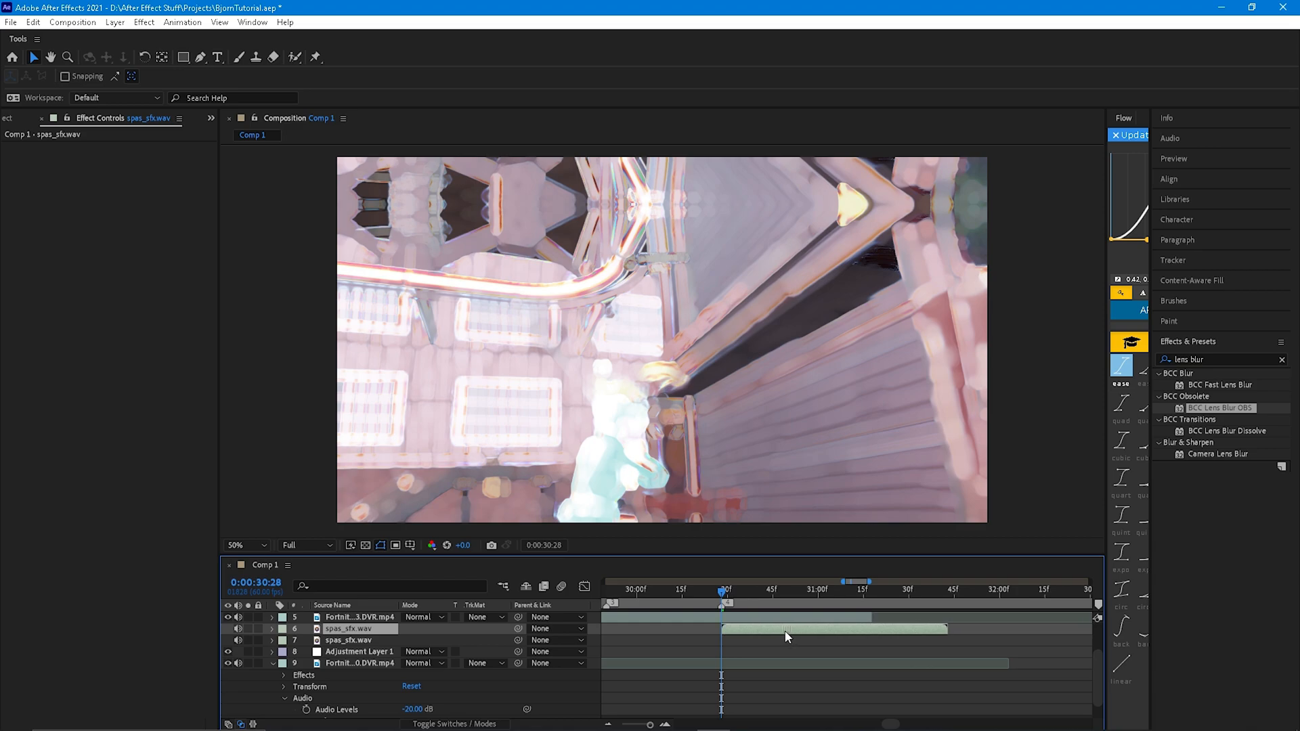
Open the Audio Levels value of the copied spas_sfx.wav layer, then collapse the layer again.
{"action": "left_click", "coordinate": [271, 630]}
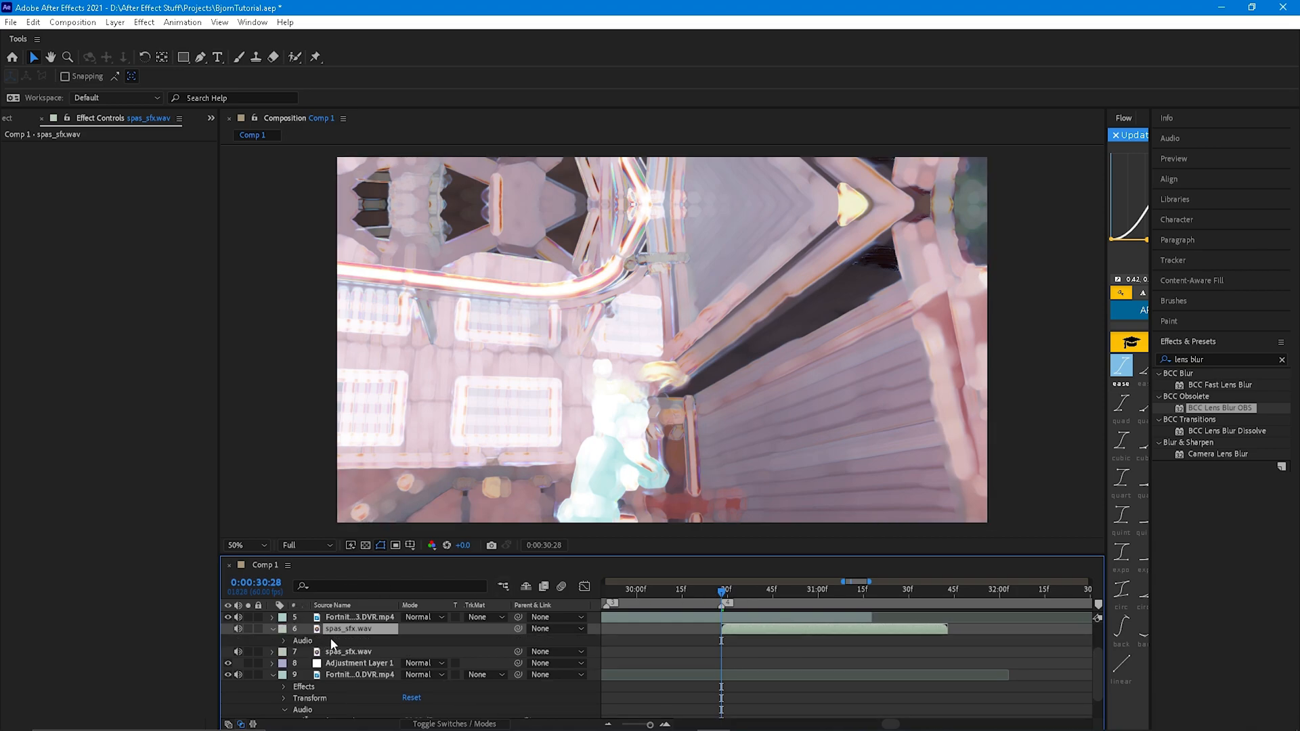
{"action": "left_click", "coordinate": [284, 642]}
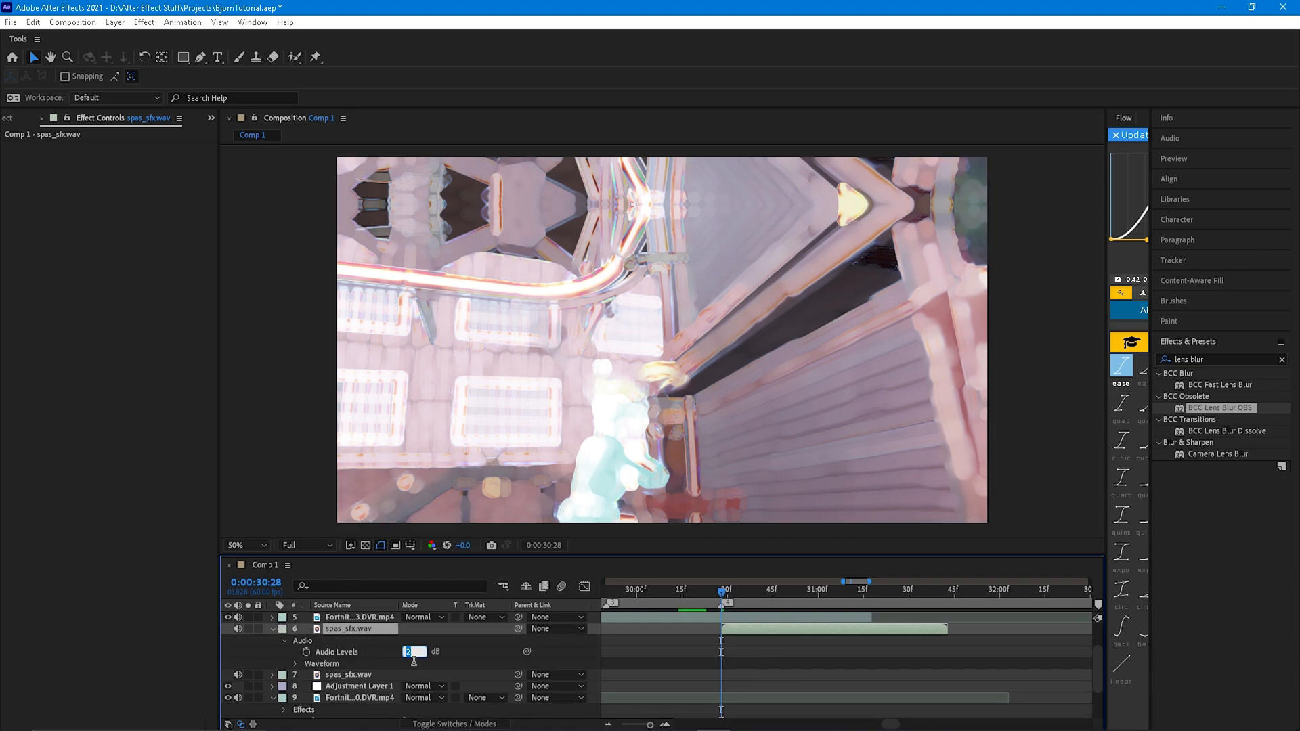
{"action": "left_click", "coordinate": [273, 630]}
Play back the edit from 0:00:26:22 to check both clips with their sound effects, and collapse the first Fortnite clip's properties.
{"action": "key", "text": "minus"}
{"action": "key", "text": "minus"}
{"action": "left_click_drag", "start_coordinate": [722, 593], "coordinate": [646, 604]}
{"action": "key", "text": "space"}
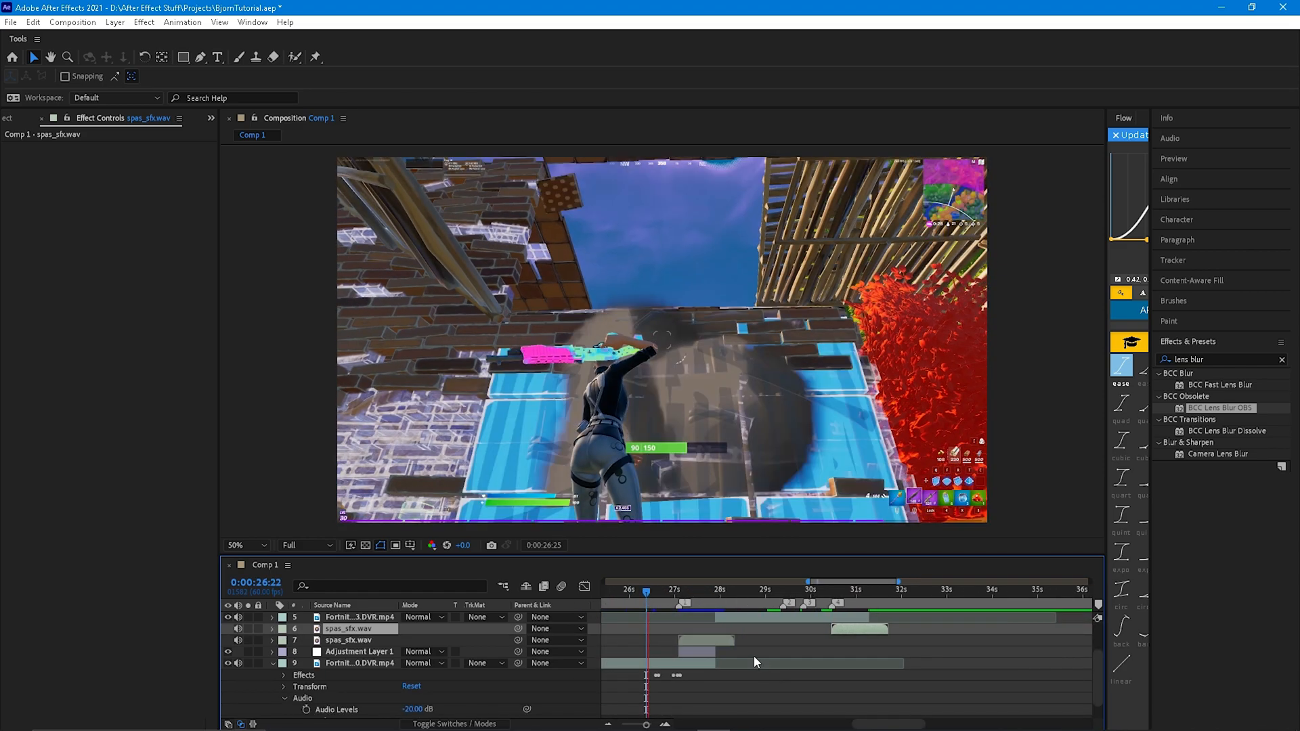
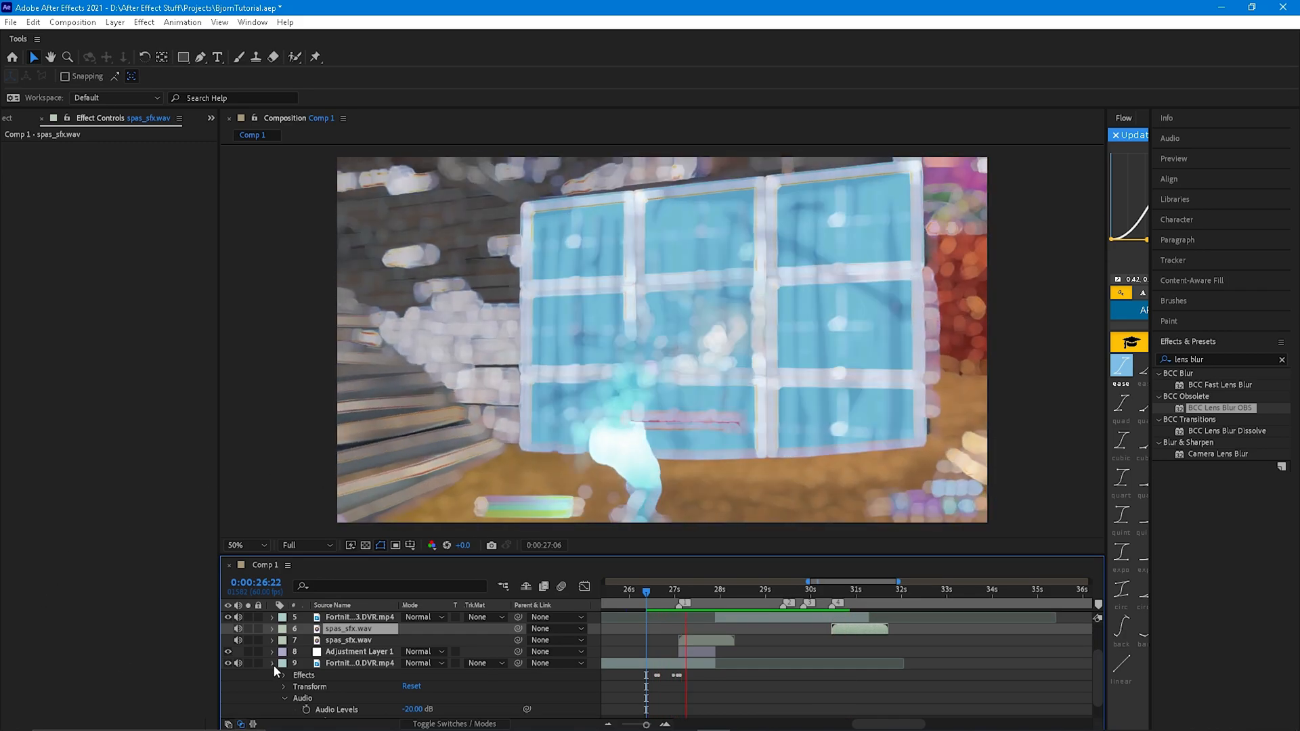
{"action": "left_click", "coordinate": [273, 663]}
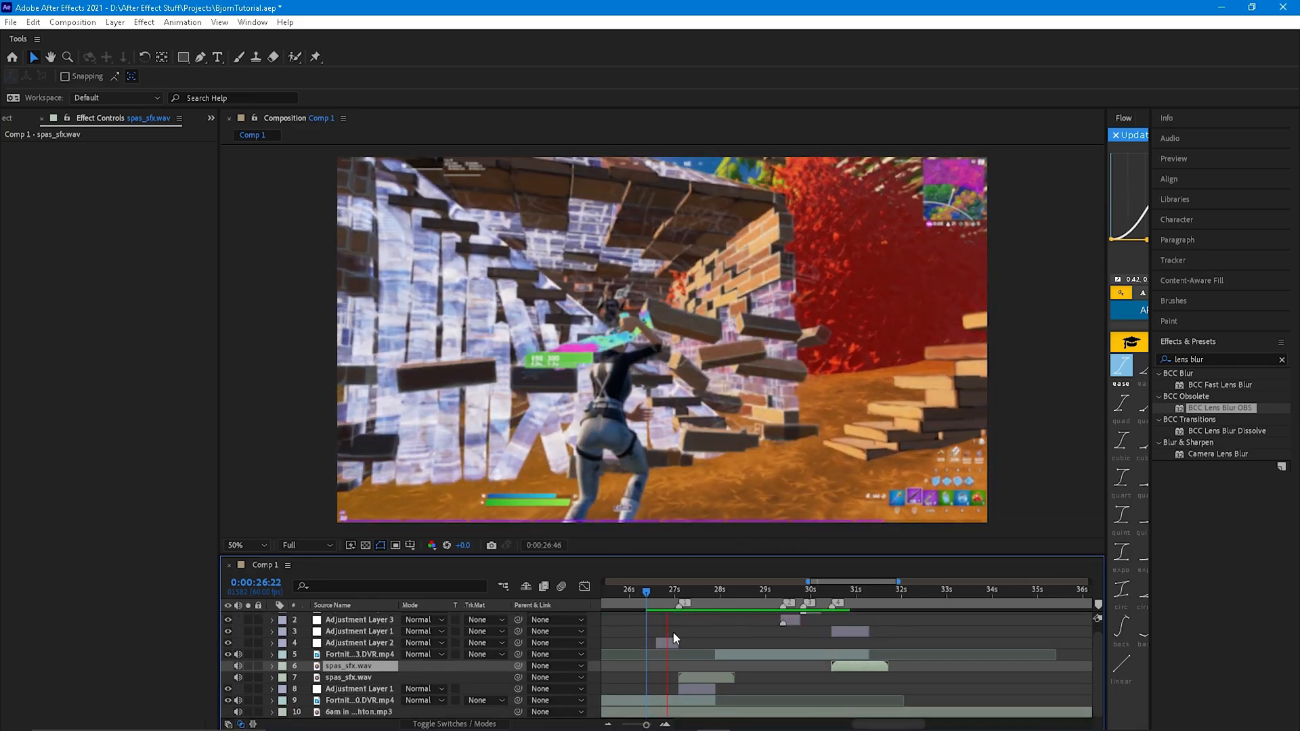
{"action": "scroll", "coordinate": [670, 626], "scroll_direction": "up", "scroll_amount": 1}
{"action": "left_click", "coordinate": [652, 599]}
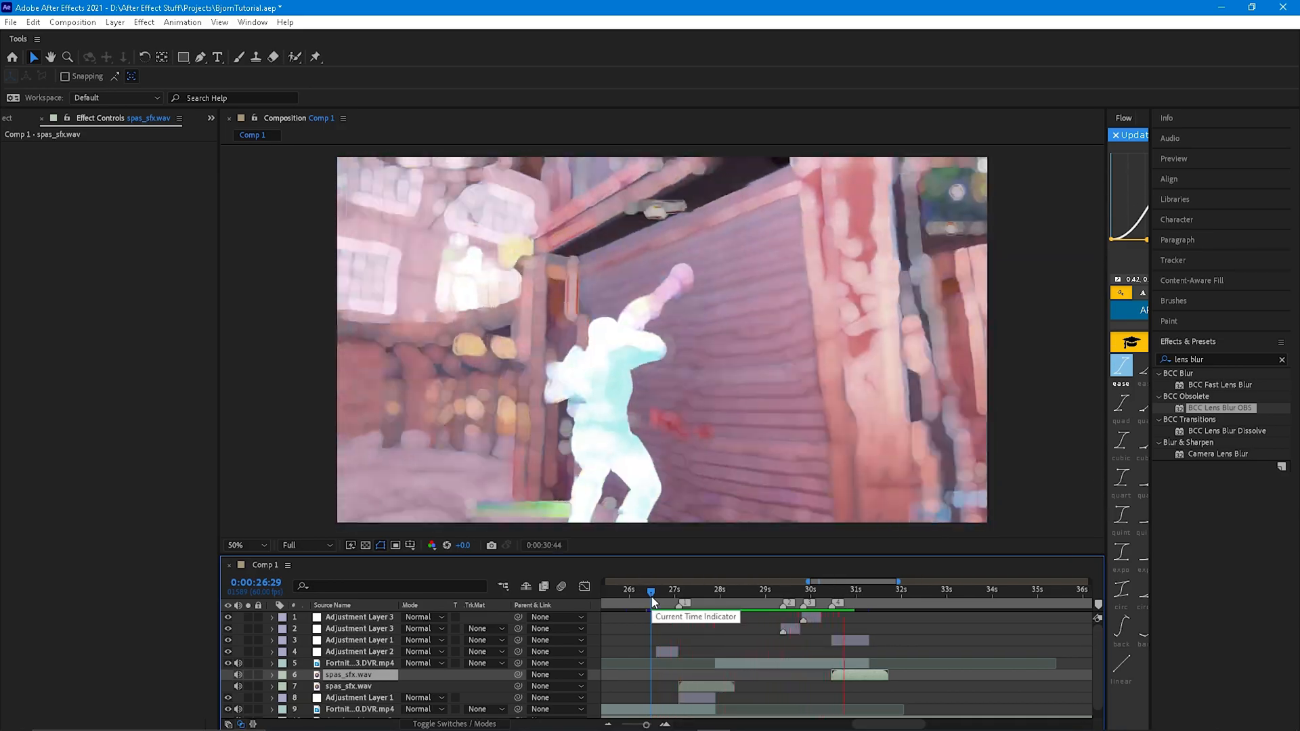
{"action": "left_click", "coordinate": [743, 604]}
{"action": "left_click_drag", "start_coordinate": [742, 604], "coordinate": [854, 607]}
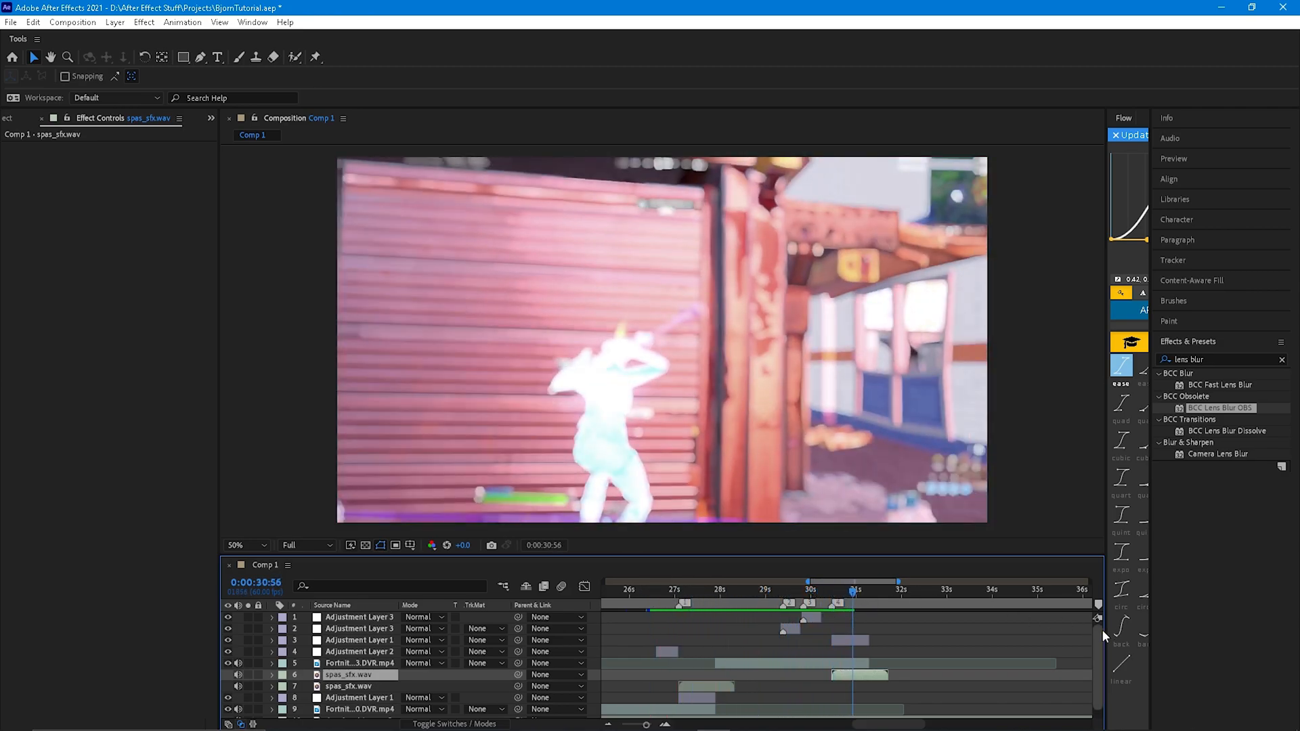
Create a new adjustment layer and move it to the top of the layer stack.
{"action": "right_click", "coordinate": [476, 617]}
{"action": "mouse_move", "coordinate": [602, 451]}
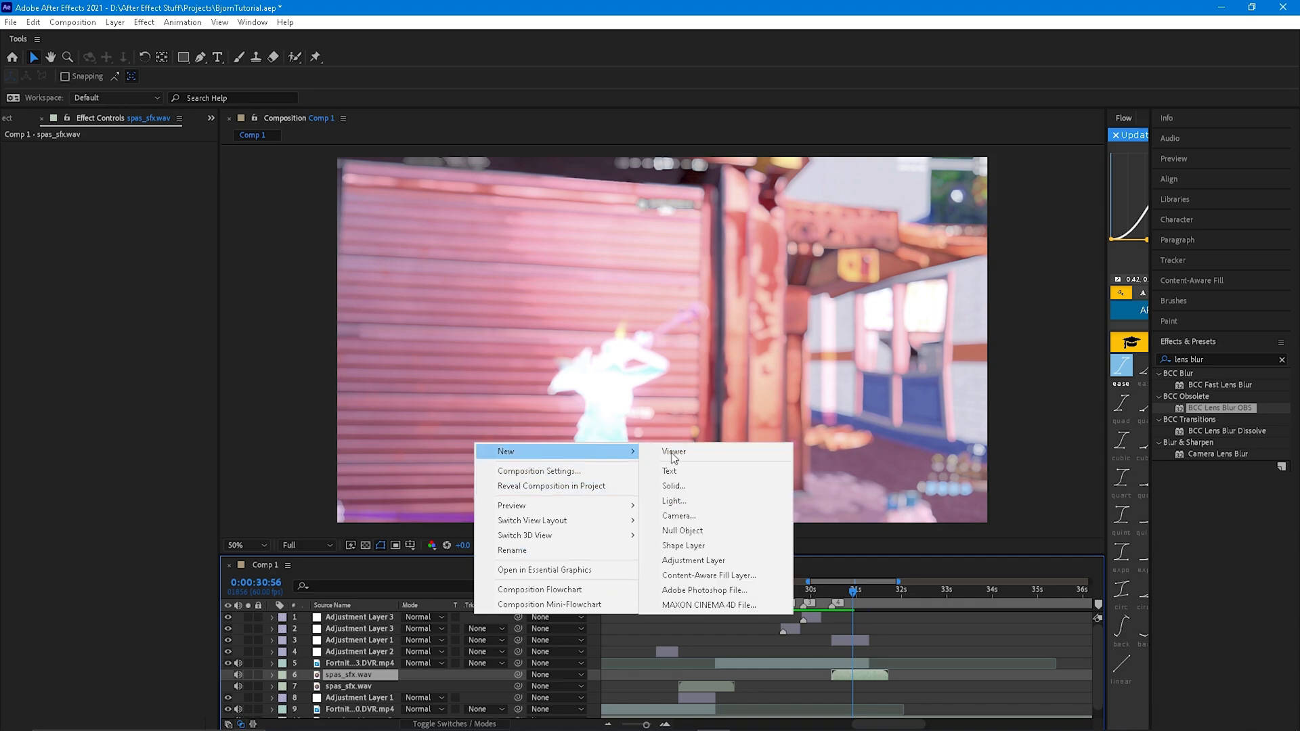
{"action": "left_click", "coordinate": [686, 567]}
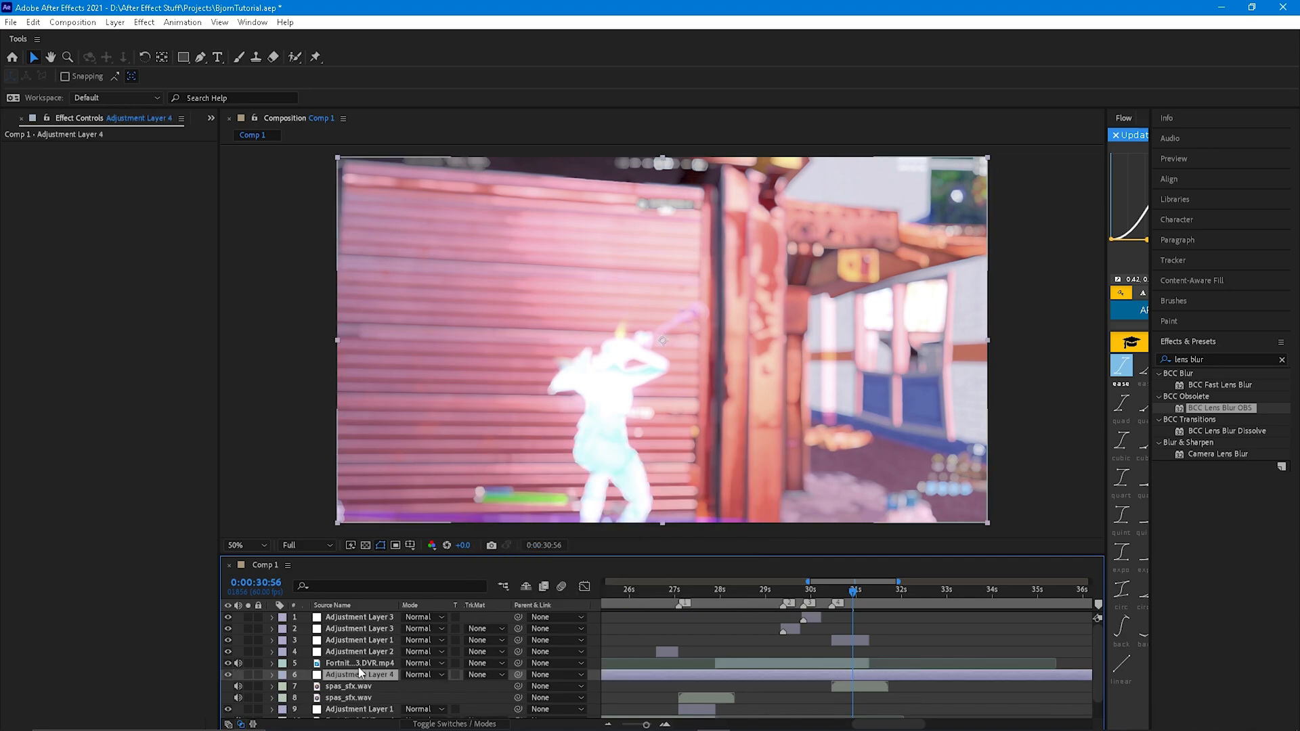
{"action": "left_click_drag", "start_coordinate": [337, 620], "coordinate": [339, 614]}
Apply the DavezBjornCC animation preset to Adjustment Layer 4 and restore the maximized program window.
{"action": "left_click", "coordinate": [708, 601]}
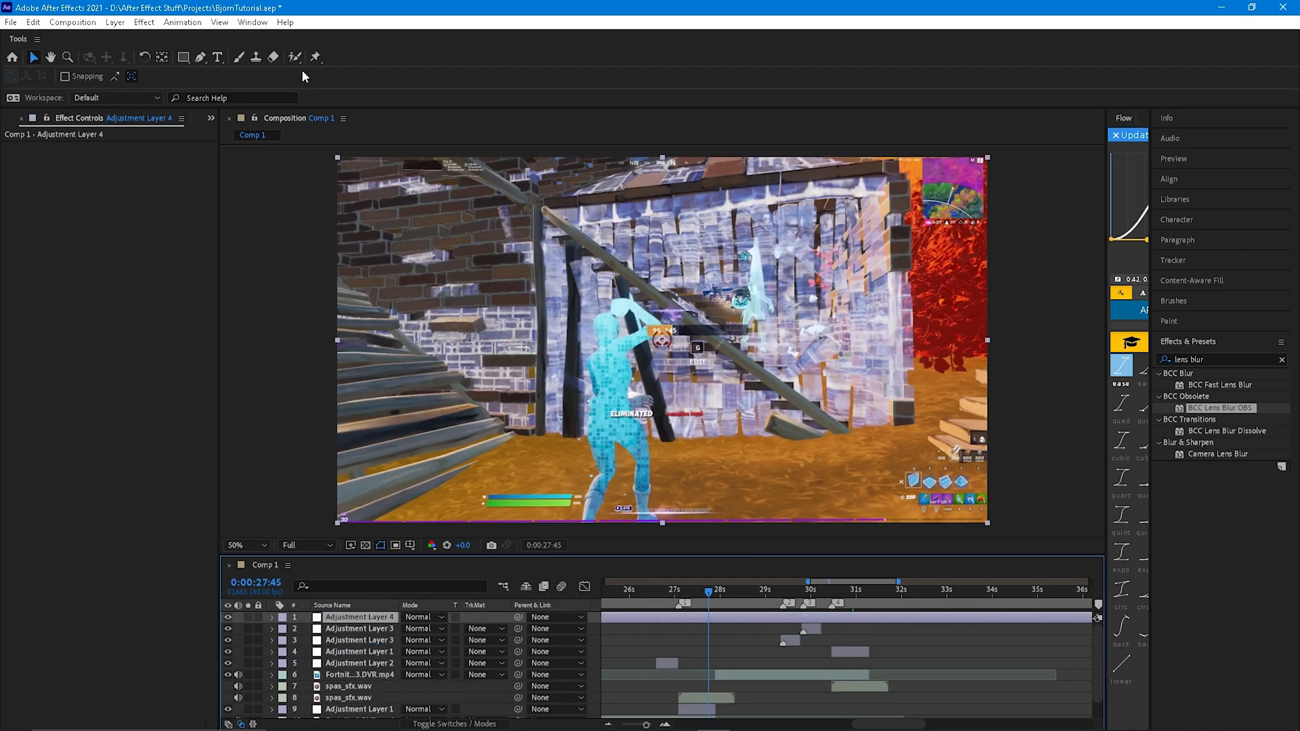
{"action": "left_click_drag", "start_coordinate": [177, 8], "coordinate": [178, 11]}
{"action": "left_click", "coordinate": [176, 26]}
{"action": "left_click", "coordinate": [201, 59]}
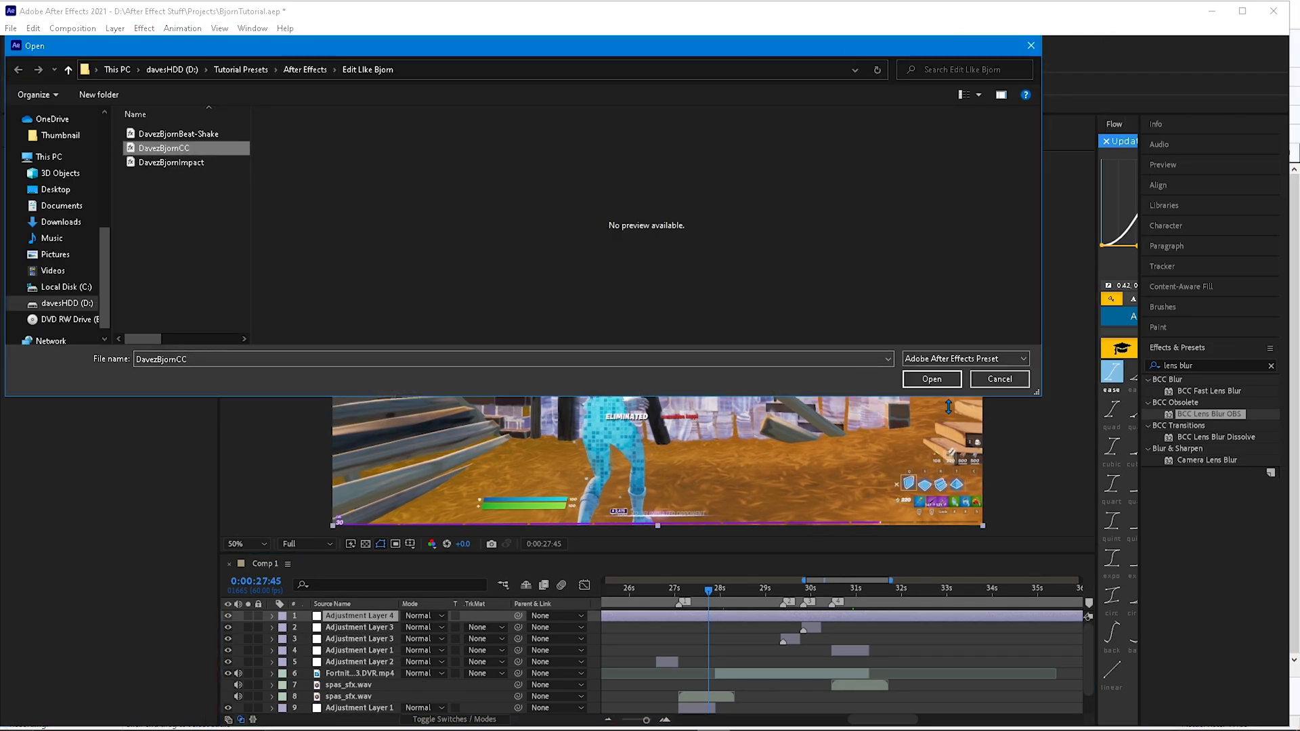
{"action": "left_click", "coordinate": [939, 381]}
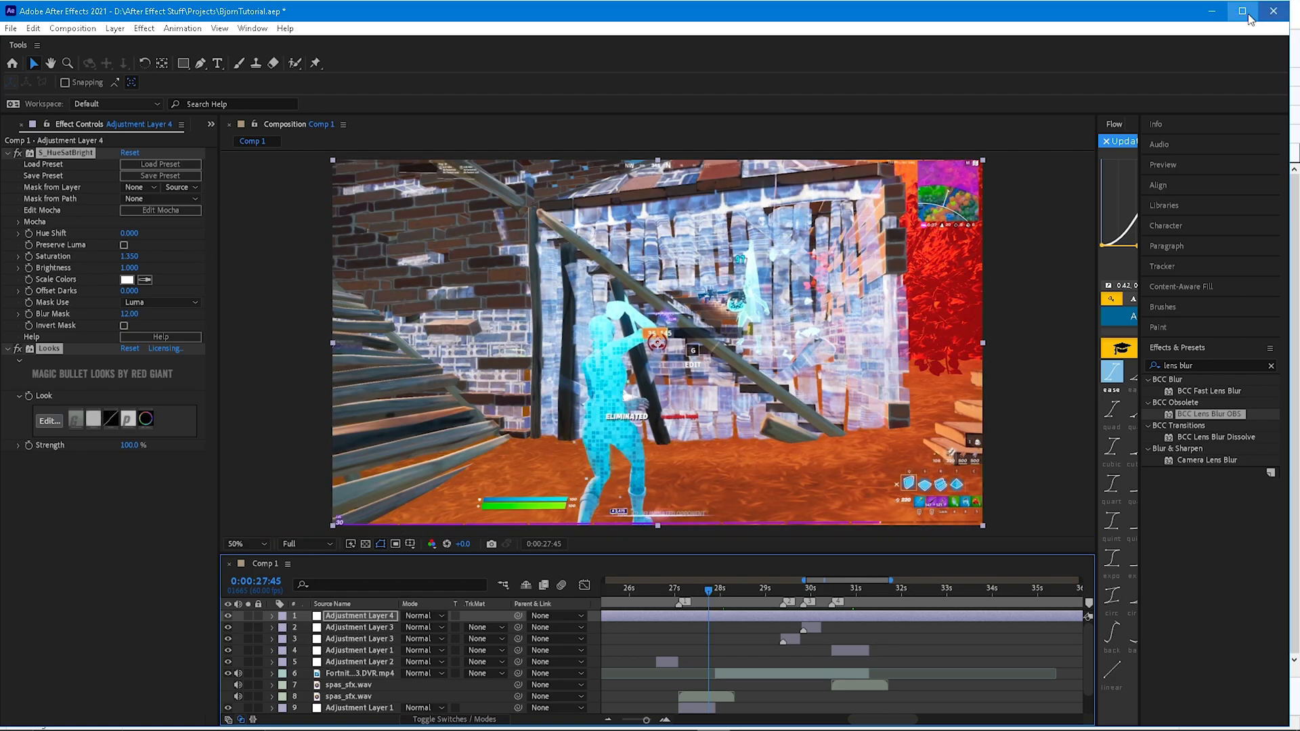
{"action": "left_click", "coordinate": [1242, 11]}
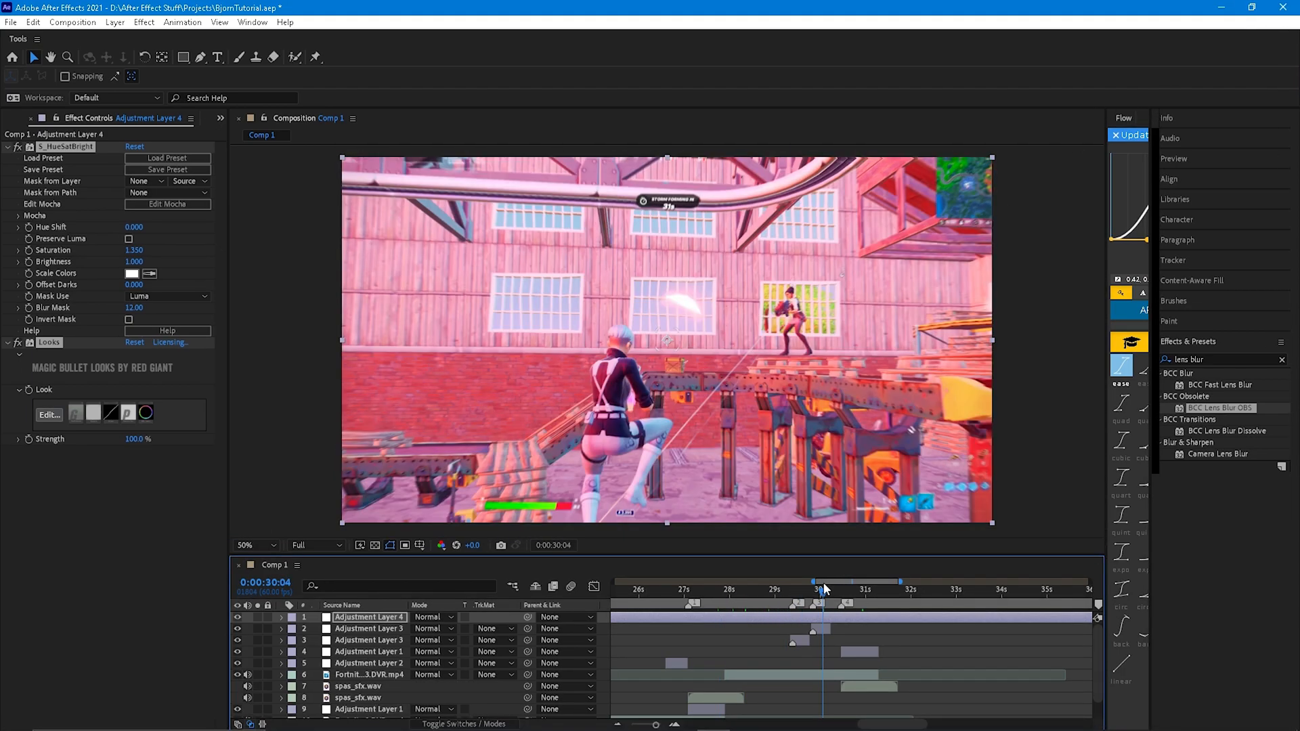
Scrub through both clips to examine the colour correction, and collapse Adjustment Layer 4's S_HueSatBright and Looks effects.
{"action": "scroll", "coordinate": [836, 591], "scroll_direction": "right", "scroll_amount": 2}
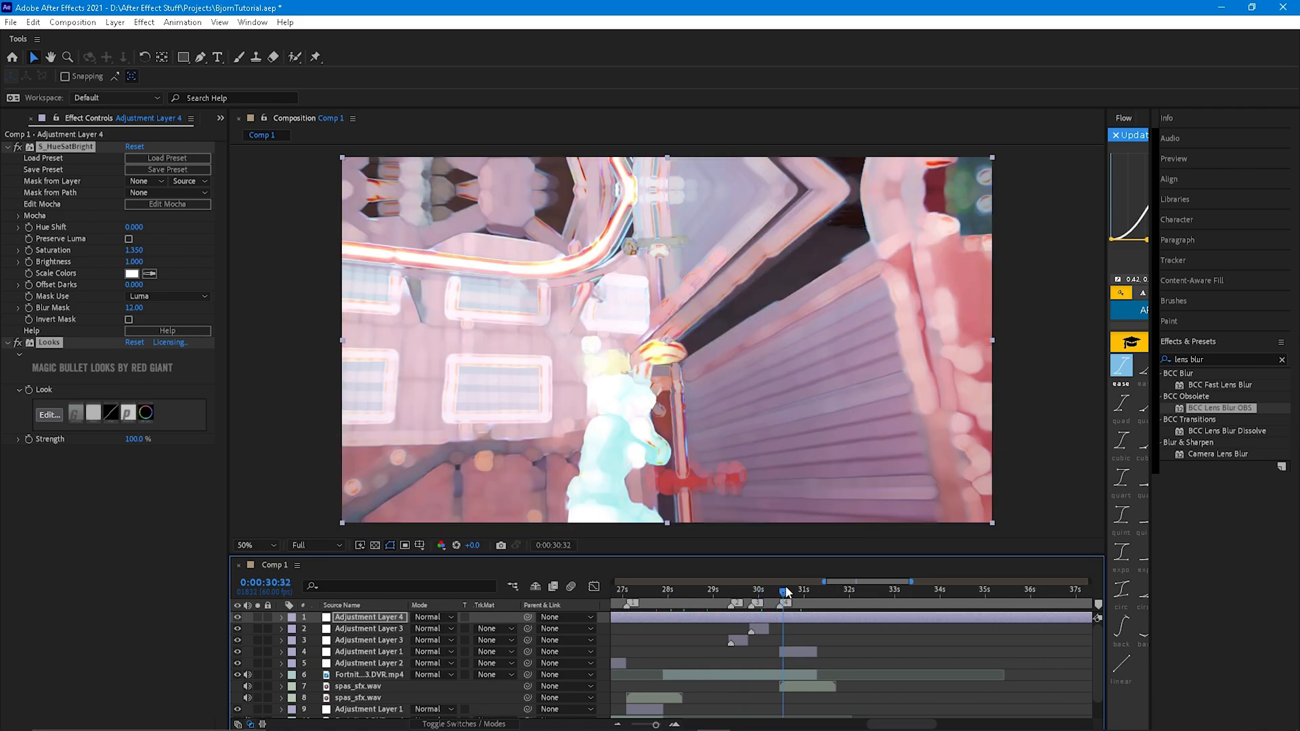
{"action": "mouse_move", "coordinate": [779, 597]}
{"action": "left_mouse_down"}
{"action": "mouse_move", "coordinate": [594, 593]}
{"action": "mouse_move", "coordinate": [777, 589]}
{"action": "left_mouse_up"}
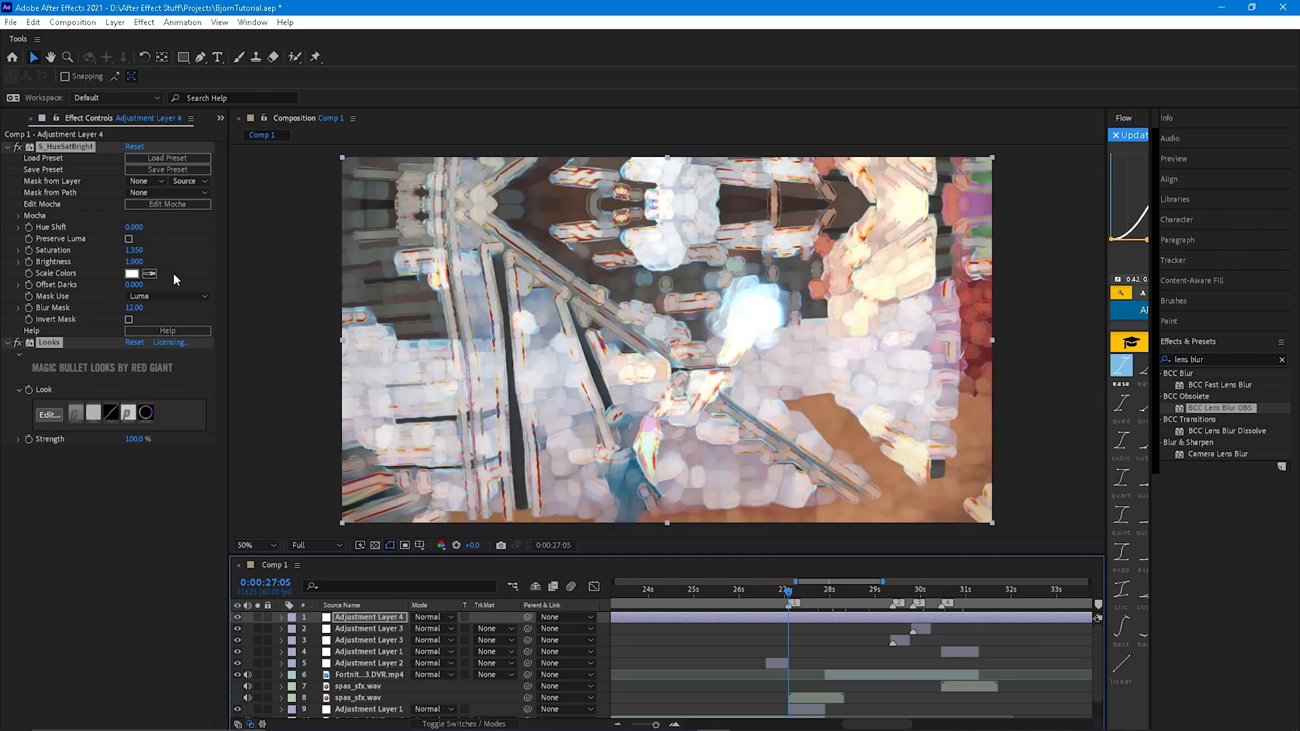
{"action": "left_click", "coordinate": [9, 342], "text": "ctrl"}
{"action": "left_click", "coordinate": [830, 594]}
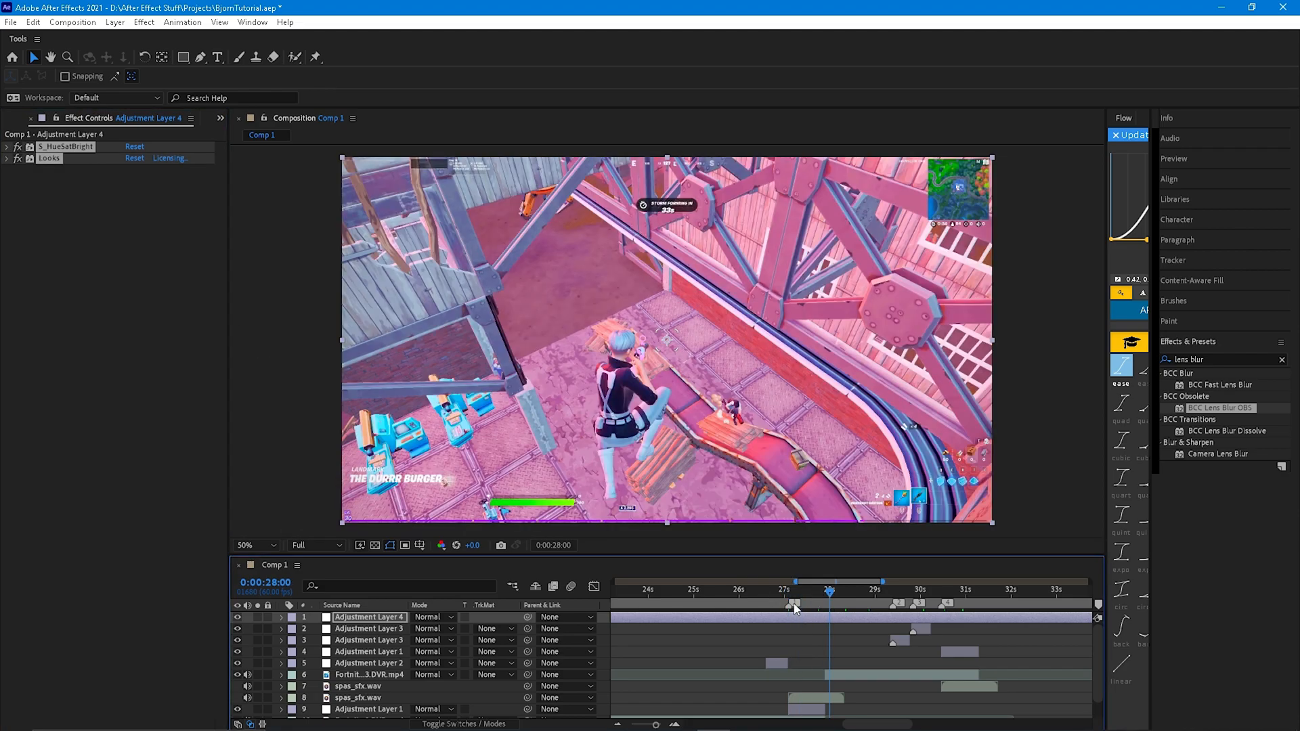
{"action": "left_click", "coordinate": [110, 366]}
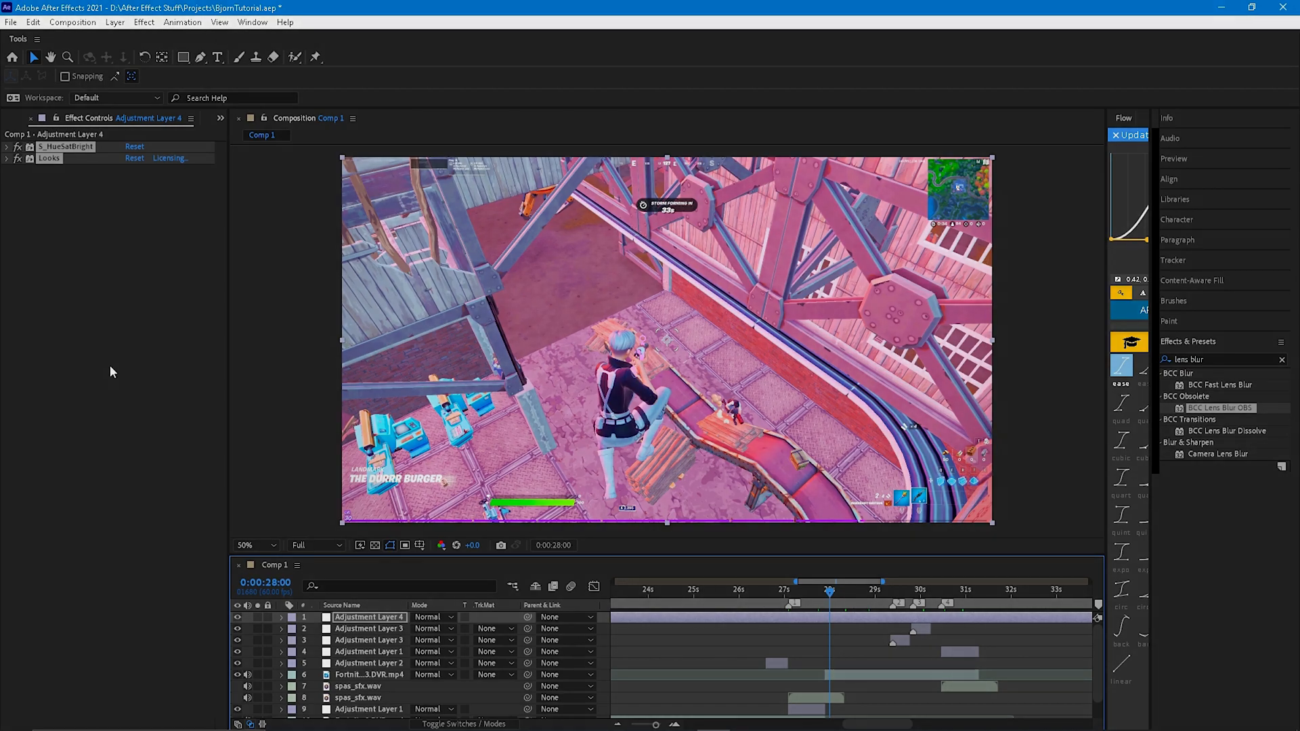